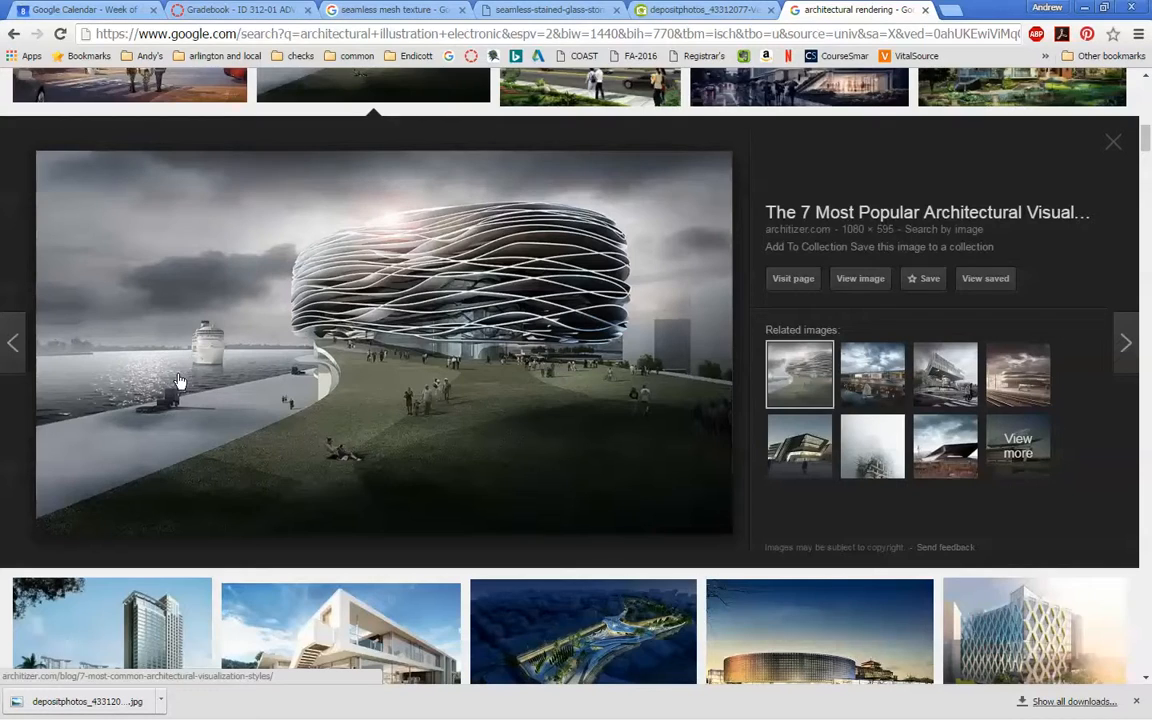
# - Review the architectural rendering image results as reference and switch to the SketchUp lobby model
pyautogui.scroll(15, 178, 381)
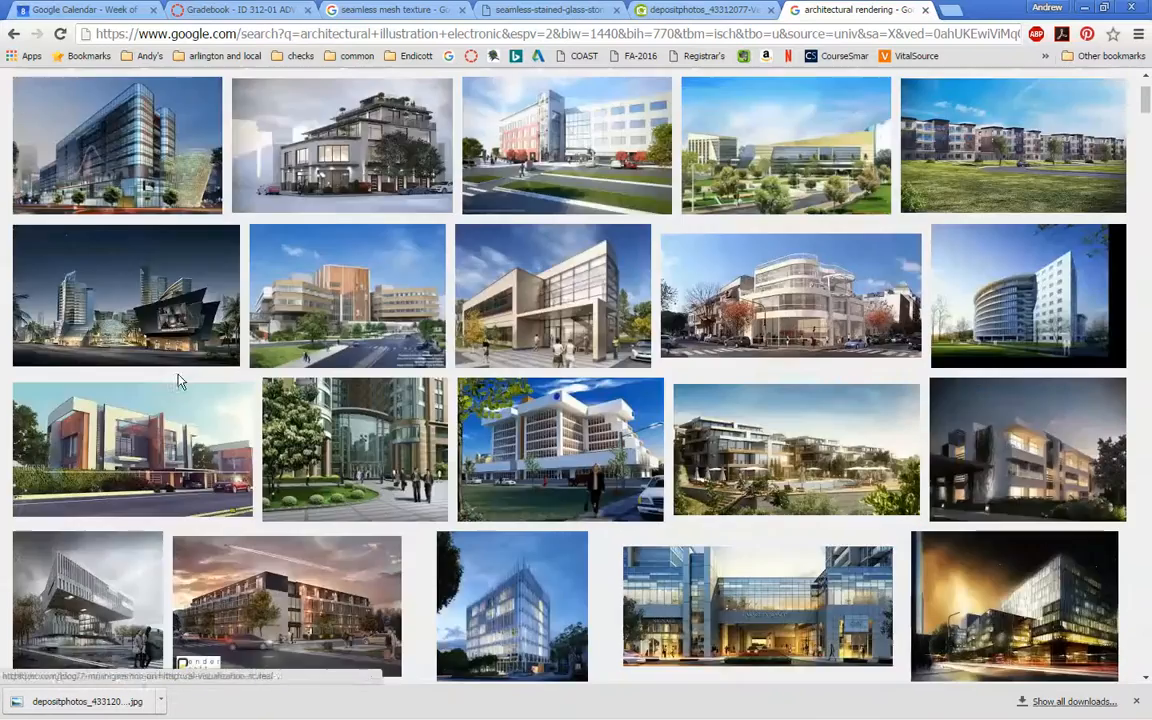
pyautogui.scroll(-15, 178, 381)
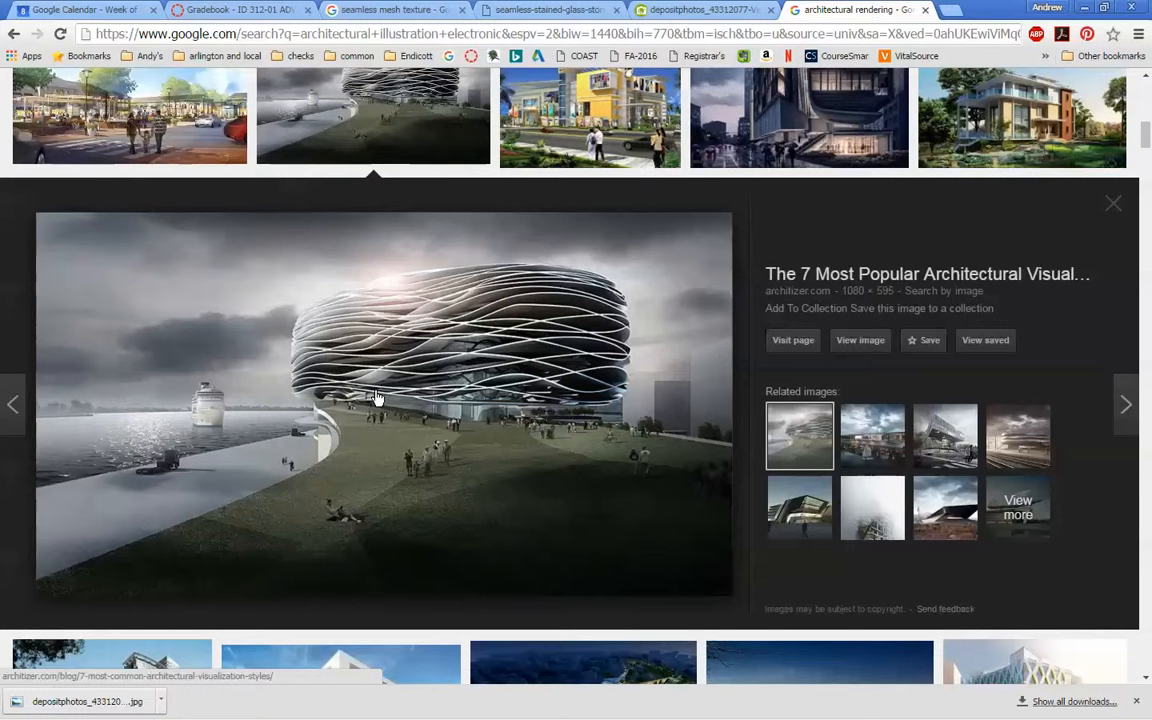
pyautogui.moveTo(826, 711)
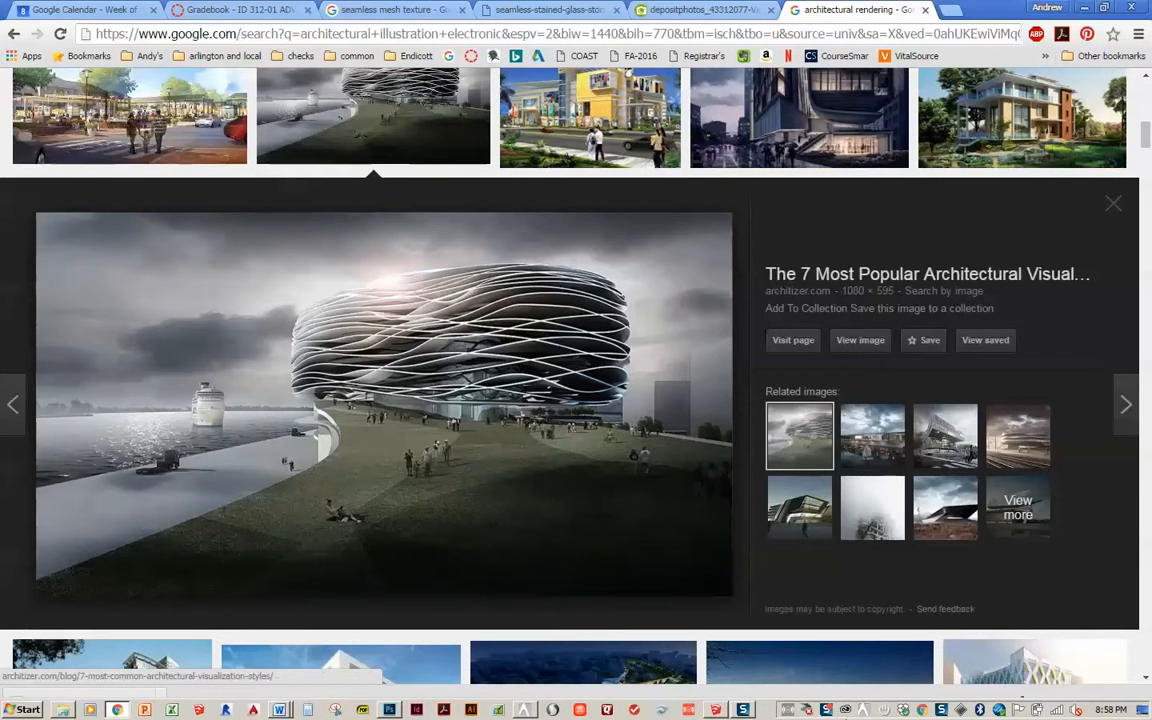
pyautogui.click(715, 709)
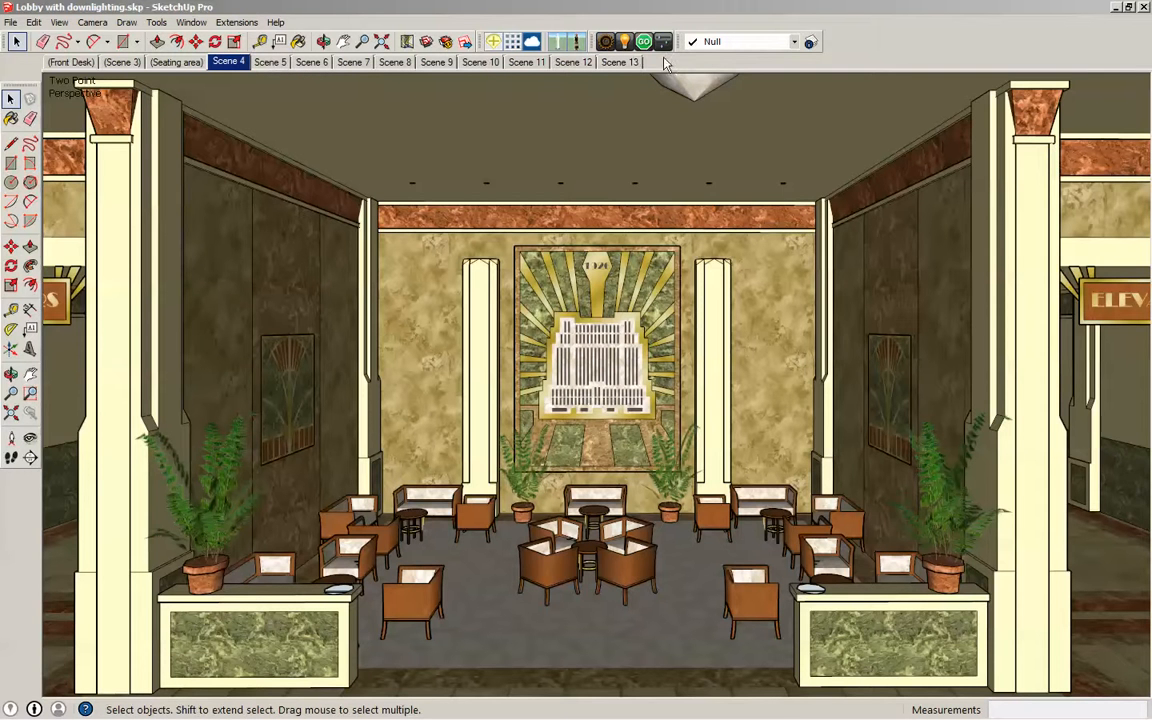
# - Compare the sketch styles of Scene 5 and Scene 6 with the coloured Scene 4, and switch to Scene 13
pyautogui.click(270, 62)
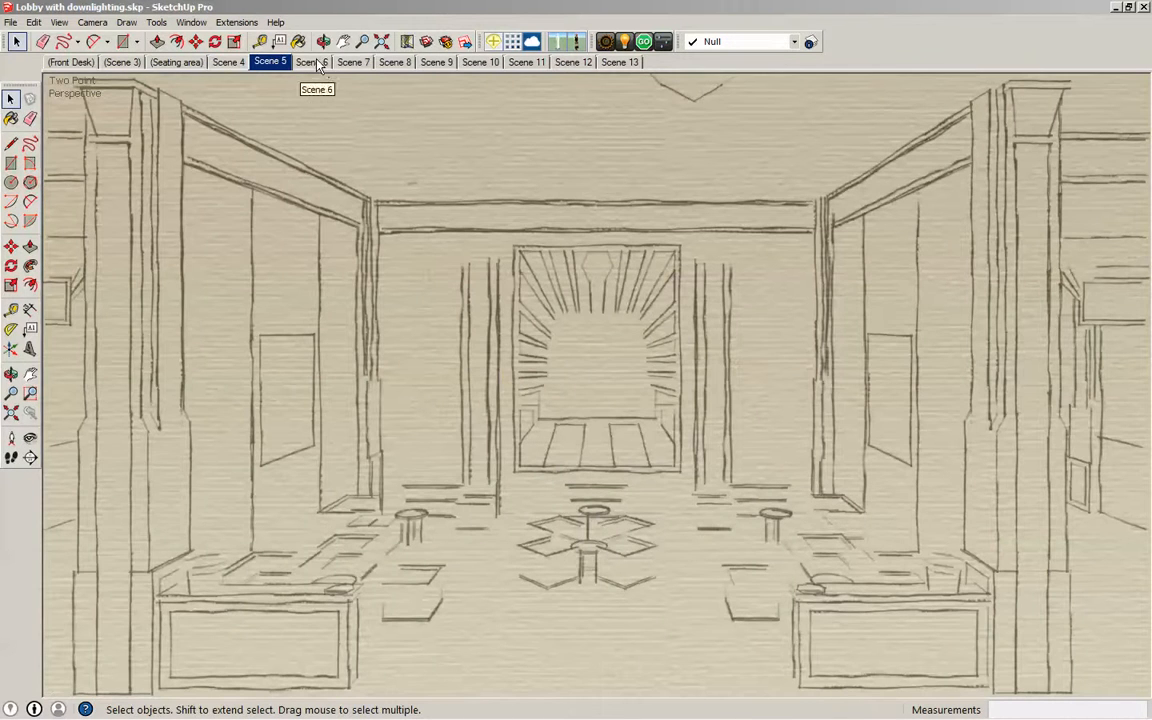
pyautogui.click(318, 63)
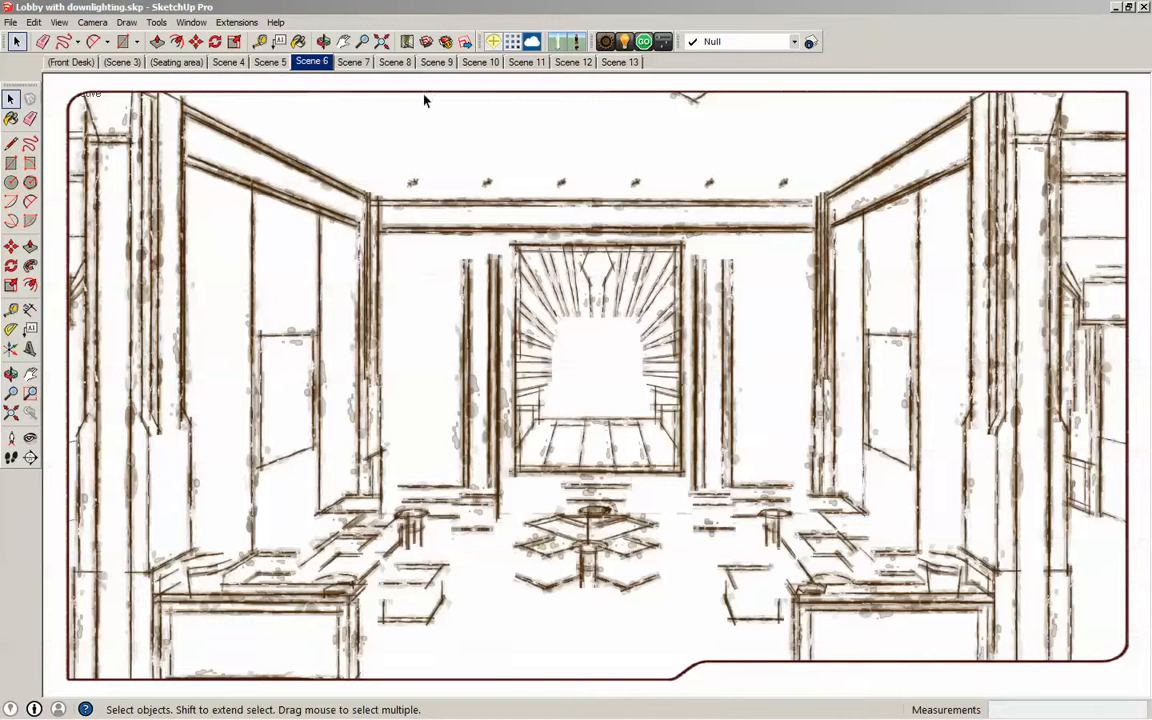
pyautogui.click(230, 62)
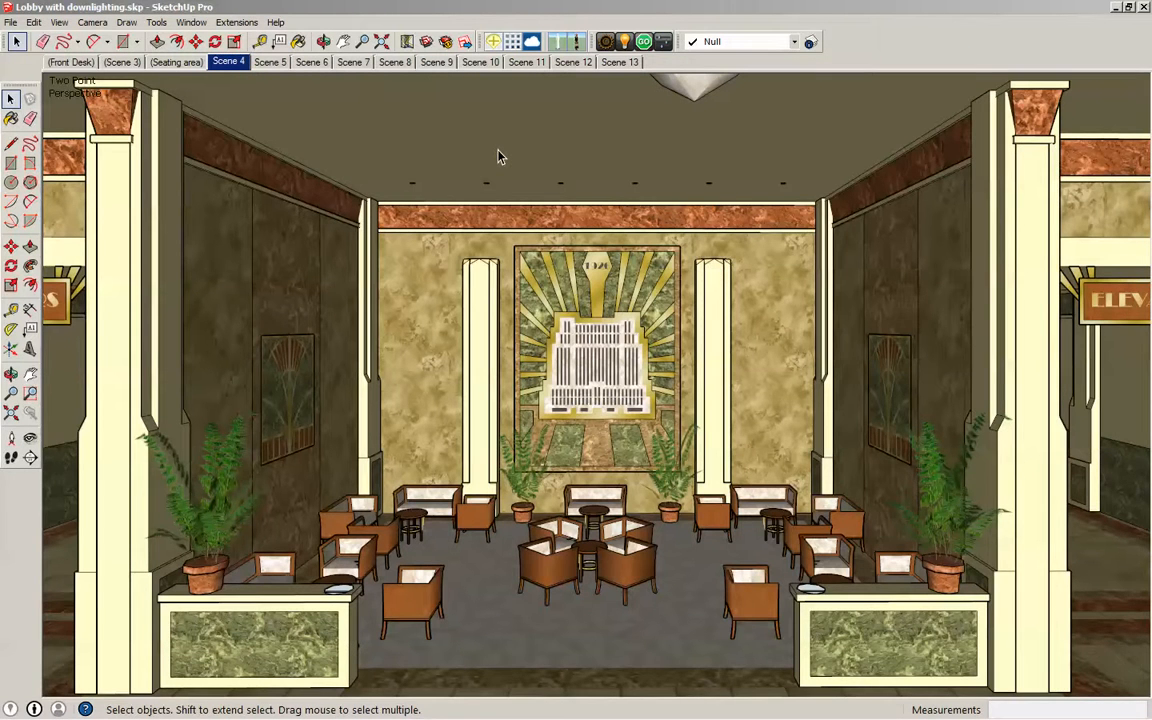
pyautogui.click(621, 62)
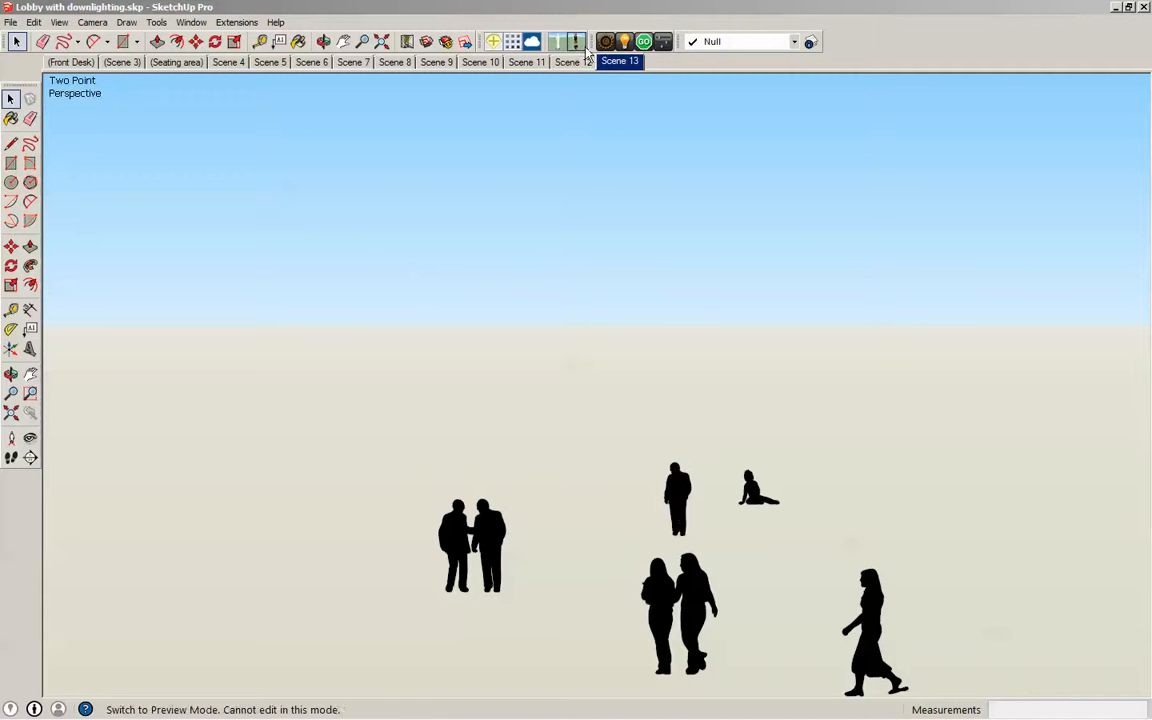
# - Show the lobby behind the silhouettes by making Layer0 current, and restore Null as the current layer with Layer0 hidden
pyautogui.click(811, 43)
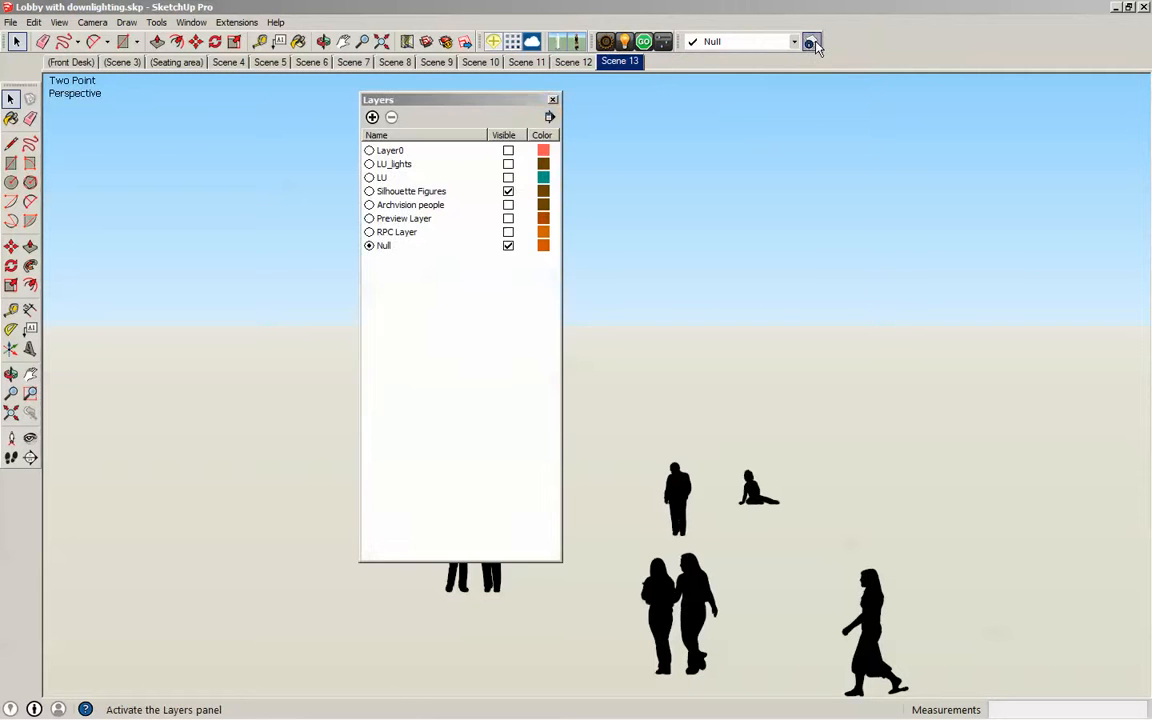
pyautogui.moveTo(462, 104); pyautogui.dragTo(977, 138)
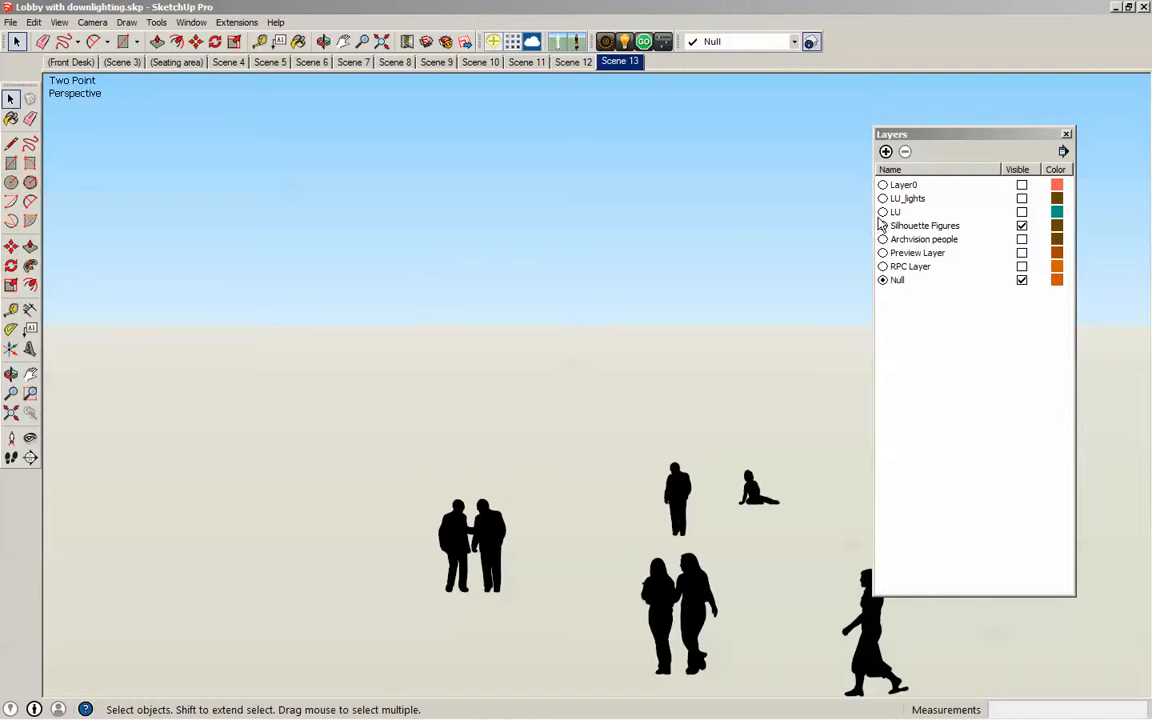
pyautogui.click(882, 185)
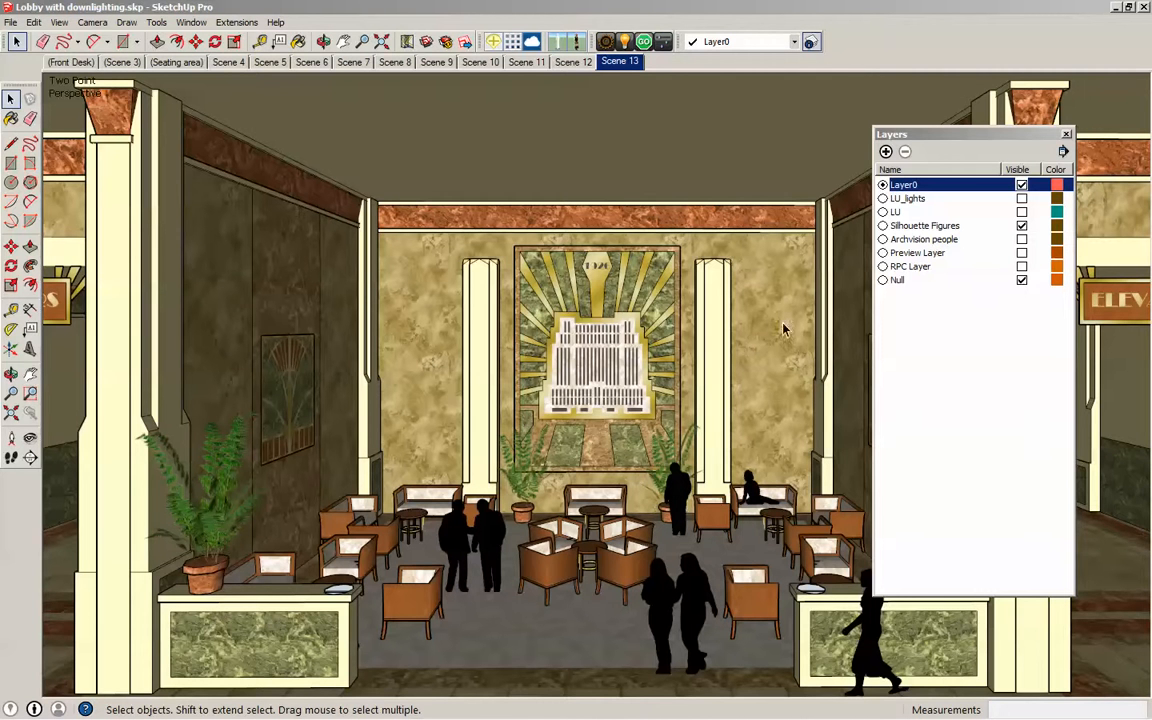
pyautogui.click(883, 280)
pyautogui.click(1021, 184)
pyautogui.click(1067, 134)
# - Turn off the sky and the ground in the background settings of Scene 13's style
pyautogui.click(226, 22)
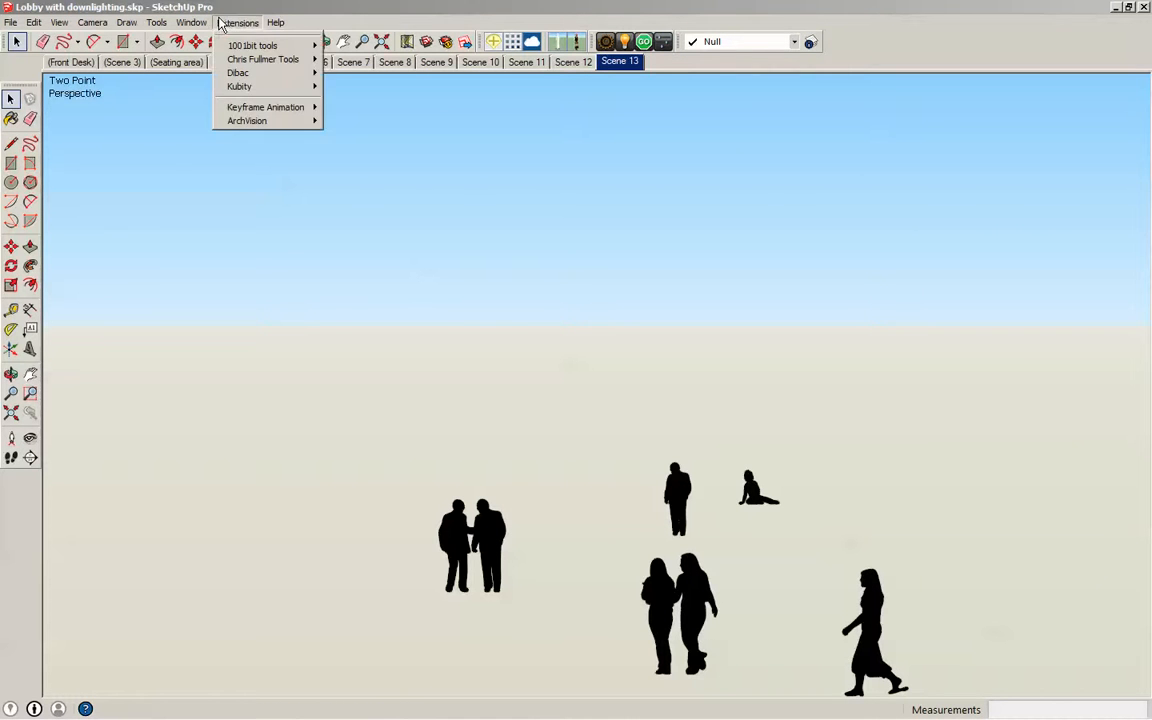
pyautogui.moveTo(190, 22)
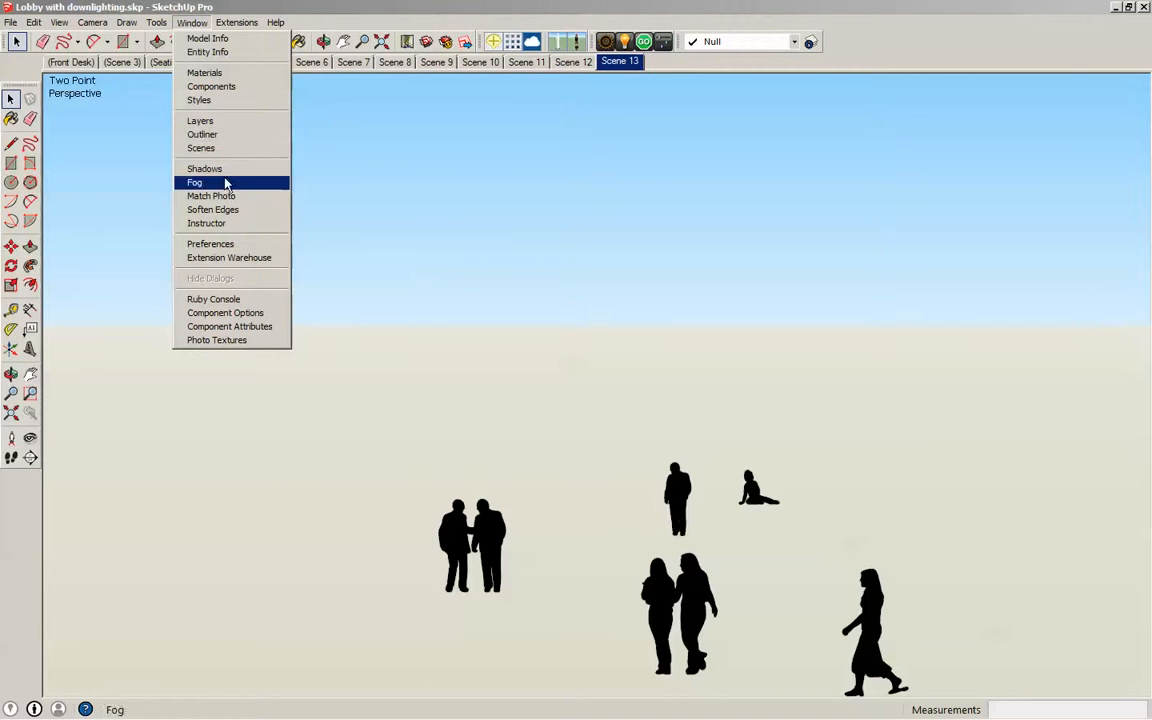
pyautogui.click(200, 101)
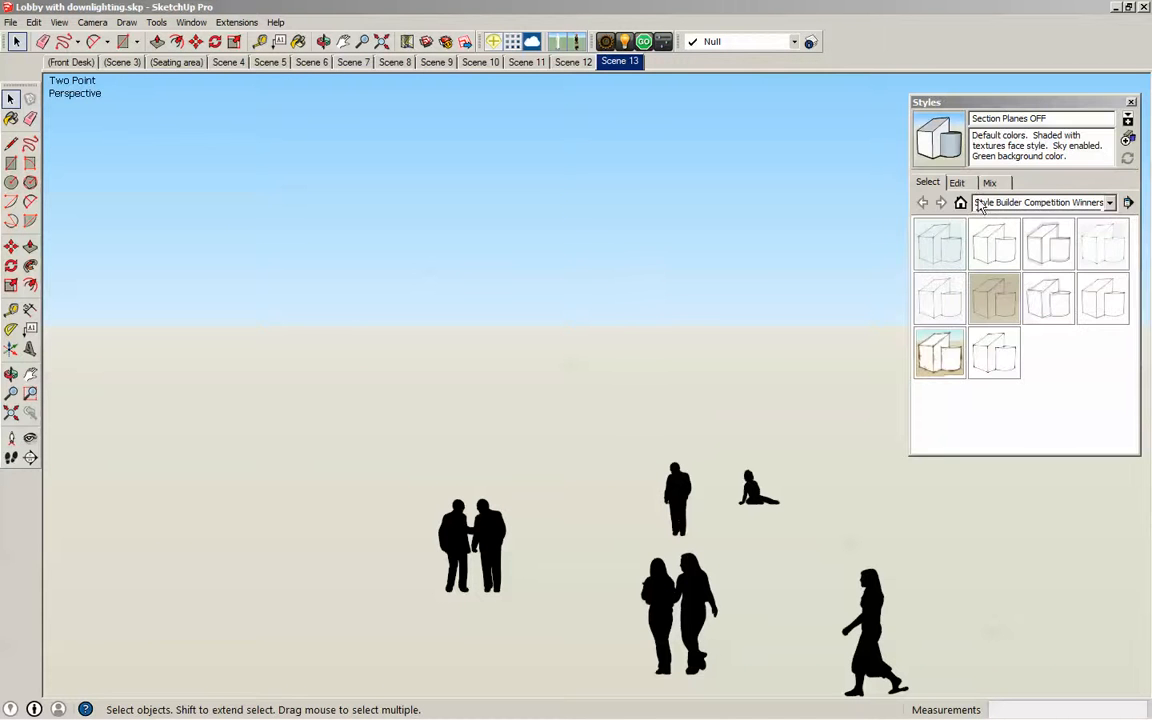
pyautogui.click(955, 183)
pyautogui.click(932, 183)
pyautogui.click(957, 183)
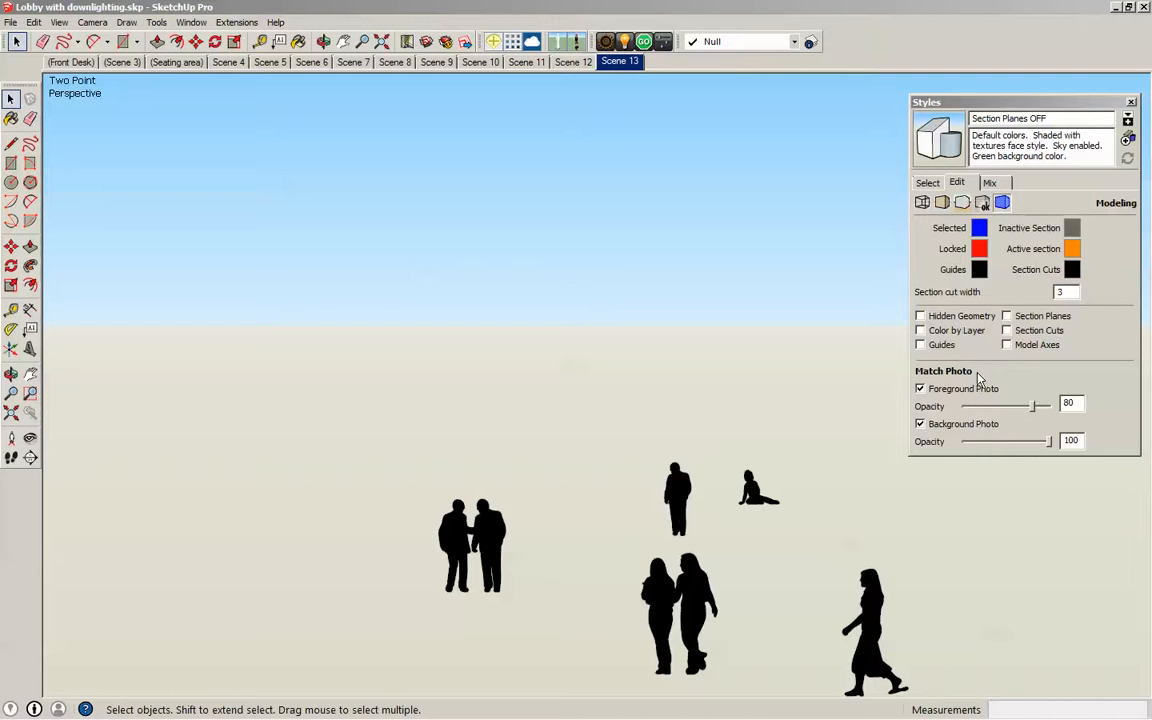
pyautogui.click(982, 202)
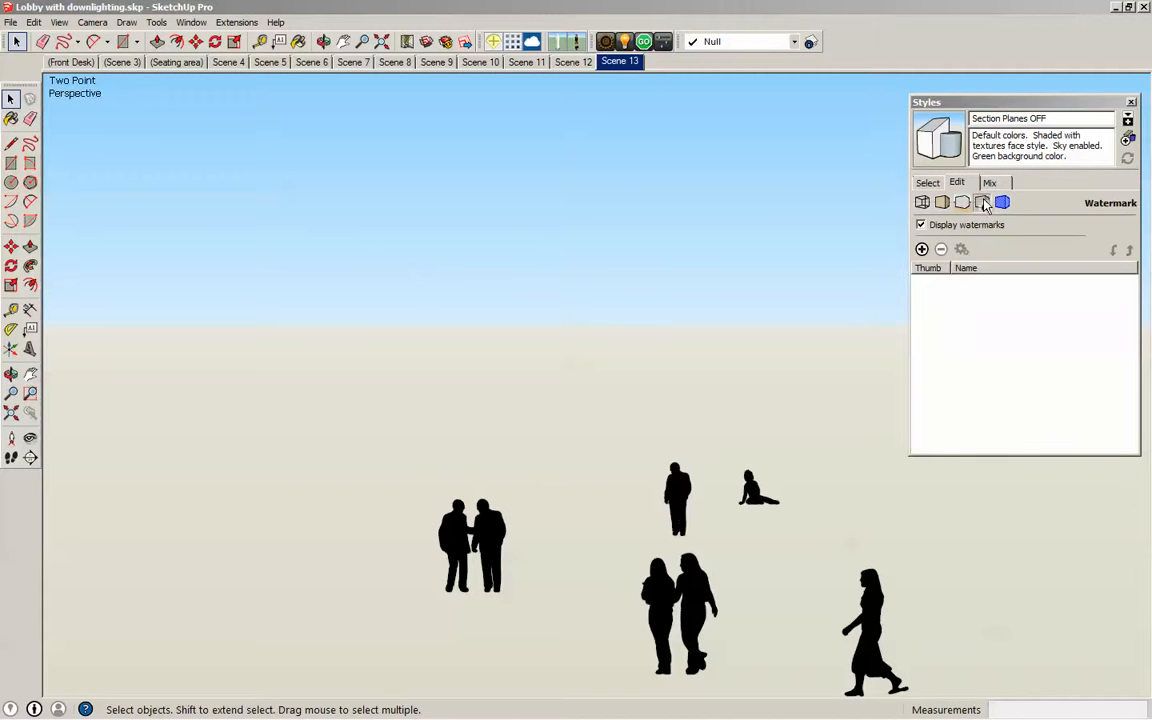
pyautogui.click(962, 202)
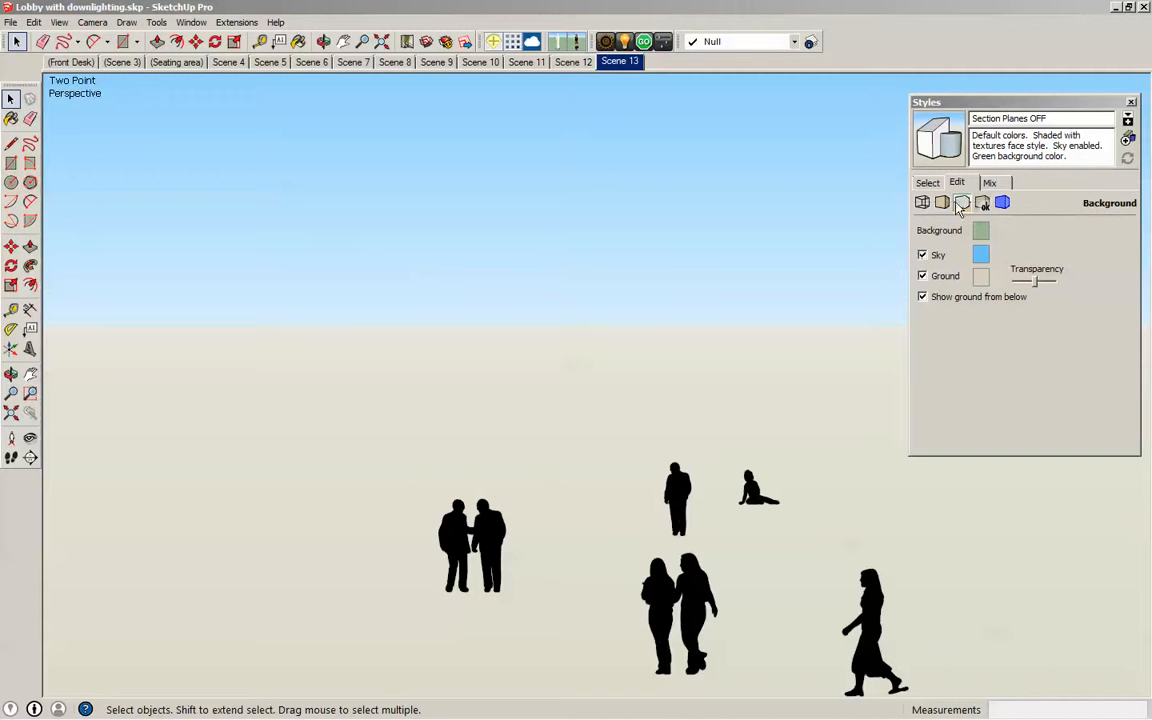
pyautogui.click(922, 255)
pyautogui.click(922, 276)
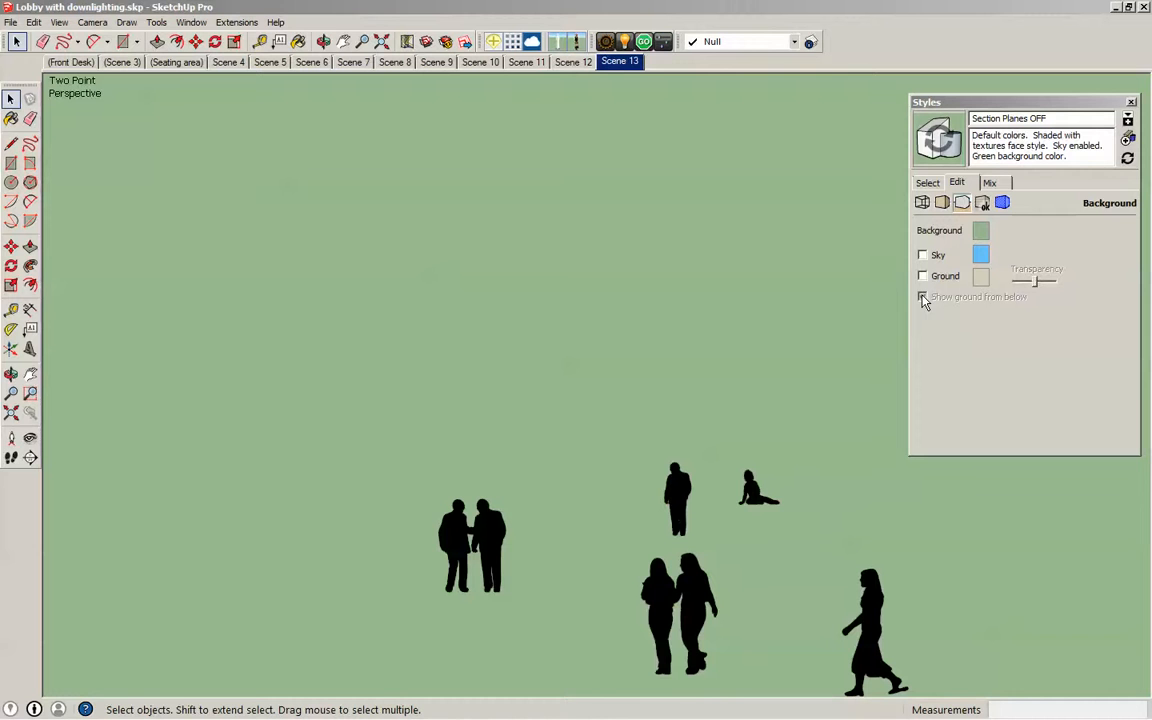
# - Set the style's sky colour to white, RGB 255, 255, 255
pyautogui.click(980, 255)
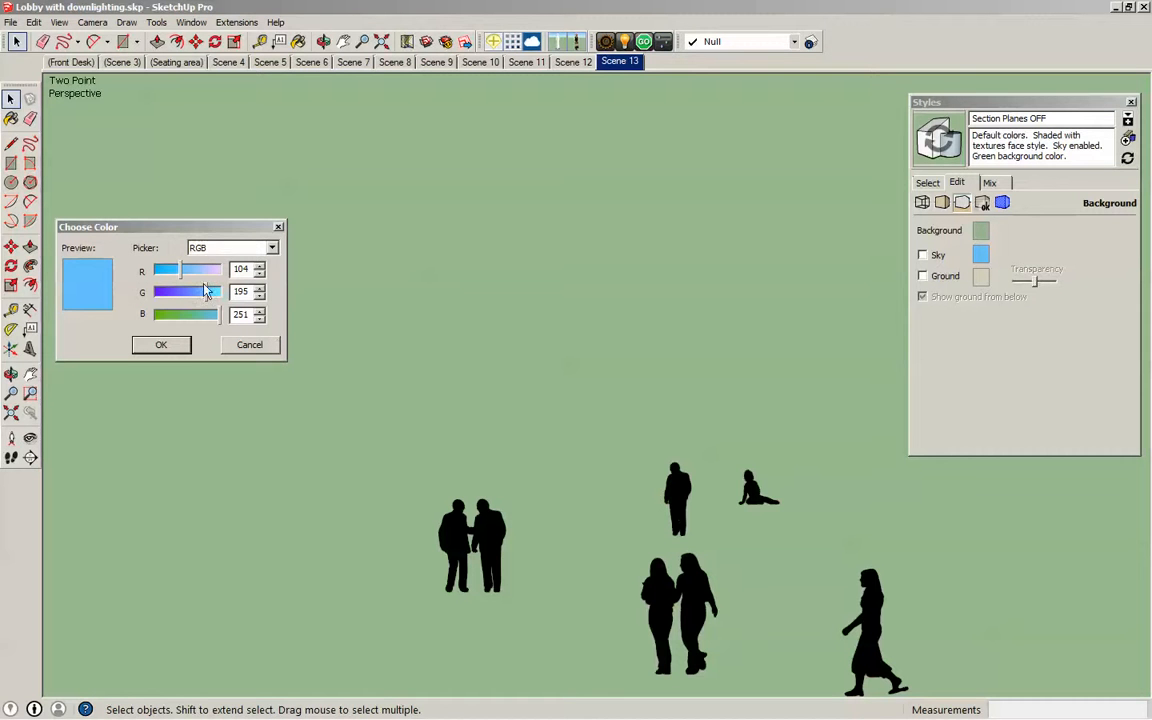
pyautogui.moveTo(180, 270); pyautogui.dragTo(220, 291)
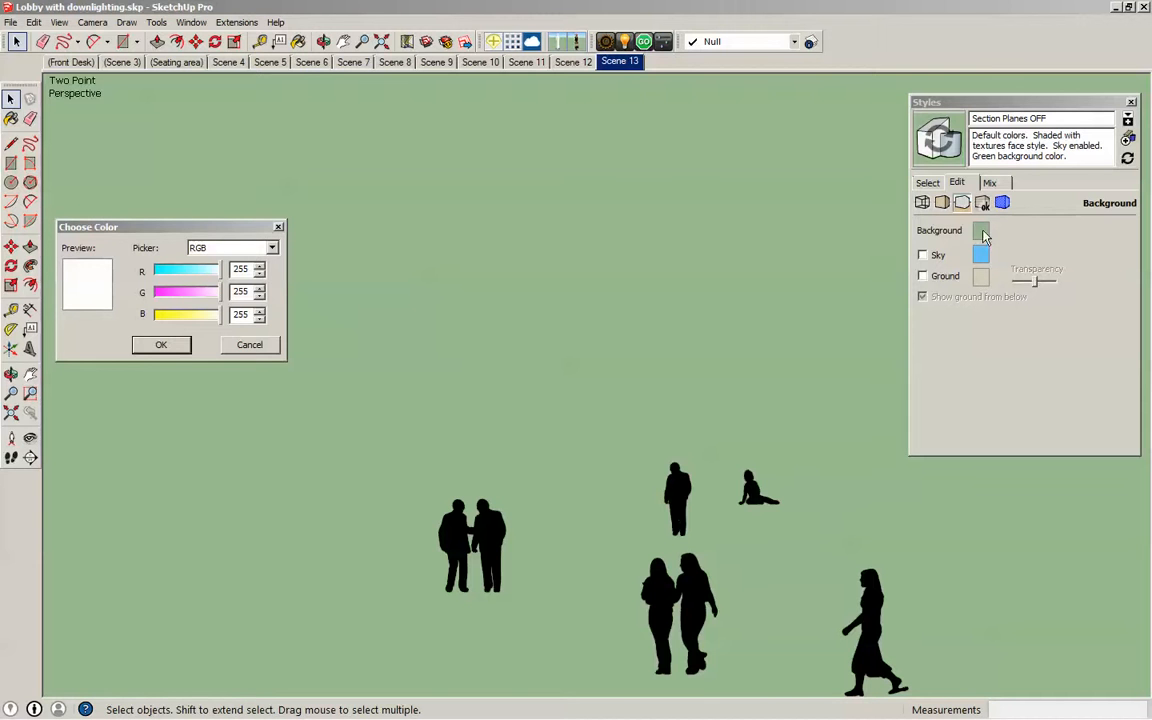
pyautogui.click(161, 344)
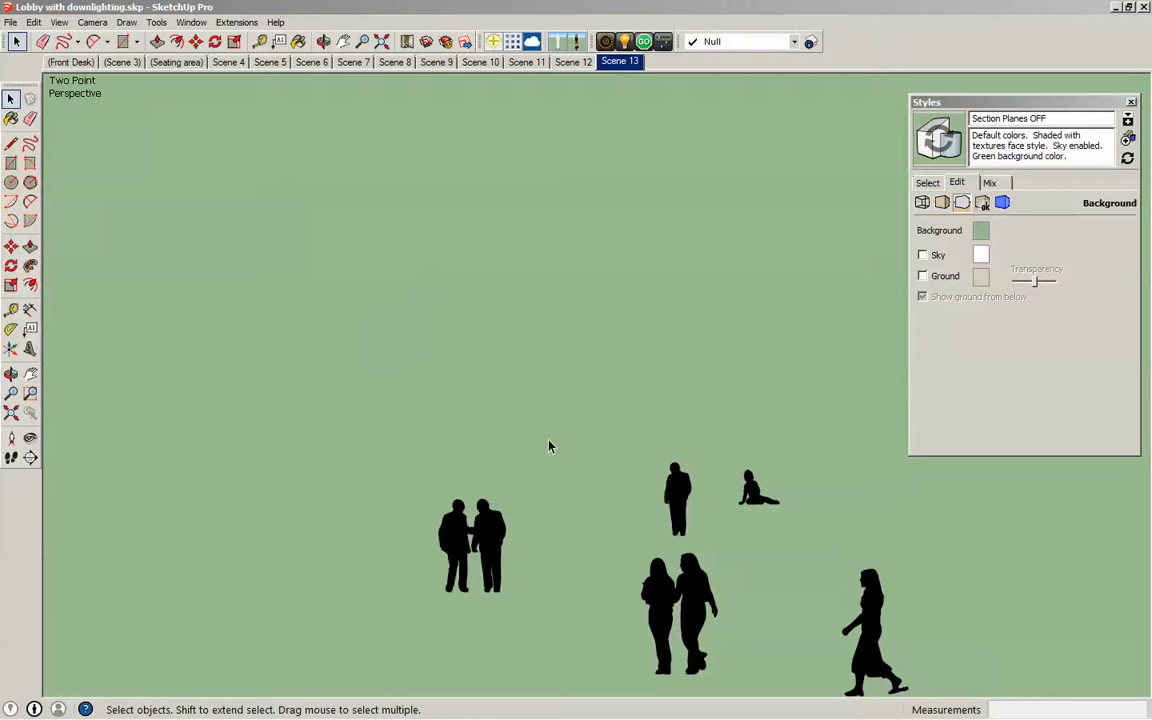
# - Set the style's background colour to white and close the style settings
pyautogui.click(980, 231)
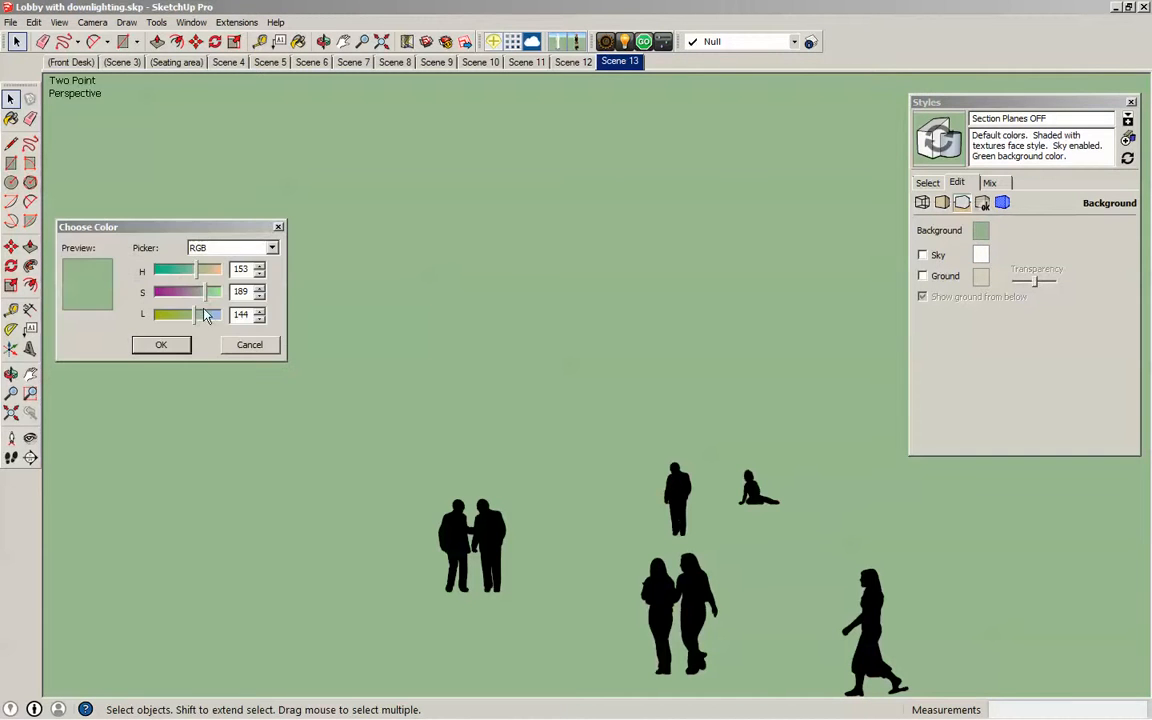
pyautogui.moveTo(205, 294); pyautogui.dragTo(227, 322)
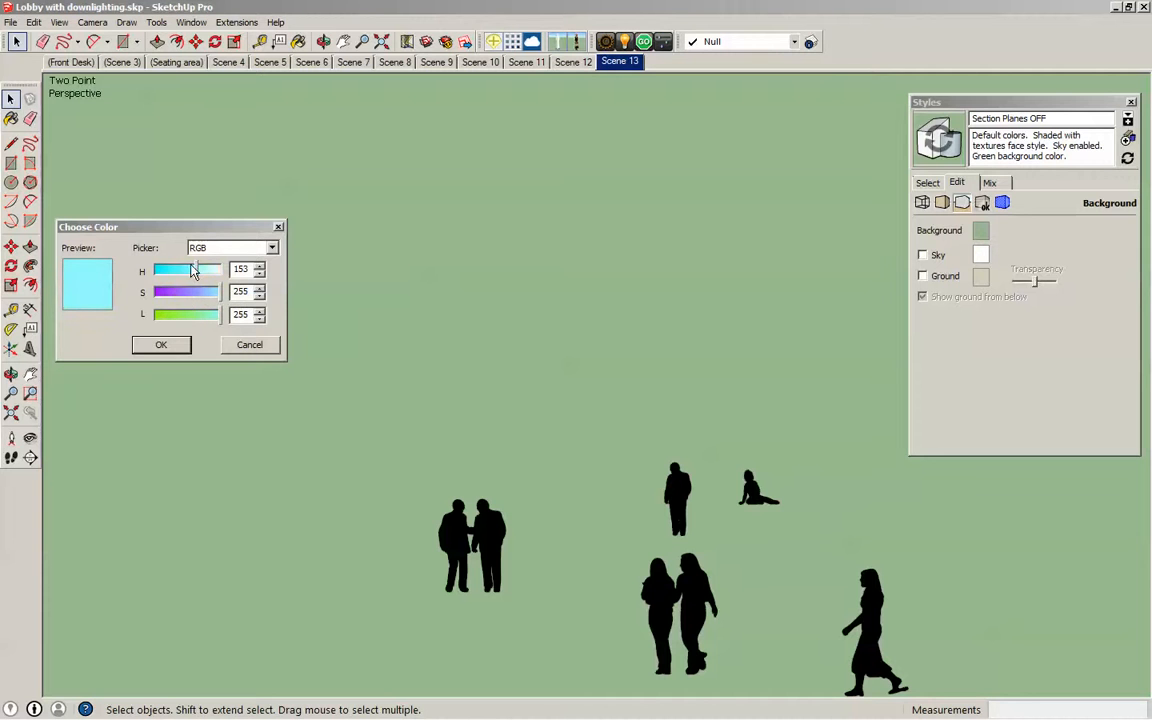
pyautogui.moveTo(195, 269); pyautogui.dragTo(229, 270)
pyautogui.click(166, 343)
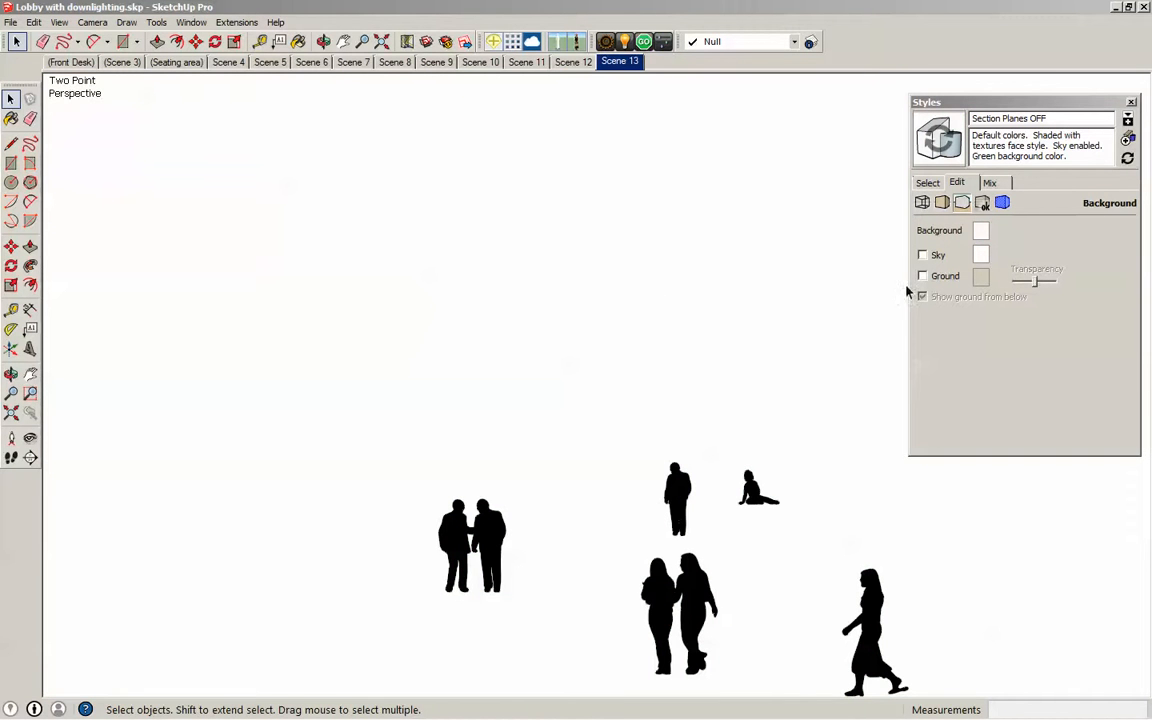
pyautogui.click(1131, 102)
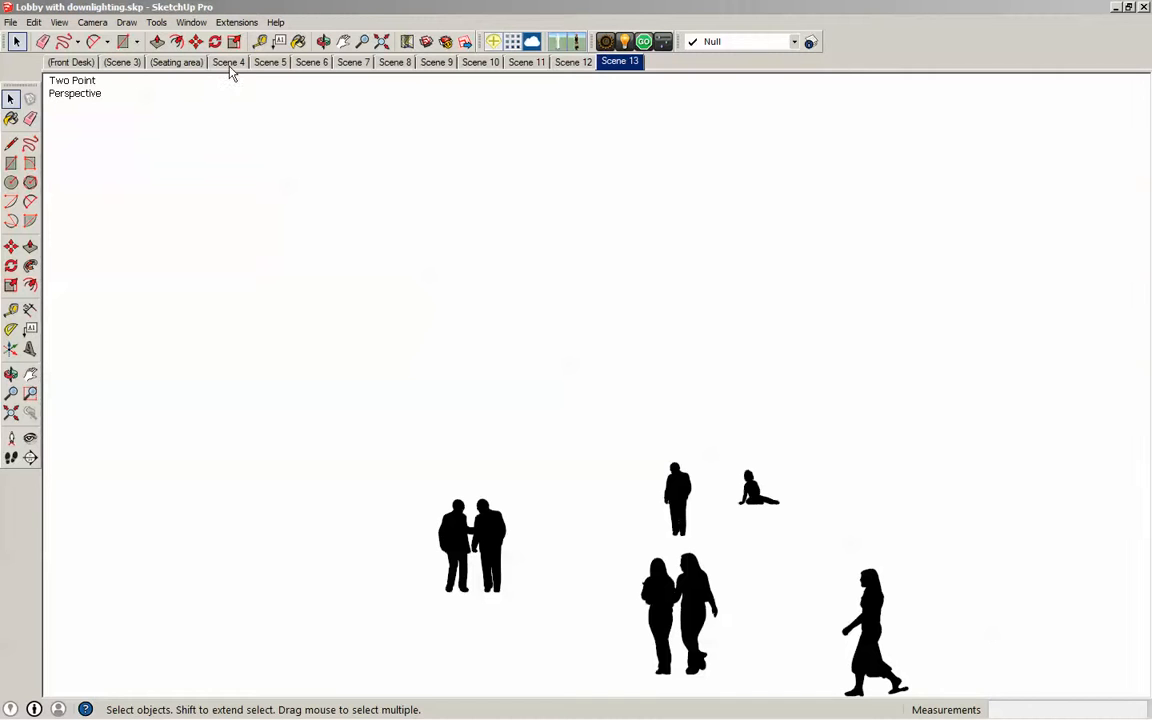
# - Switch to Scene 12, inspect its people up close, and turn on the visibility of Layer0 to show the lobby around them
pyautogui.click(584, 63)
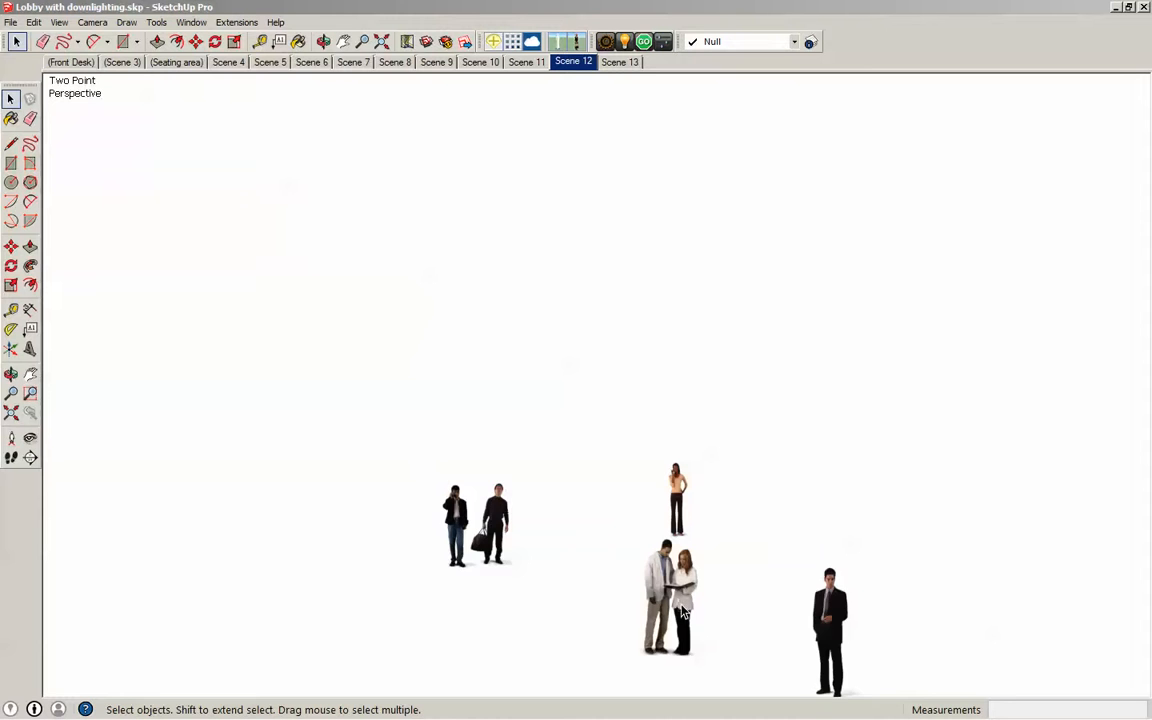
pyautogui.scroll(5, 680, 615)
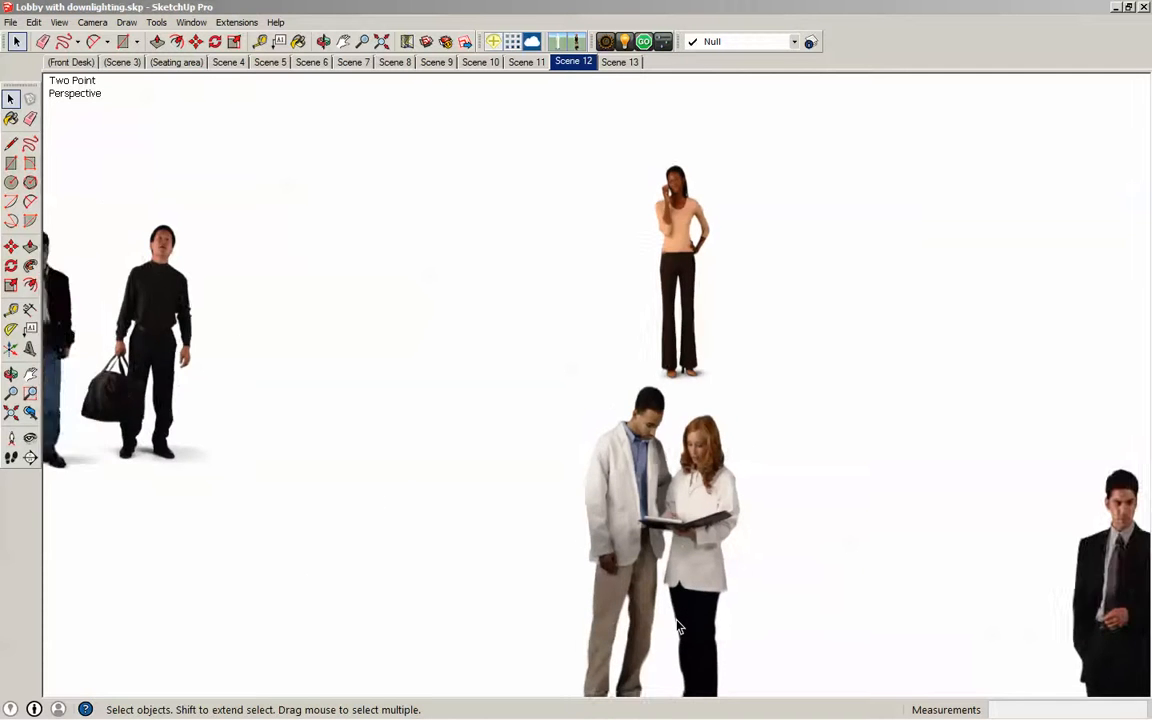
pyautogui.scroll(-8, 677, 625)
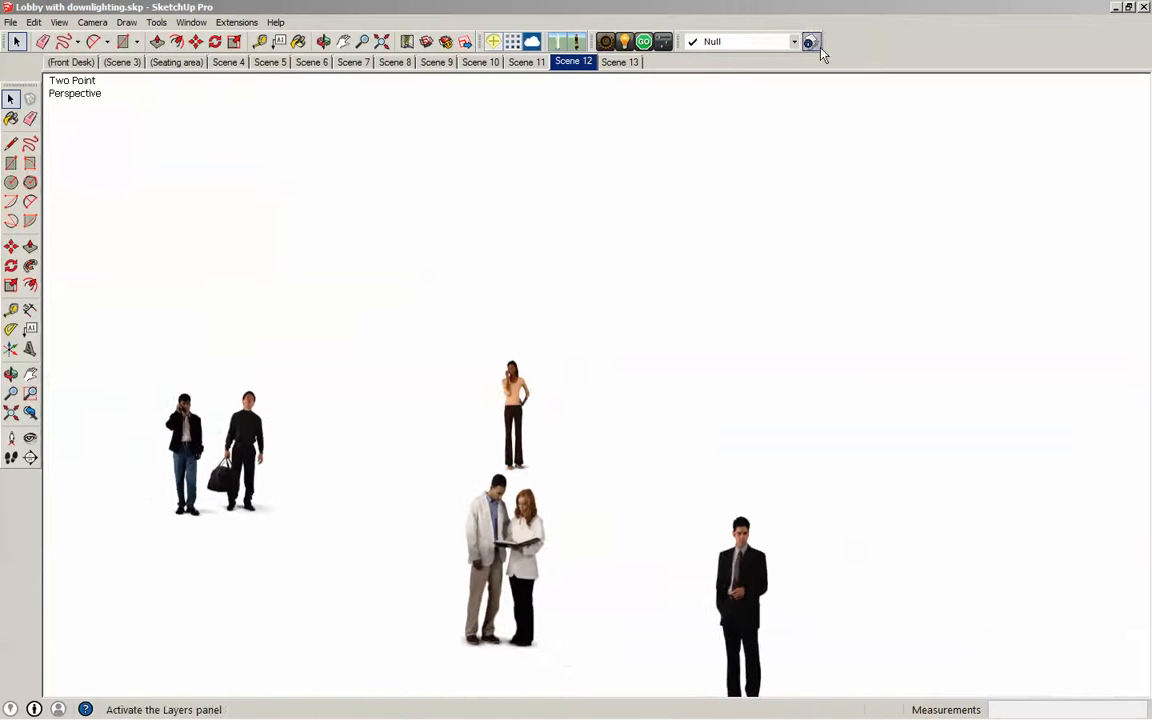
pyautogui.click(810, 42)
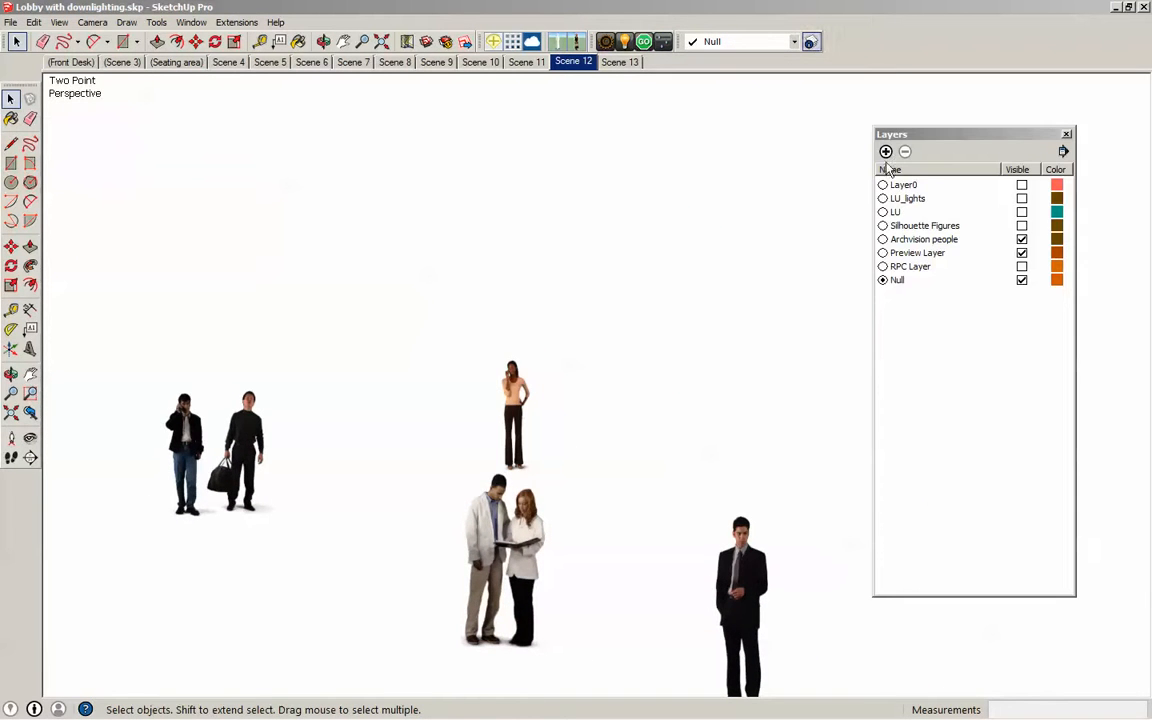
pyautogui.click(1021, 185)
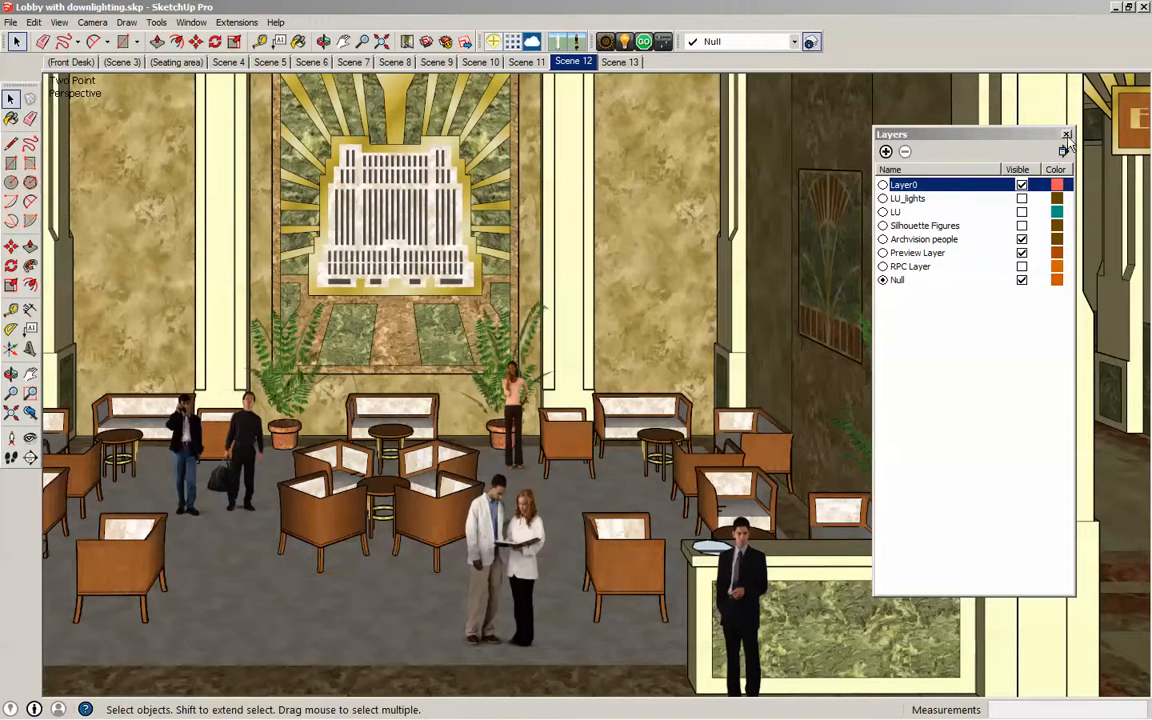
pyautogui.click(1066, 135)
# - Start an image set export of the model's scenes with Portable Network Graphics (*.png) as the export type
pyautogui.click(14, 23)
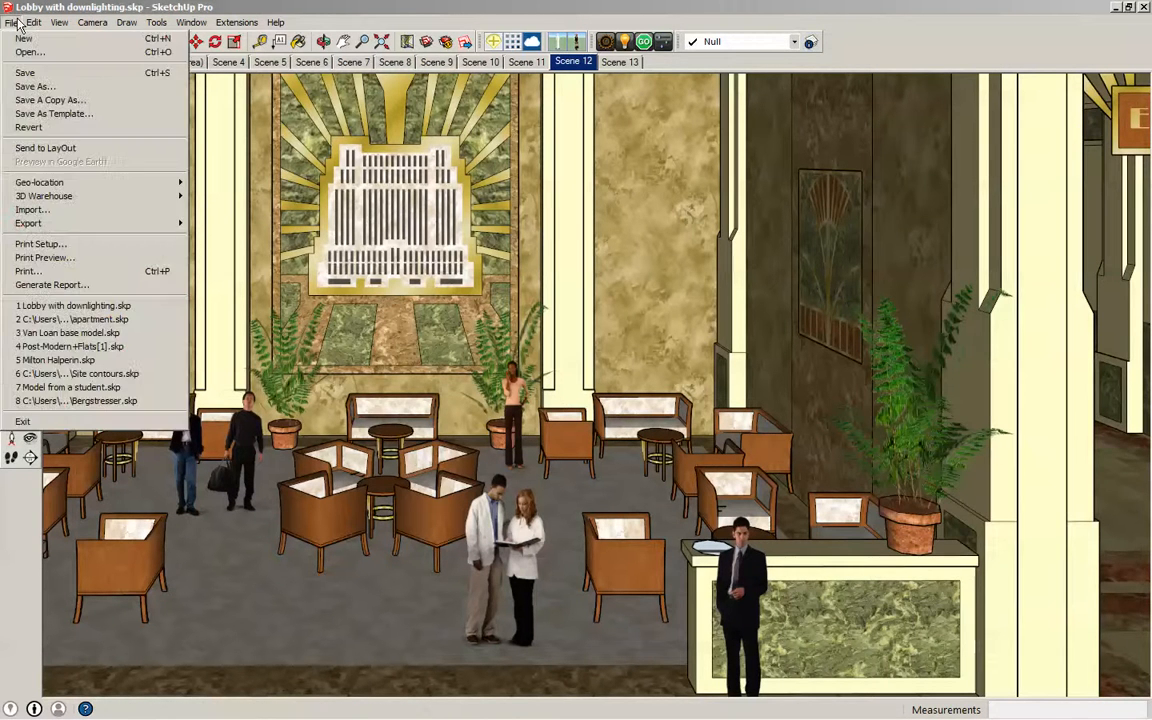
pyautogui.moveTo(40, 222)
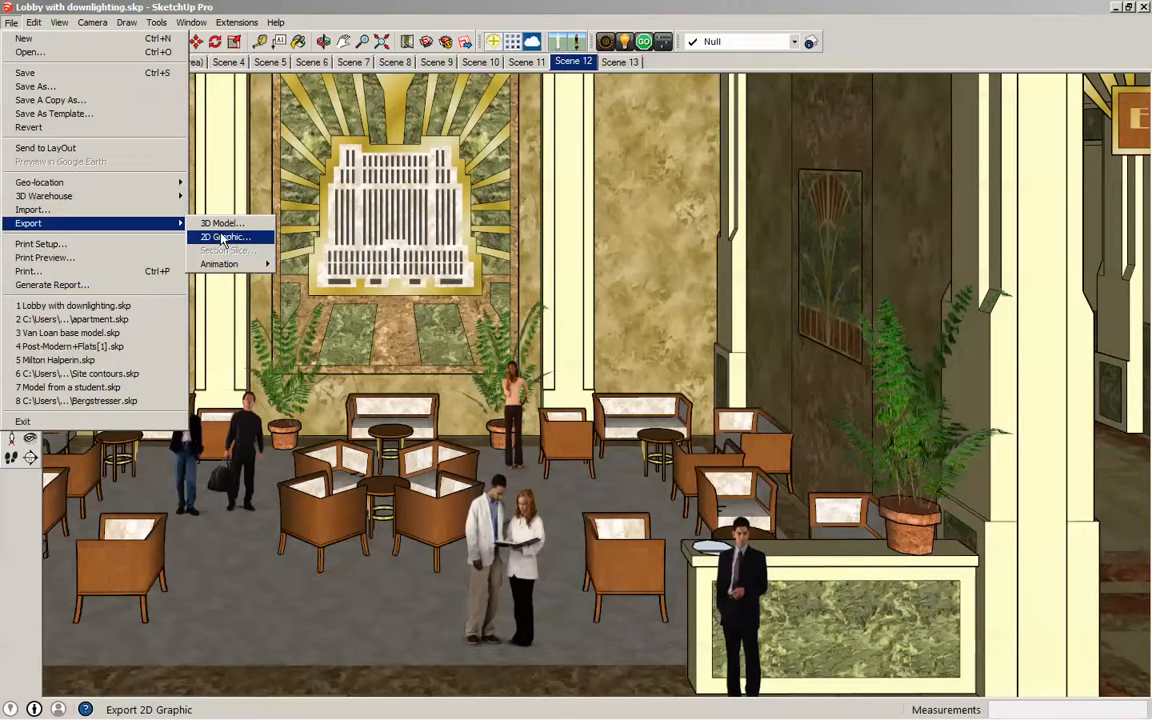
pyautogui.moveTo(252, 267)
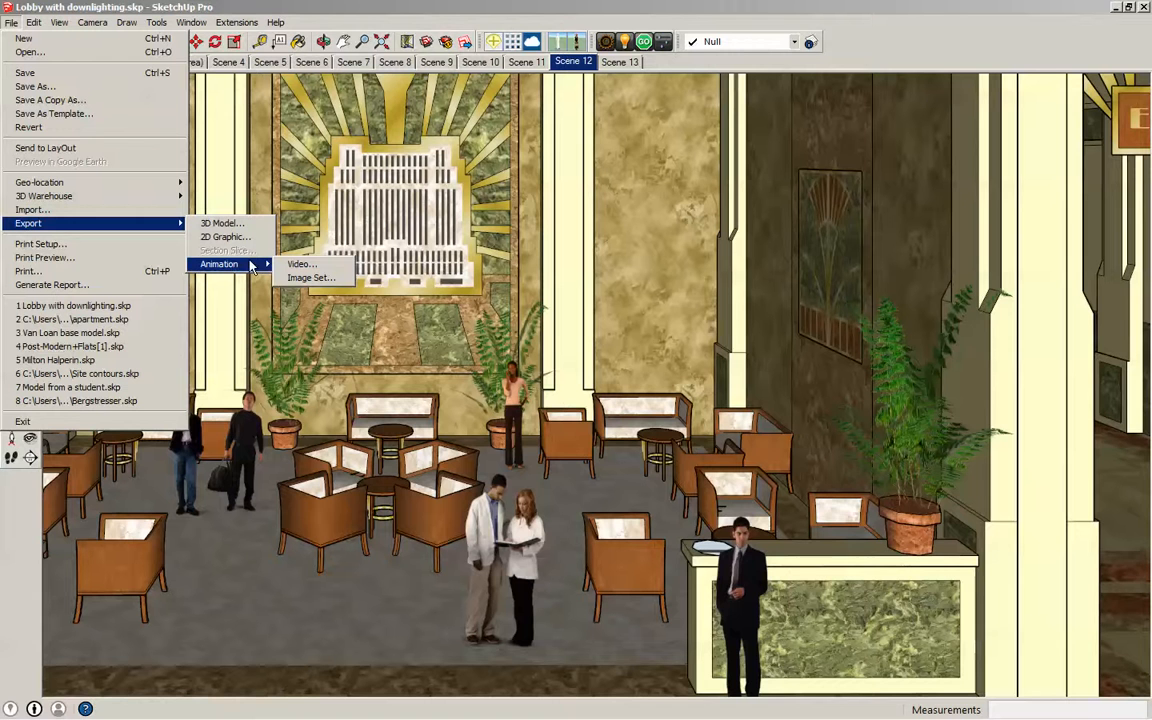
pyautogui.click(308, 279)
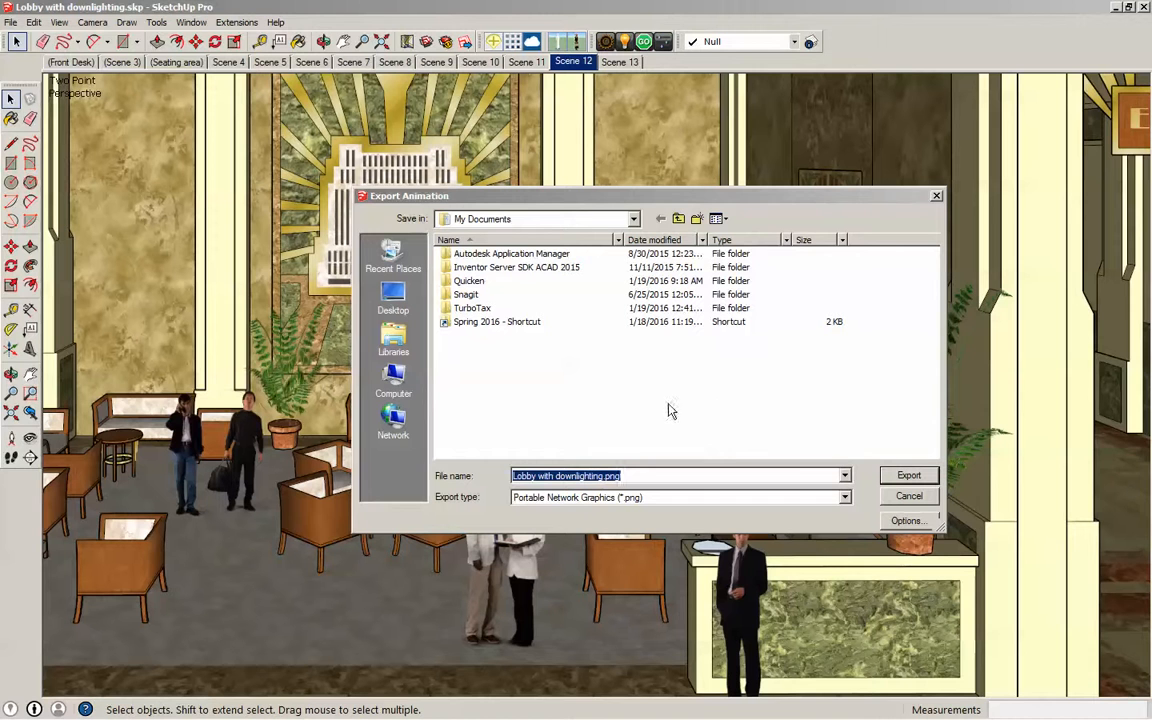
pyautogui.click(845, 497)
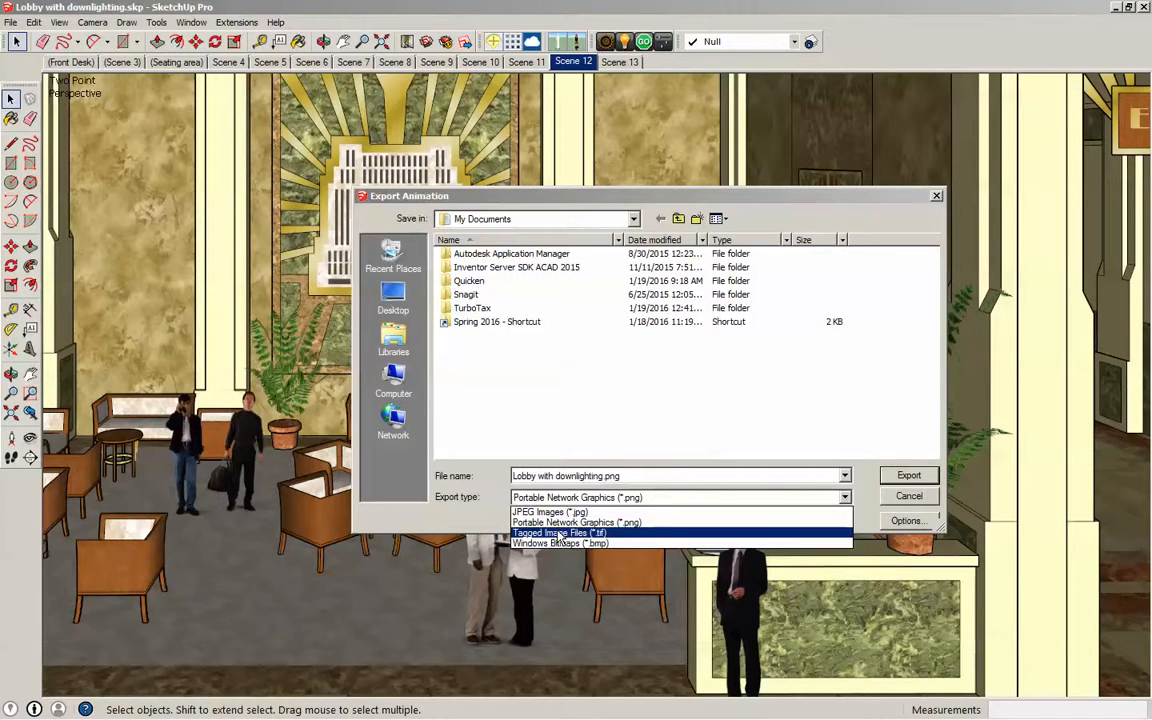
pyautogui.press('Up')
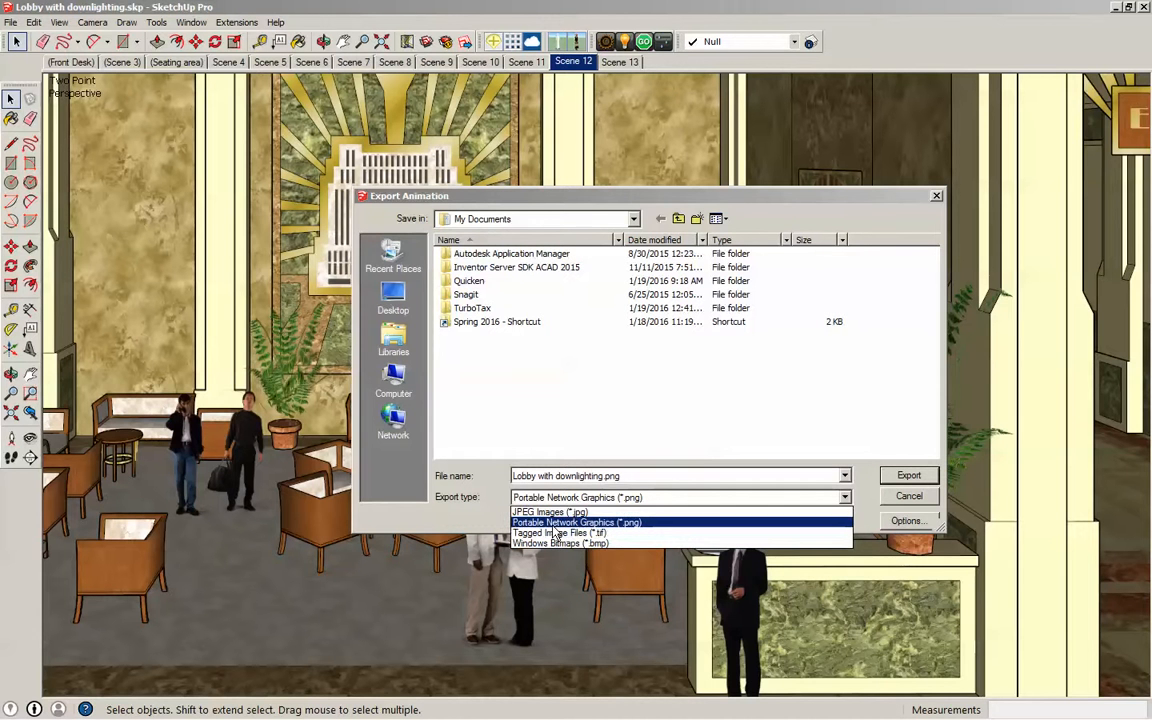
pyautogui.press('Return')
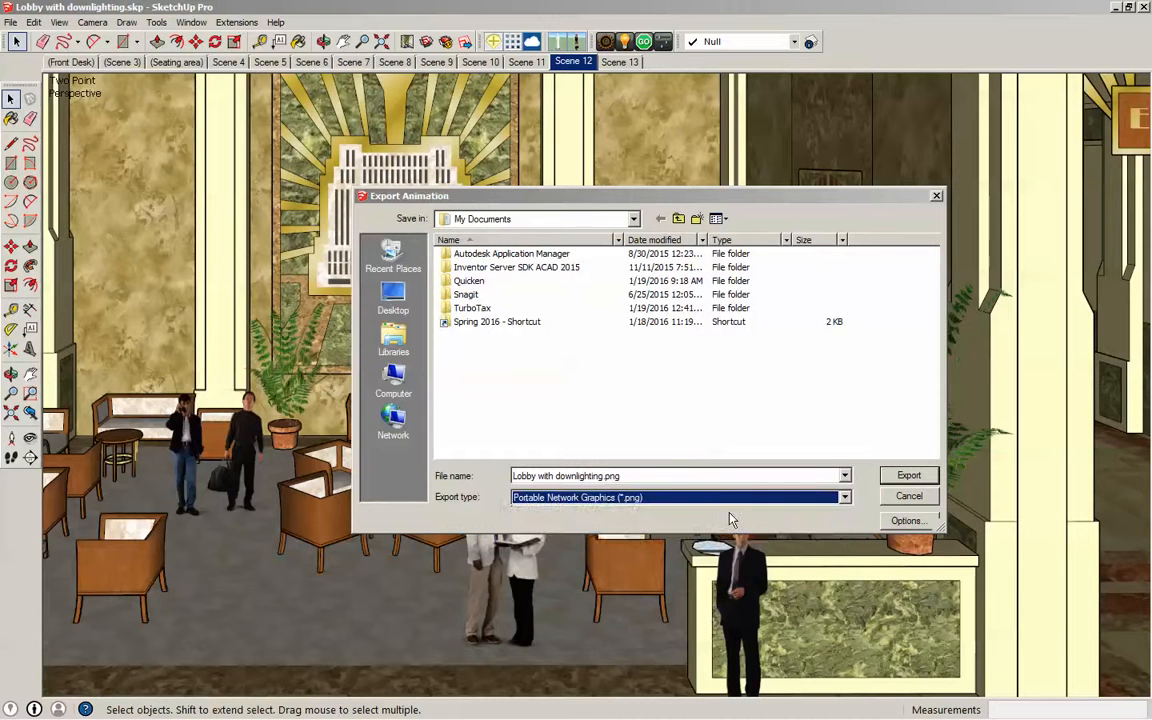
# - Try the 4:3 Standard aspect ratio and the 1080p Full HD resolution in the animation export options, and discard the changes
pyautogui.click(907, 521)
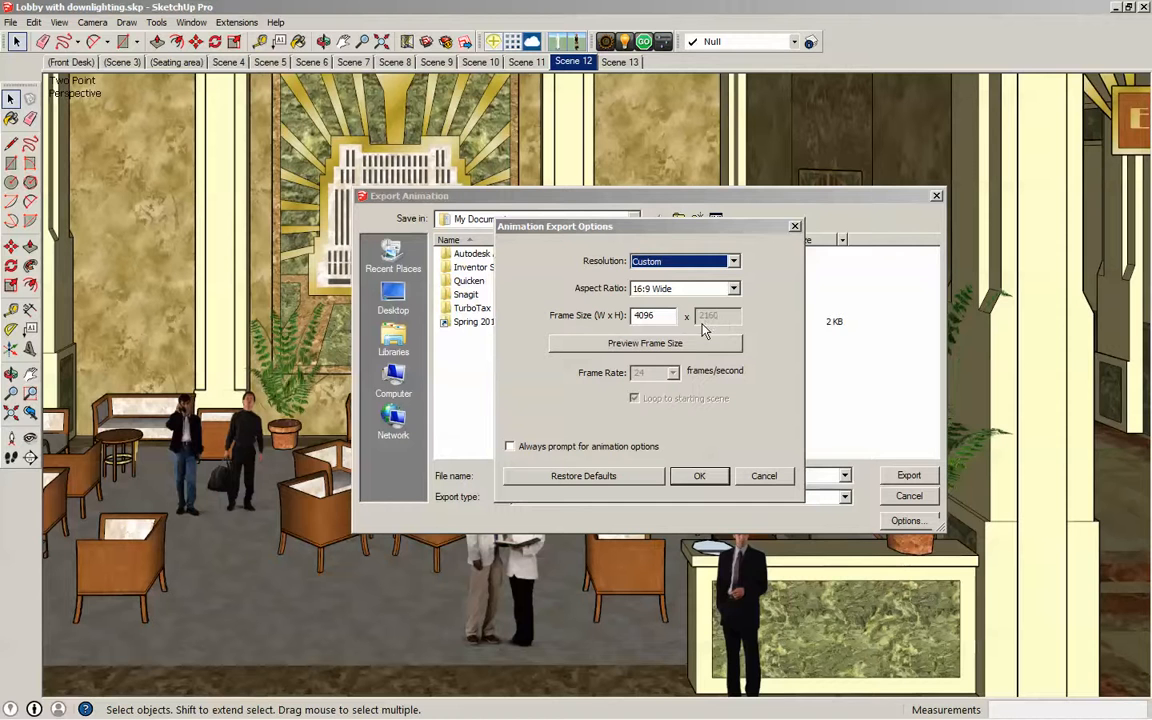
pyautogui.click(722, 288)
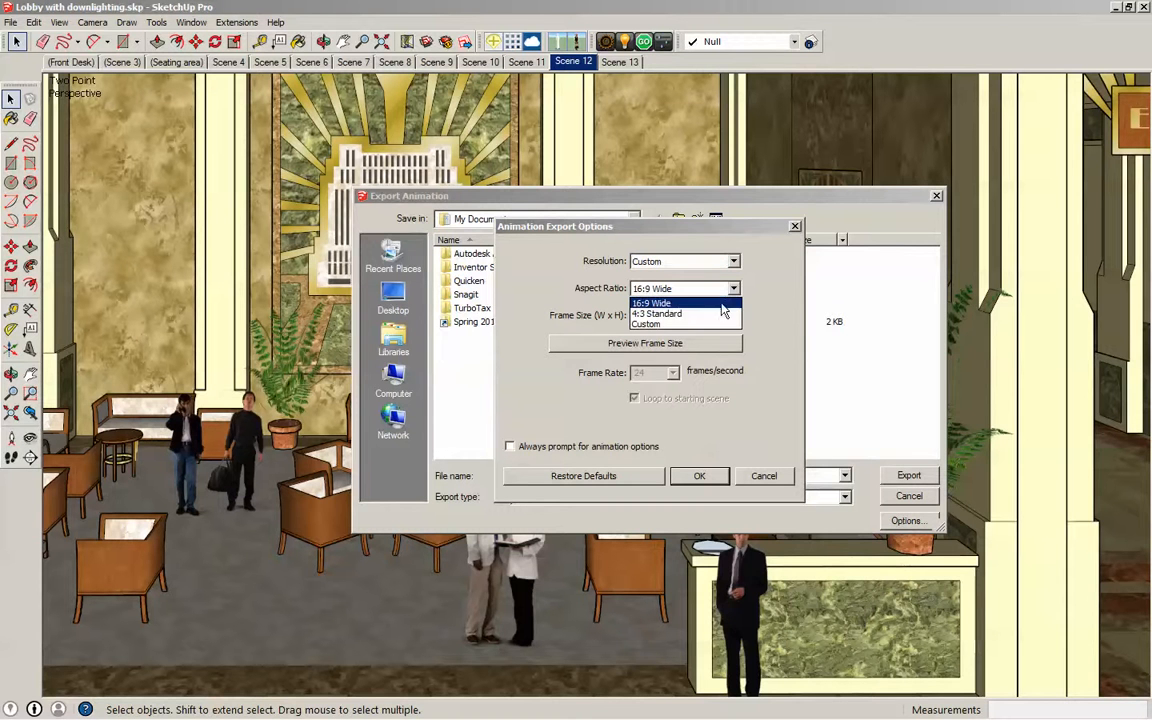
pyautogui.click(672, 324)
pyautogui.click(684, 288)
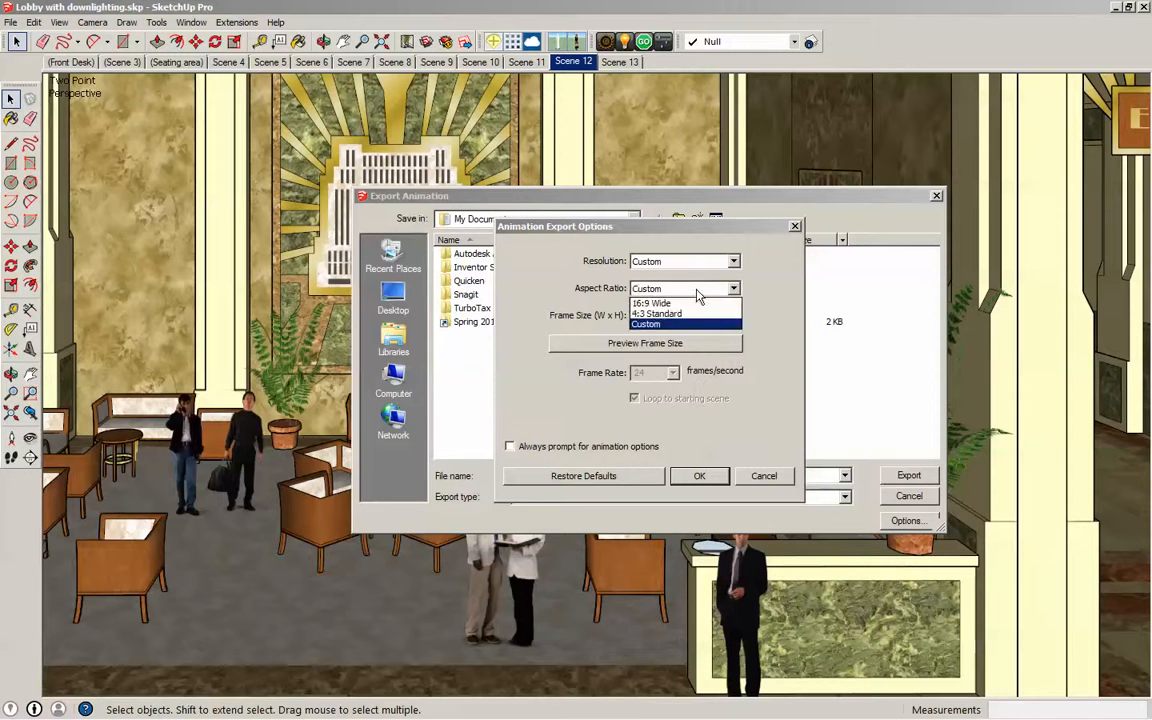
pyautogui.click(674, 315)
pyautogui.click(684, 261)
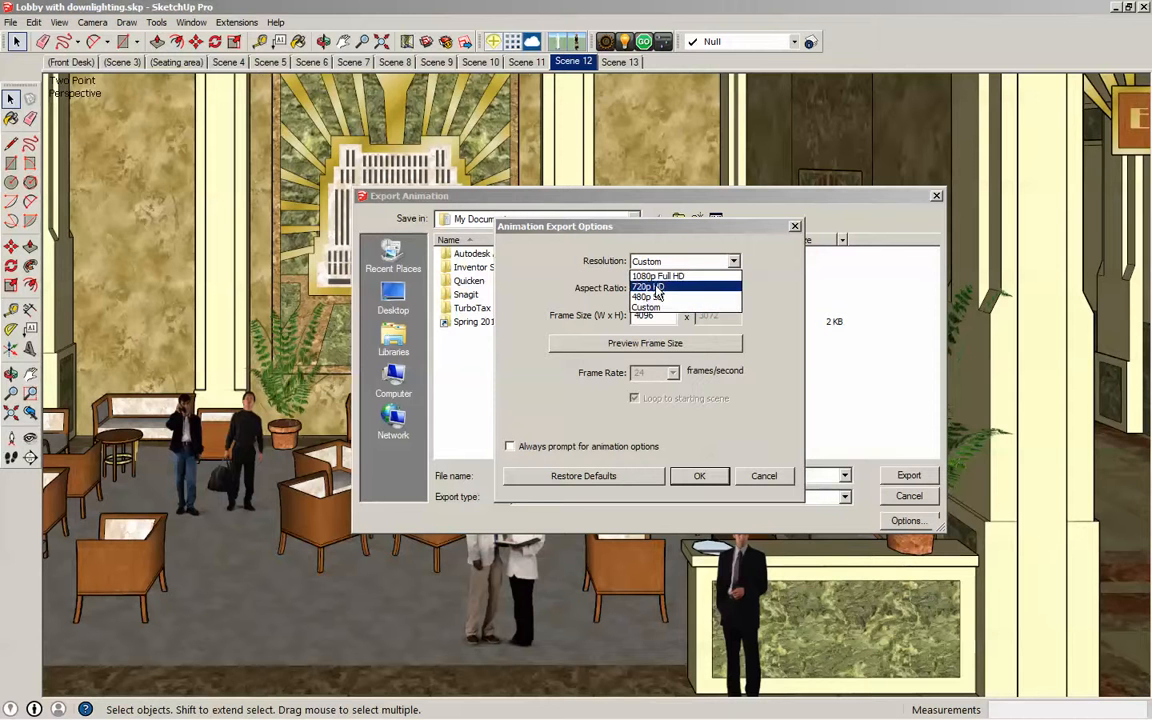
pyautogui.click(662, 276)
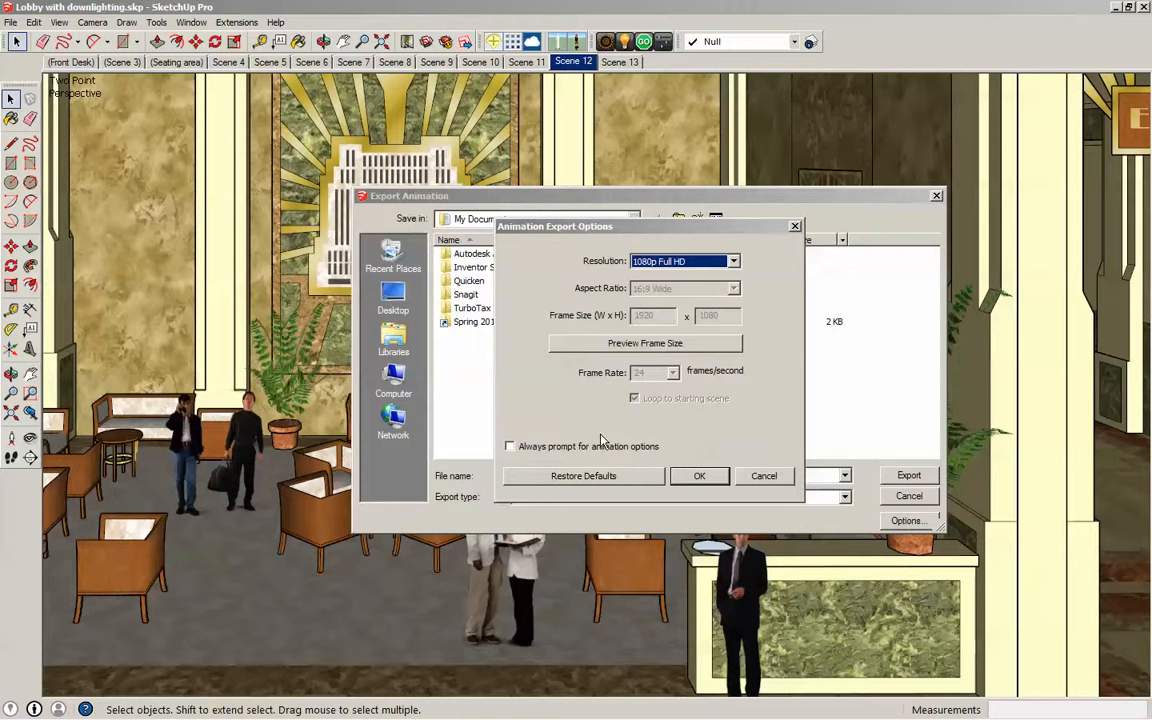
pyautogui.click(765, 477)
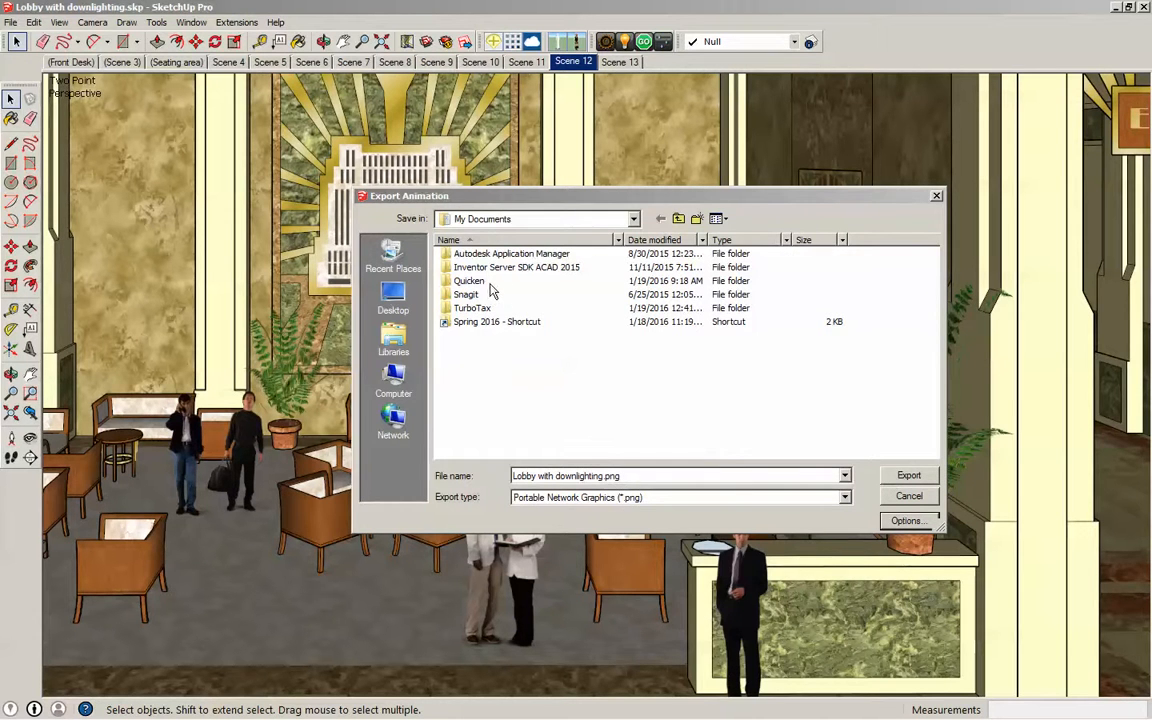
# - Select the Exports folder on the Desktop as the destination and cancel the image set export
pyautogui.click(393, 297)
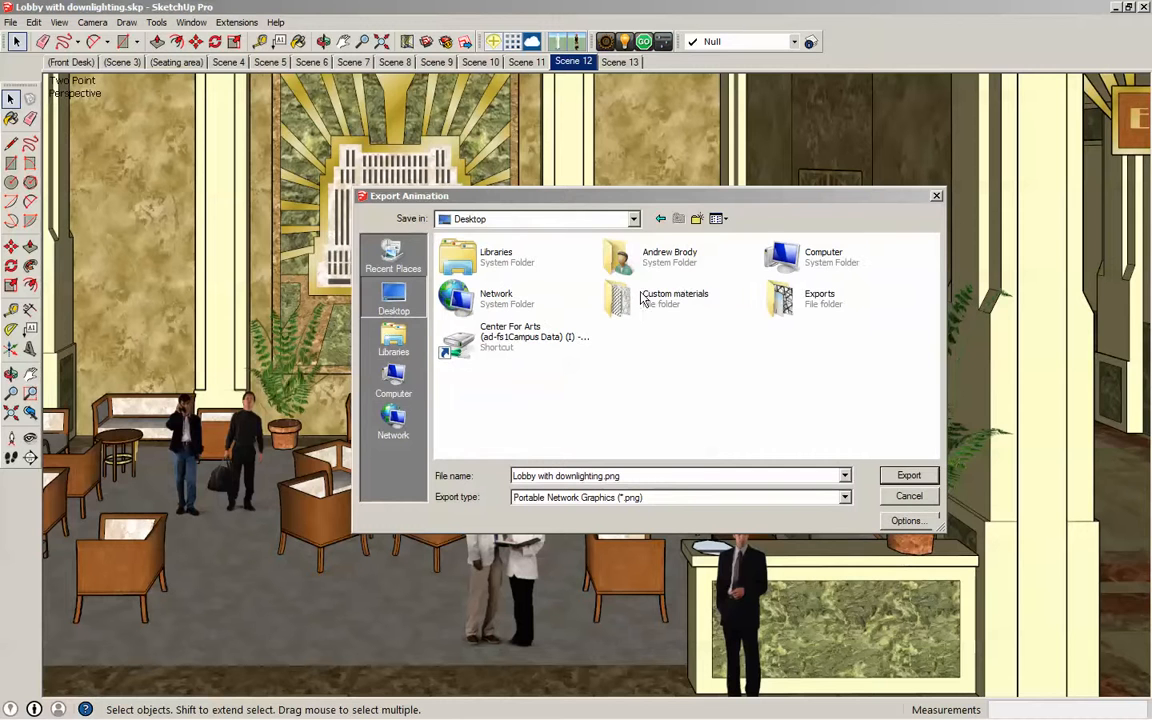
pyautogui.click(814, 306)
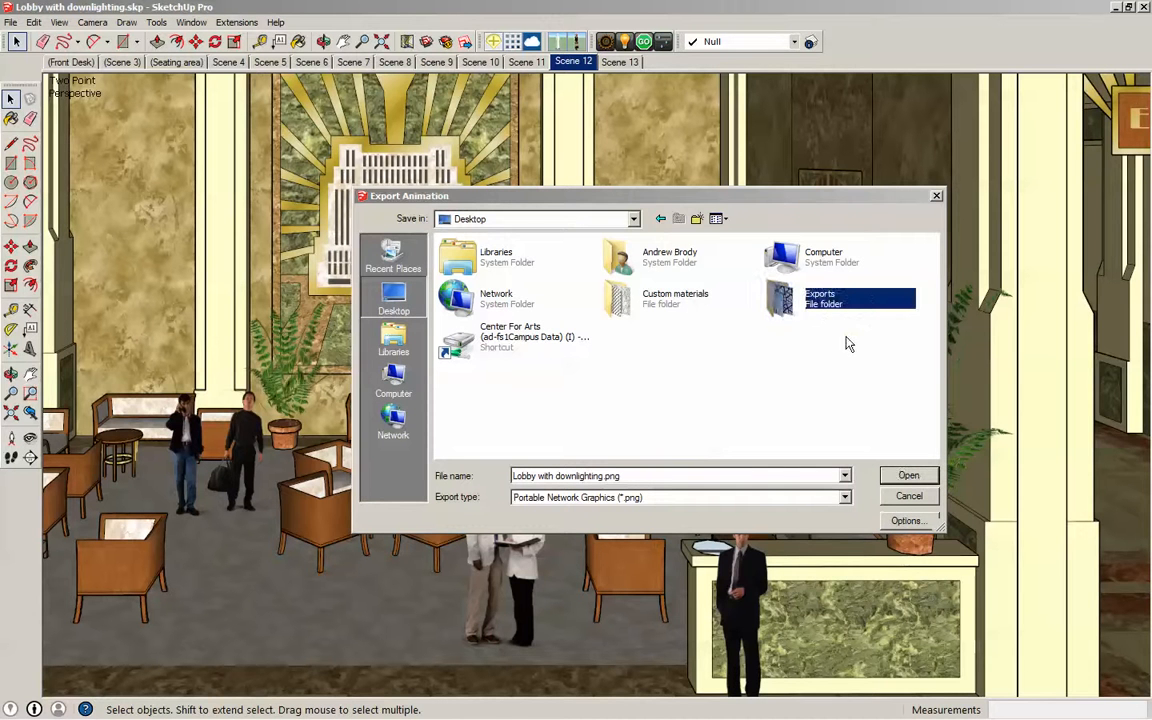
pyautogui.click(909, 496)
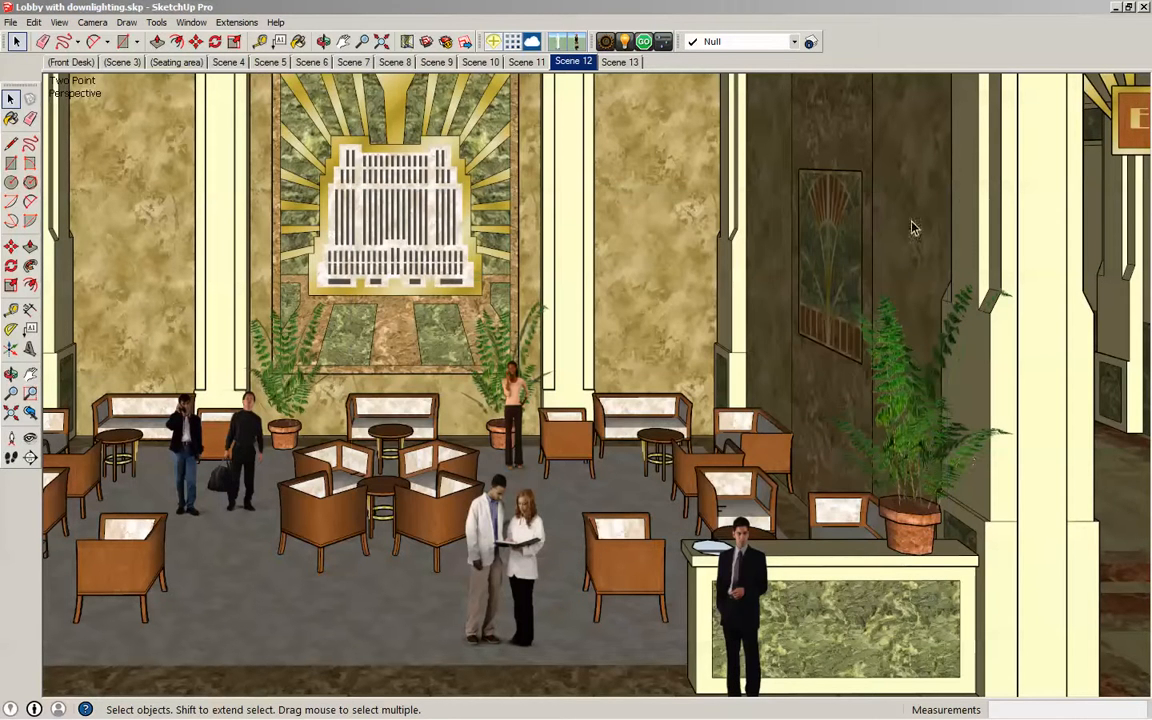
# - Close the lobby model and minimise the browser window to reach Photoshop and the Animation project folder window
pyautogui.click(1144, 7)
pyautogui.click(598, 398)
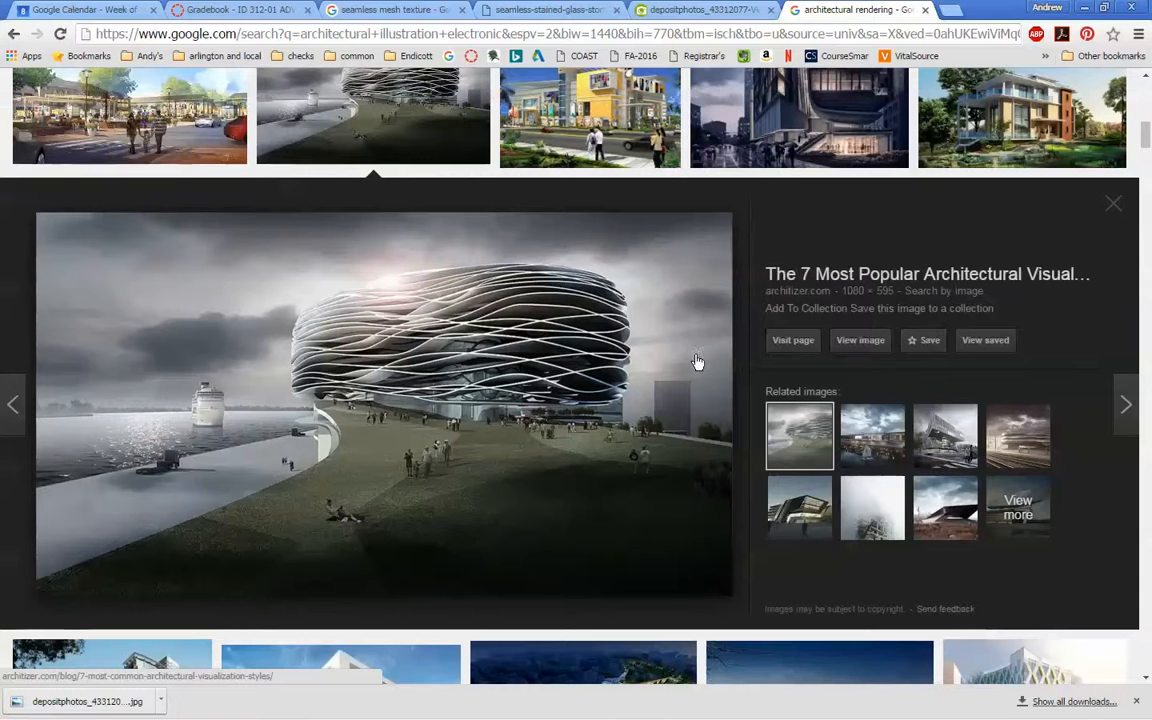
pyautogui.click(1084, 7)
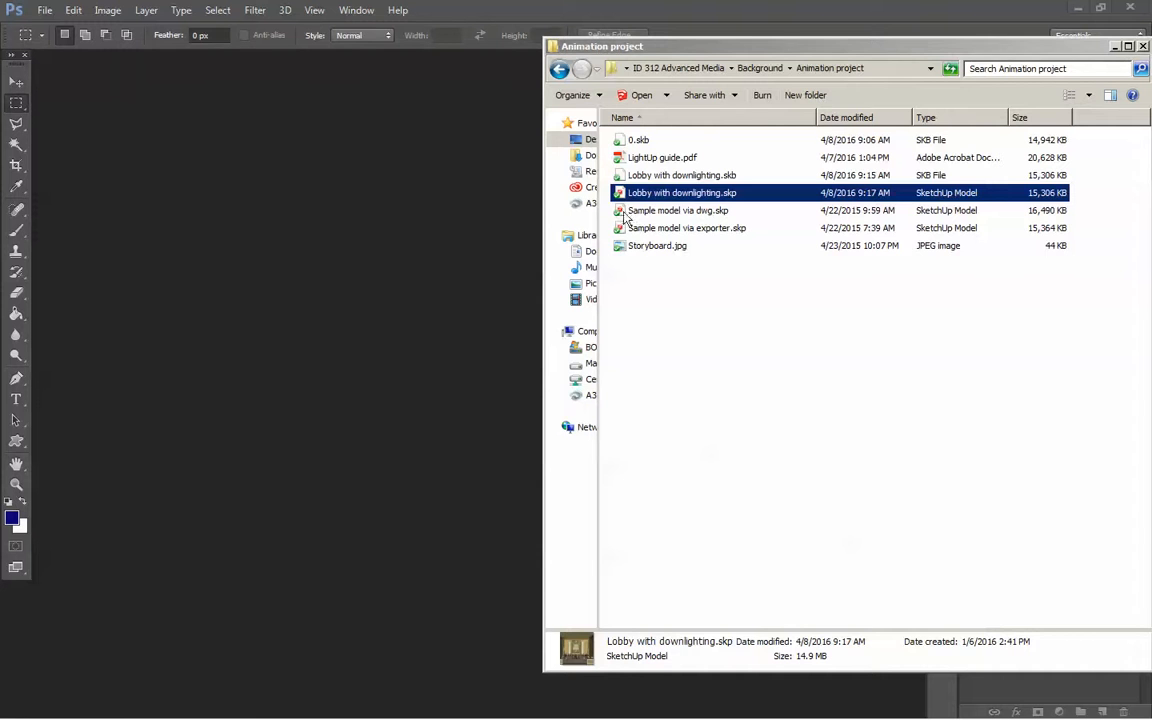
# - Widen the folder window's navigation area and open the Exports folder on the Desktop
pyautogui.click(612, 246)
pyautogui.keyDown('shift'); pyautogui.click(612, 228); pyautogui.keyUp('shift')
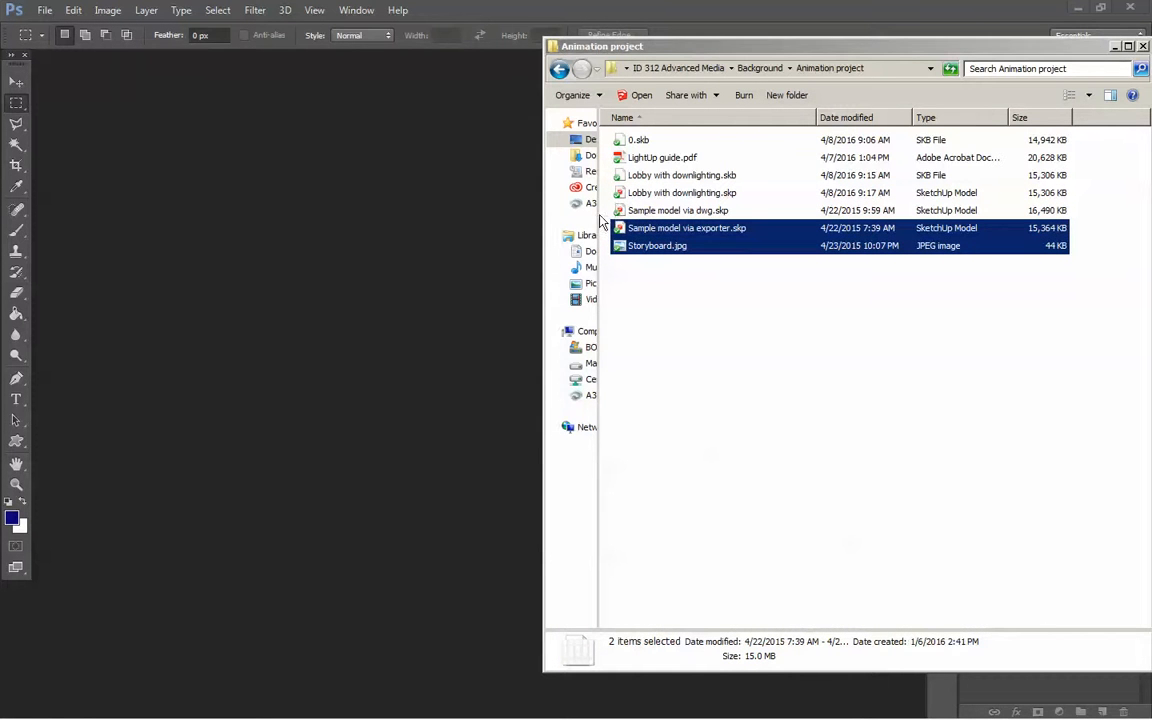
pyautogui.moveTo(598, 220); pyautogui.dragTo(676, 226)
pyautogui.click(601, 139)
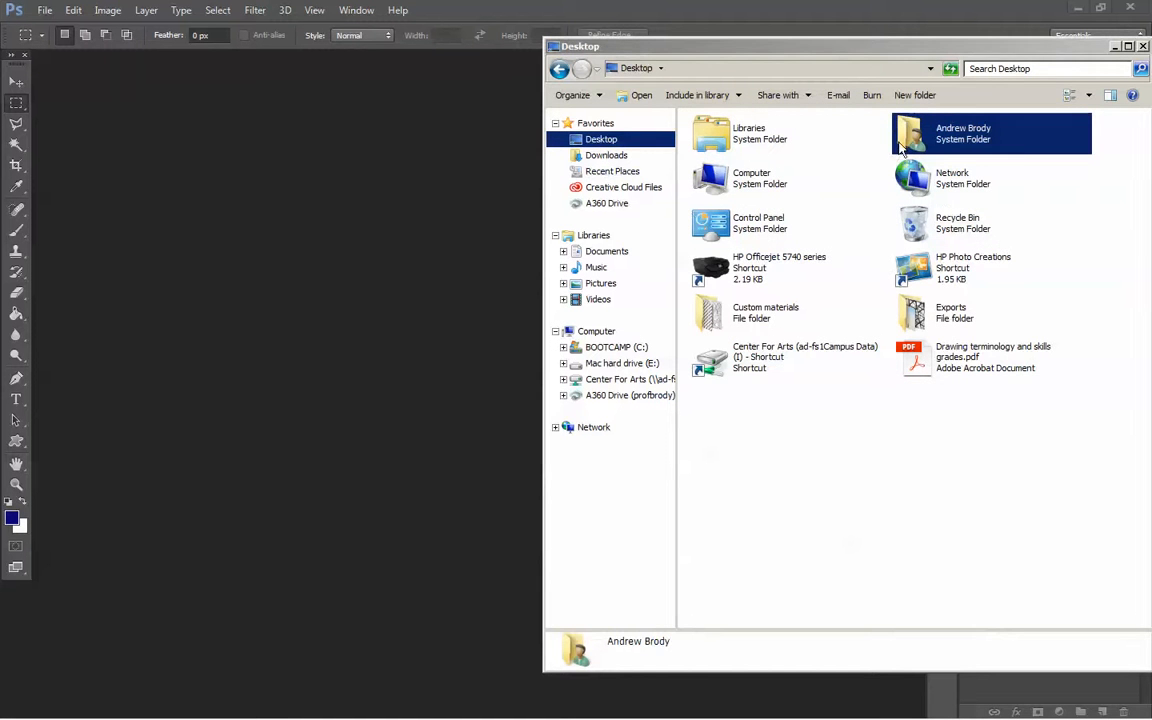
pyautogui.doubleClick(912, 308)
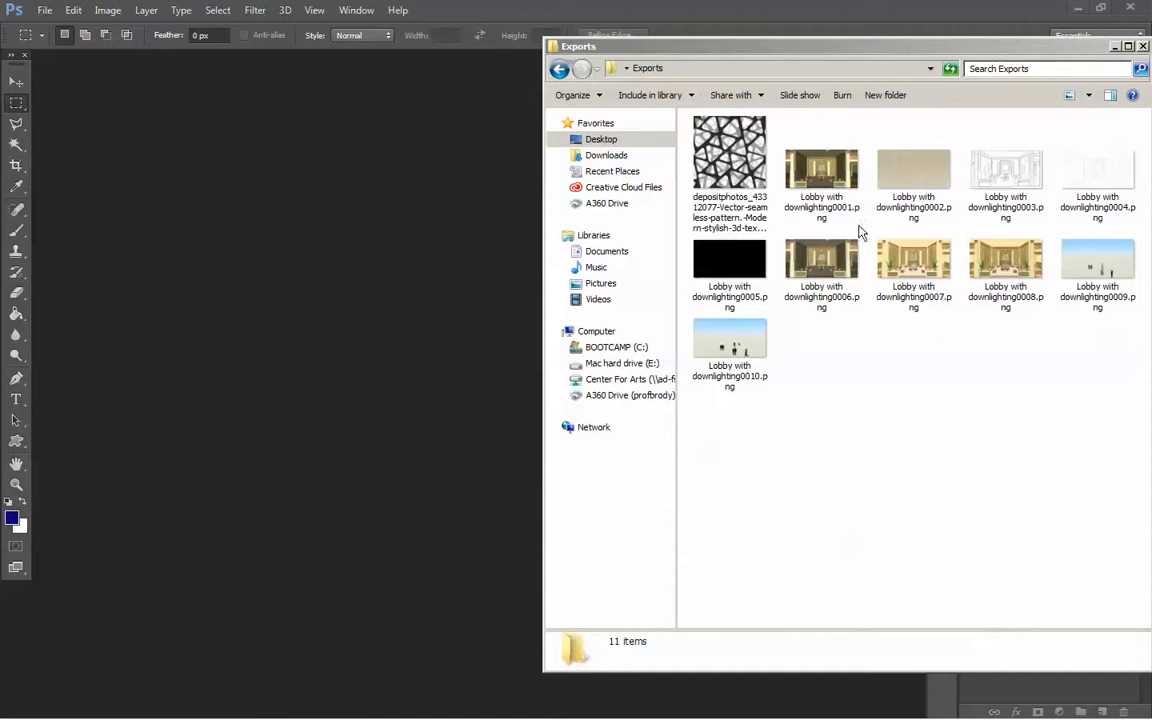
# - Show the Exports files as extra large icons and open Lobby with downlighting0001.png in the photo viewer
pyautogui.click(1089, 95)
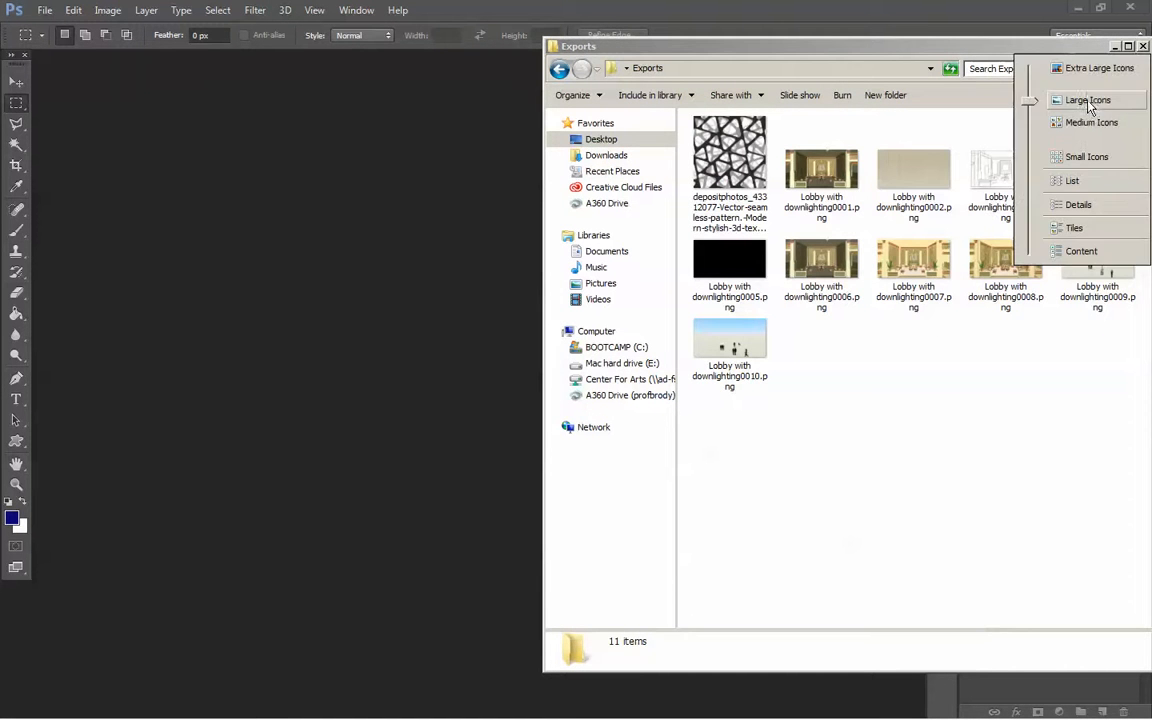
pyautogui.click(1097, 74)
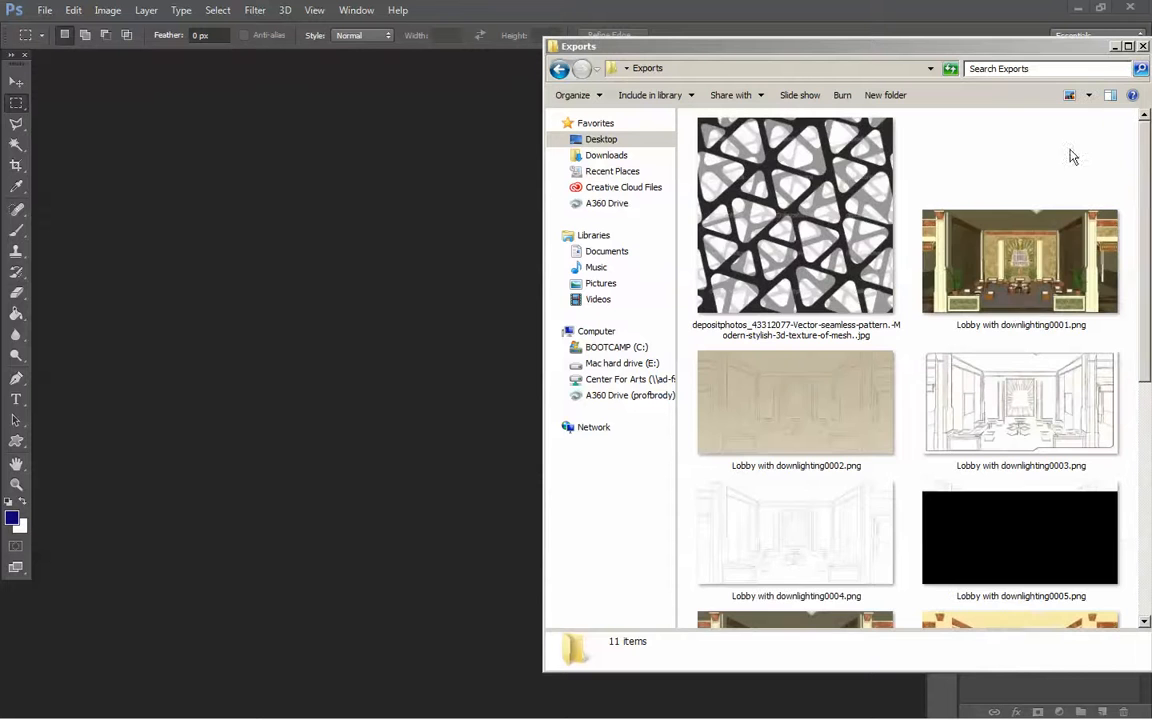
pyautogui.click(1025, 292)
pyautogui.doubleClick(1025, 292)
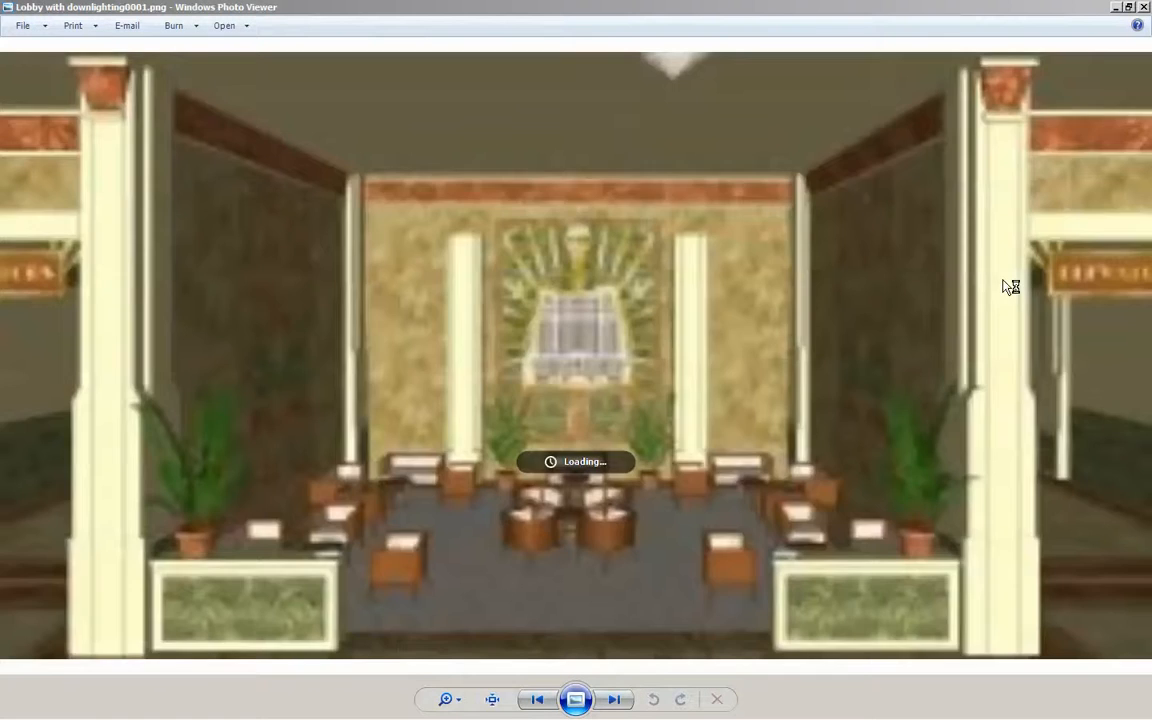
# - Look through the exported lobby images up to Lobby with downlighting0010.png and close the photo viewer
pyautogui.press('Right')
pyautogui.press('Right')
pyautogui.press('Right')
pyautogui.press('Right')
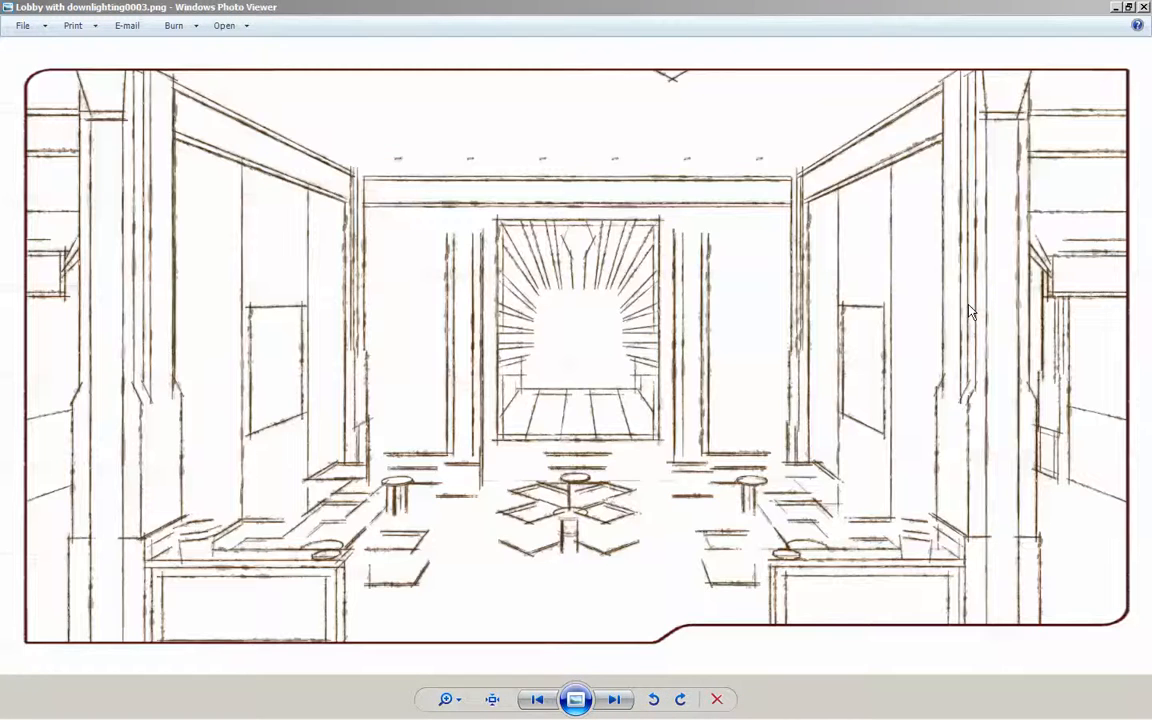
pyautogui.press('Right')
pyautogui.press('Right')
pyautogui.press('Right')
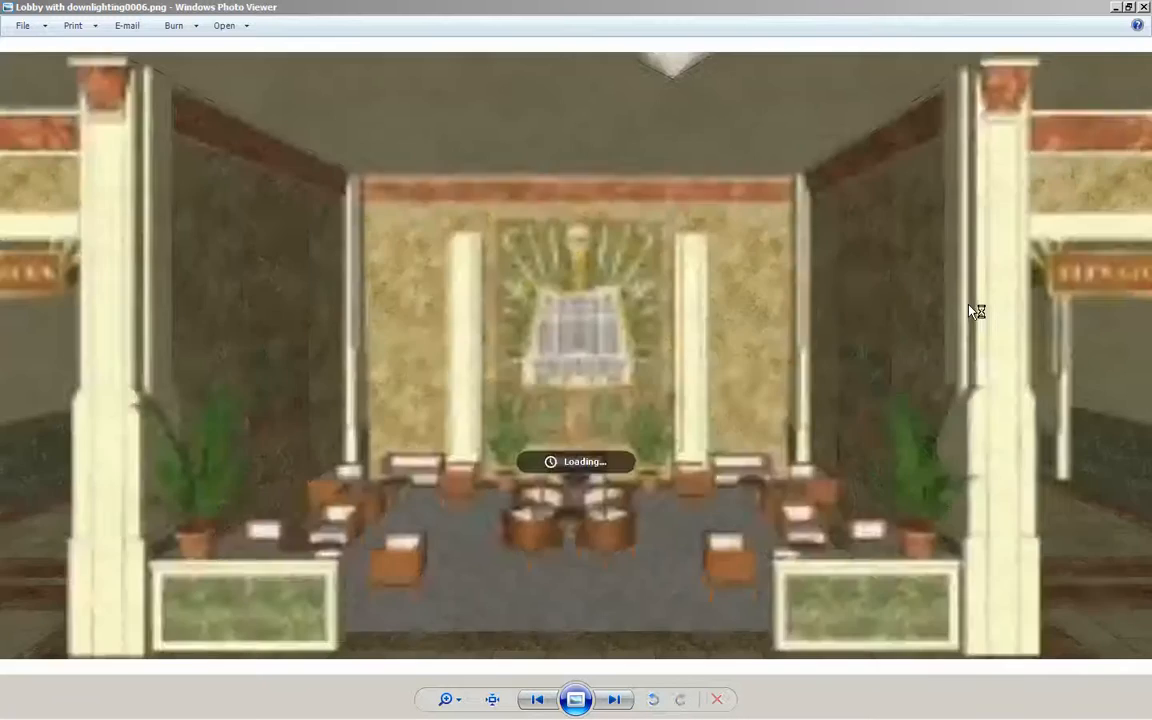
pyautogui.press('Right')
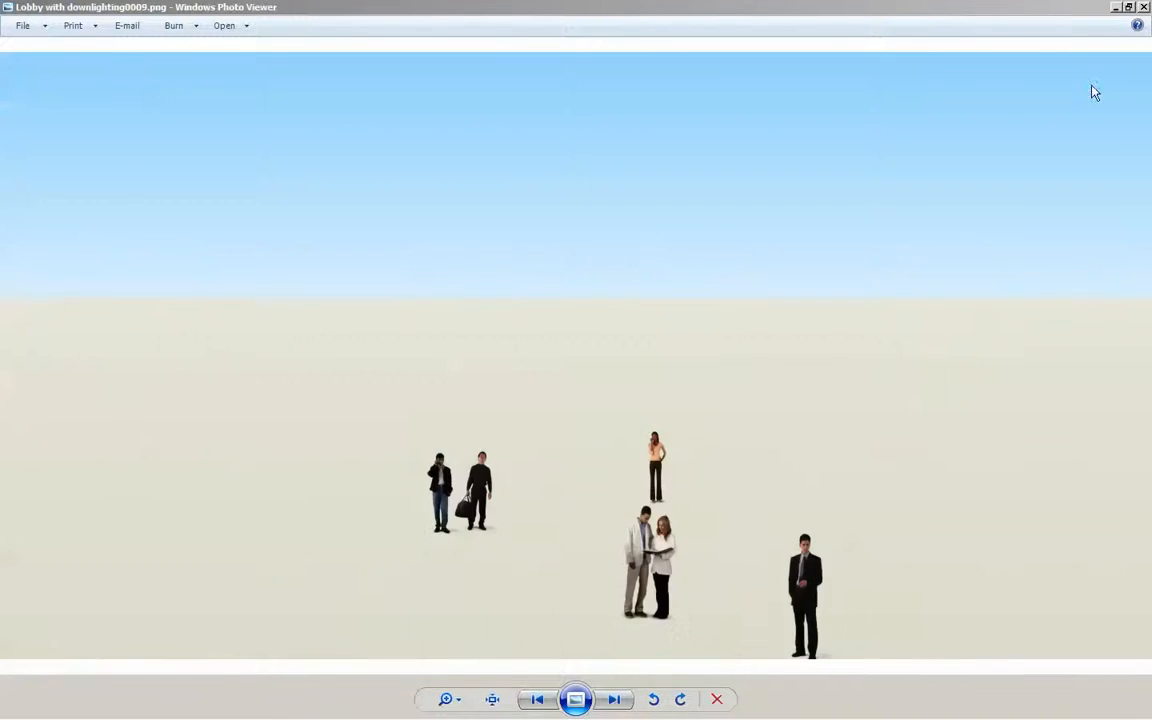
pyautogui.press('Right')
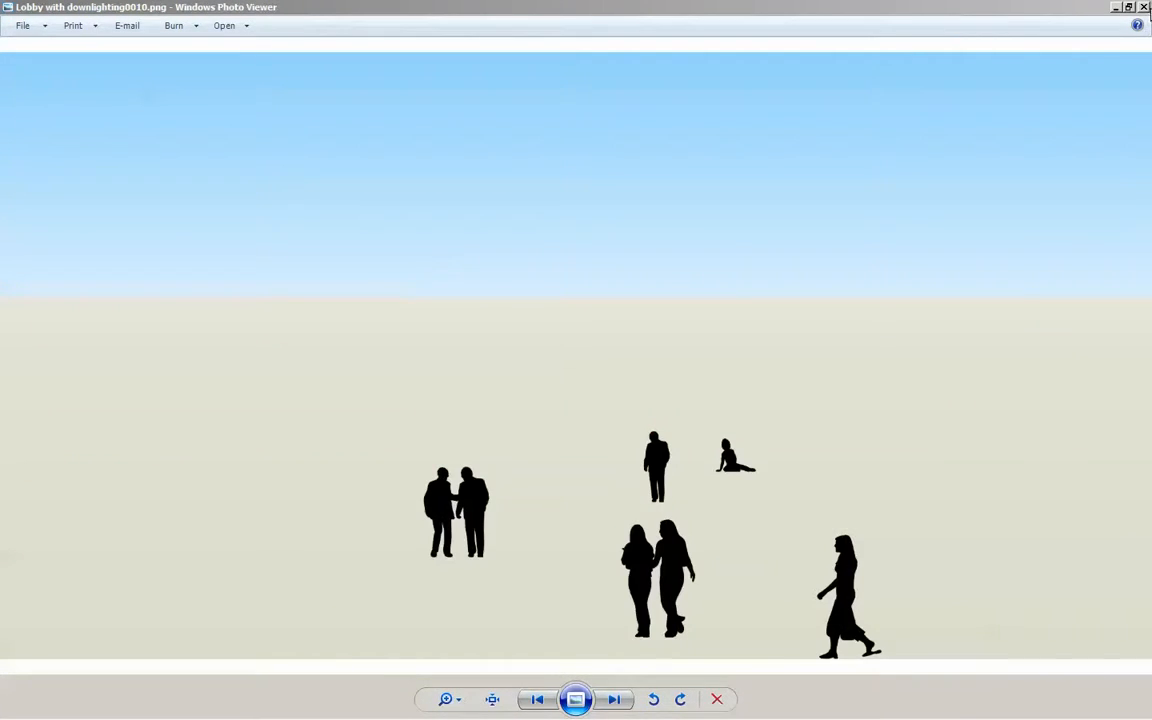
pyautogui.click(1143, 7)
# - Show the Exports files as medium icons and switch to the empty Photoshop workspace
pyautogui.click(1089, 95)
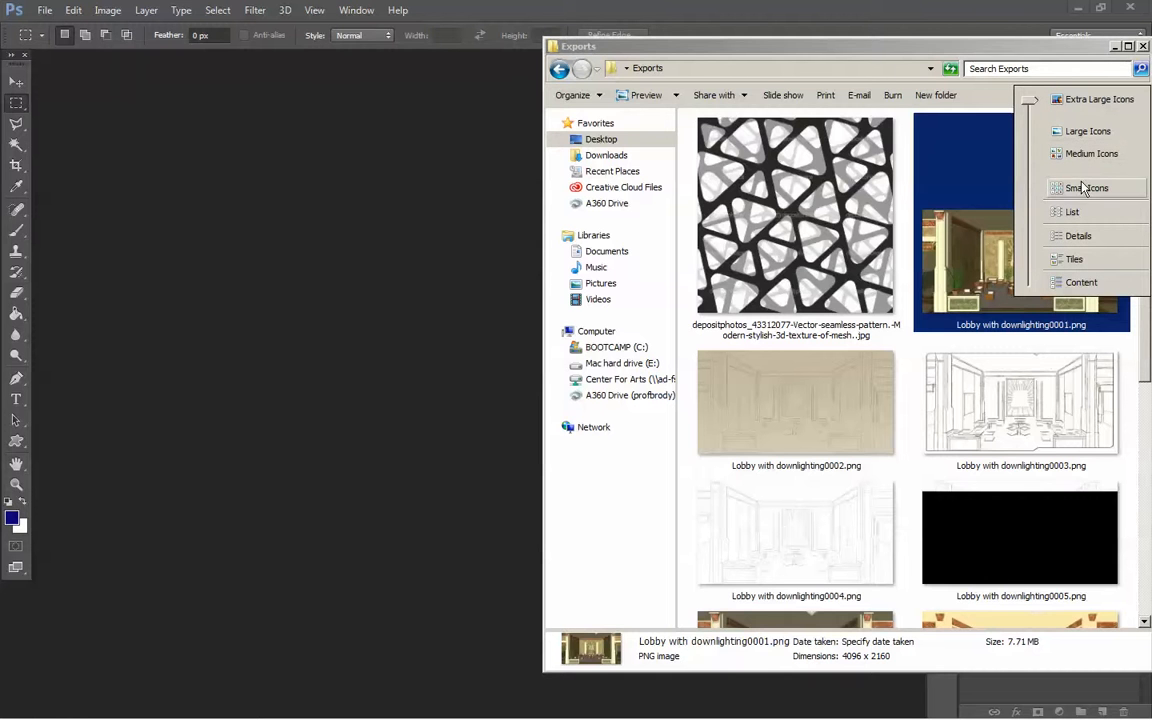
pyautogui.click(1092, 153)
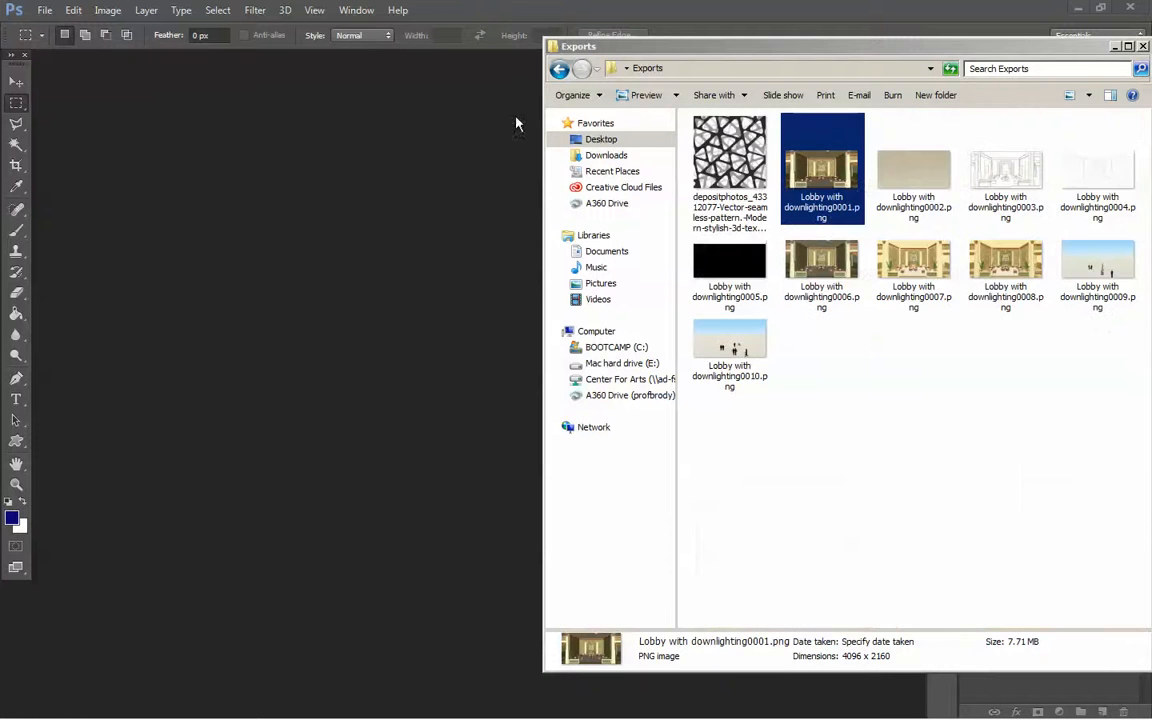
pyautogui.click(520, 170)
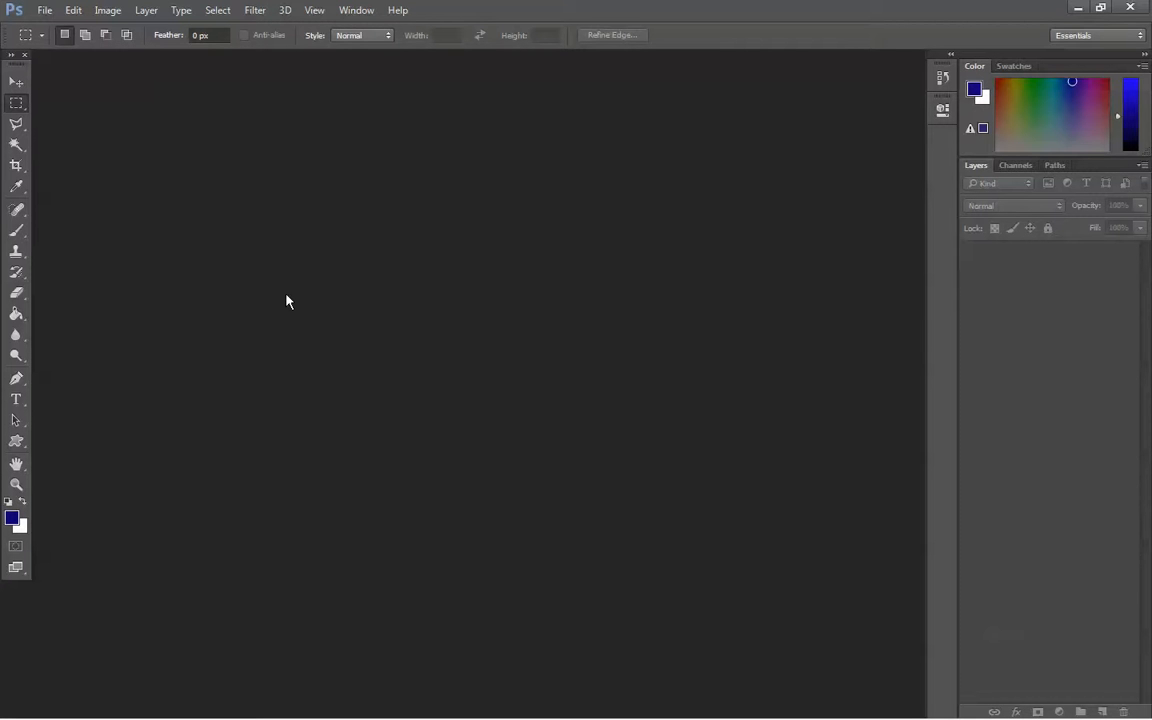
# - Start a new document and set both its width and height to 22 inches
pyautogui.hotkey('ctrl', 'n')
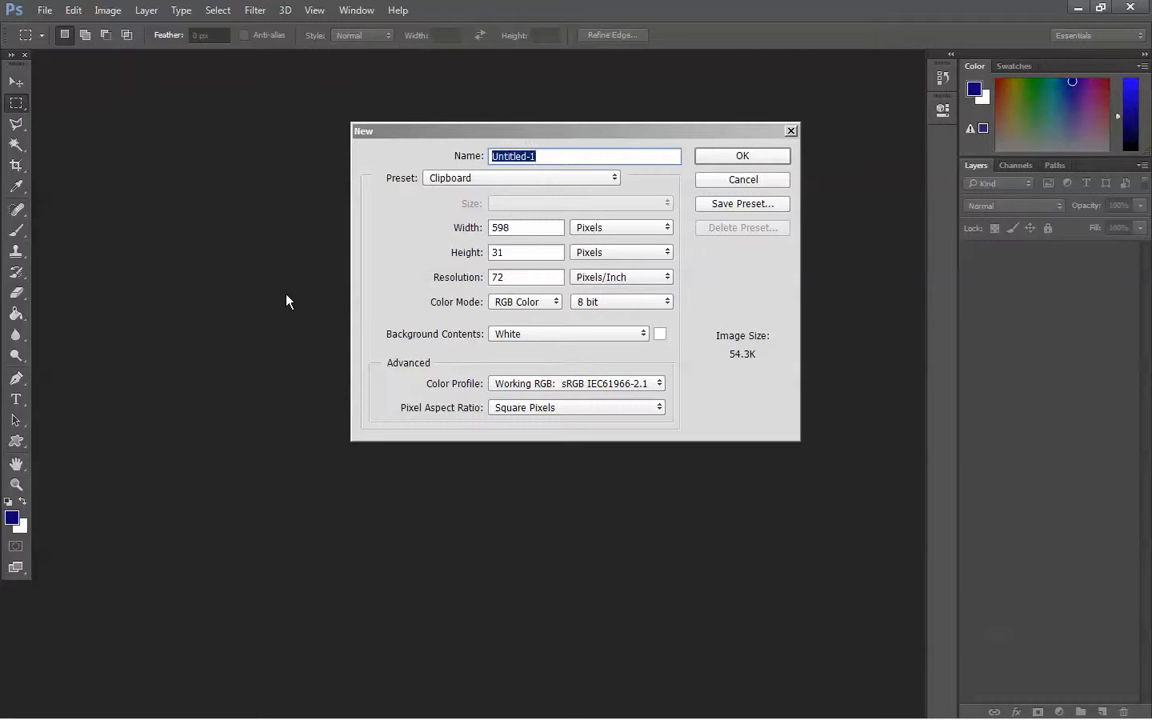
pyautogui.click(605, 227)
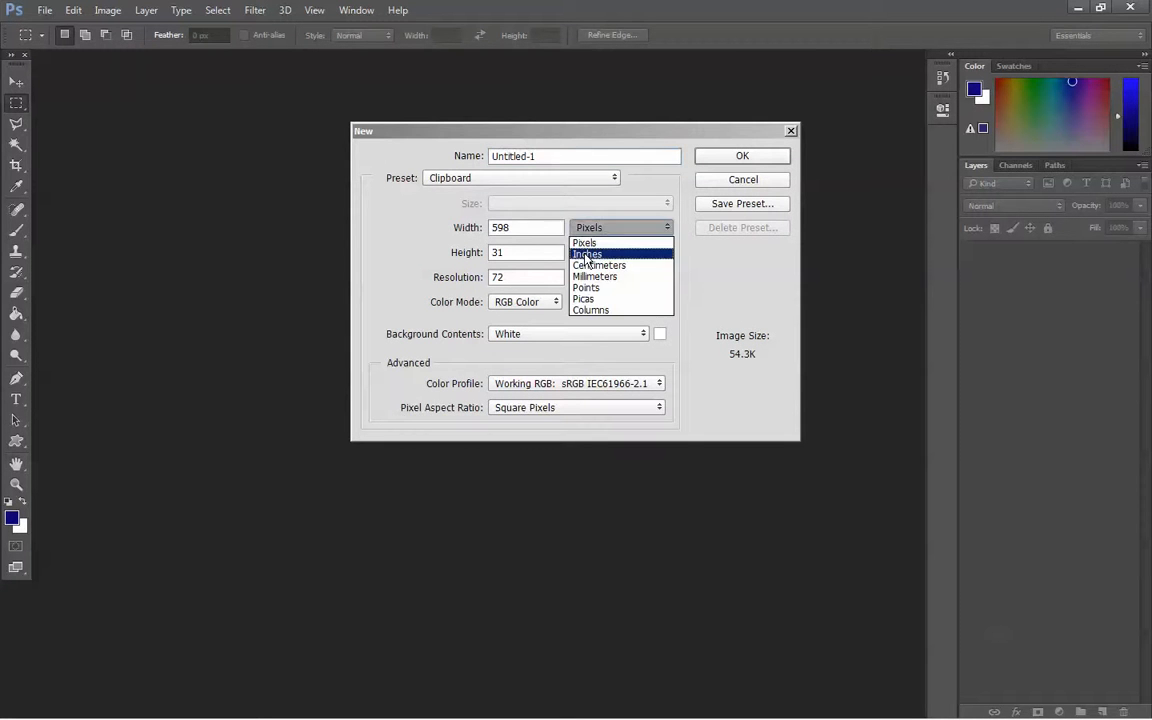
pyautogui.click(600, 251)
pyautogui.moveTo(540, 228); pyautogui.dragTo(478, 231)
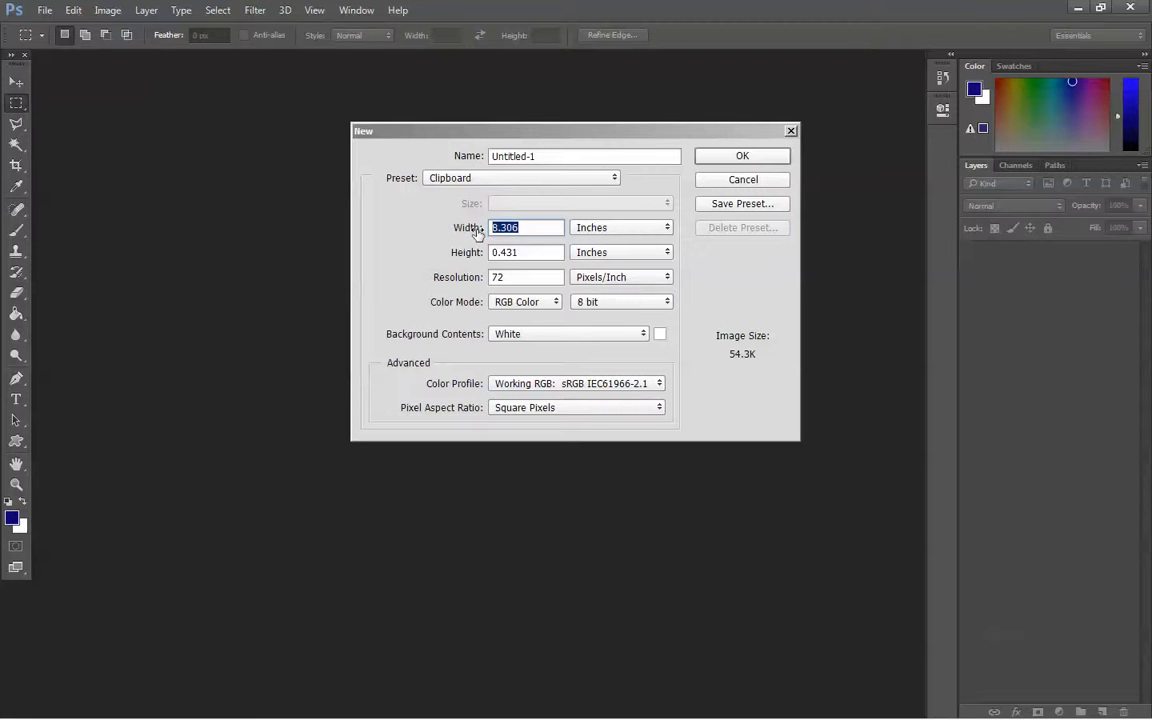
pyautogui.write('22')
pyautogui.press('Tab')
pyautogui.write('22')
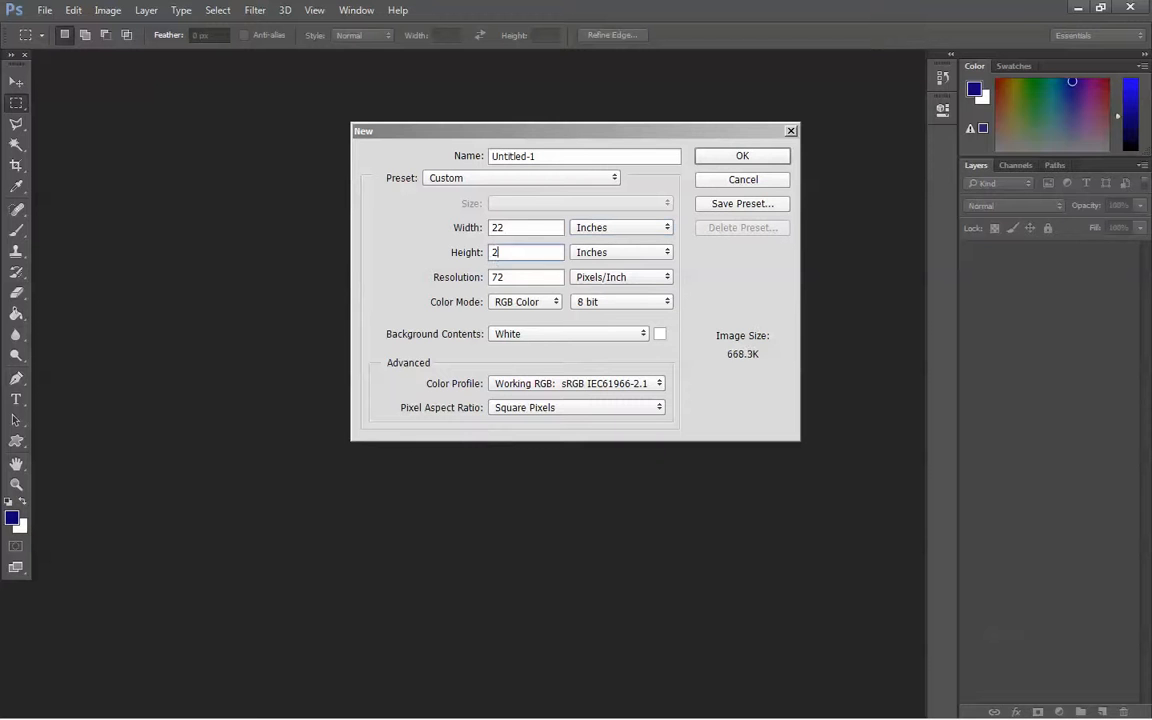
# - Set the new document's resolution to 200 pixels/inch and create the document
pyautogui.press('Tab')
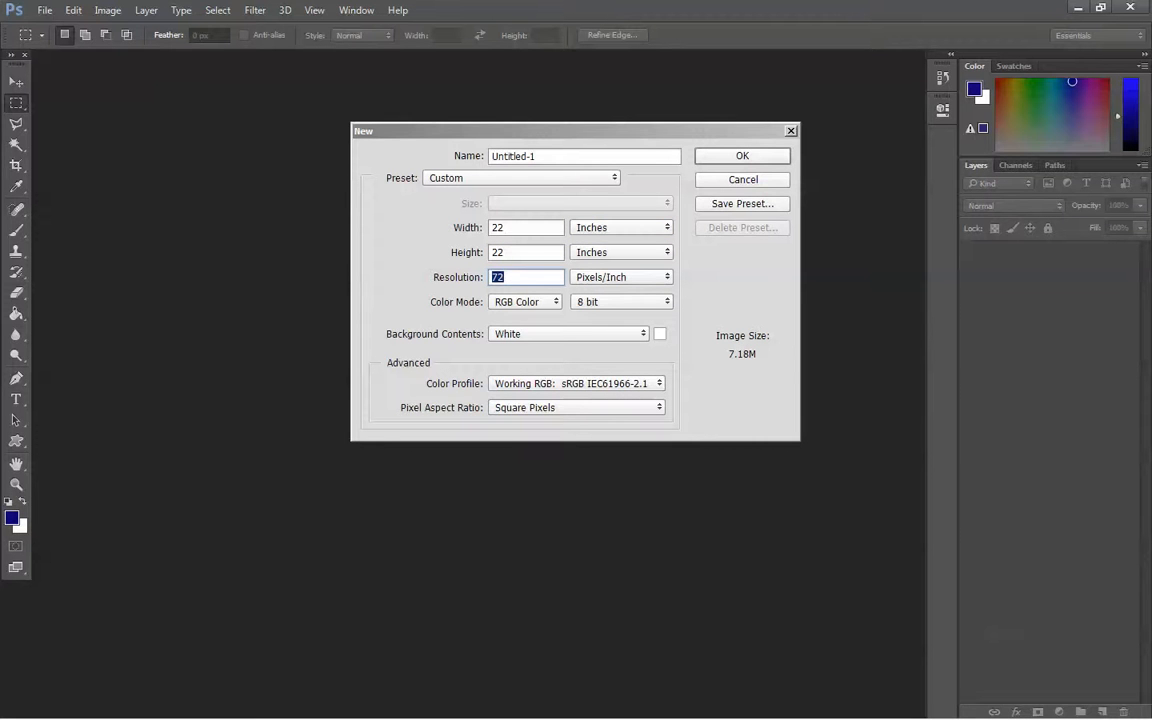
pyautogui.write('200')
pyautogui.doubleClick(489, 277)
pyautogui.click(497, 252)
pyautogui.doubleClick(497, 252)
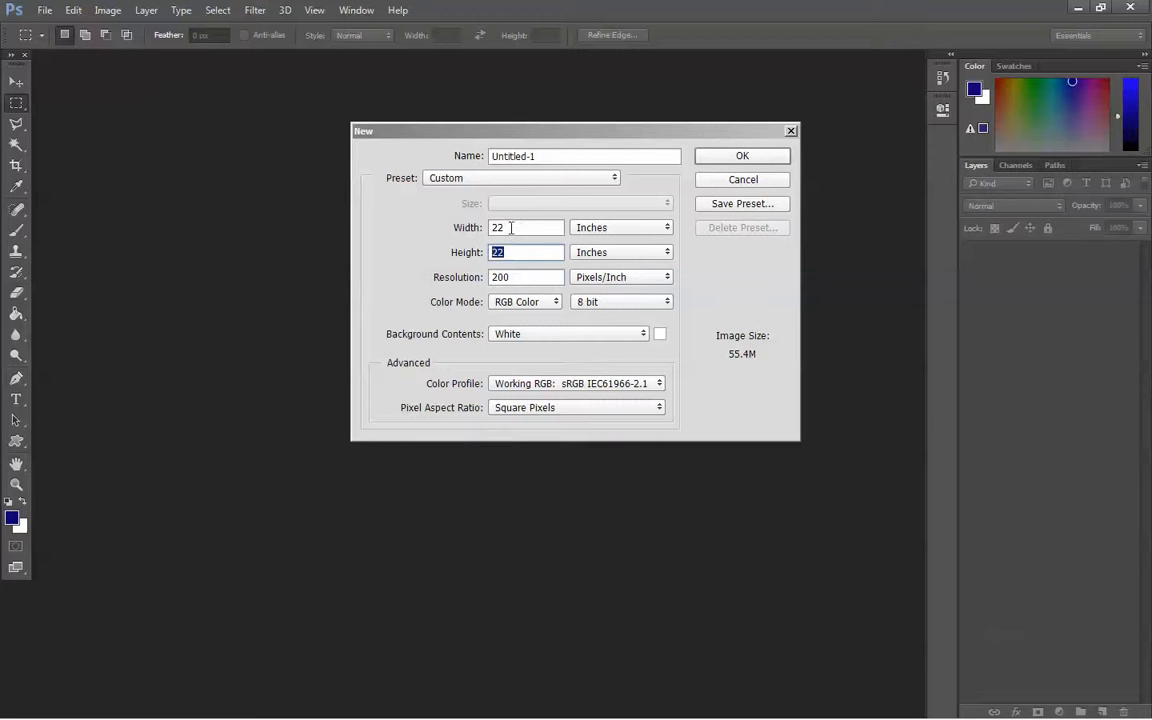
pyautogui.doubleClick(507, 227)
pyautogui.click(749, 160)
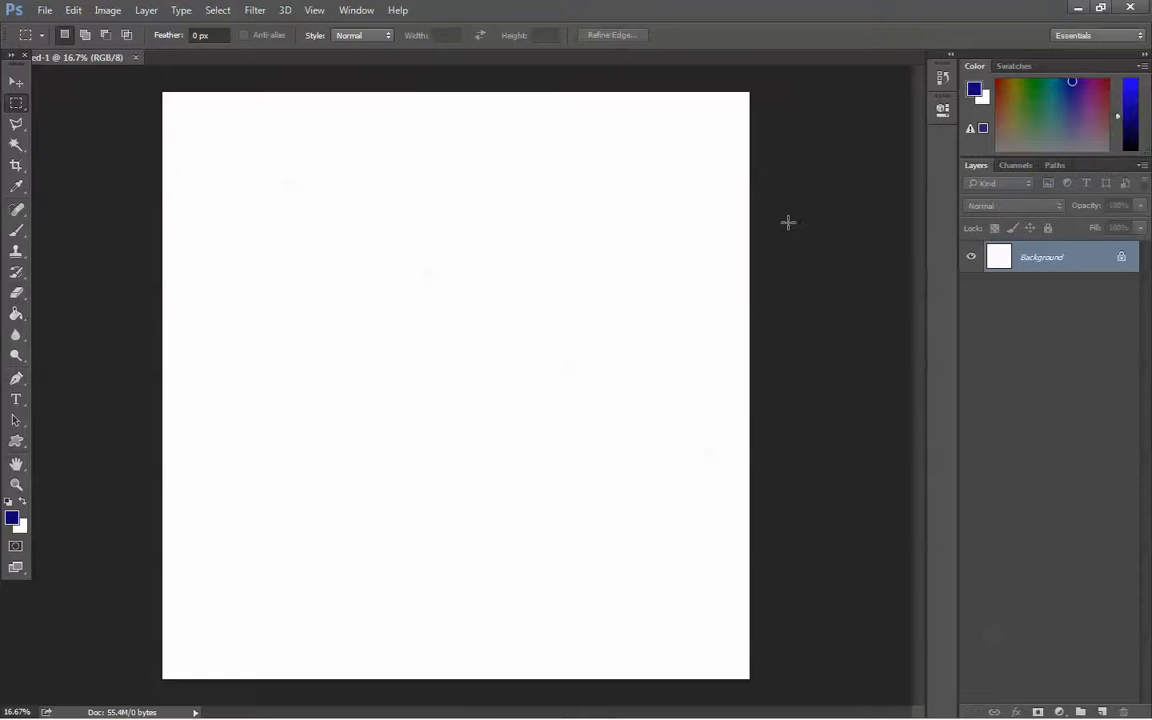
# - Bring the ten images Lobby with downlighting0001.png to 0010.png from the Exports folder onto the blank Photoshop canvas
pyautogui.click(1101, 10)
pyautogui.click(931, 360)
pyautogui.click(821, 170)
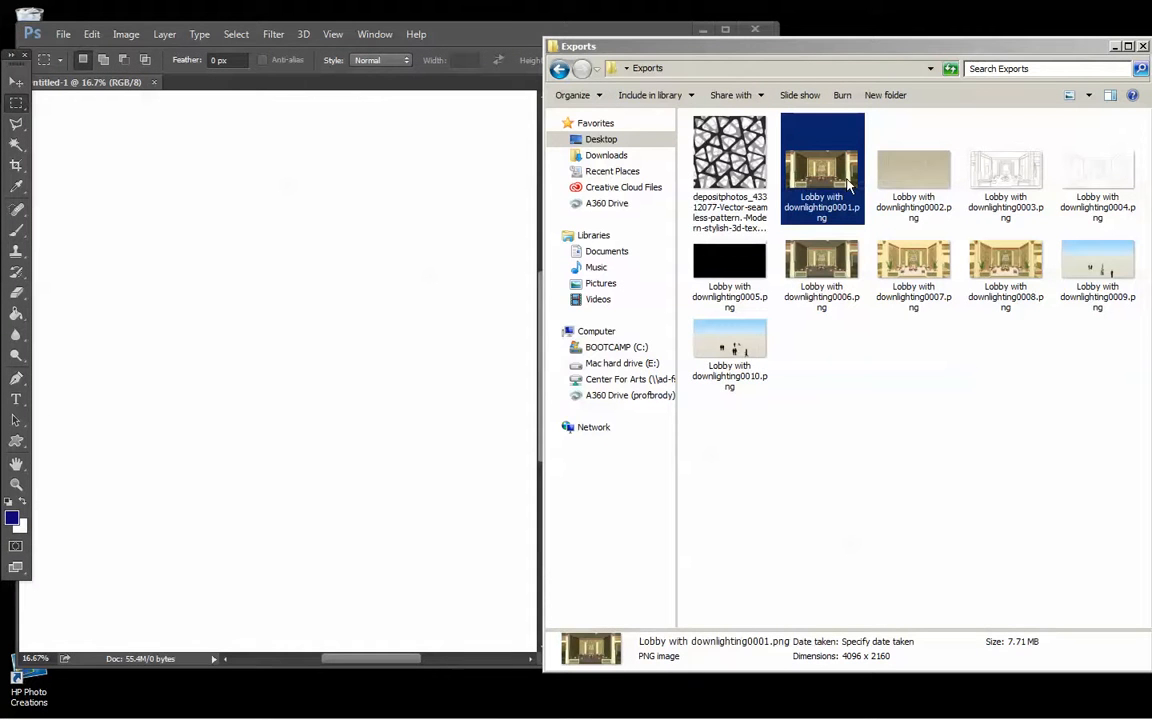
pyautogui.keyDown('shift'); pyautogui.click(735, 347); pyautogui.keyUp('shift')
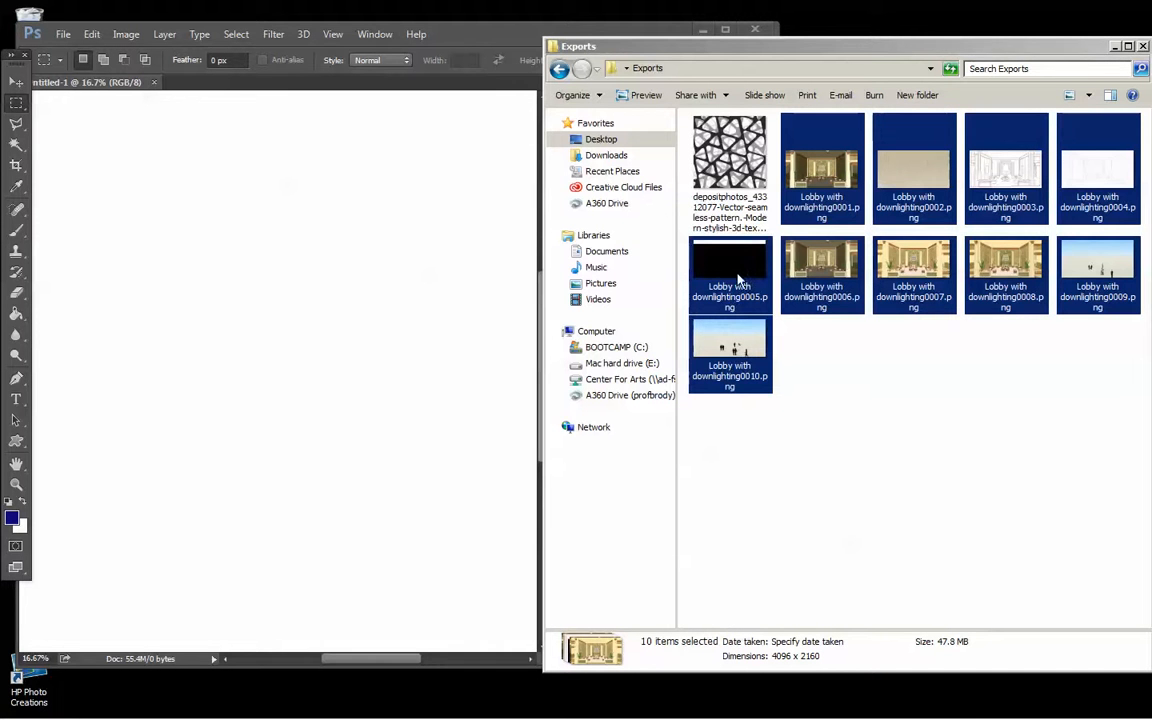
pyautogui.moveTo(740, 278); pyautogui.dragTo(323, 368)
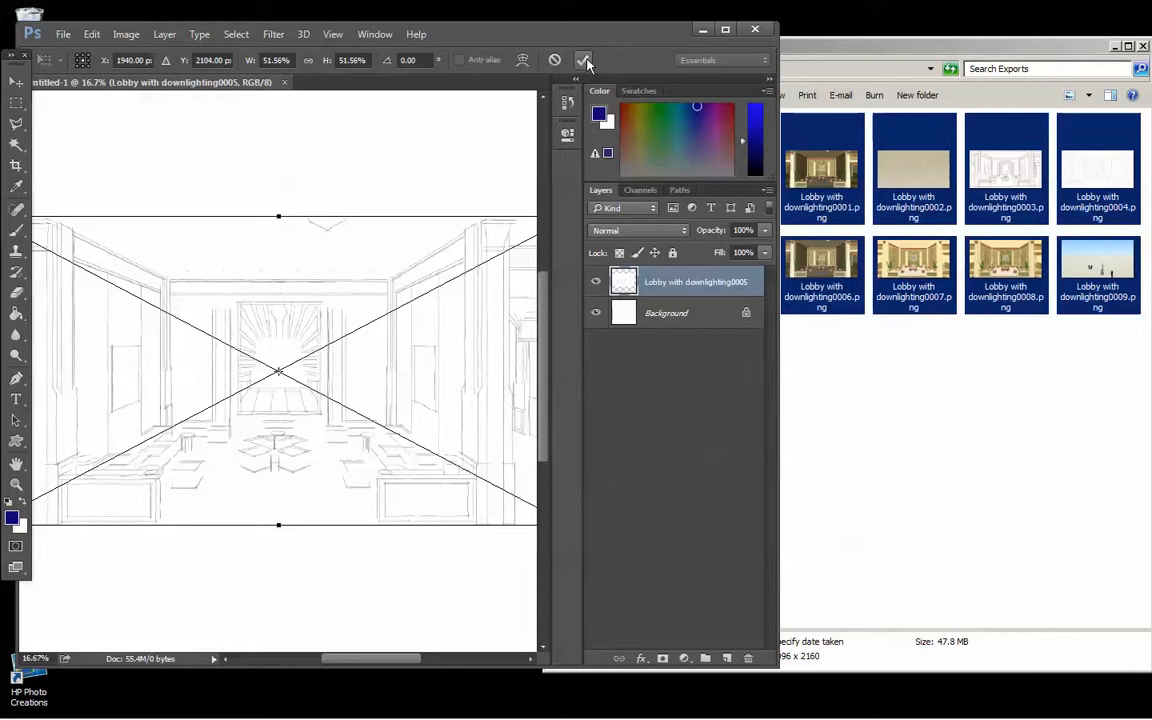
# - Maximize the Photoshop window and commit the placement of each lobby image at its default 51.56% scale
pyautogui.click(722, 31)
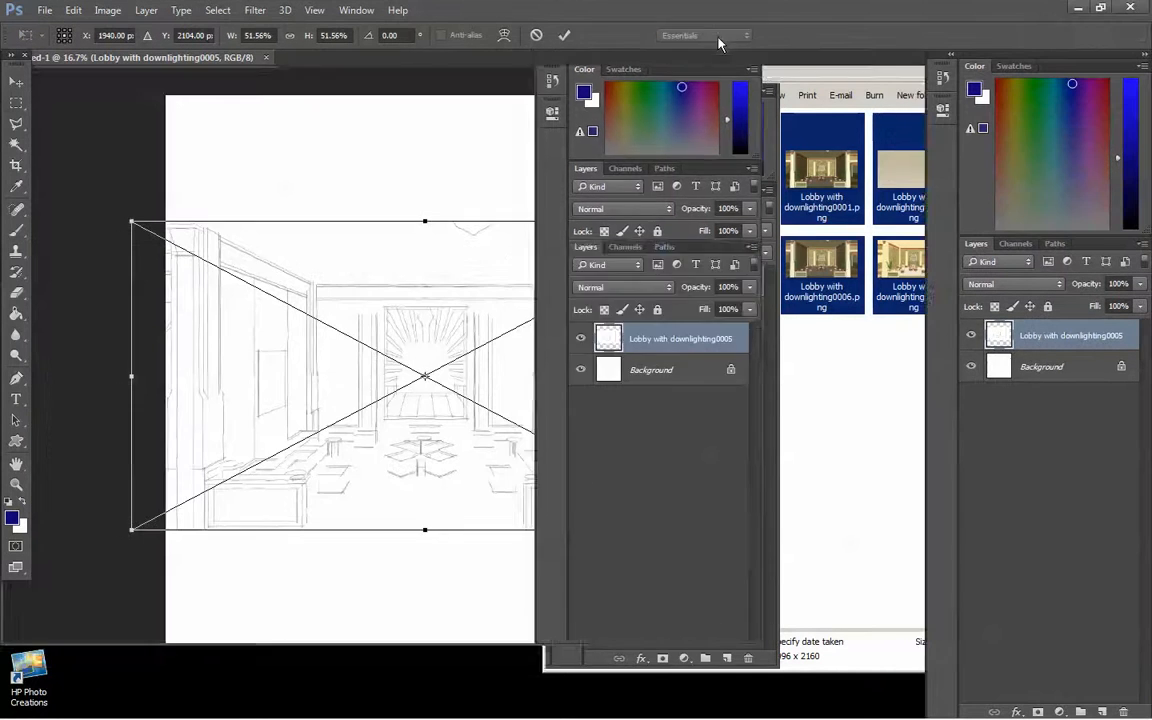
pyautogui.click(563, 37)
pyautogui.click(563, 40)
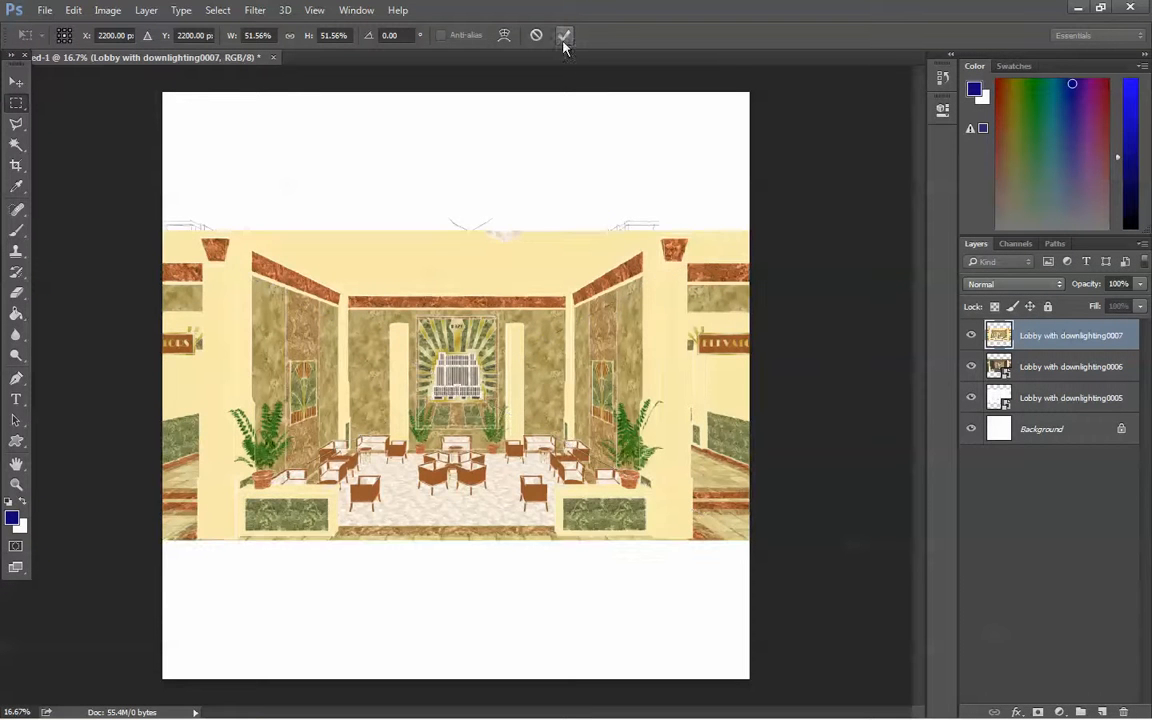
pyautogui.click(563, 40)
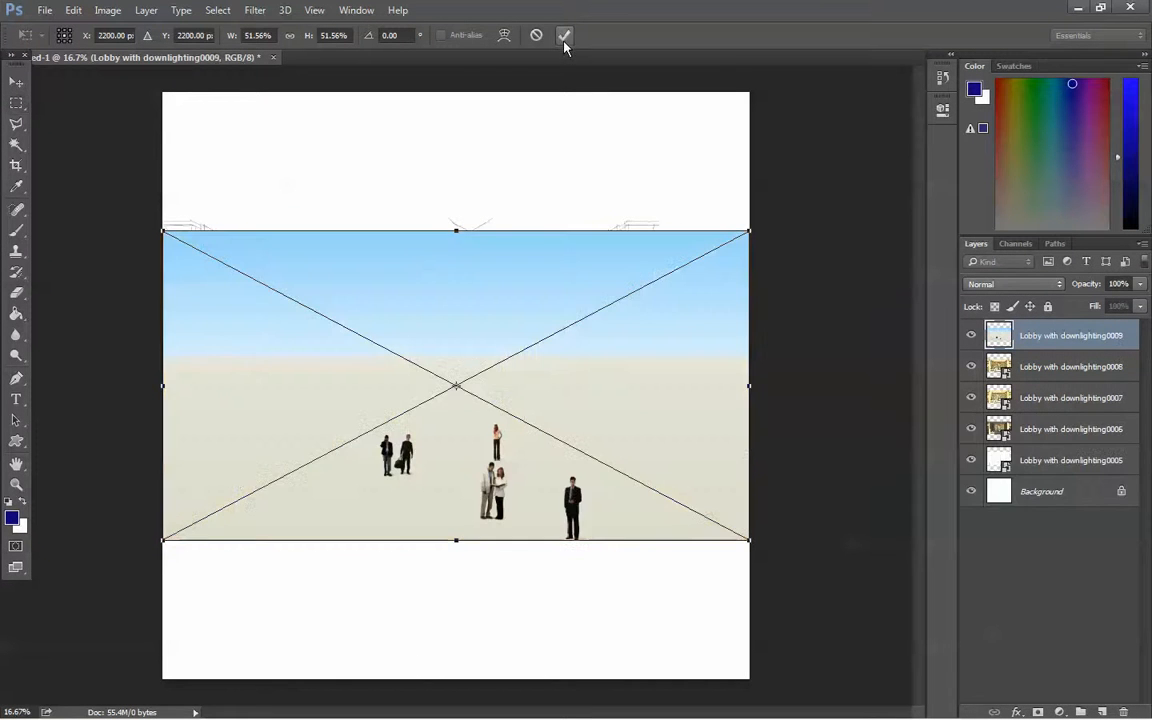
pyautogui.click(564, 39)
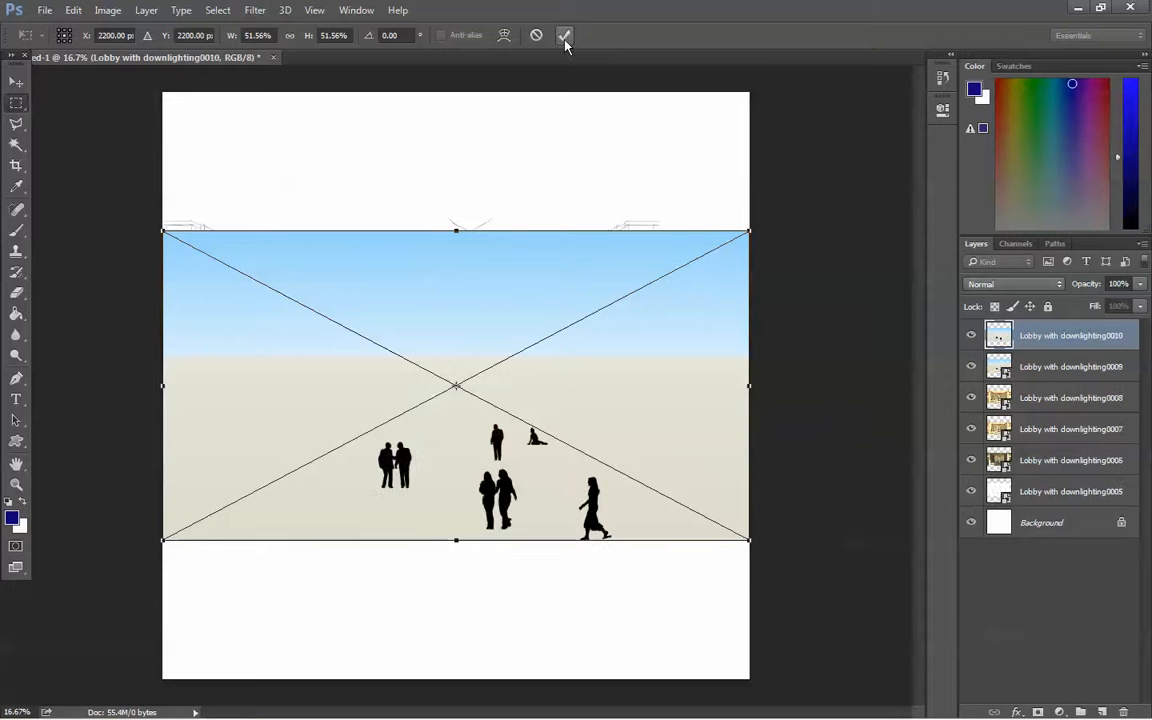
pyautogui.click(564, 39)
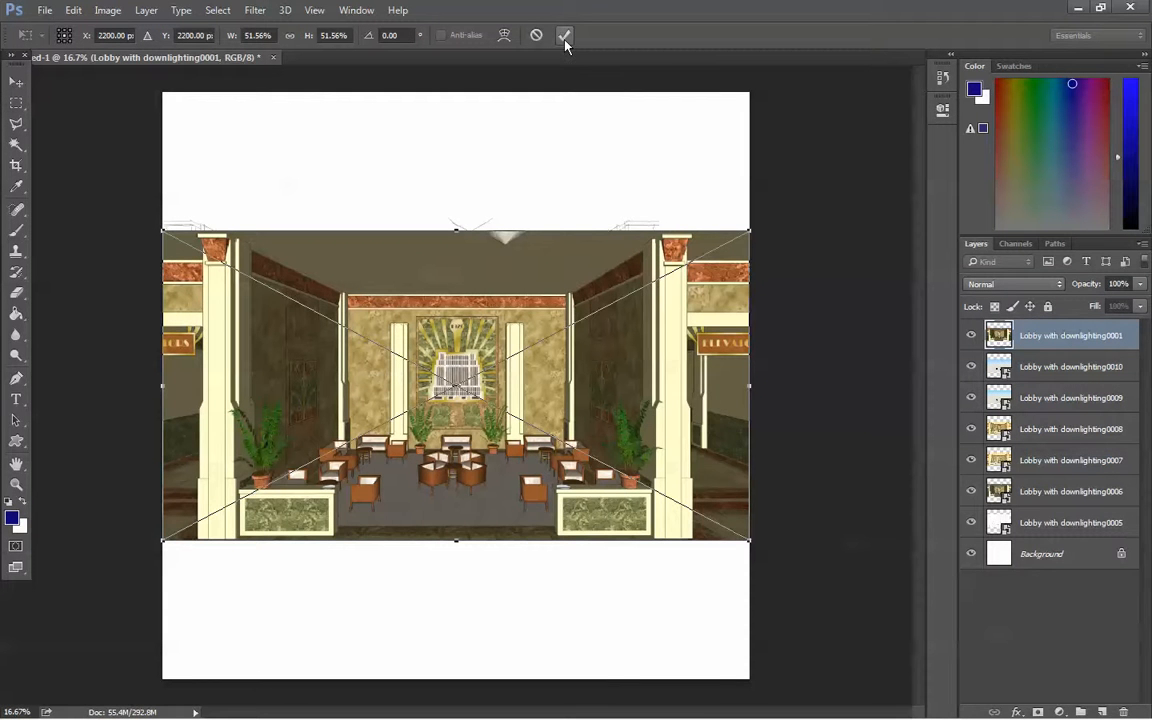
pyautogui.click(564, 39)
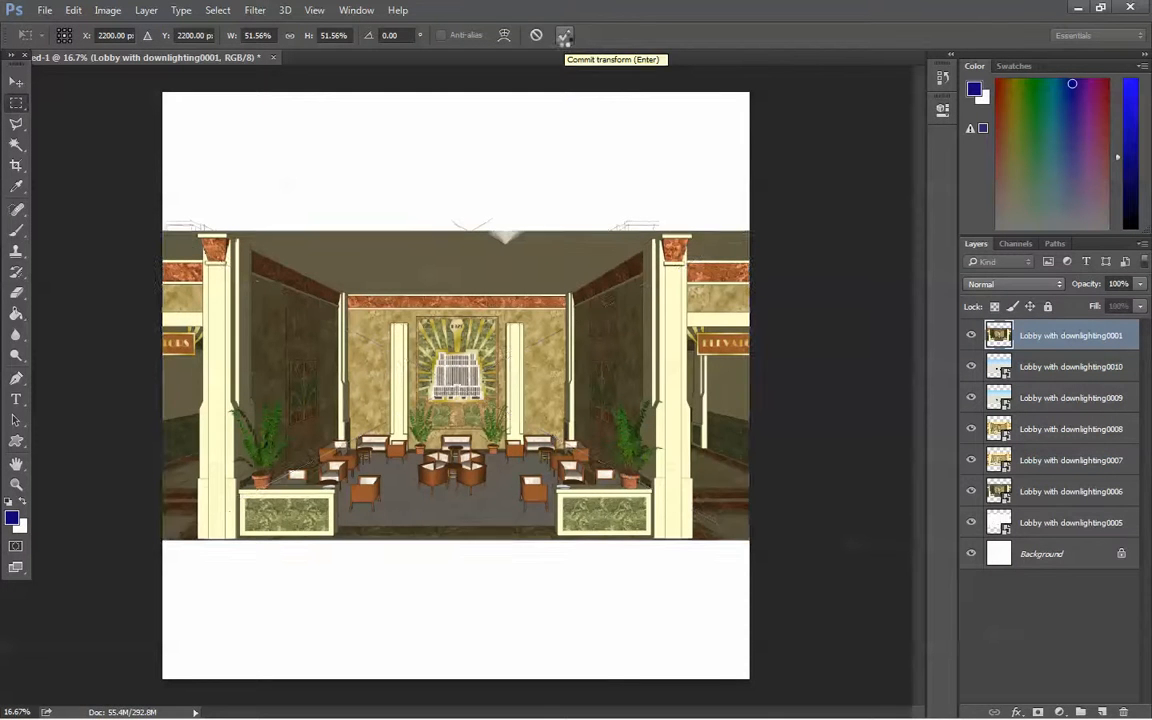
pyautogui.click(564, 39)
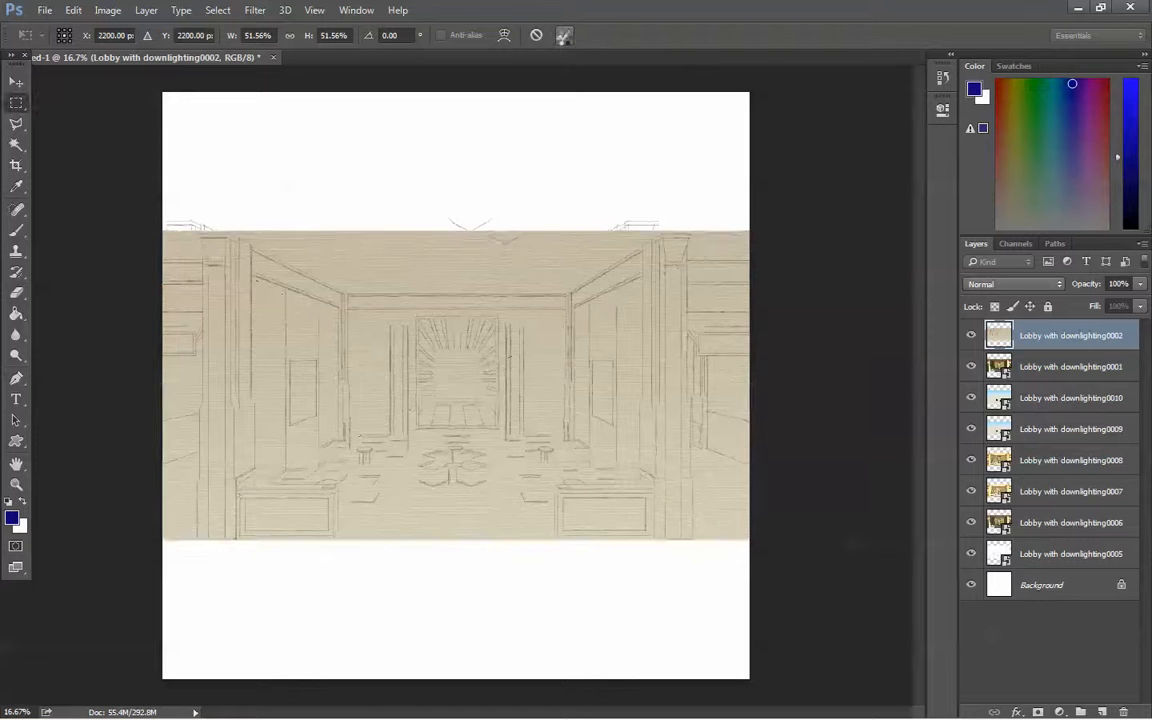
pyautogui.click(564, 39)
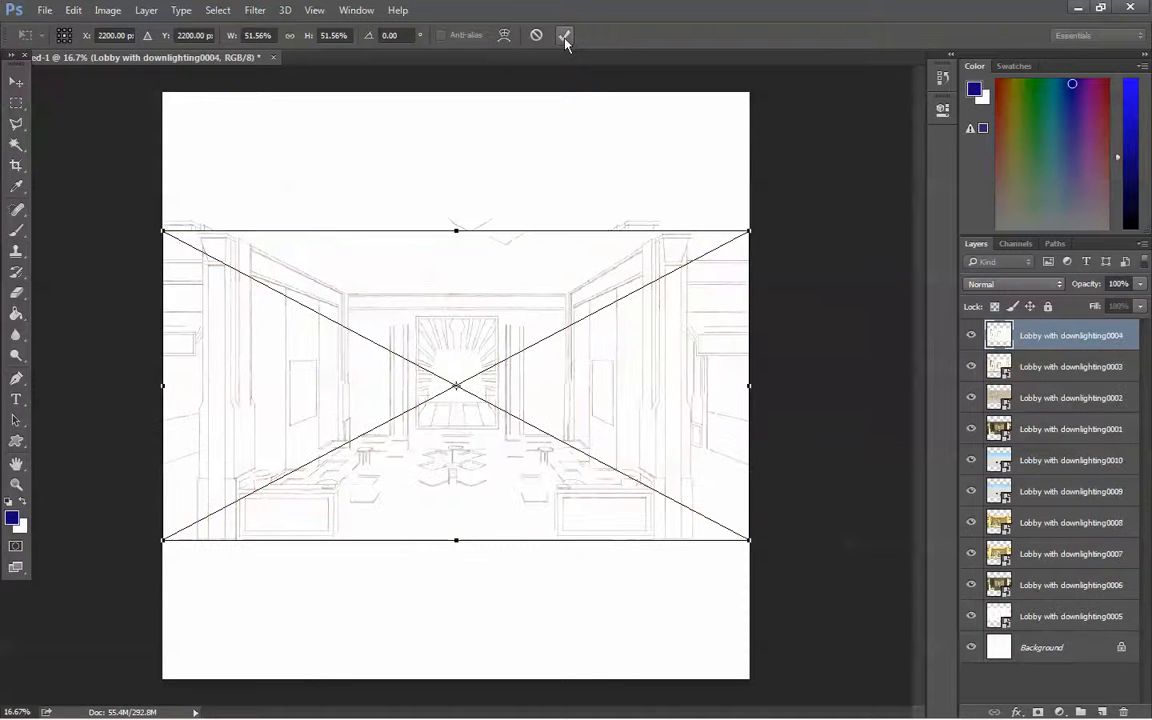
pyautogui.click(564, 39)
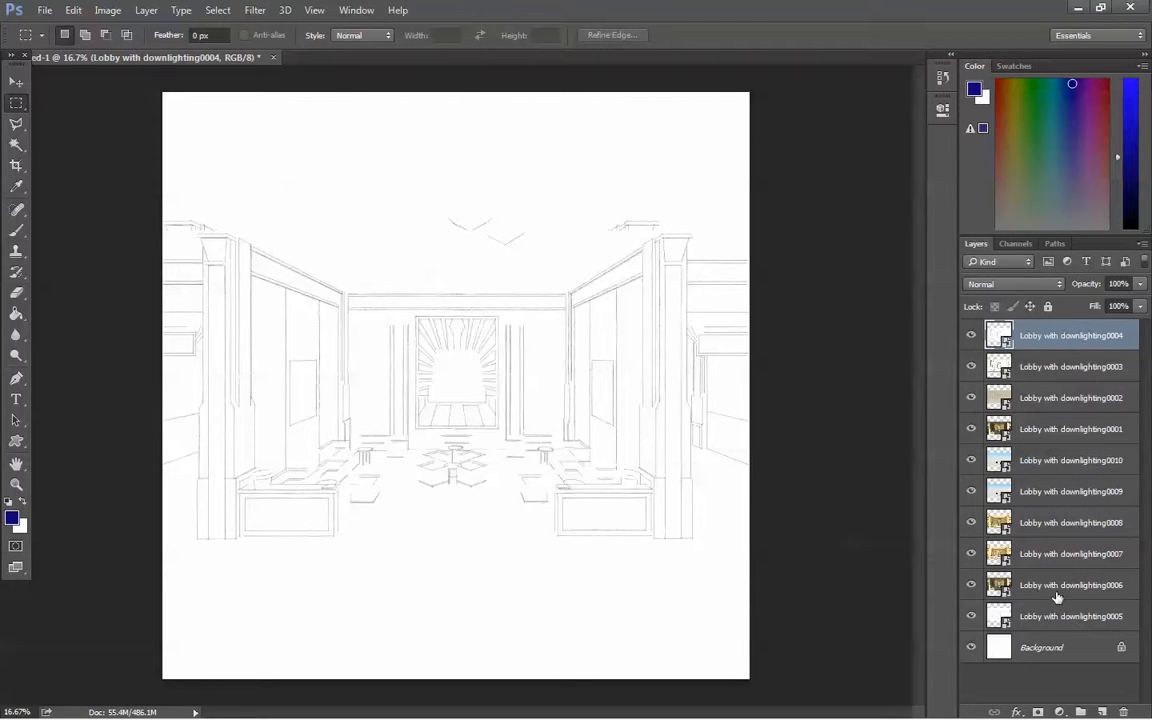
# - Select all ten lobby image layers, from Lobby with downlighting0004 to 0005, and rasterize them
pyautogui.click(1046, 372)
pyautogui.click(1046, 405)
pyautogui.click(1046, 460)
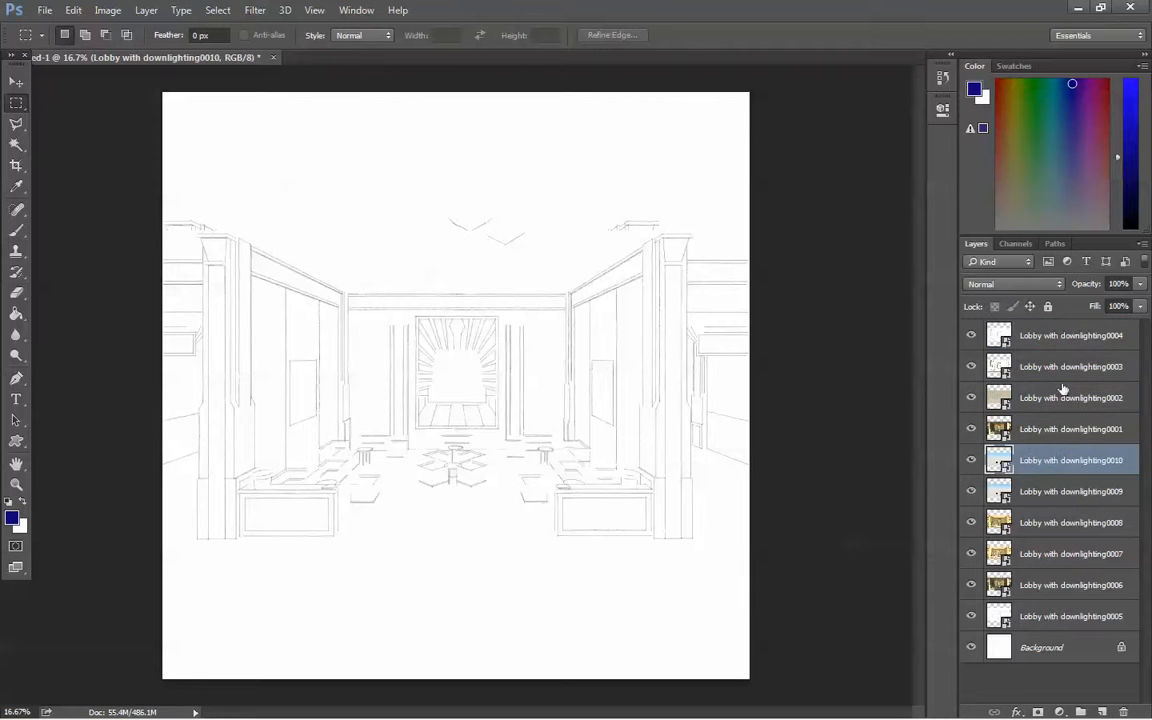
pyautogui.click(1048, 336)
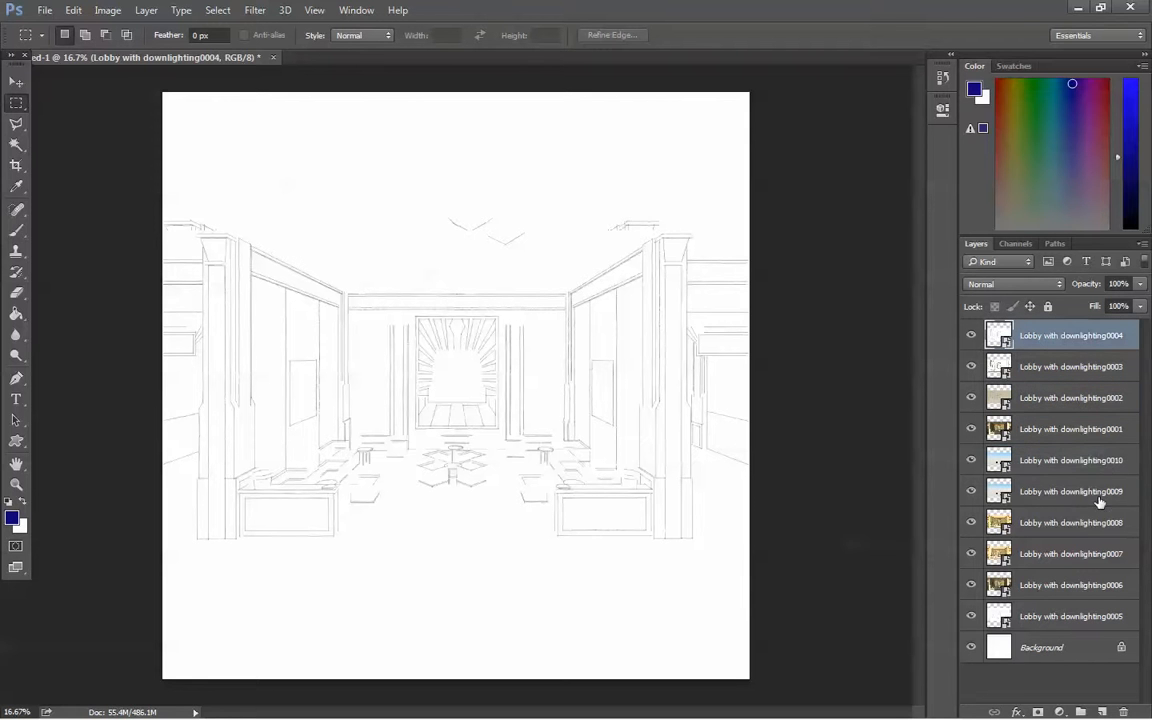
pyautogui.keyDown('shift'); pyautogui.click(1069, 622); pyautogui.keyUp('shift')
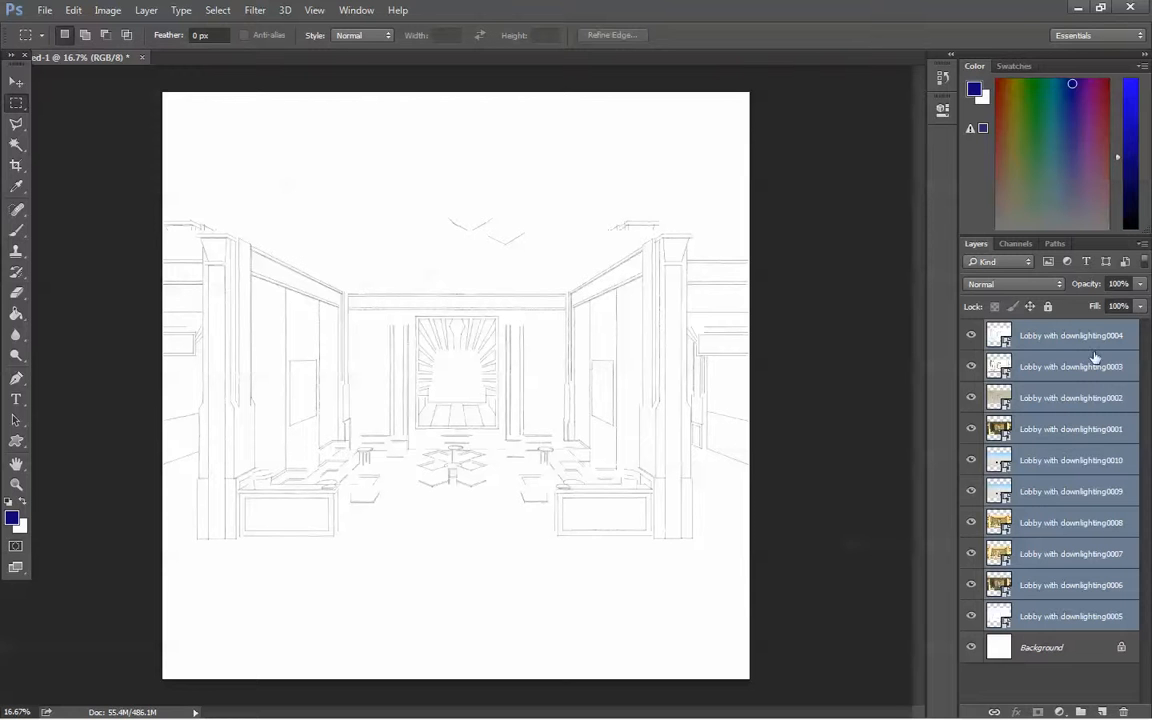
pyautogui.rightClick(1049, 437)
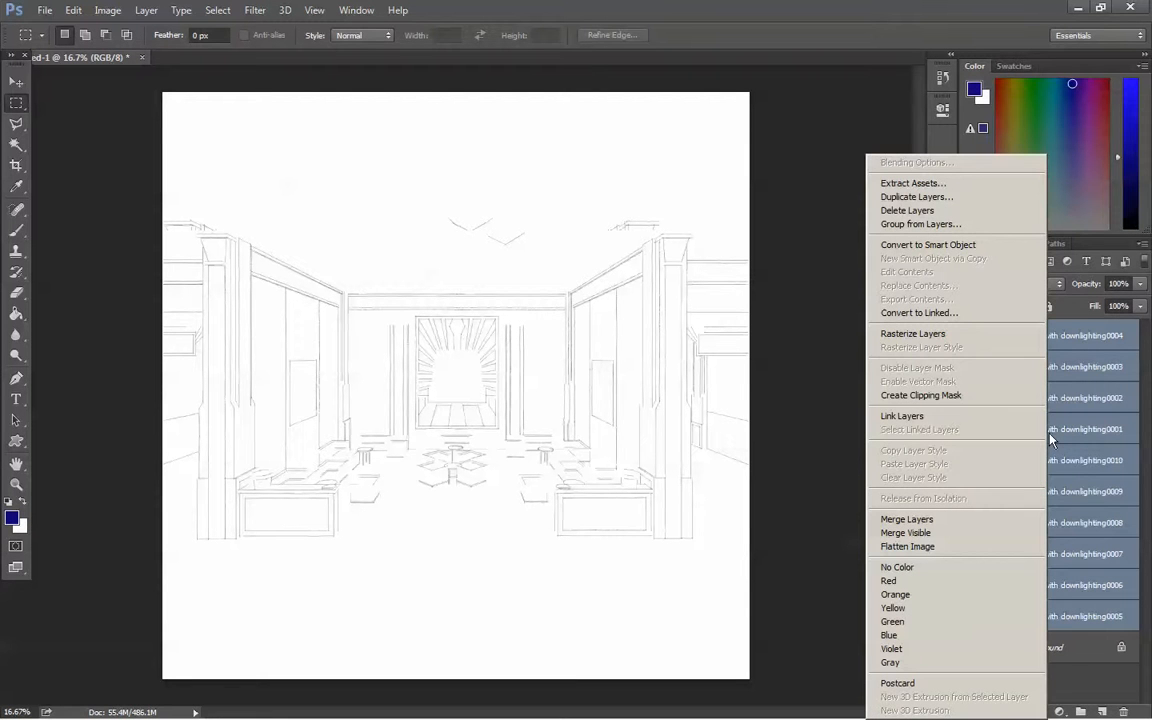
pyautogui.click(966, 334)
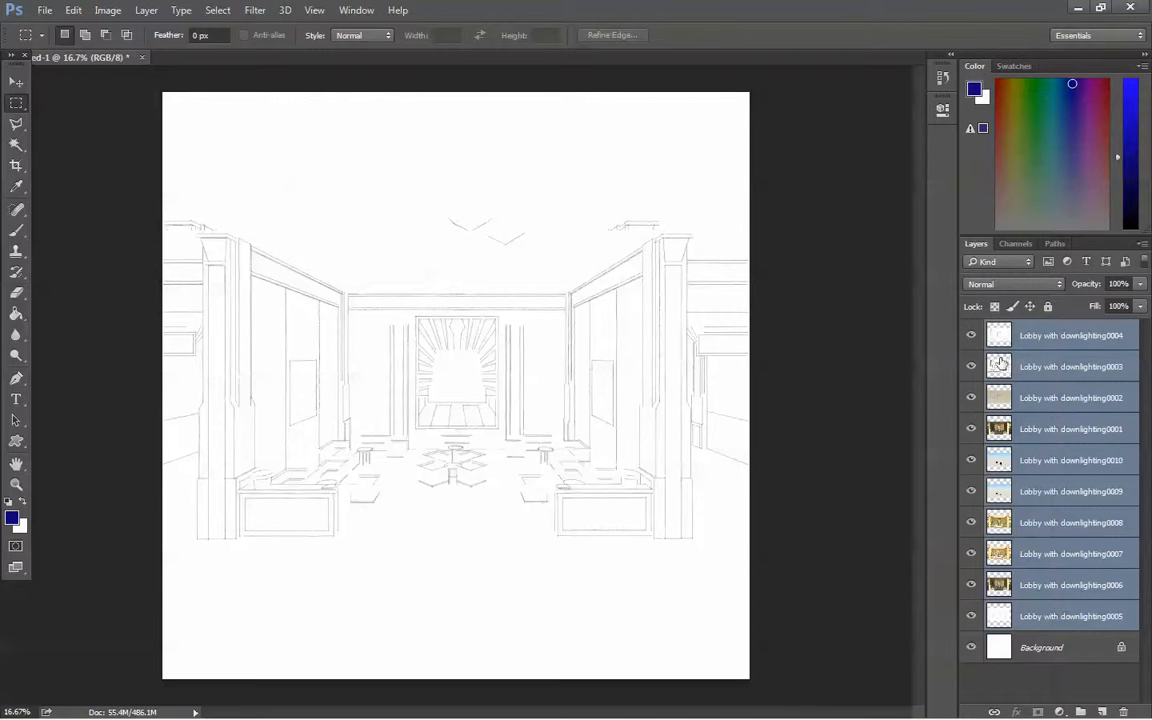
# - Hide all ten lobby image layers above the Background layer
pyautogui.click(1046, 518)
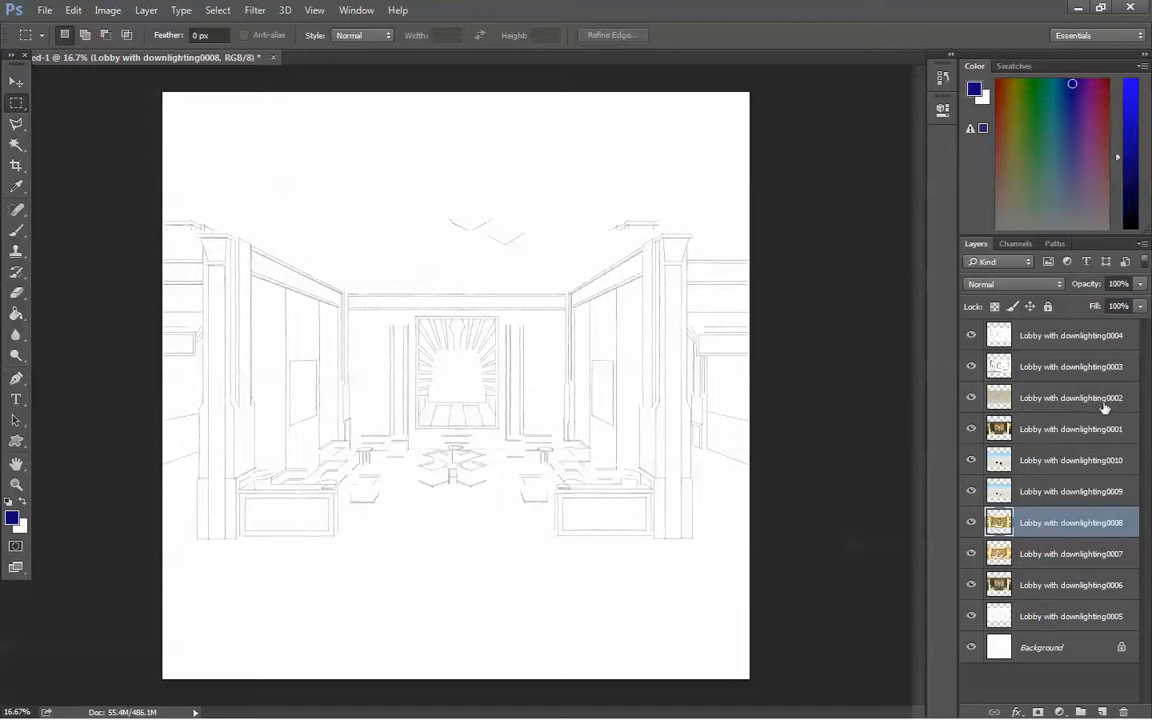
pyautogui.click(1080, 431)
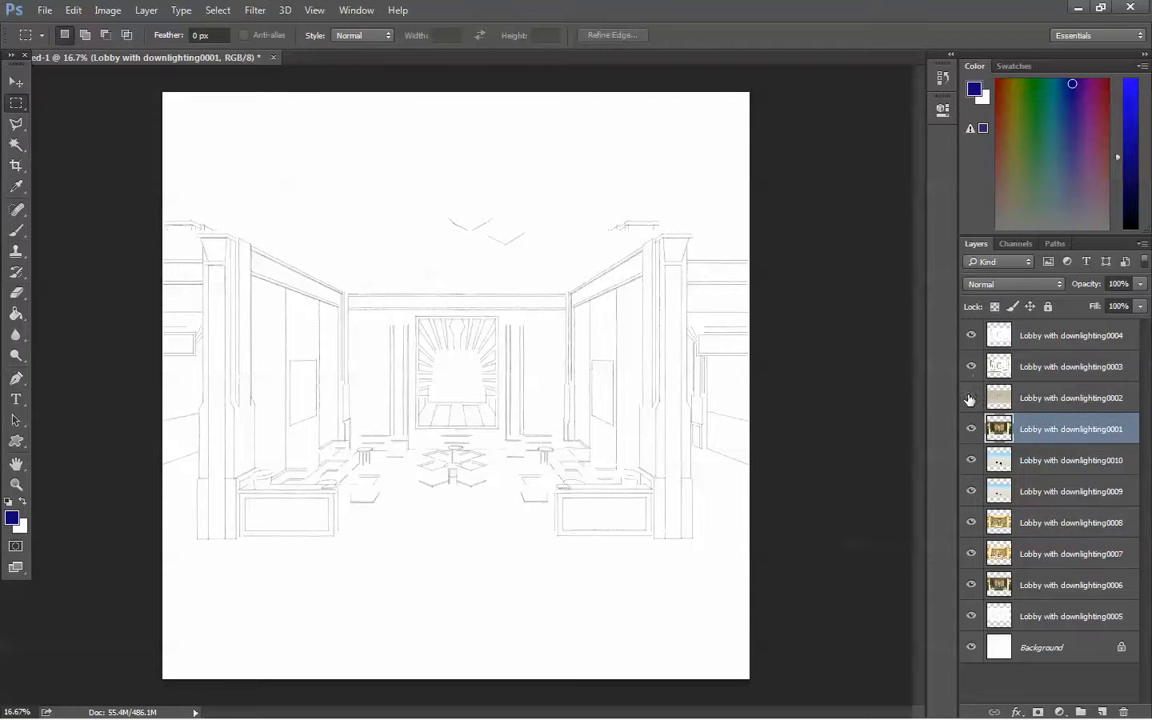
pyautogui.click(970, 337)
pyautogui.click(970, 366)
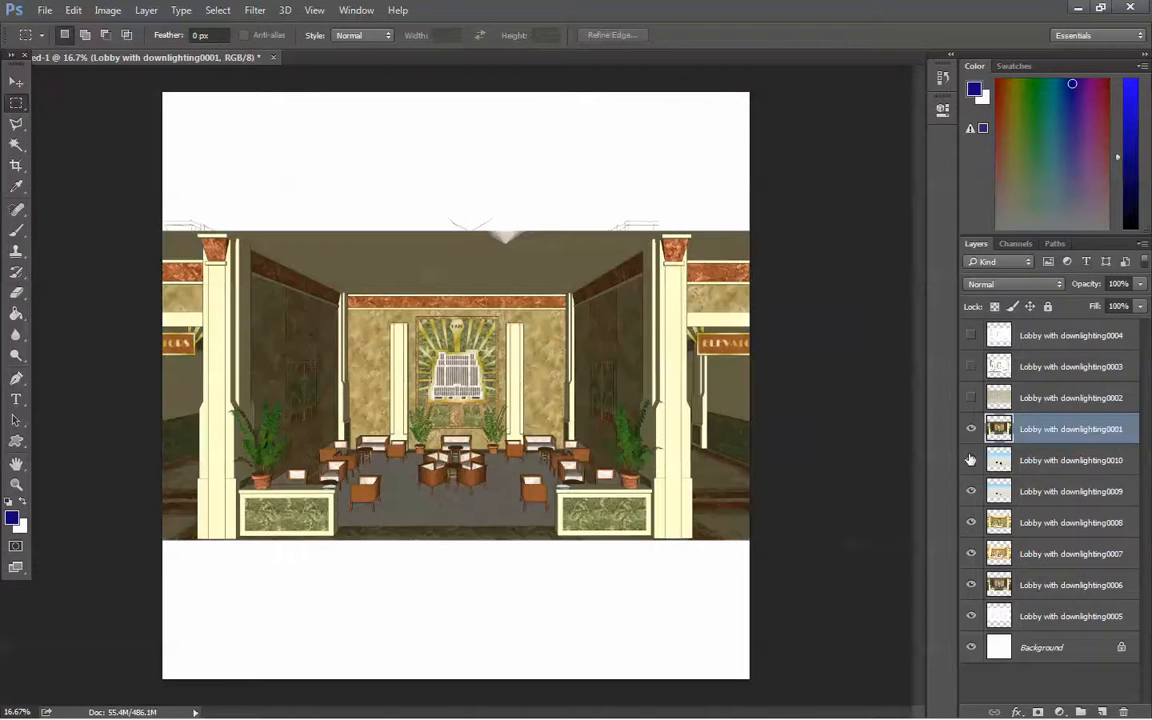
pyautogui.click(970, 428)
pyautogui.click(970, 460)
pyautogui.click(970, 491)
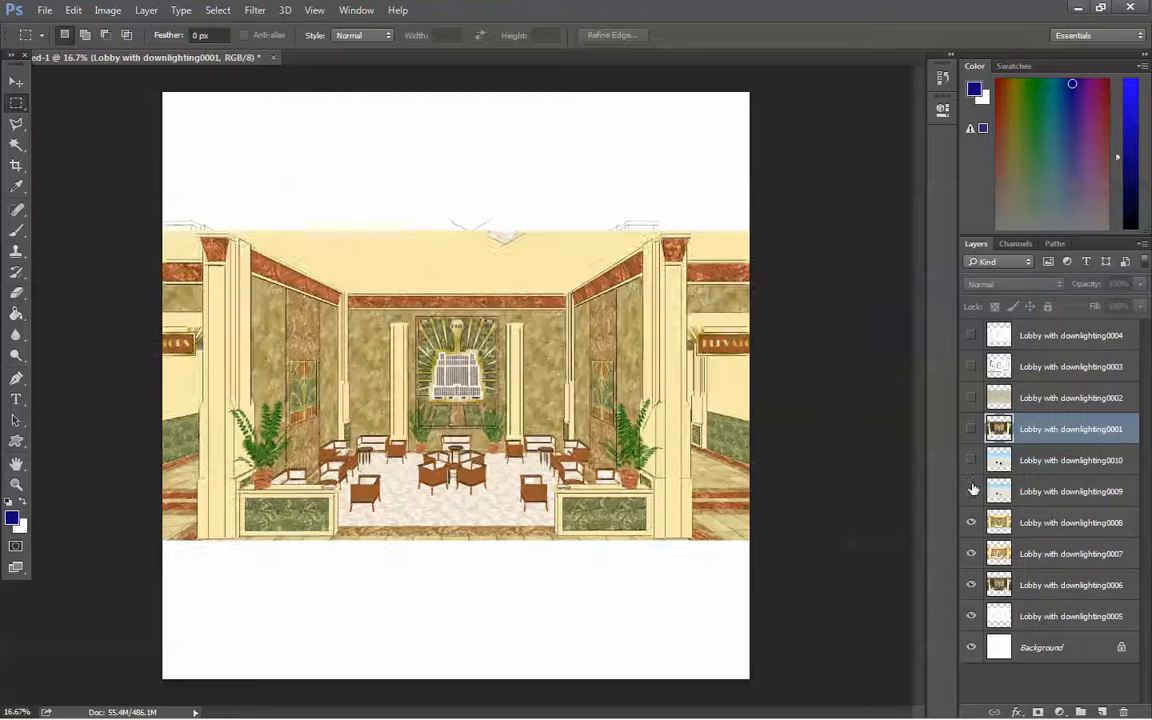
pyautogui.click(970, 522)
pyautogui.click(970, 553)
pyautogui.click(970, 585)
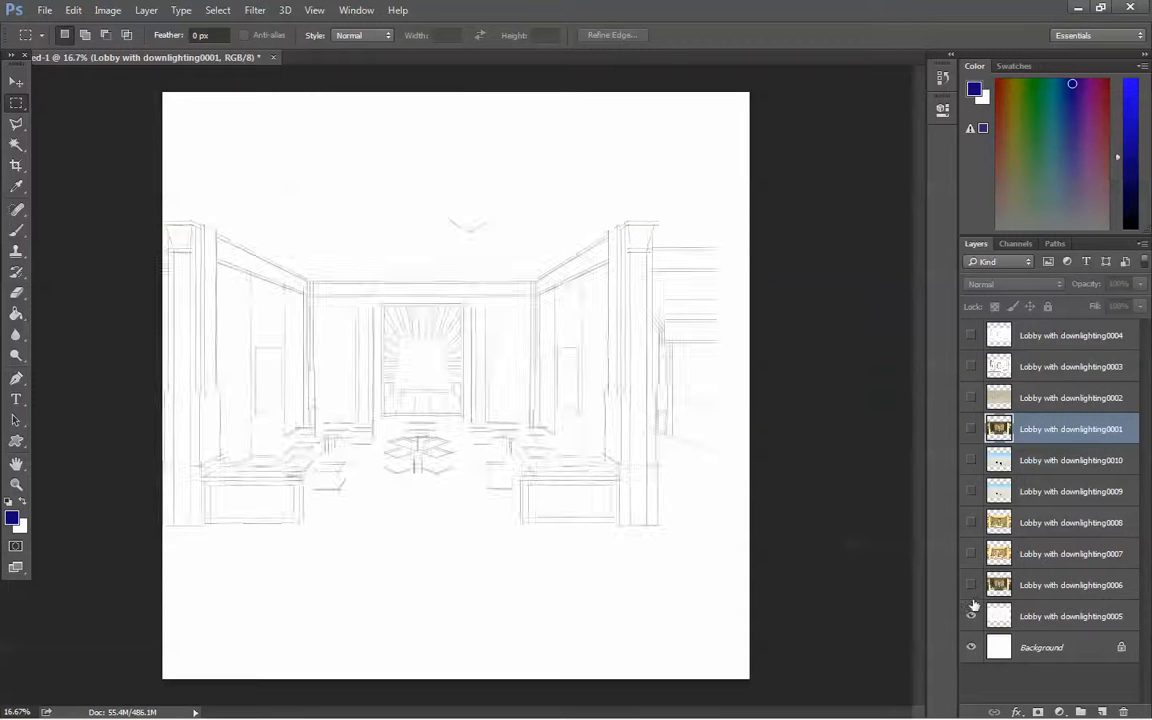
pyautogui.click(970, 616)
# - Reorder the layers with Lobby with downlighting0010 and 0009 on top of the stack and 0005 directly below 0003
pyautogui.click(1070, 462)
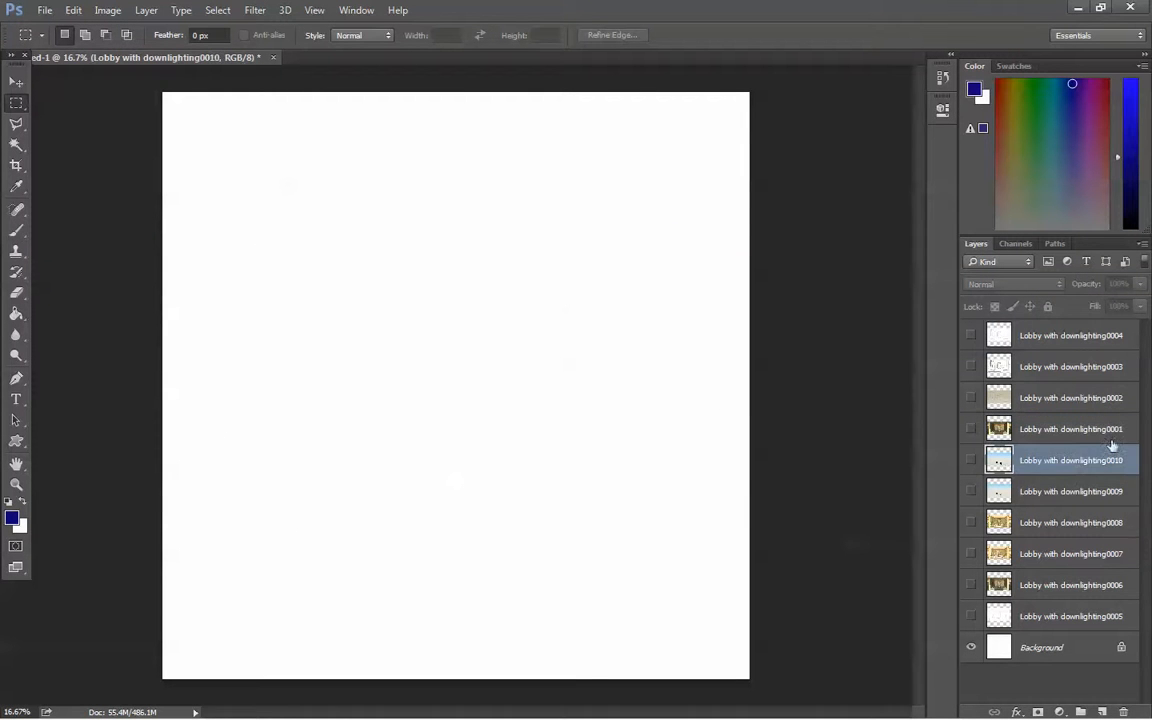
pyautogui.moveTo(1092, 460); pyautogui.dragTo(1096, 328)
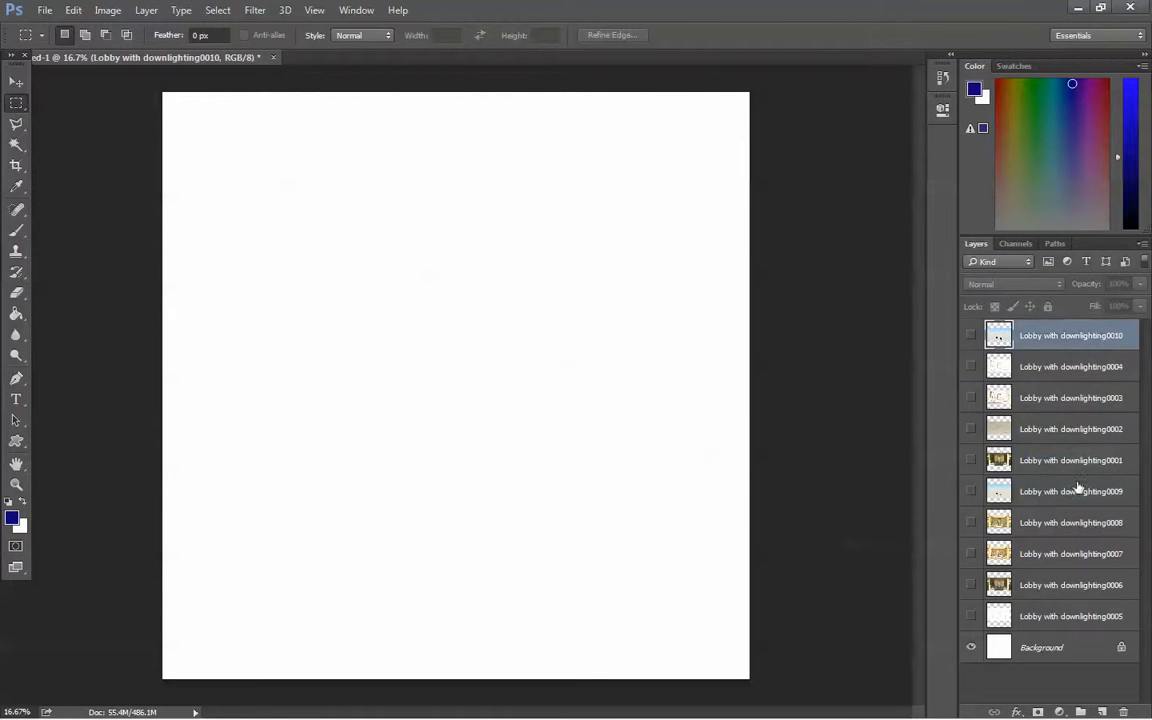
pyautogui.moveTo(1062, 494); pyautogui.dragTo(1094, 352)
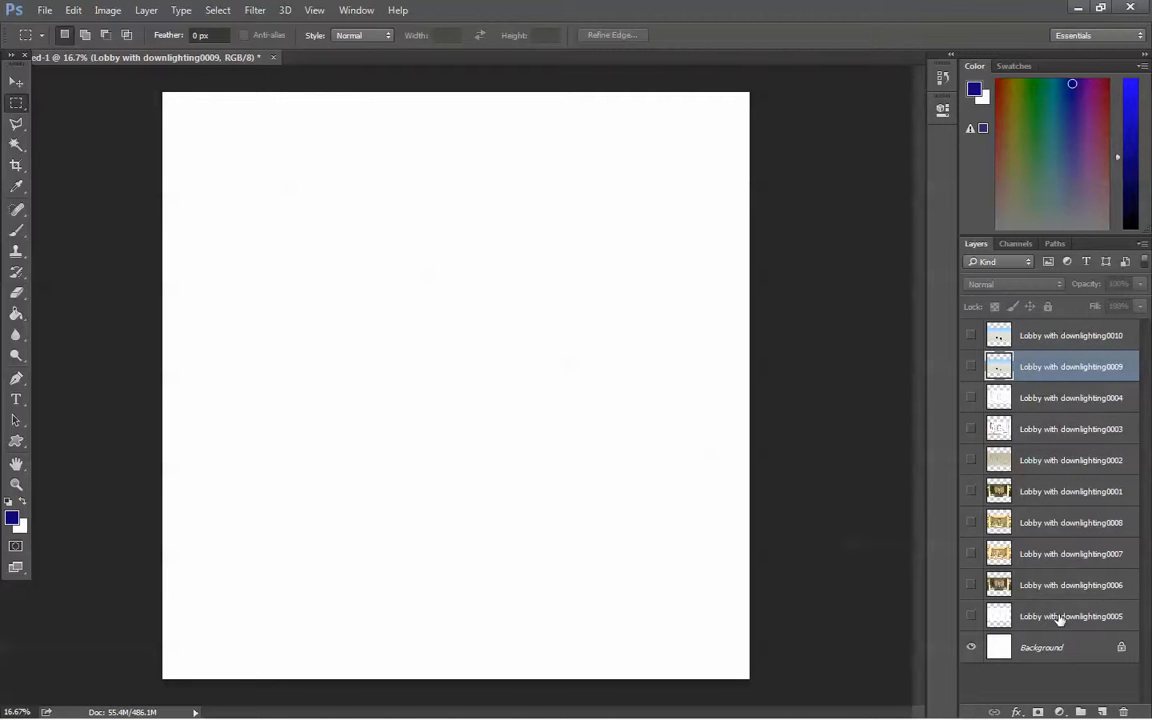
pyautogui.moveTo(1060, 620); pyautogui.dragTo(1095, 463)
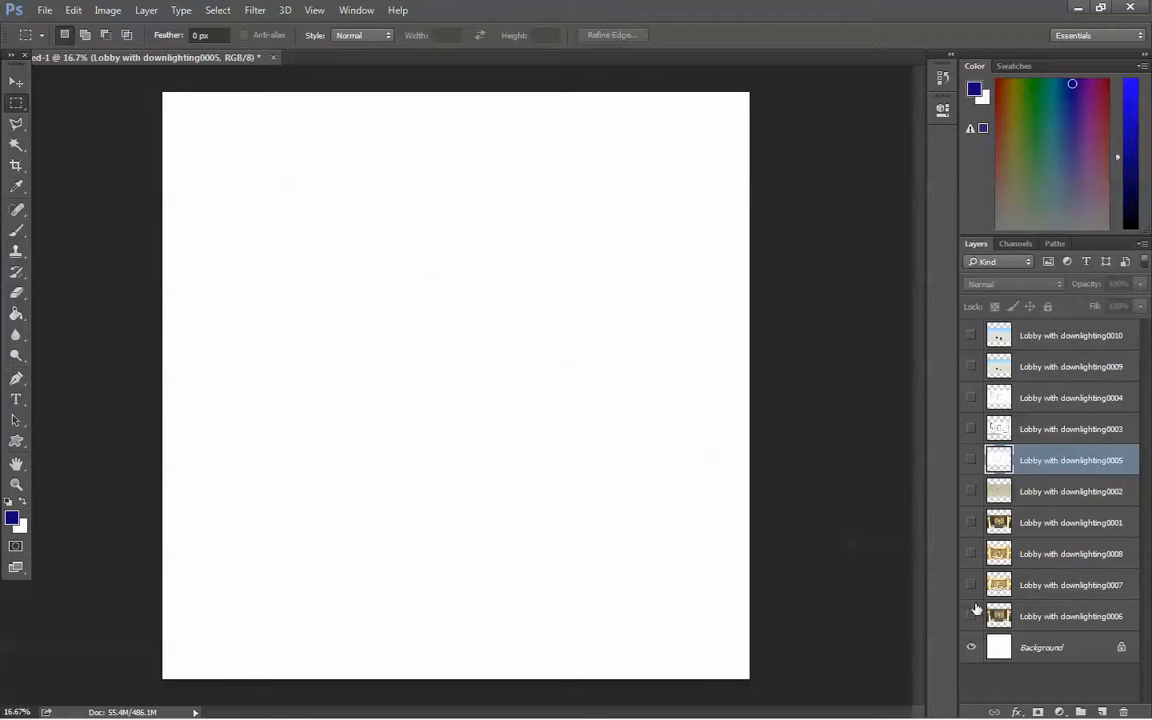
# - Show the Lobby with downlighting0001 layer on the canvas
pyautogui.click(971, 523)
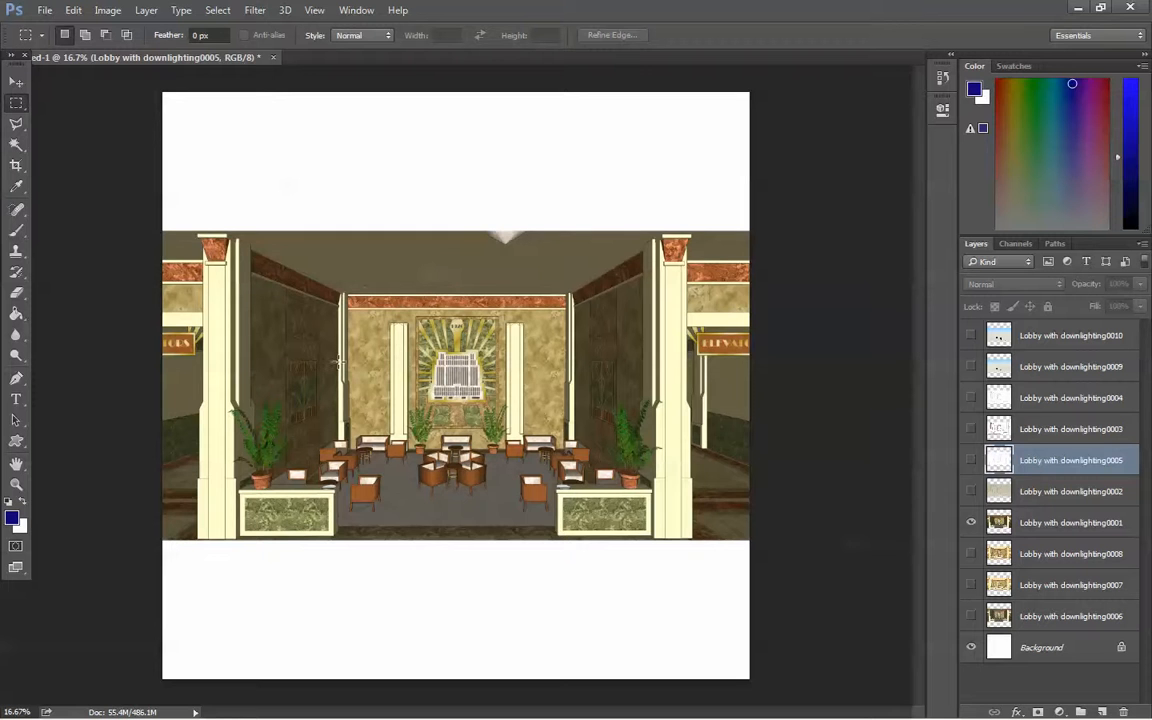
pyautogui.scroll(2, 278, 362)
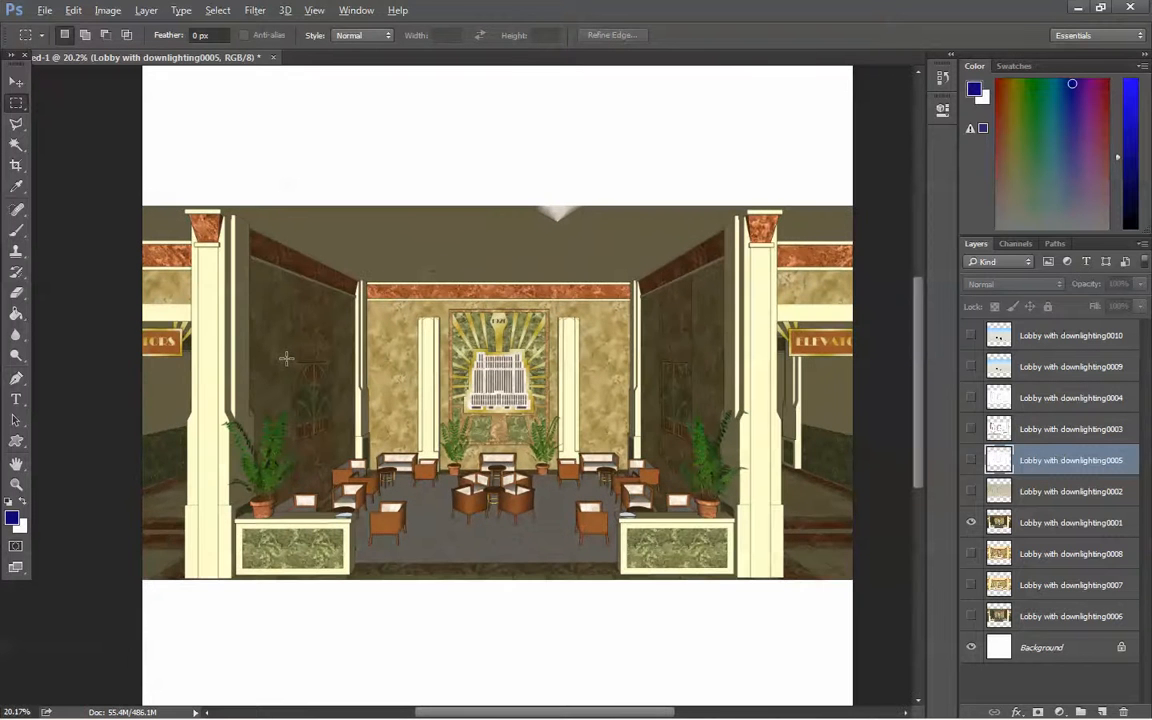
# - Crop the document to the lobby image, trimming the white areas above and below and the strips outside the two front columns
pyautogui.scroll(-1, 286, 358)
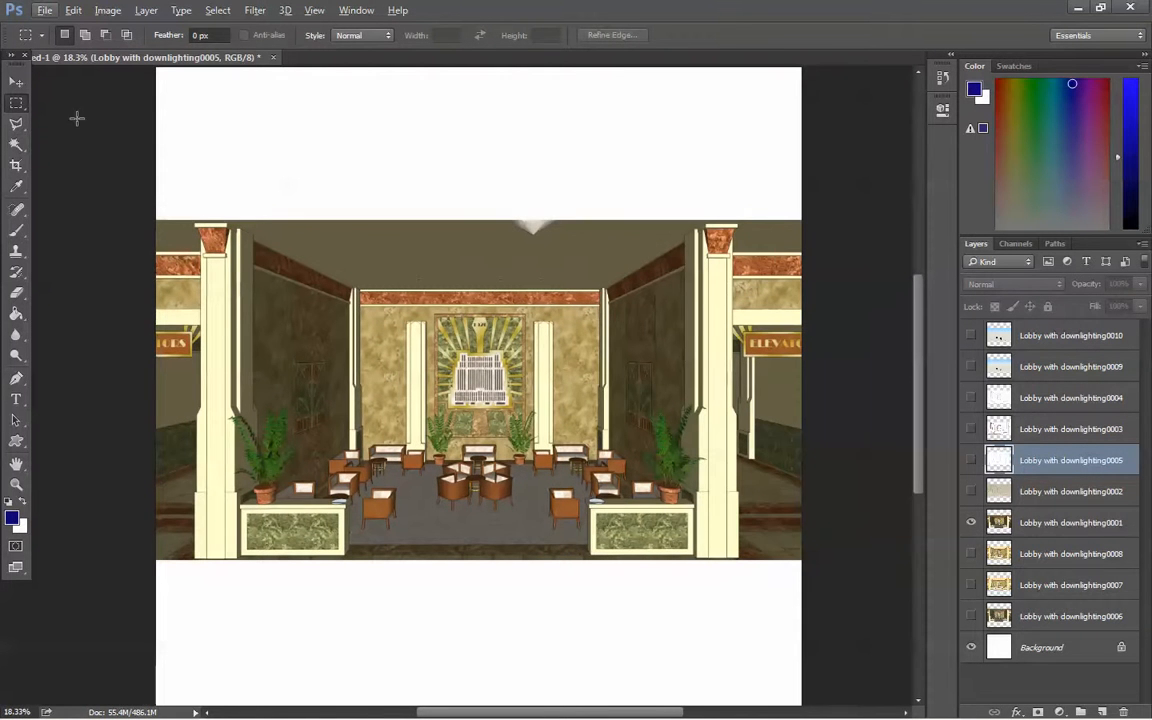
pyautogui.click(16, 165)
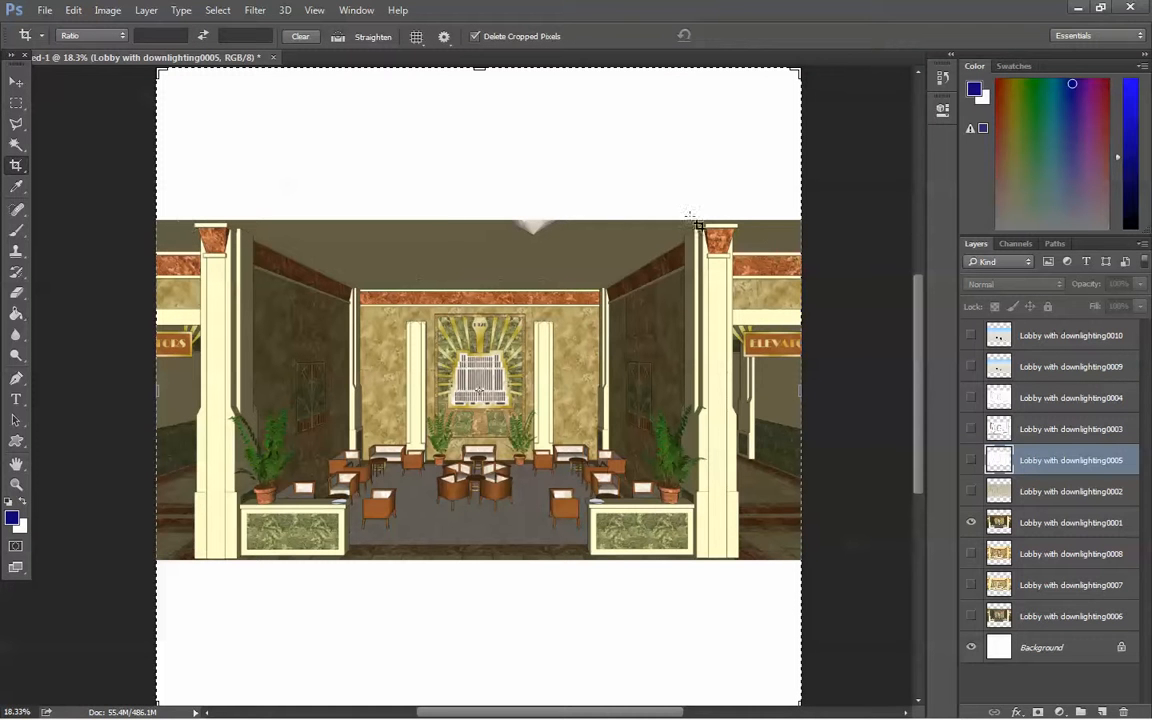
pyautogui.moveTo(186, 219); pyautogui.dragTo(756, 571)
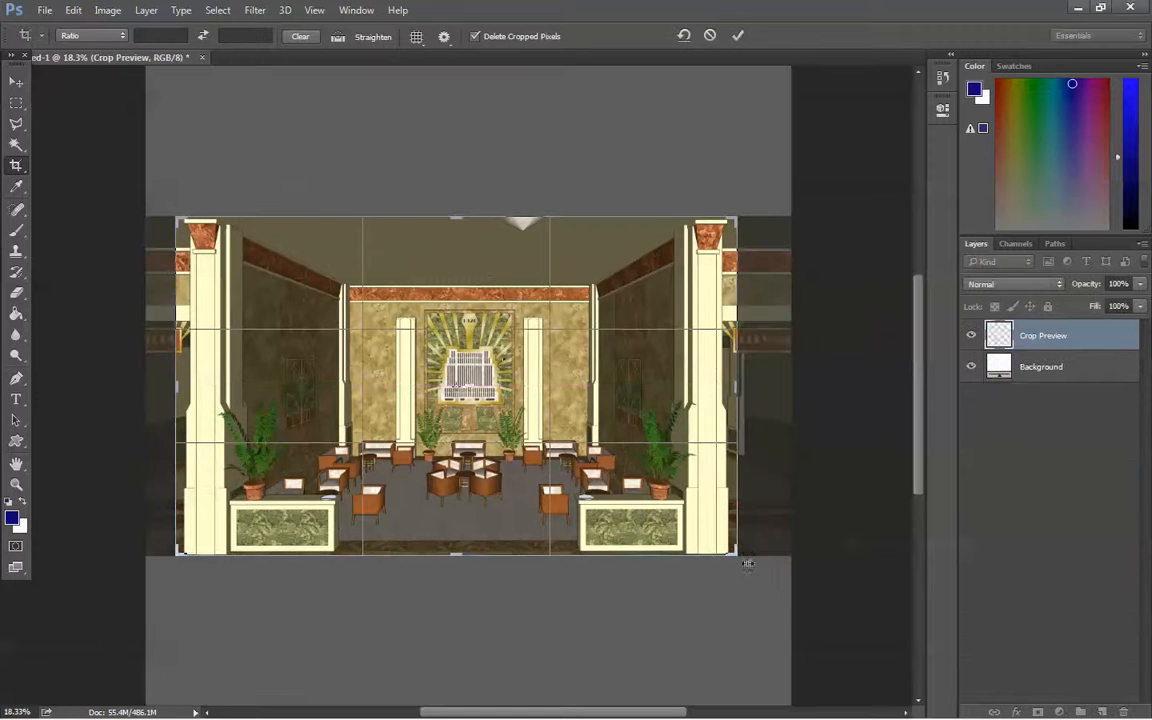
pyautogui.click(739, 37)
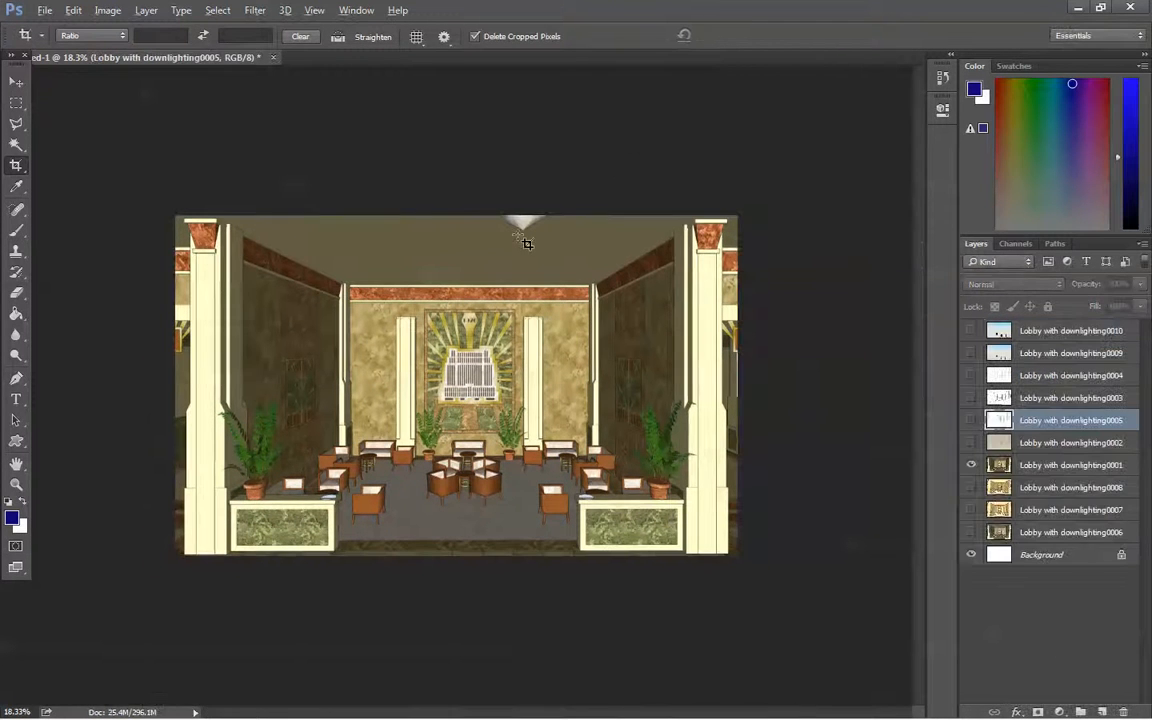
pyautogui.hotkey('ctrl', '+')
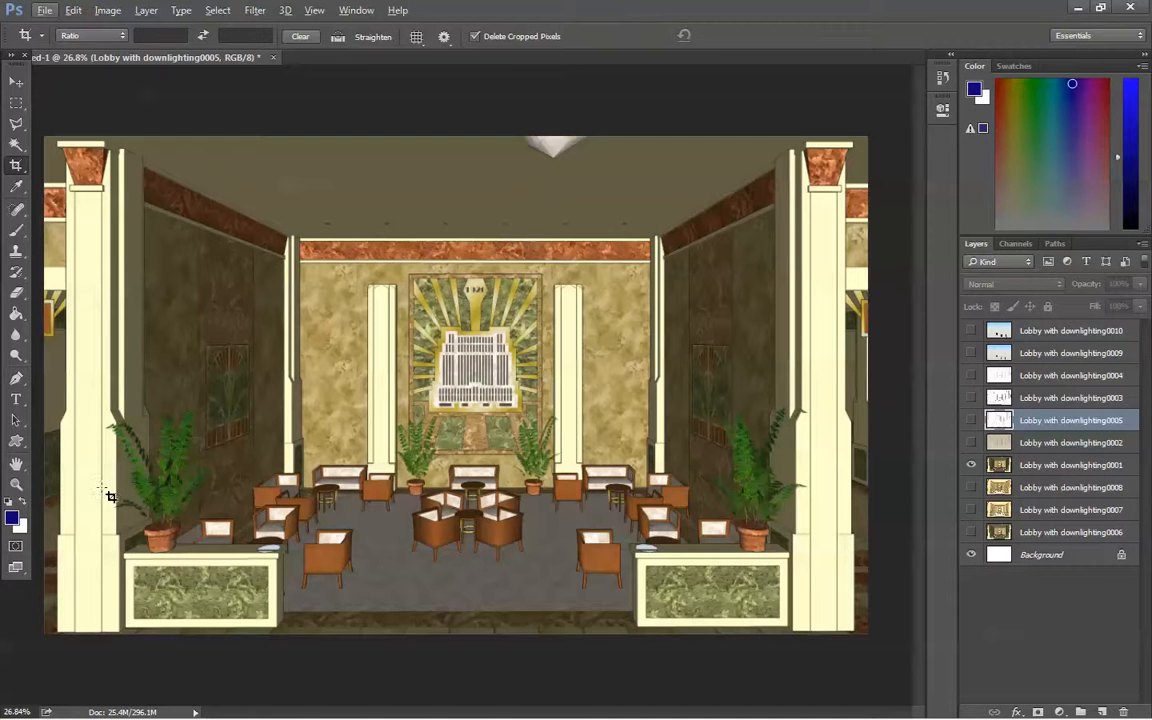
# - Preview the Lobby with downlighting0004, 0003, 0005 and 0002 layers one at a time to compare their line work
pyautogui.click(972, 375)
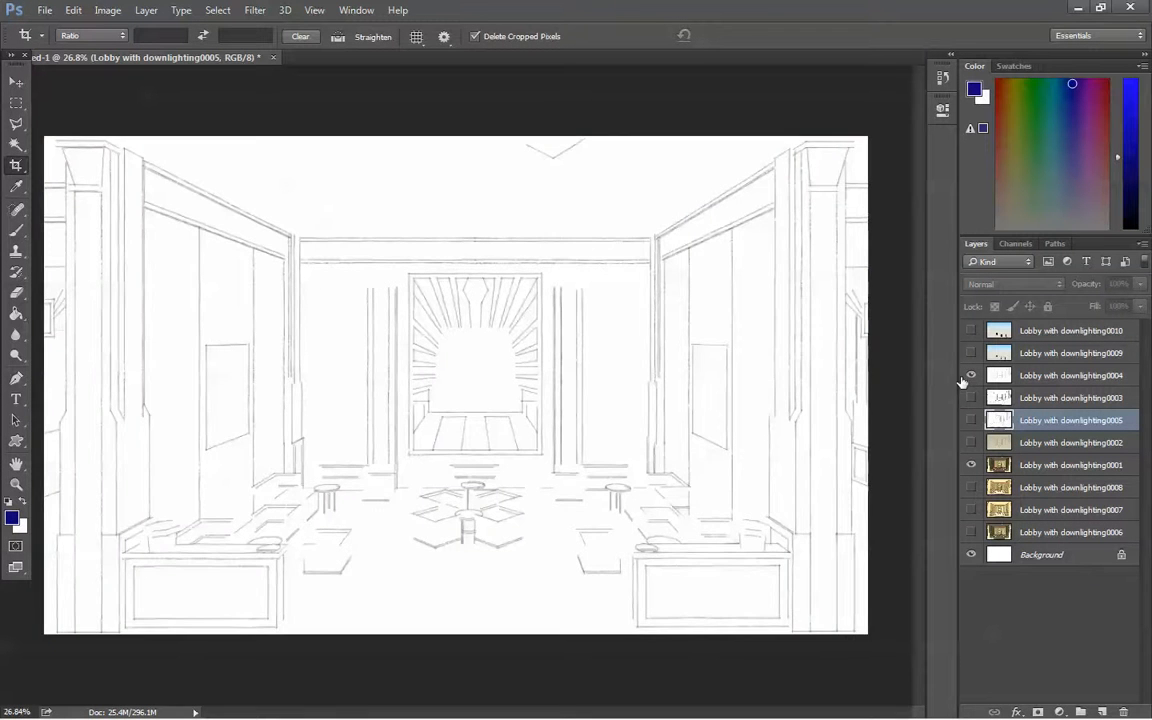
pyautogui.click(971, 375)
pyautogui.click(972, 397)
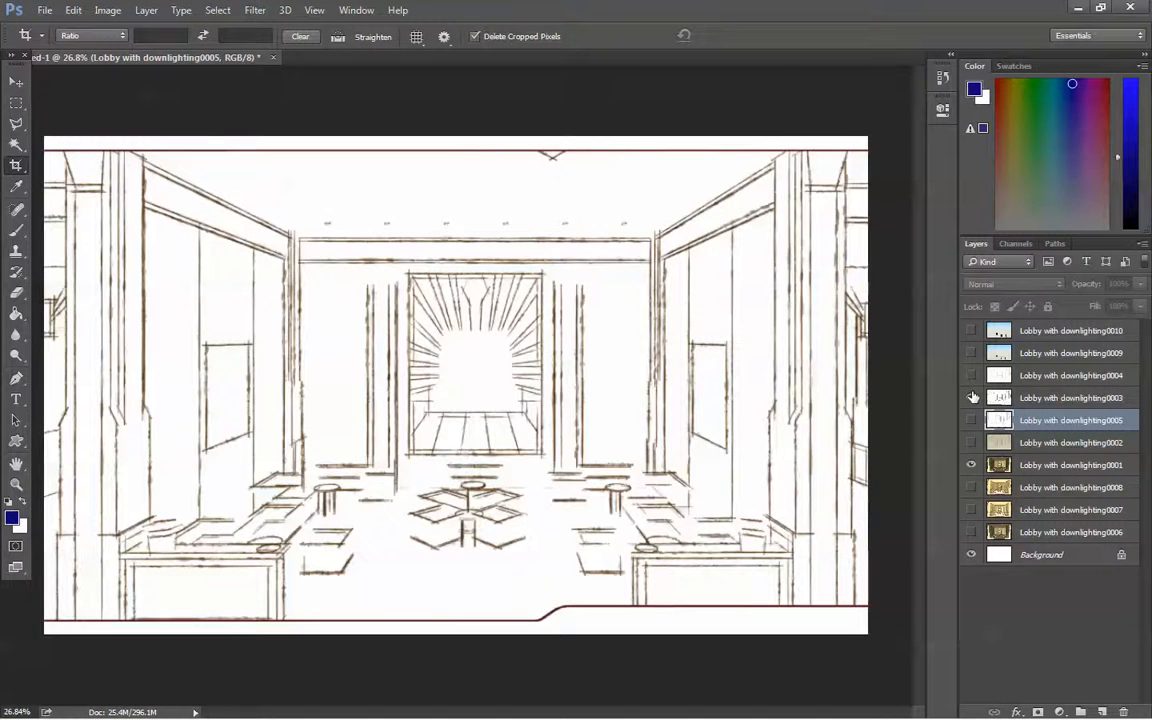
pyautogui.click(972, 397)
pyautogui.click(970, 420)
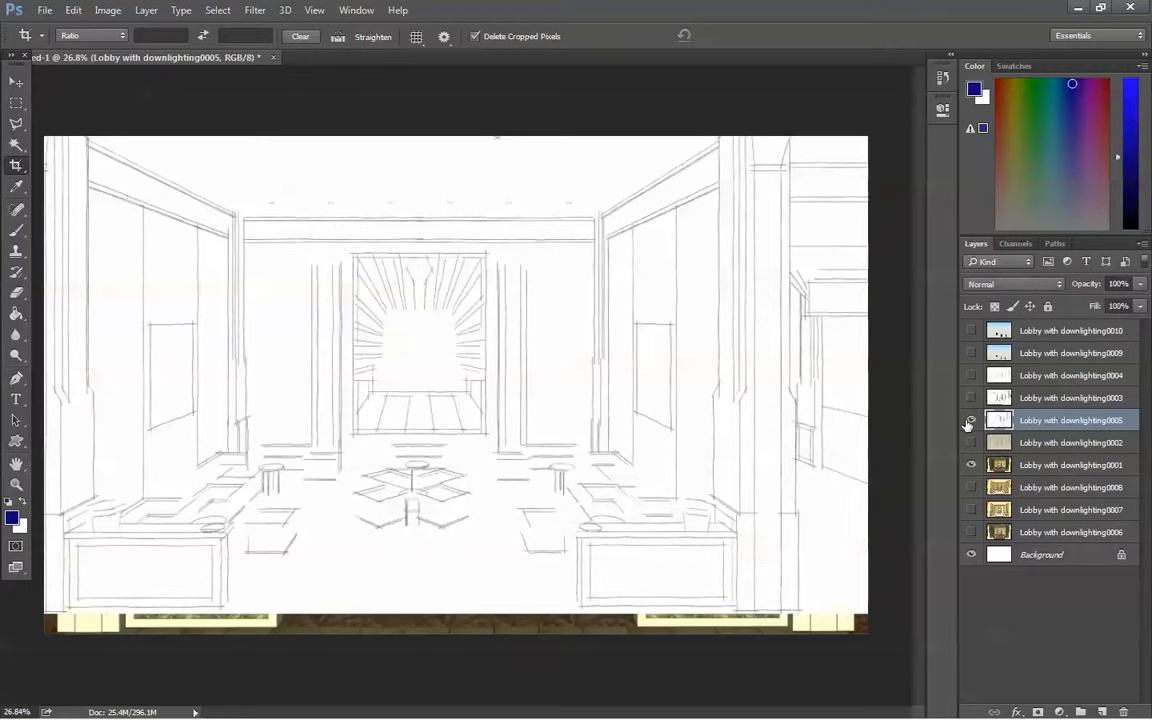
pyautogui.click(970, 421)
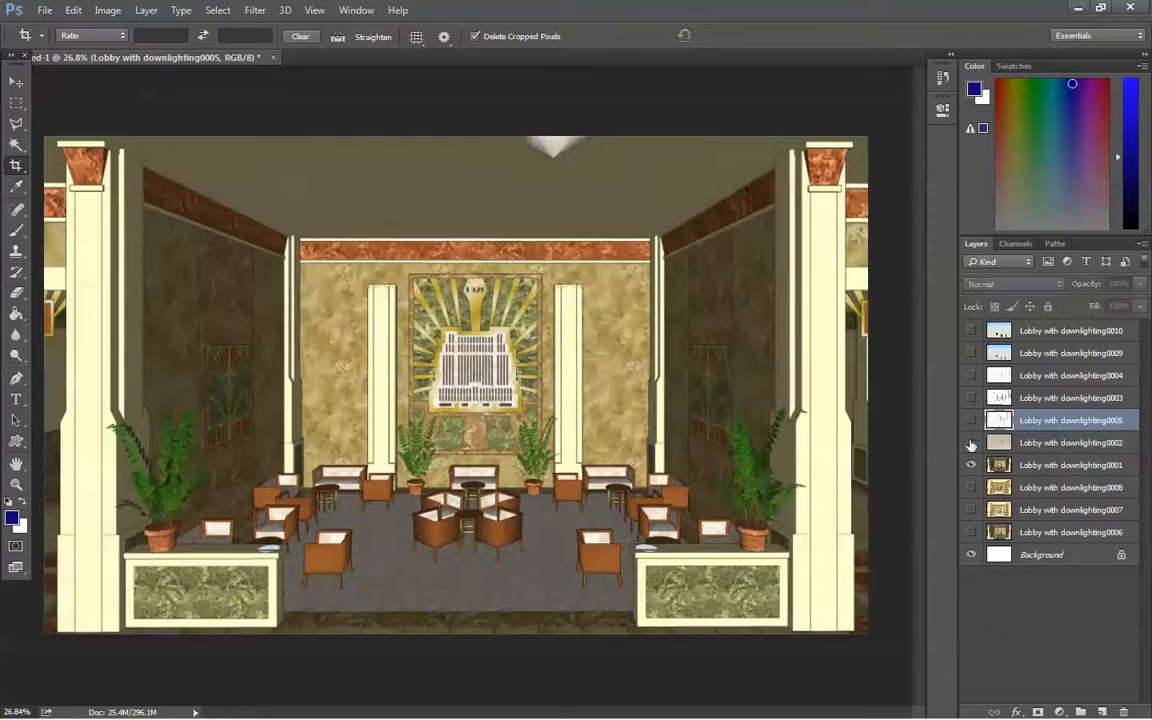
pyautogui.click(971, 443)
pyautogui.click(971, 443)
pyautogui.click(970, 420)
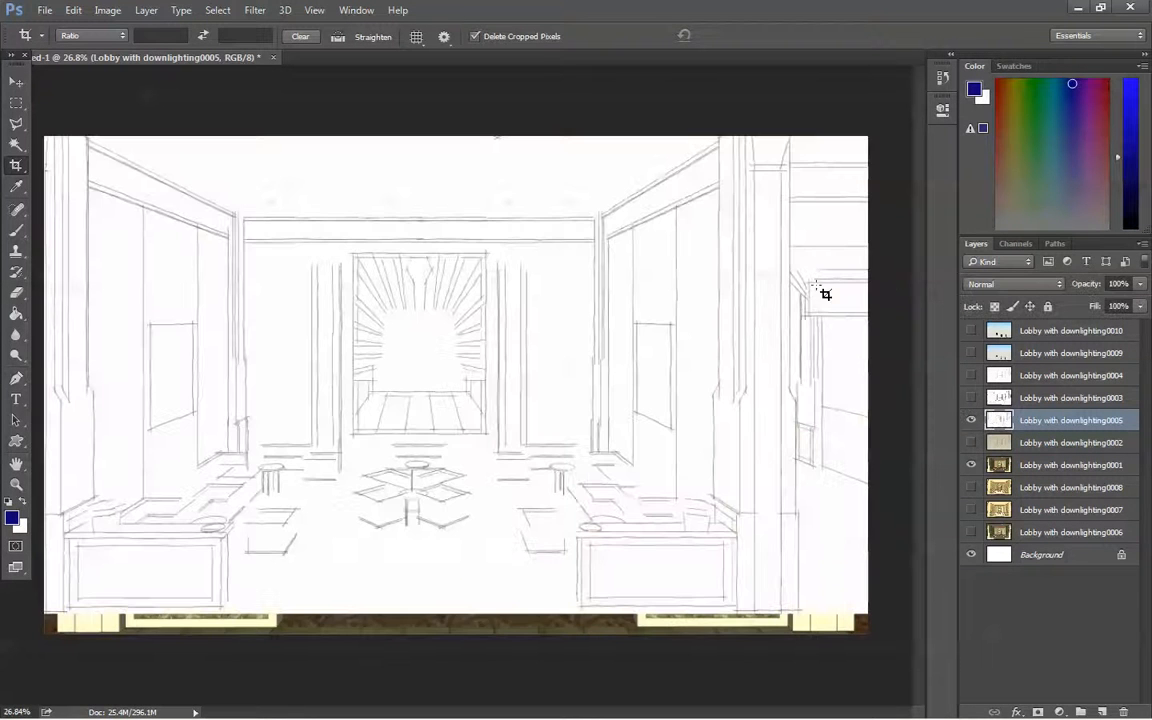
pyautogui.click(970, 420)
# - Show the Lobby with downlighting0004 layer at 100% opacity and set its blend mode to Multiply
pyautogui.click(971, 376)
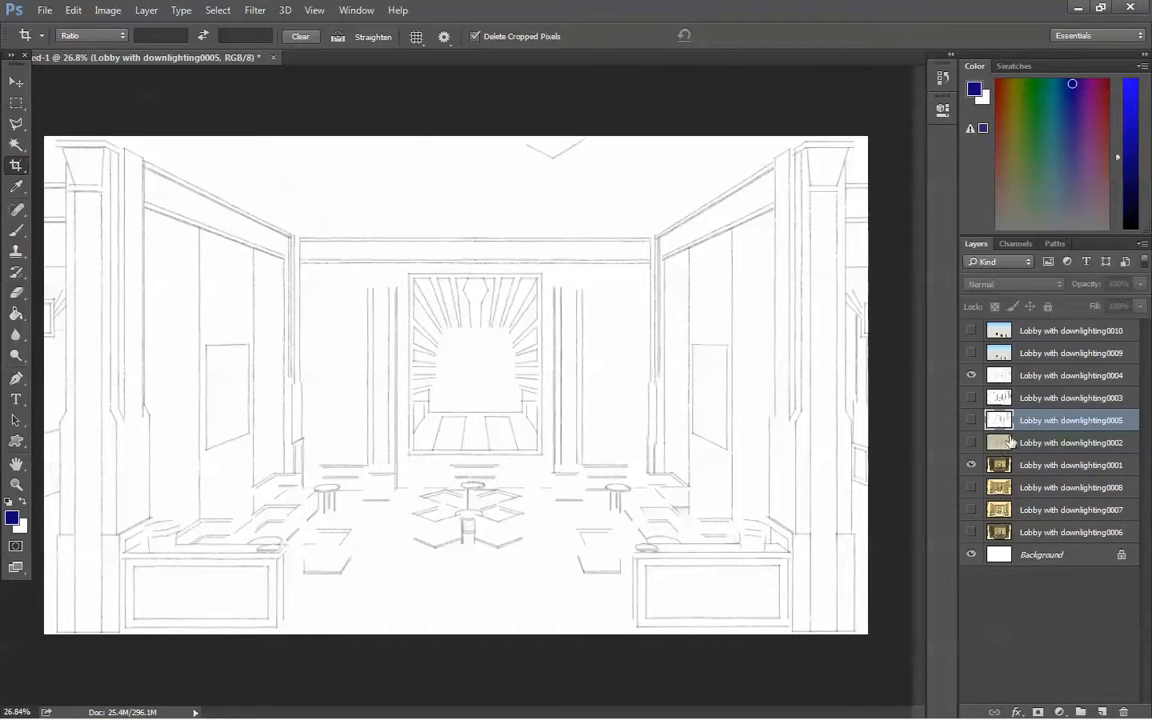
pyautogui.click(1060, 376)
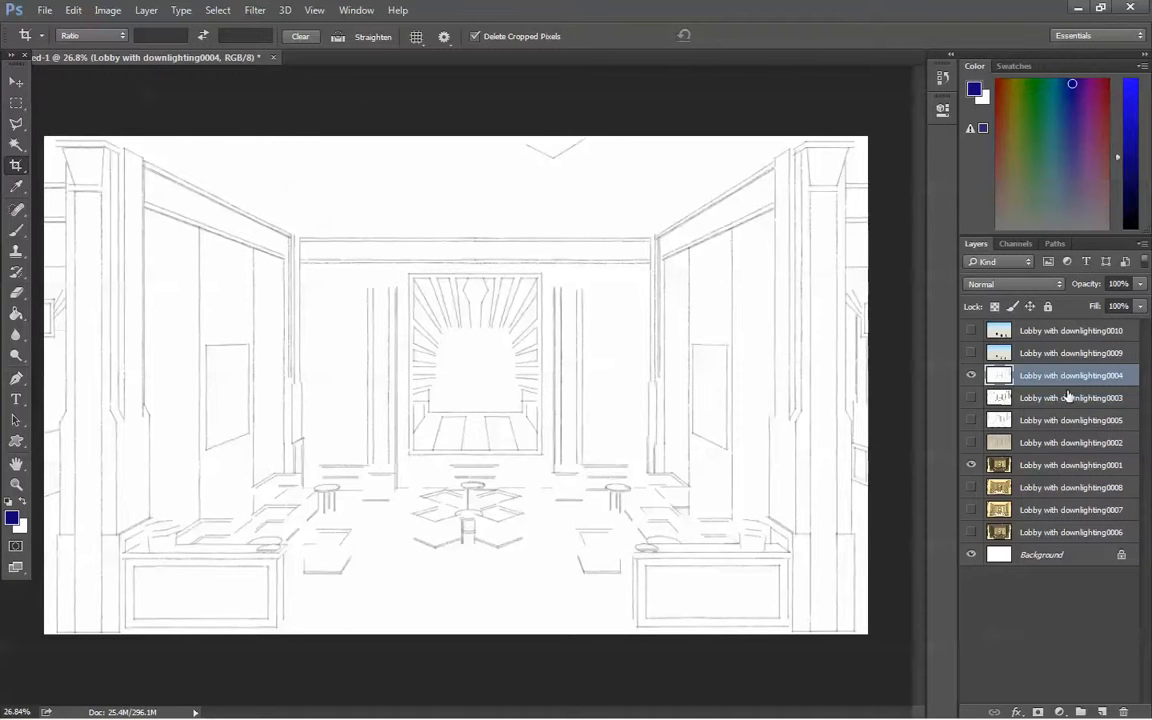
pyautogui.click(1140, 306)
pyautogui.moveTo(1140, 306); pyautogui.dragTo(1104, 315)
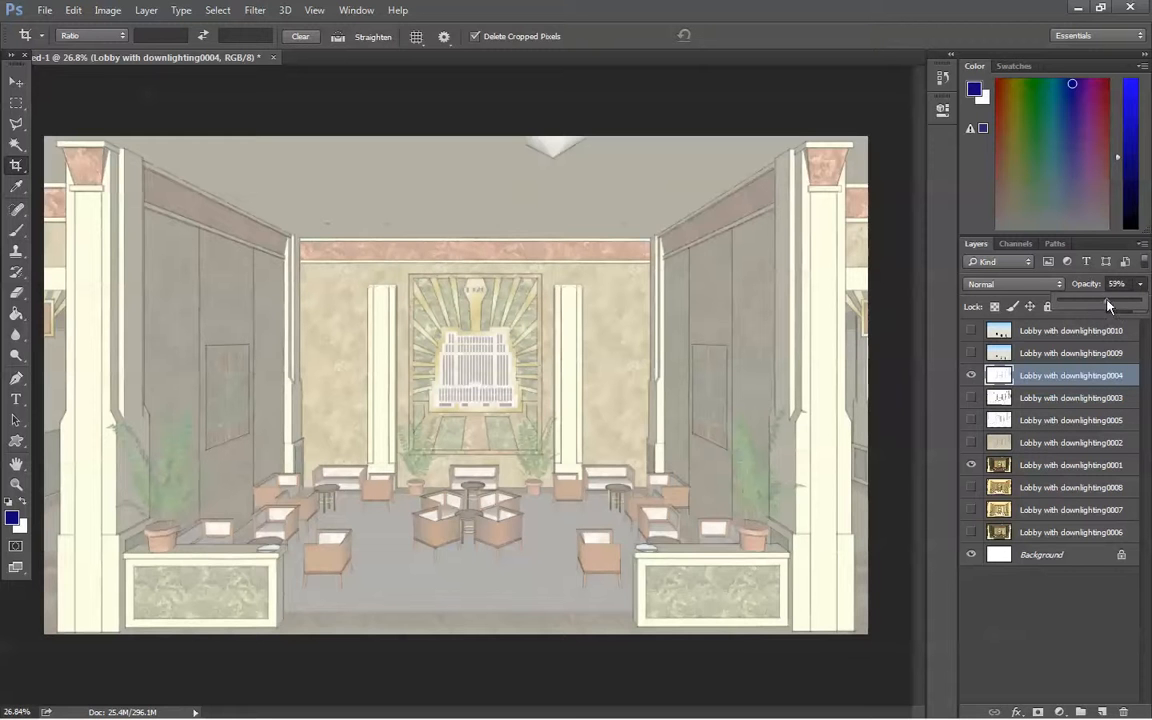
pyautogui.moveTo(1107, 306); pyautogui.dragTo(1146, 314)
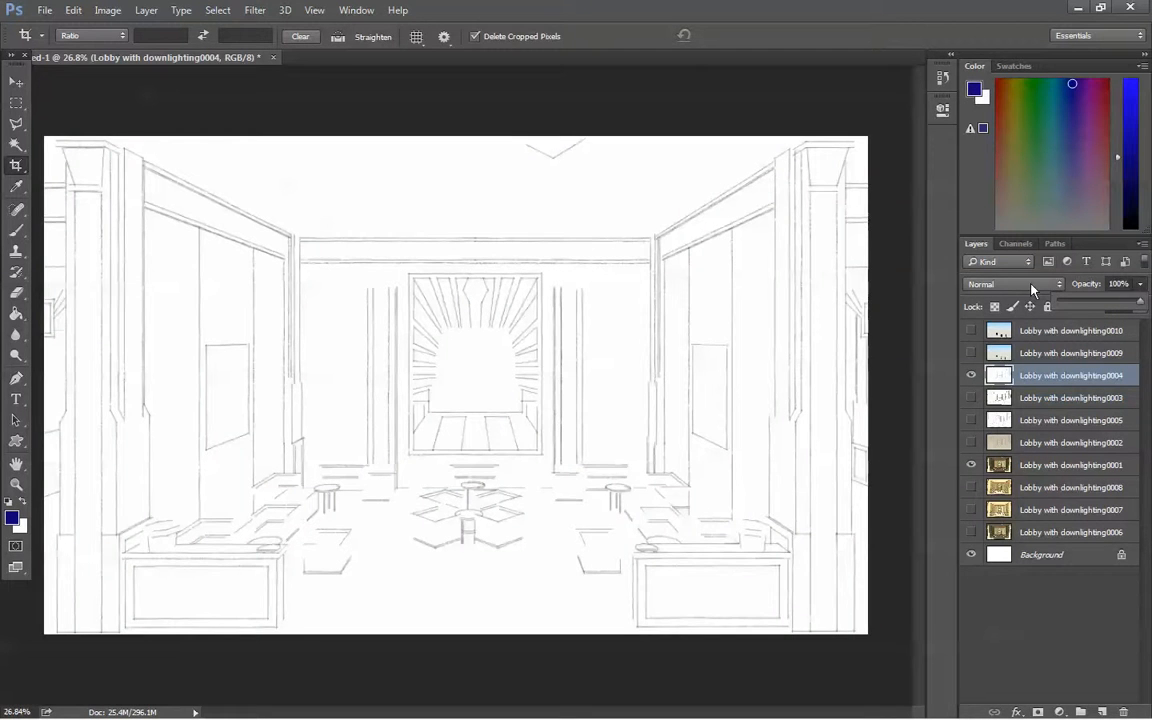
pyautogui.click(1009, 287)
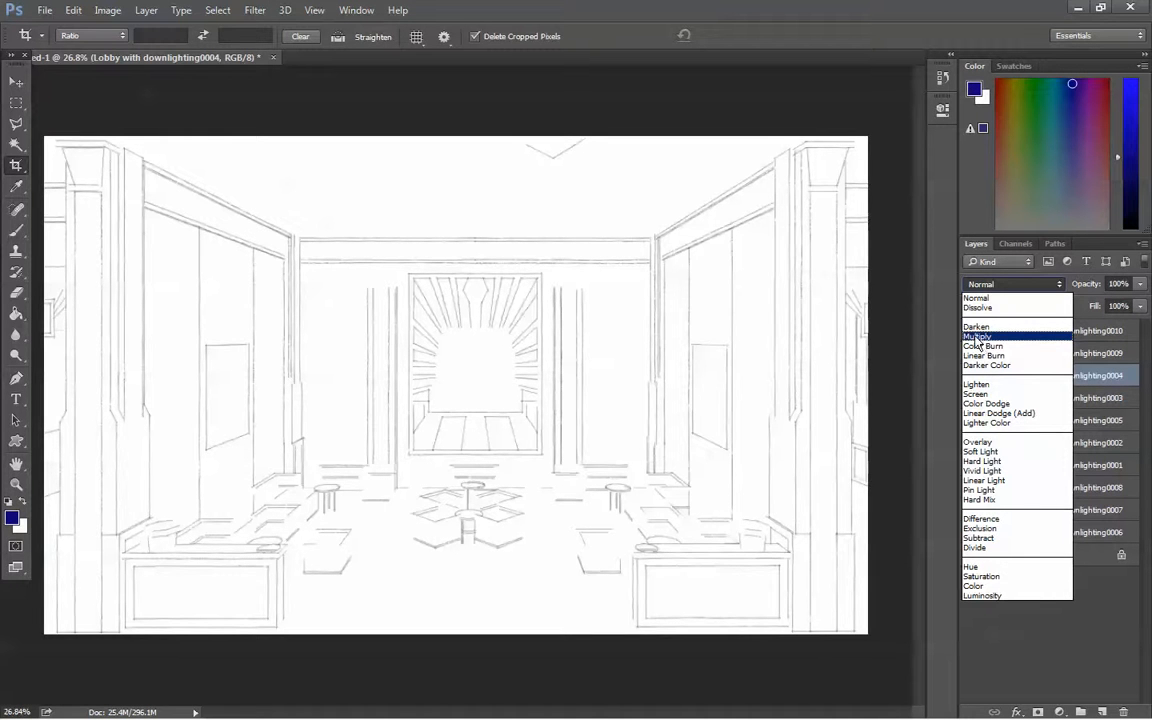
pyautogui.click(978, 337)
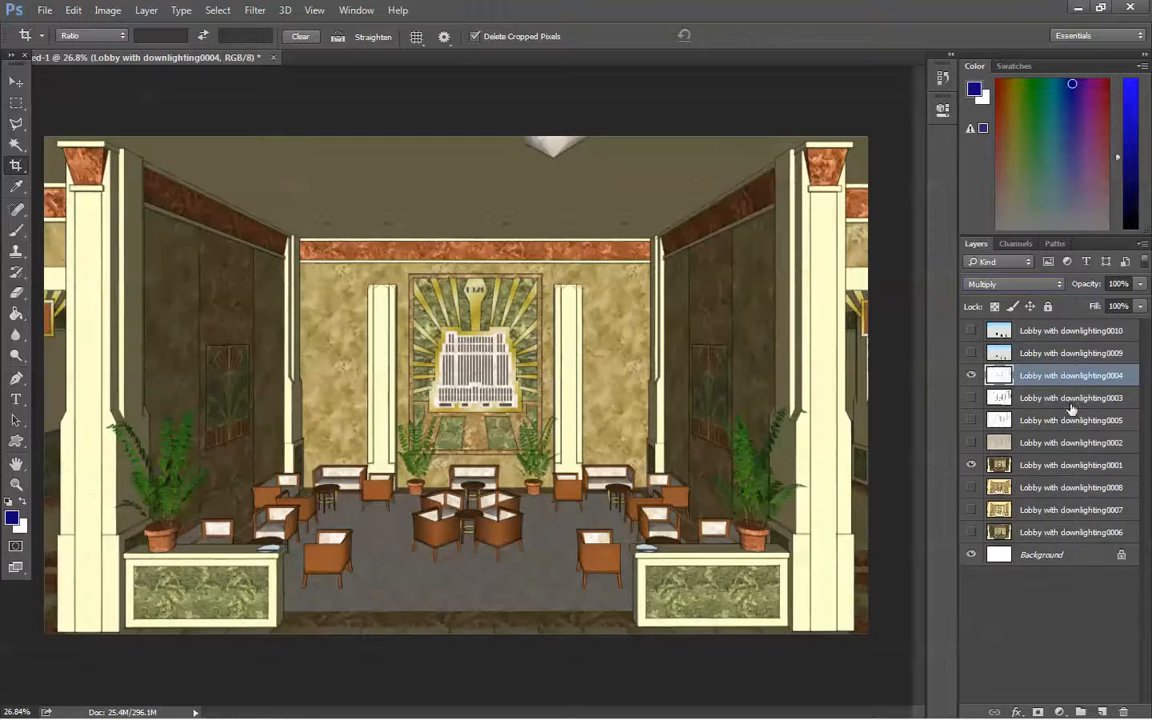
# - Lower the opacity of the Lobby with downlighting0001 layer to 40%
pyautogui.click(1068, 466)
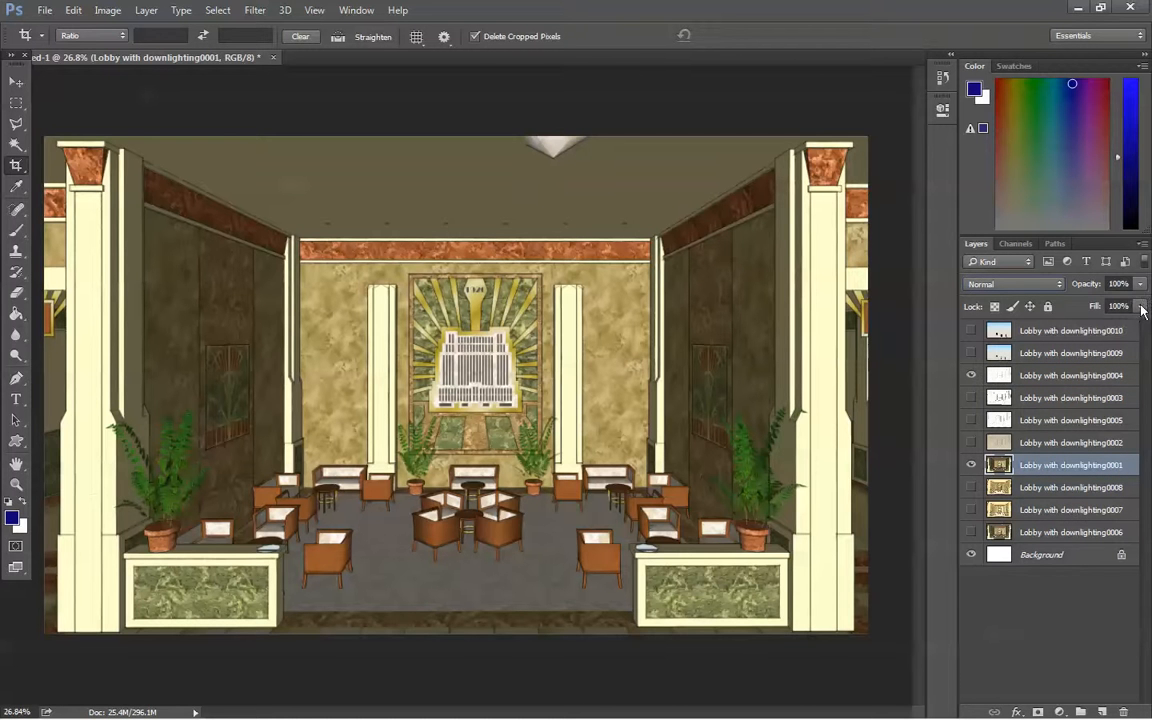
pyautogui.click(1139, 285)
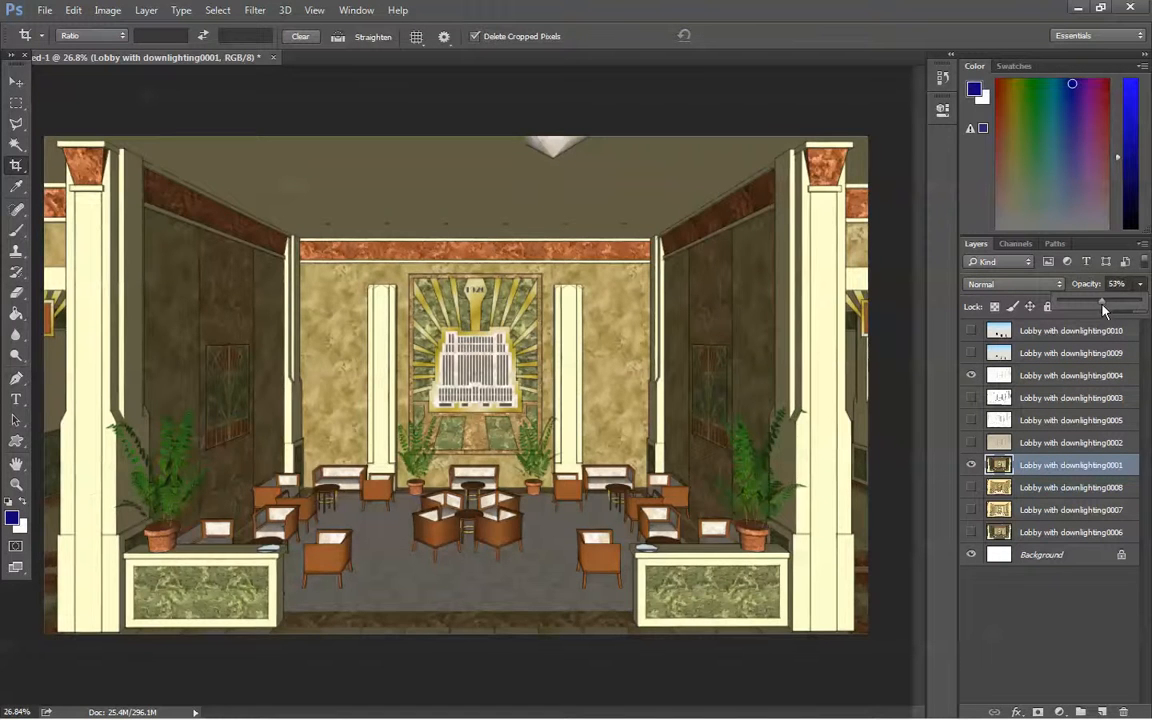
pyautogui.moveTo(1138, 304); pyautogui.dragTo(1091, 310)
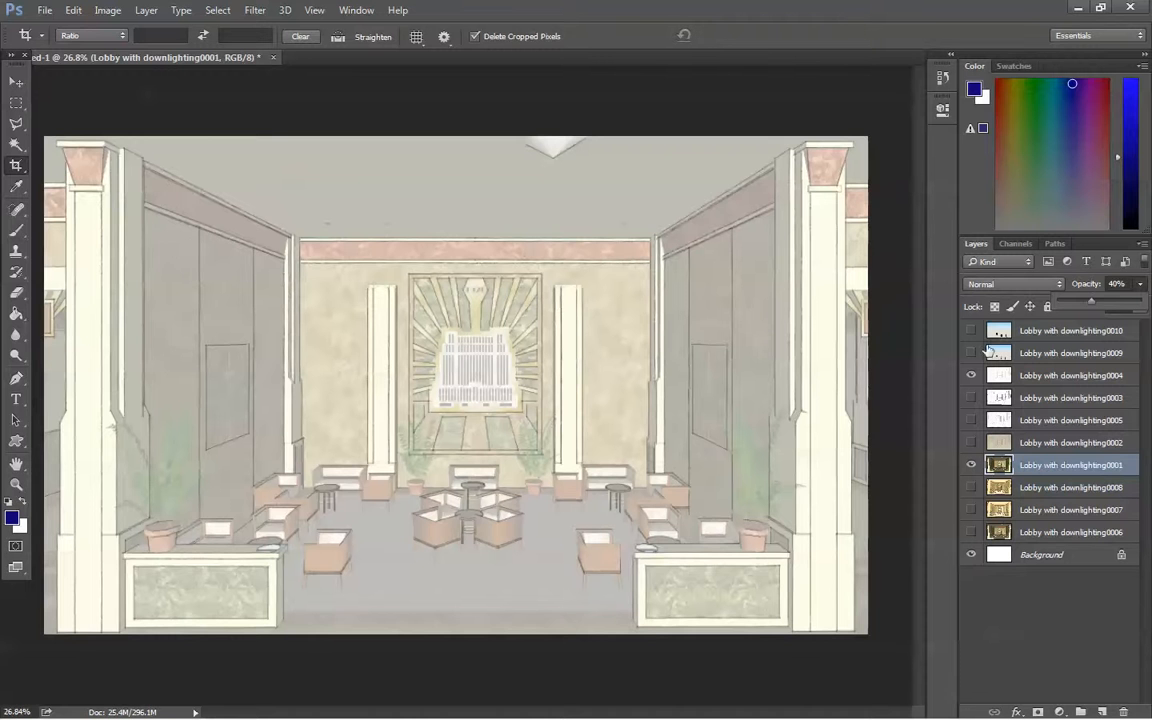
pyautogui.click(964, 377)
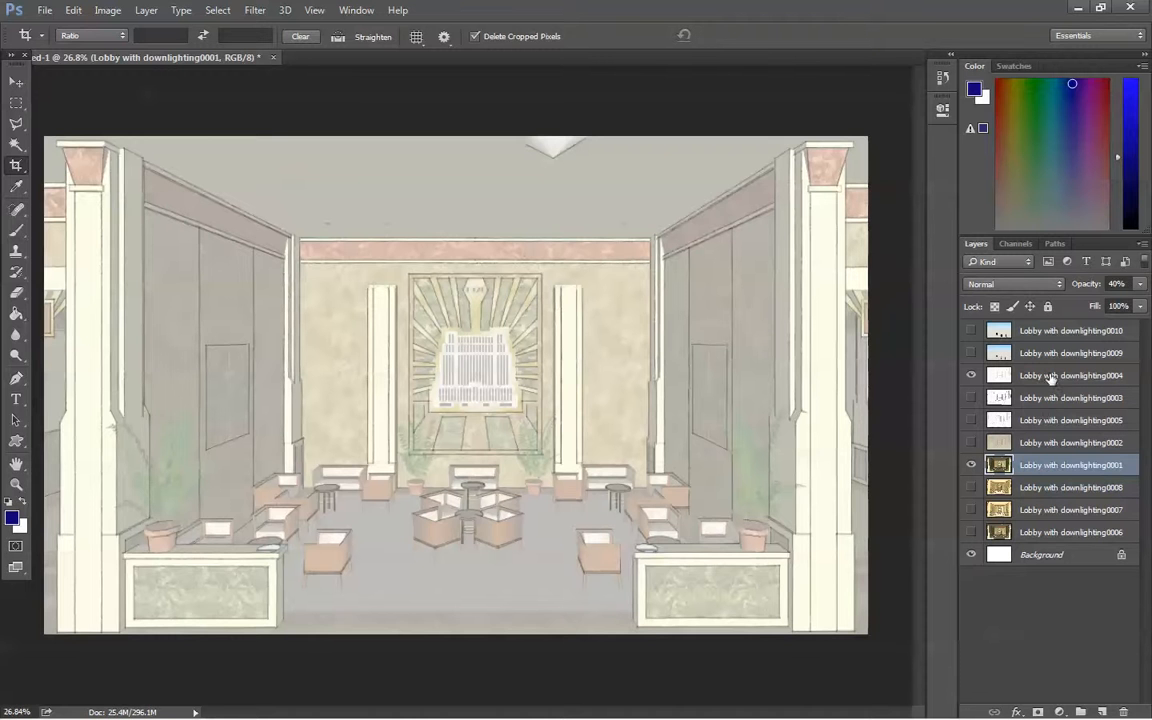
# - Hide the Lobby with downlighting0004 layer, then show the 0005 layer and set its blend mode to Multiply
pyautogui.click(970, 375)
pyautogui.click(971, 442)
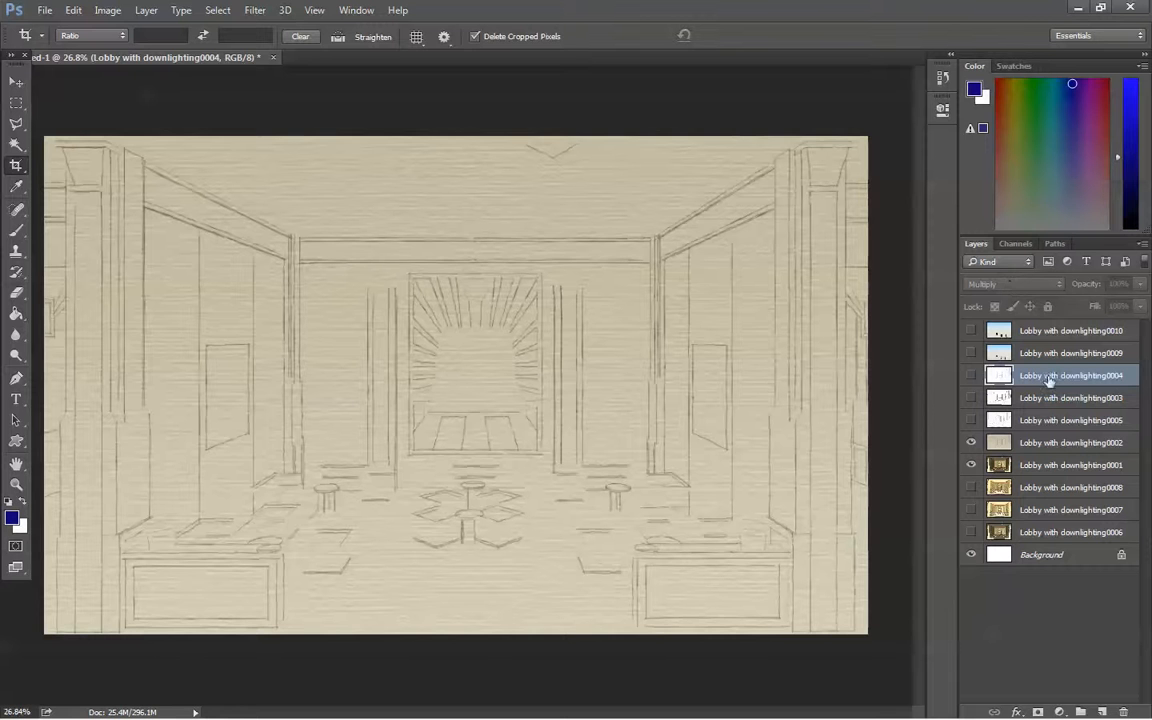
pyautogui.click(1049, 446)
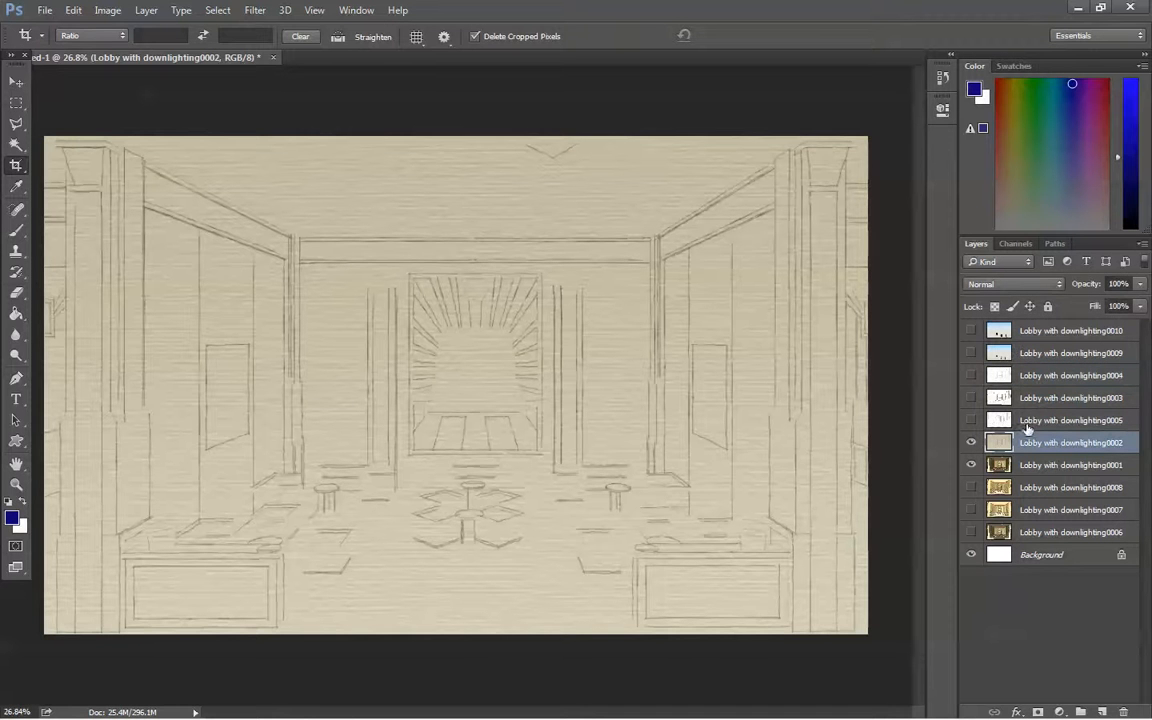
pyautogui.click(971, 442)
pyautogui.click(971, 420)
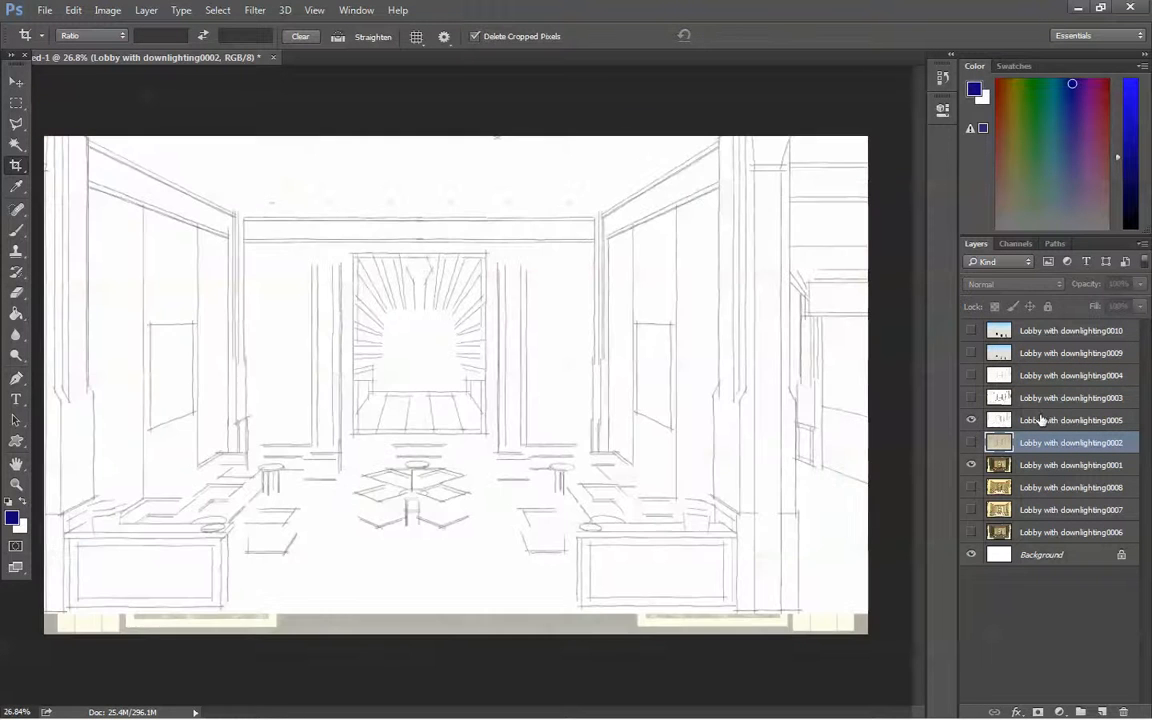
pyautogui.click(1040, 428)
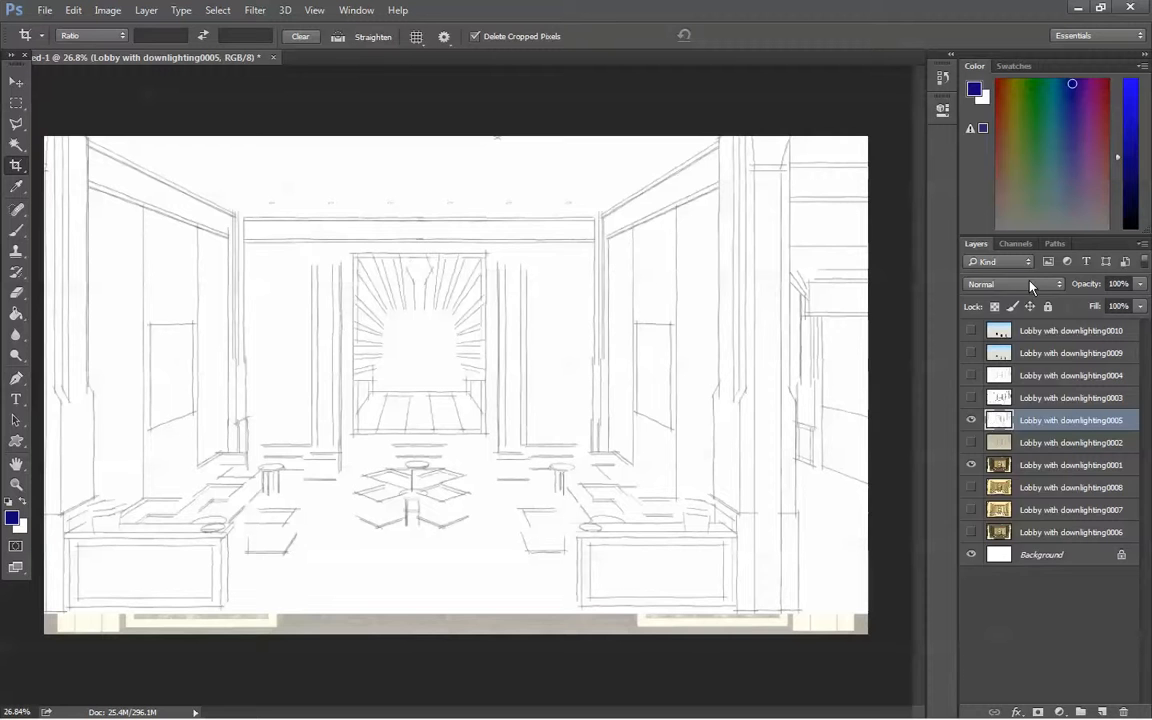
pyautogui.click(1030, 284)
pyautogui.click(1012, 341)
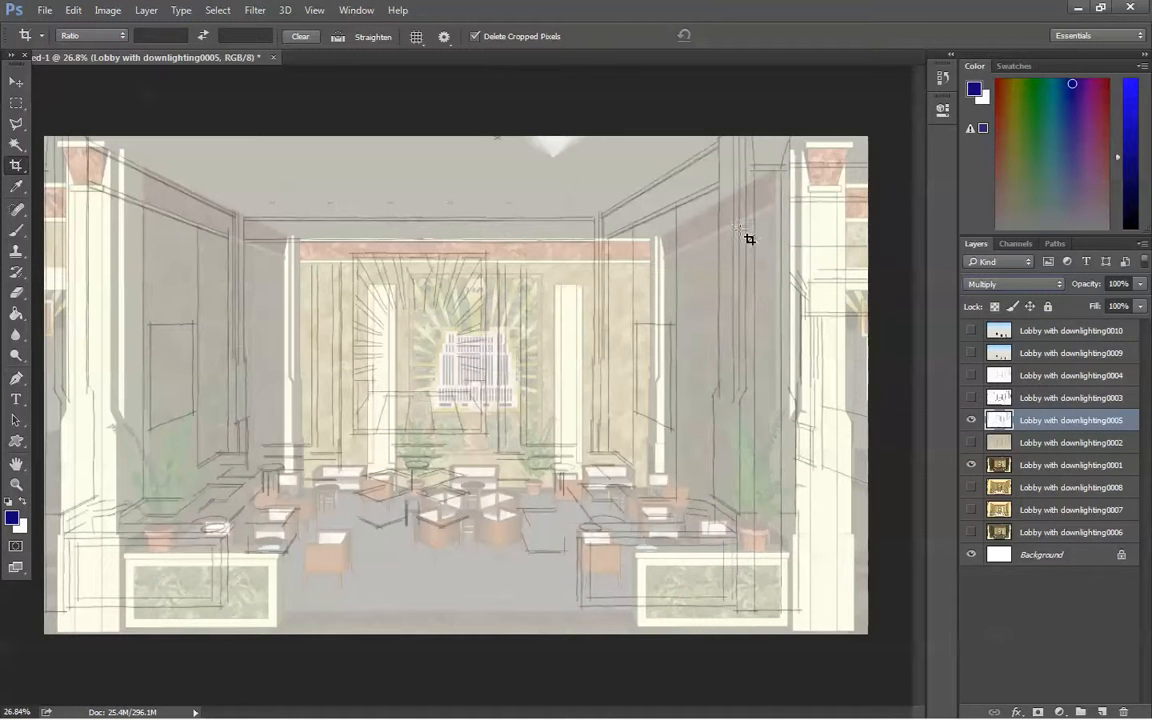
# - Move the Lobby with downlighting0005 lines over the lobby image and stretch them to the canvas's upper-left corner, 107.38% wide and 104.32% high
pyautogui.click(15, 84)
pyautogui.moveTo(303, 356)
pyautogui.mouseDown()
pyautogui.moveTo(355, 365)
pyautogui.moveTo(355, 377)
pyautogui.mouseUp()
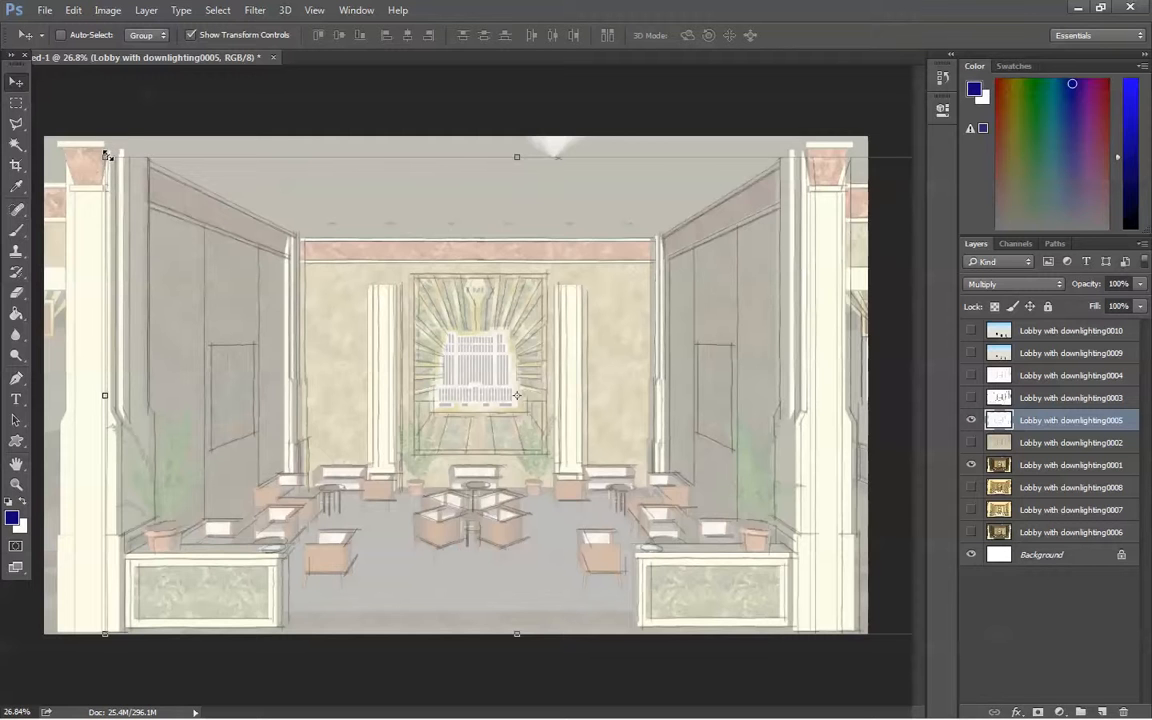
pyautogui.moveTo(105, 157); pyautogui.dragTo(45, 138)
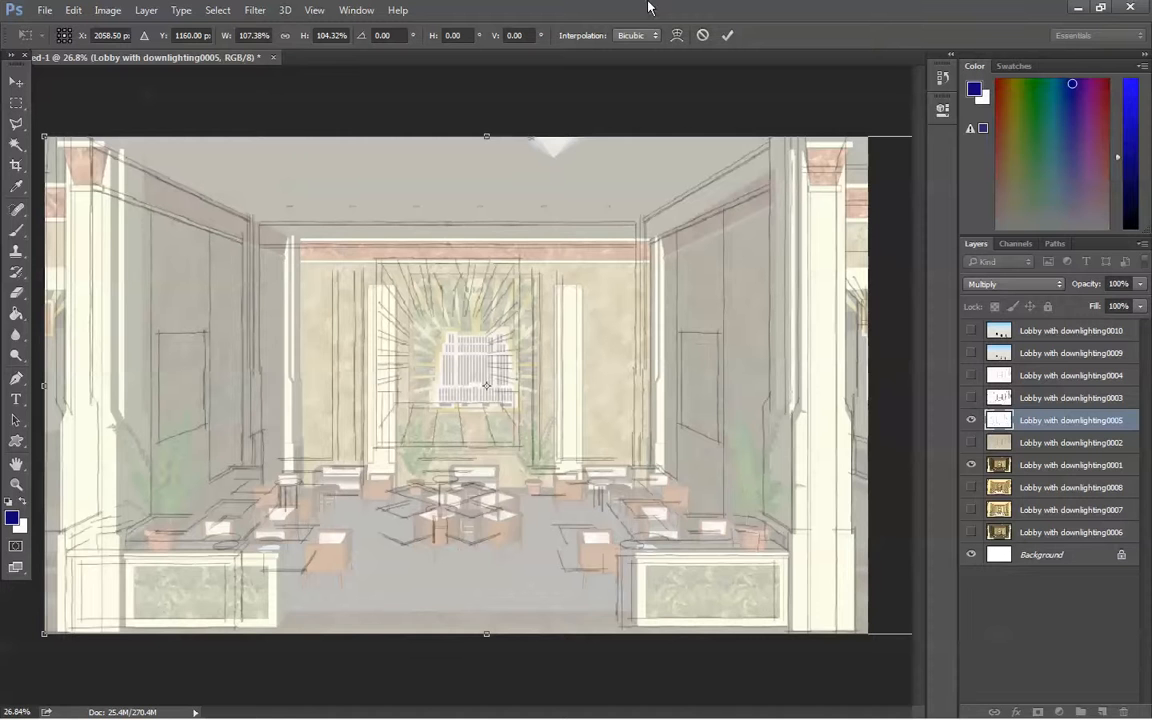
pyautogui.click(727, 35)
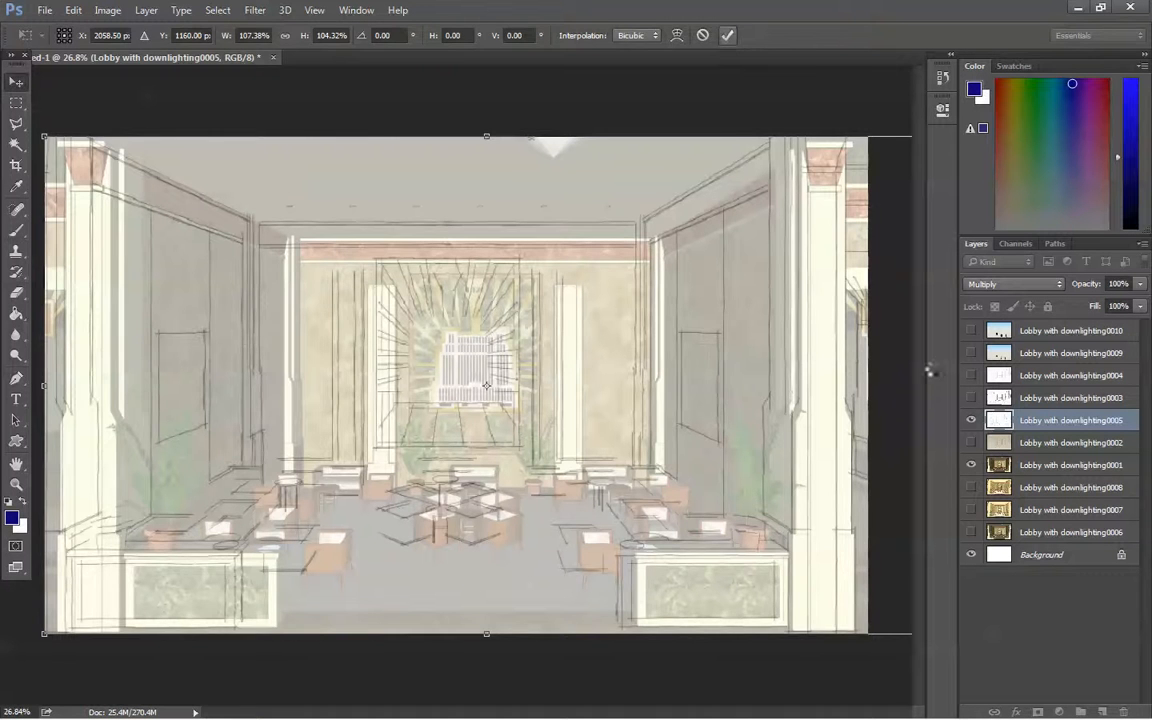
# - Hide the Lobby with downlighting0005 layer and show the 0004 layer in its place
pyautogui.click(973, 419)
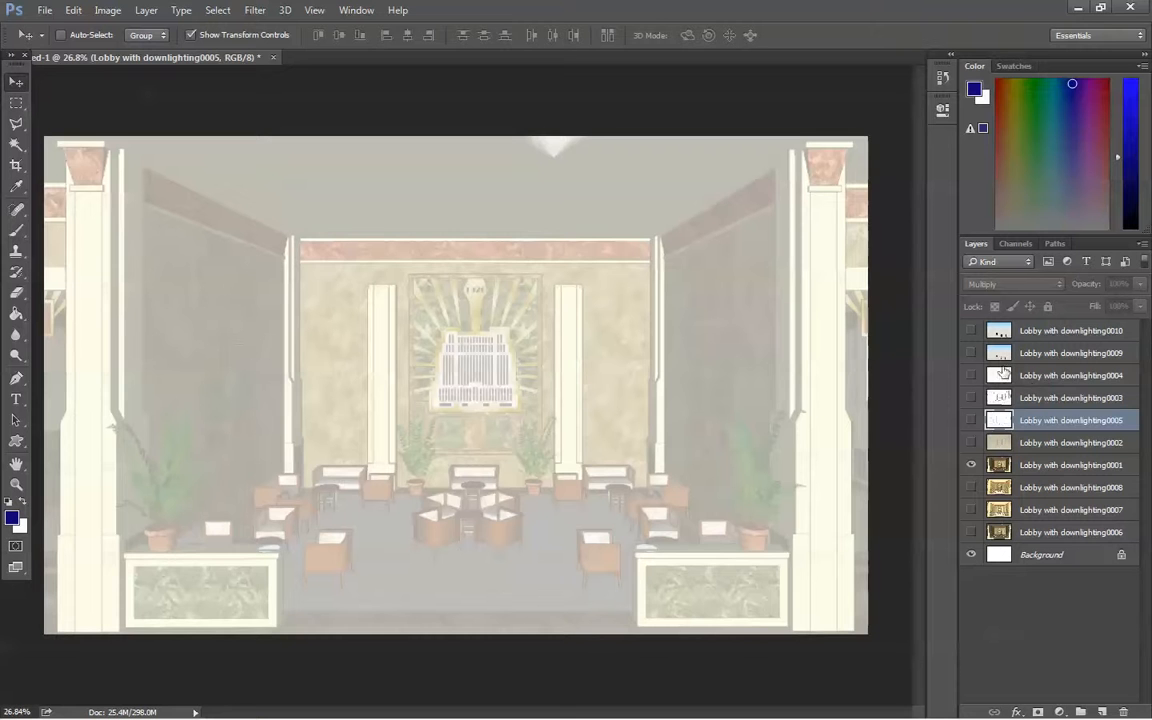
pyautogui.click(1030, 376)
pyautogui.click(971, 375)
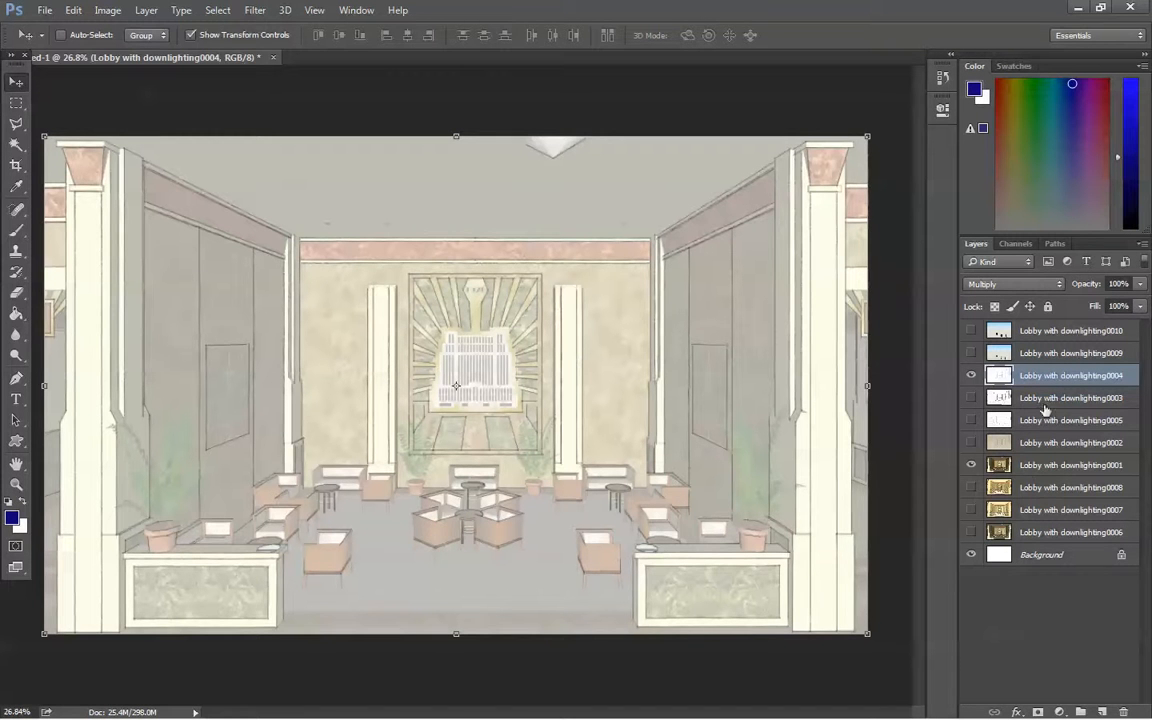
# - Set the opacity of the Lobby with downlighting0001 layer to 100%
pyautogui.click(1030, 466)
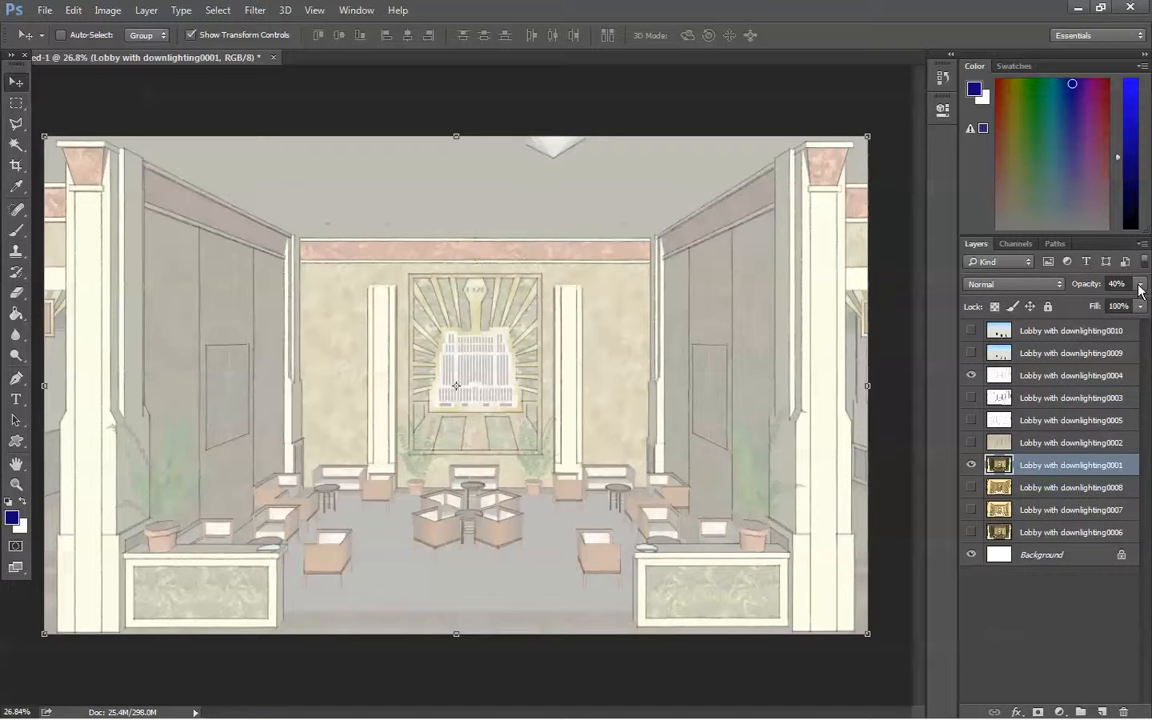
pyautogui.click(1140, 286)
pyautogui.moveTo(1106, 303); pyautogui.dragTo(1150, 316)
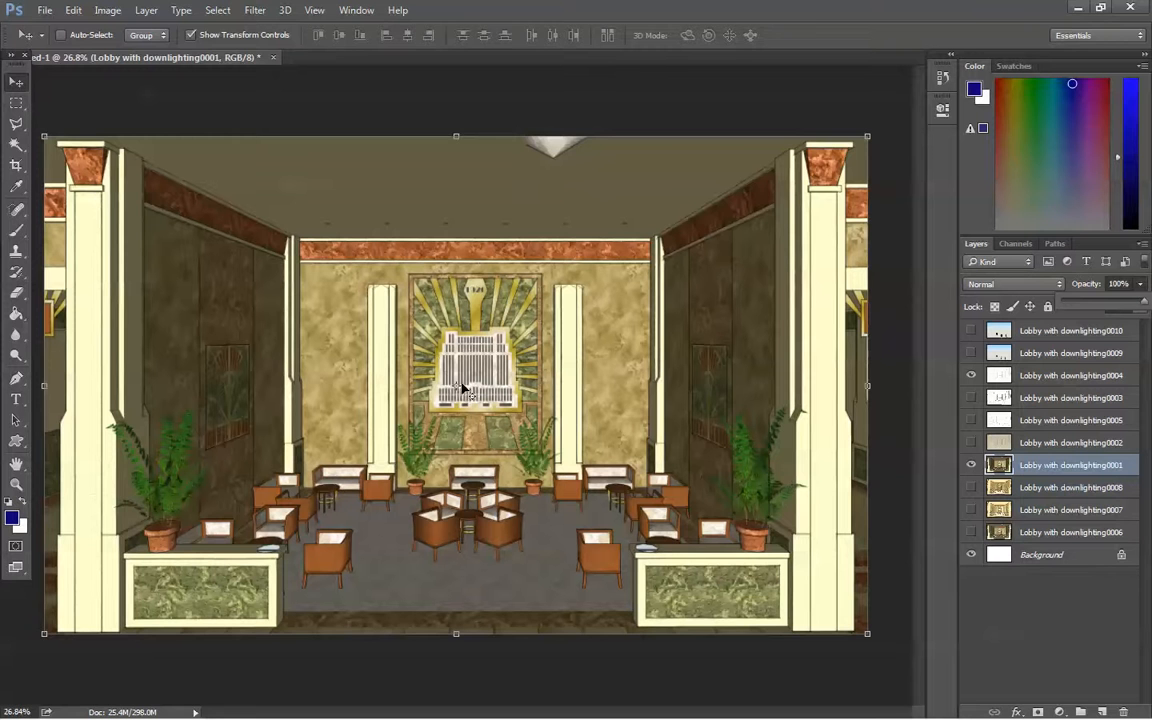
# - Select a large rectangle over the middle of the lobby and delete that area from the Lobby with downlighting0001 layer
pyautogui.click(16, 103)
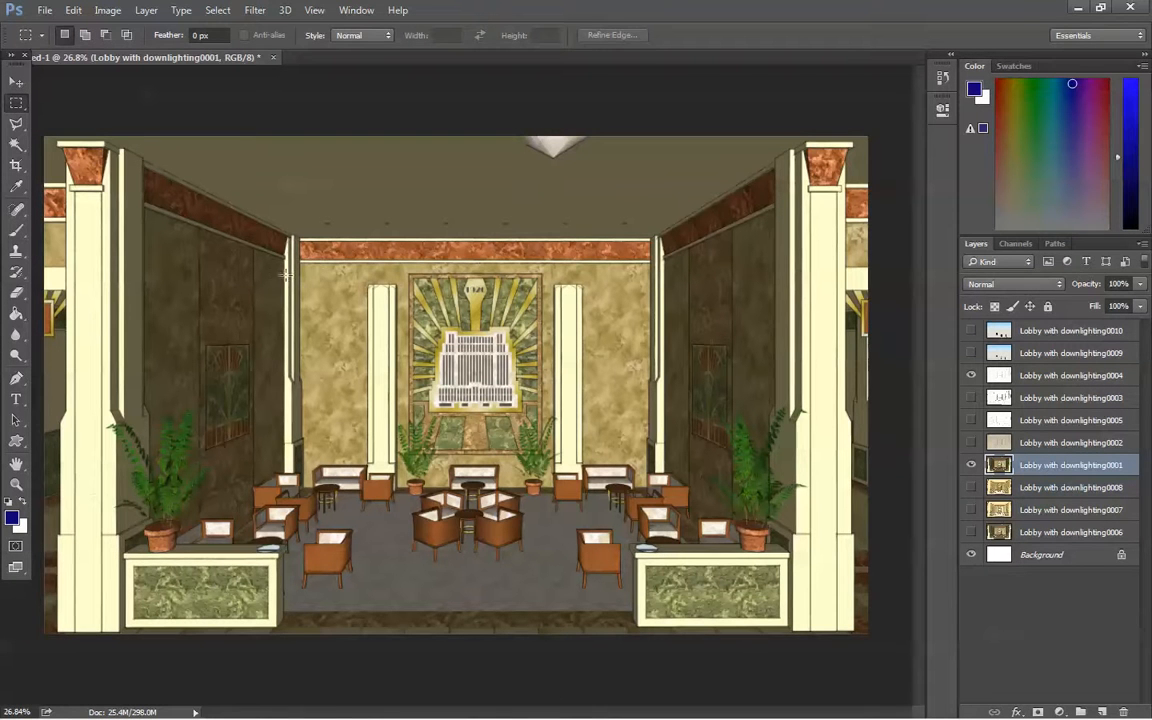
pyautogui.moveTo(212, 190); pyautogui.dragTo(741, 568)
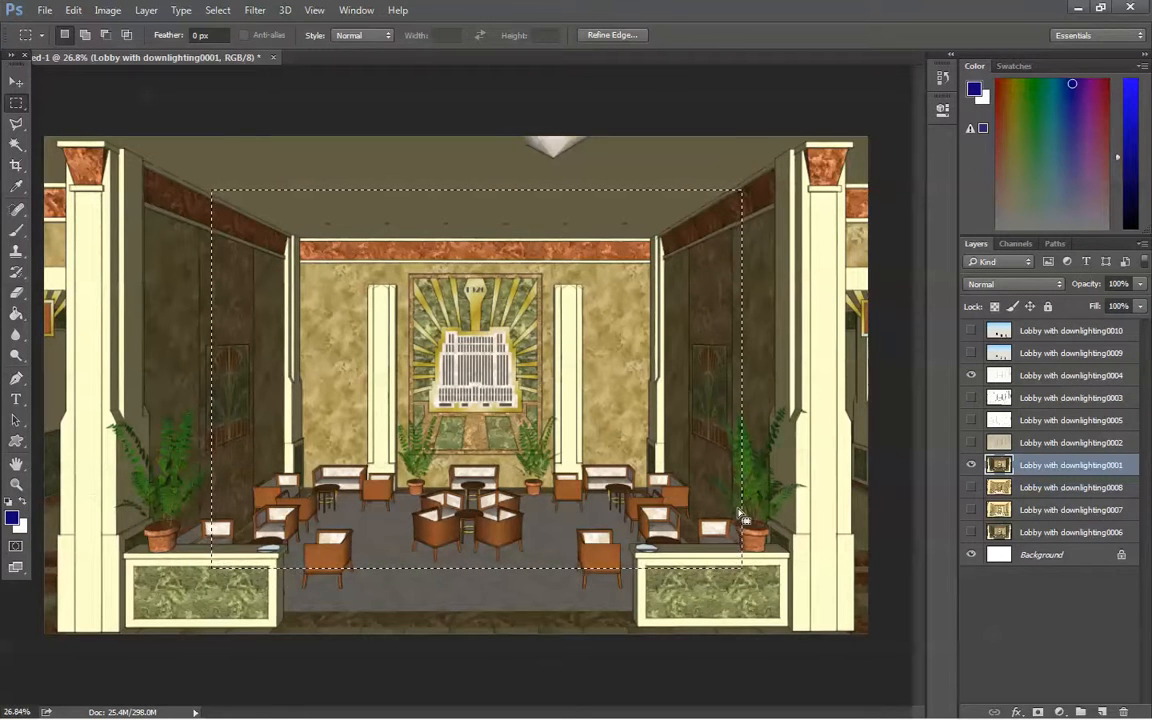
pyautogui.press('Delete')
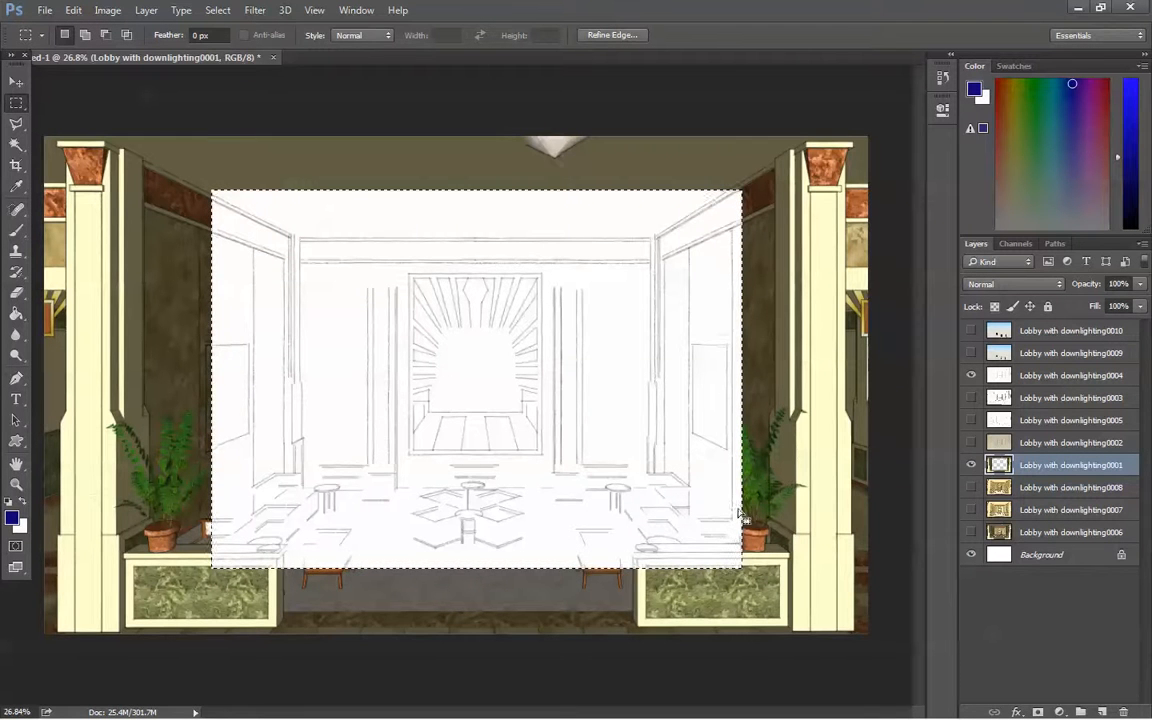
# - Undo the deletion on the Lobby with downlighting0001 layer and feather the rectangular selection by 150 pixels
pyautogui.hotkey('ctrl', 'd')
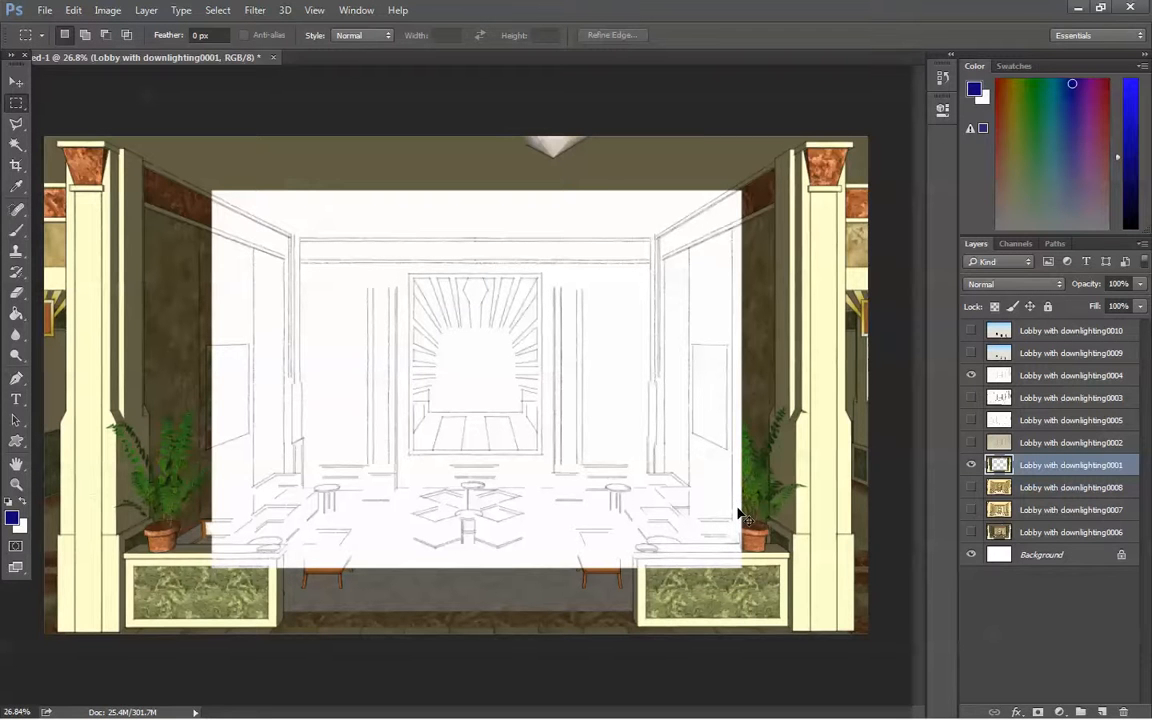
pyautogui.hotkey('ctrl', 'alt', 'z')
pyautogui.hotkey('ctrl', 'alt', 'z')
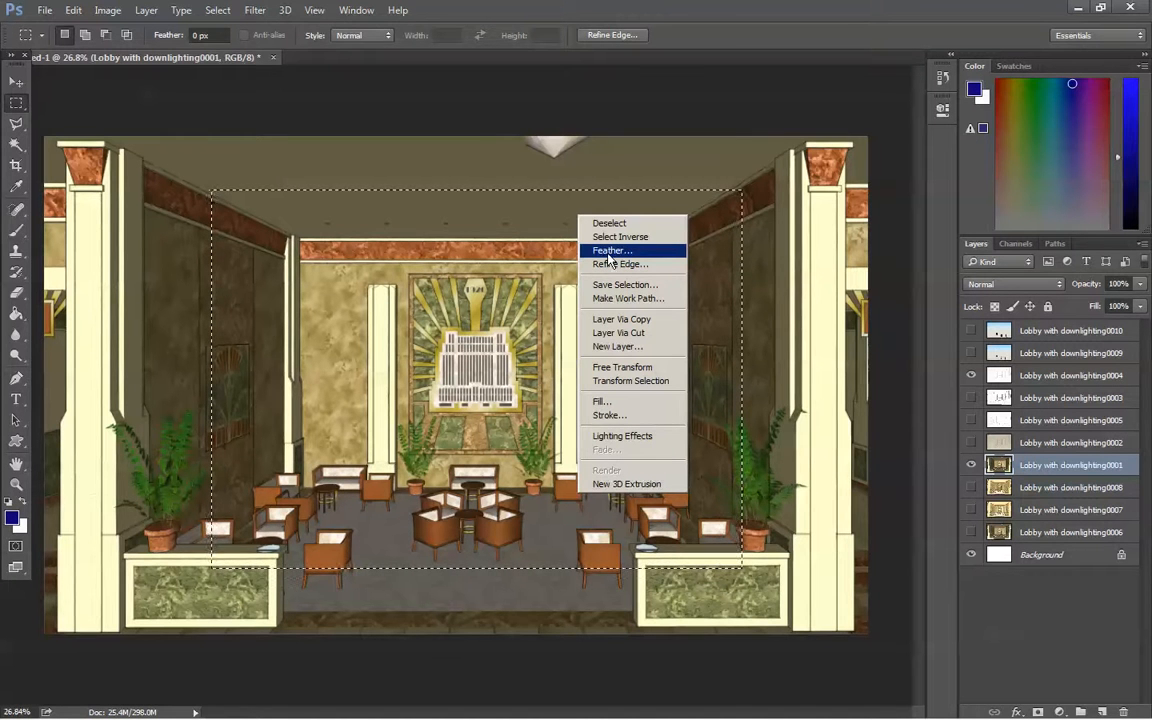
pyautogui.click(608, 251)
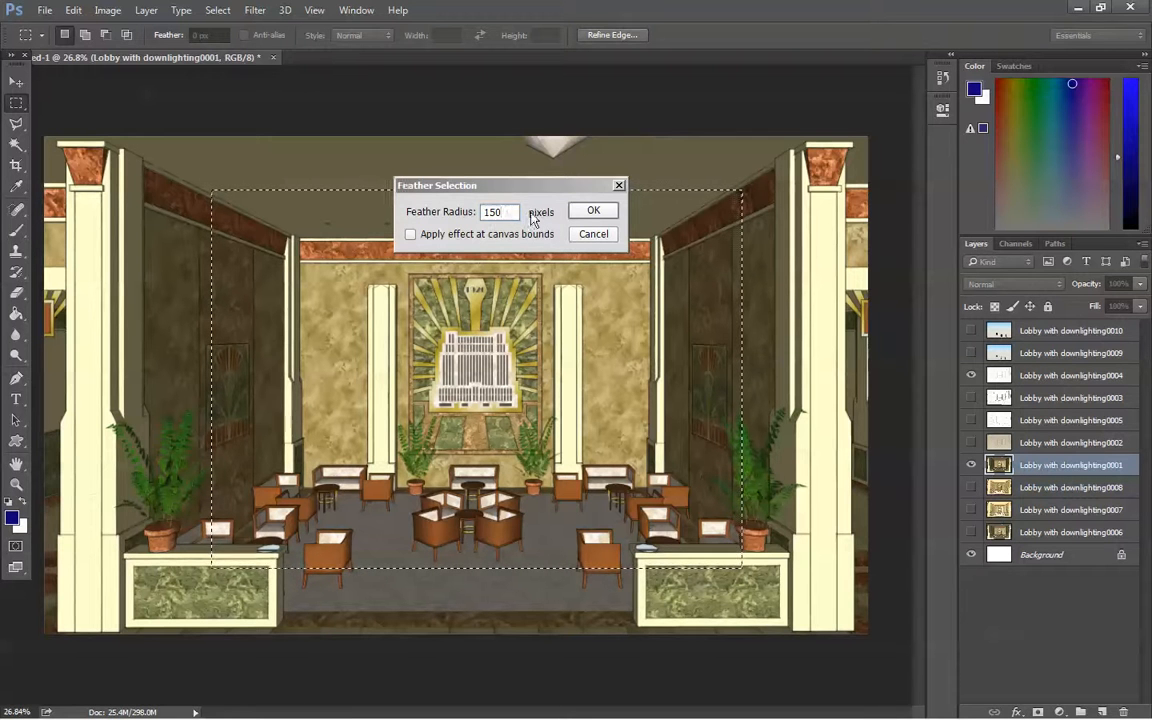
pyautogui.click(593, 213)
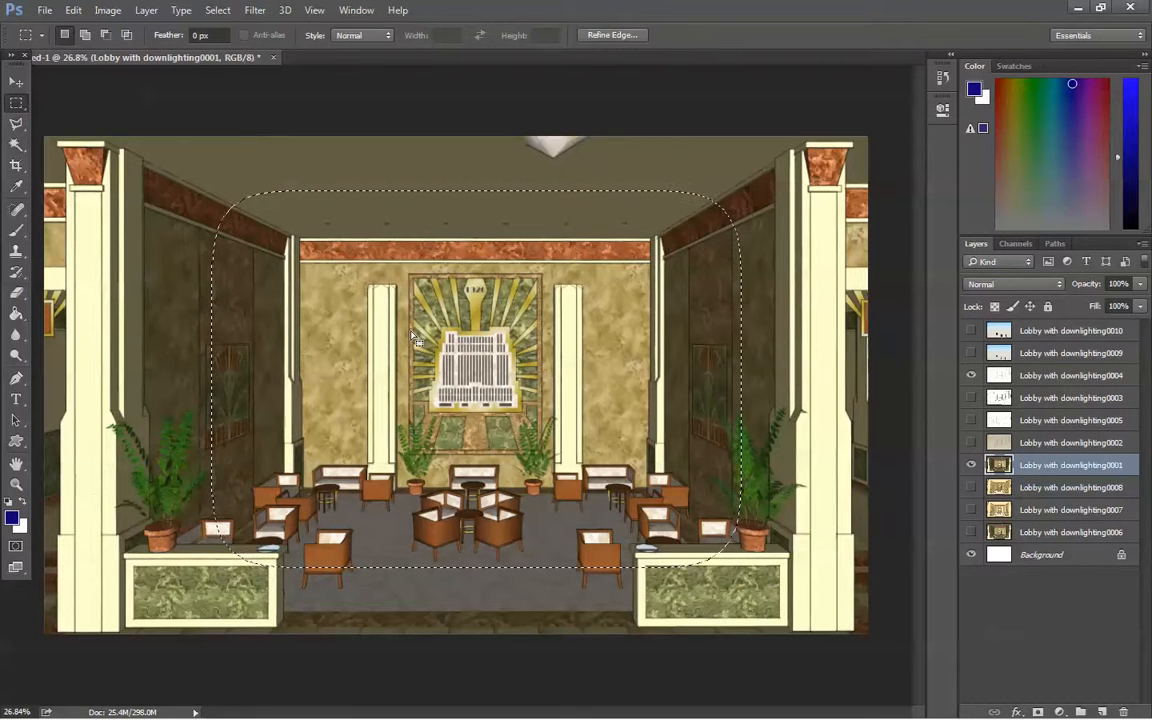
# - Try deleting the feathered middle area from the Lobby with downlighting0001 layer, and undo the deletion
pyautogui.press('Delete')
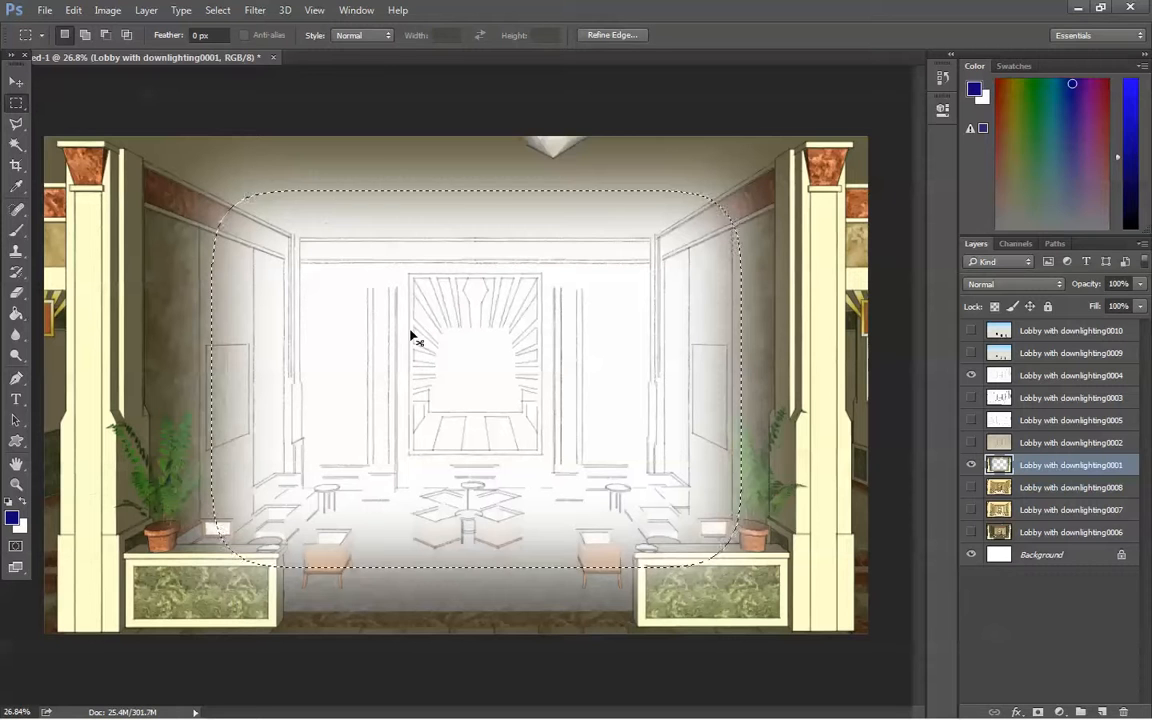
pyautogui.hotkey('ctrl', 'd')
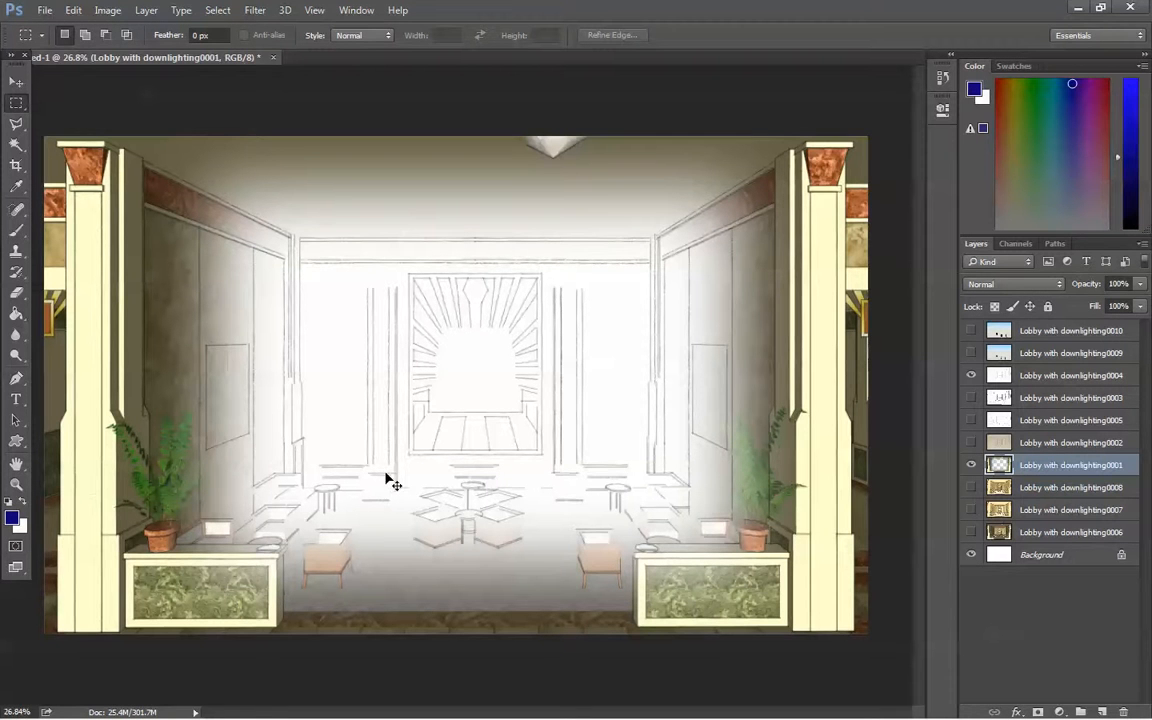
pyautogui.hotkey('ctrl', 'alt', 'z')
pyautogui.hotkey('ctrl', 'alt', 'z')
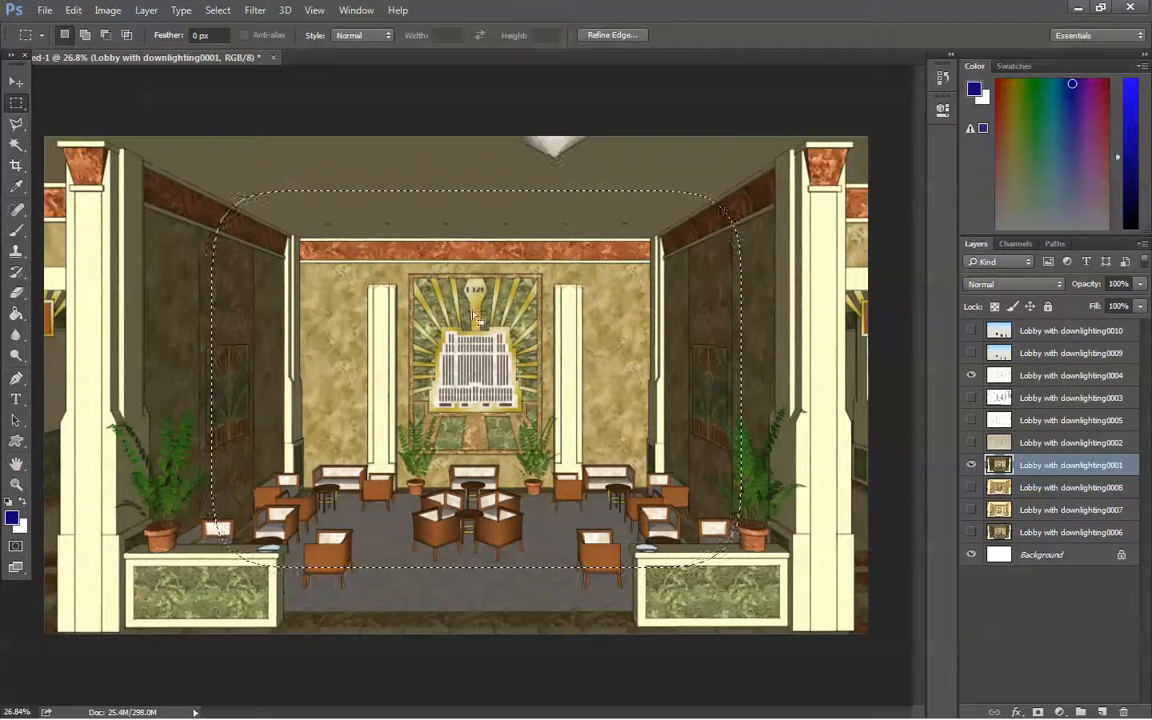
# - Invert the feathered selection to cover the area surrounding the middle of the lobby
pyautogui.rightClick(410, 227)
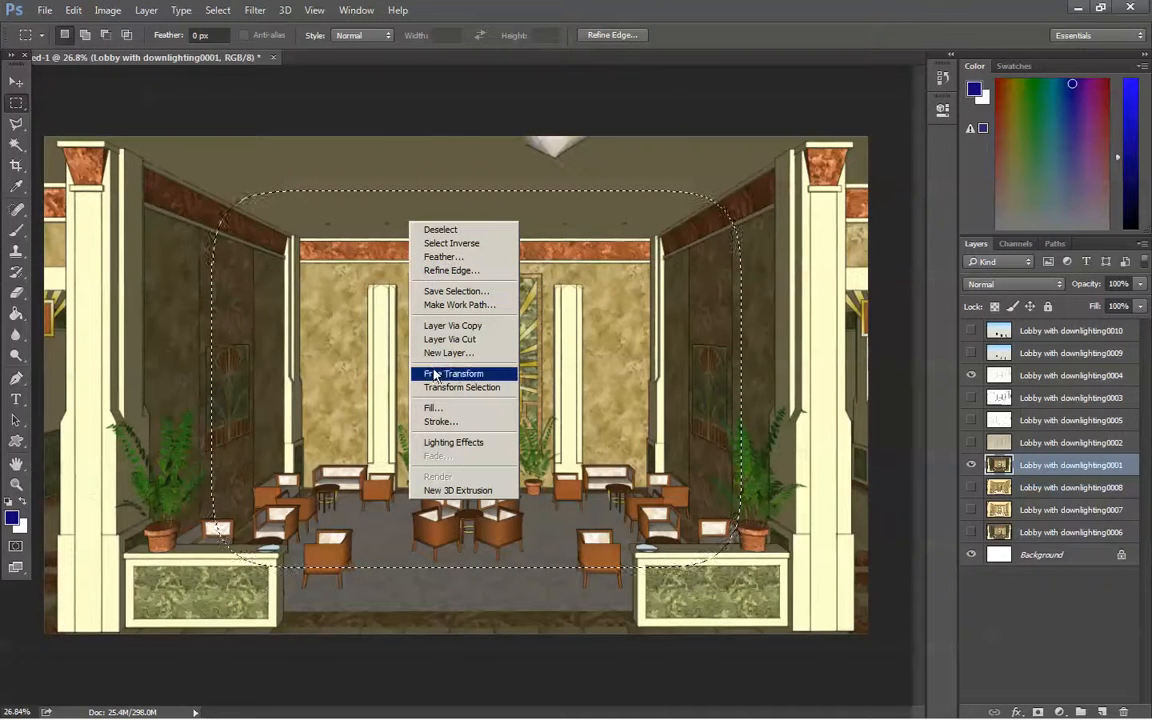
pyautogui.click(448, 245)
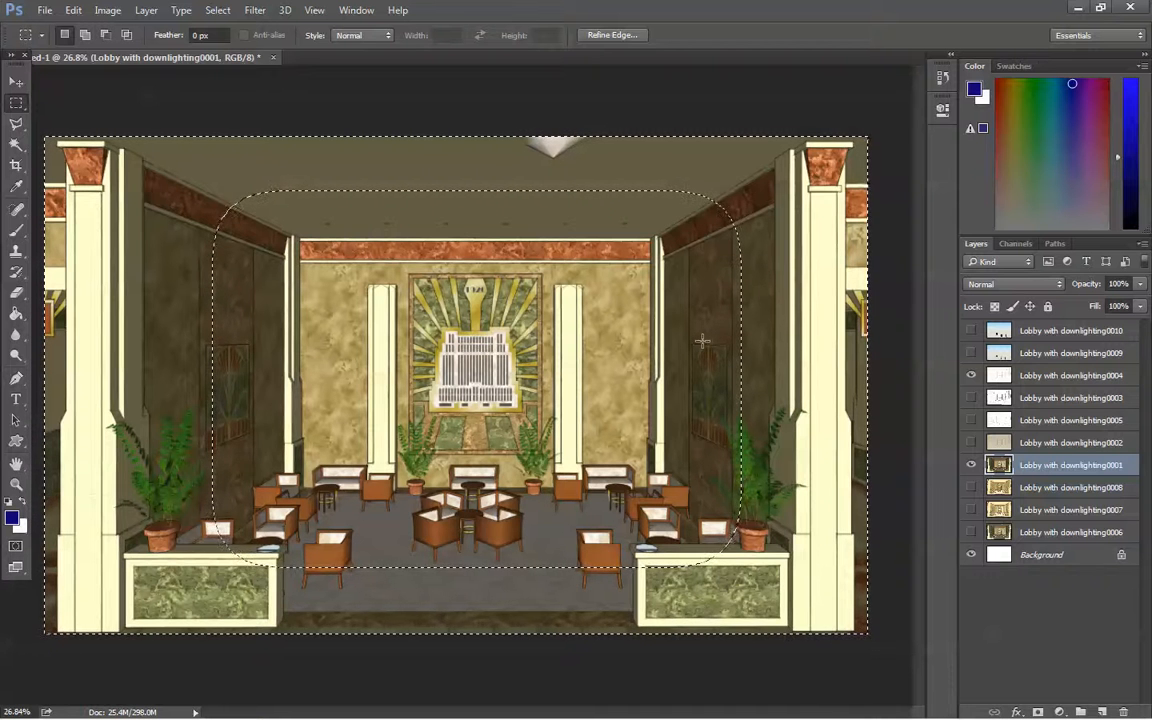
# - Try deleting the feathered outer area from the Lobby with downlighting0001 layer, and undo back to the inverted selection
pyautogui.press('Delete')
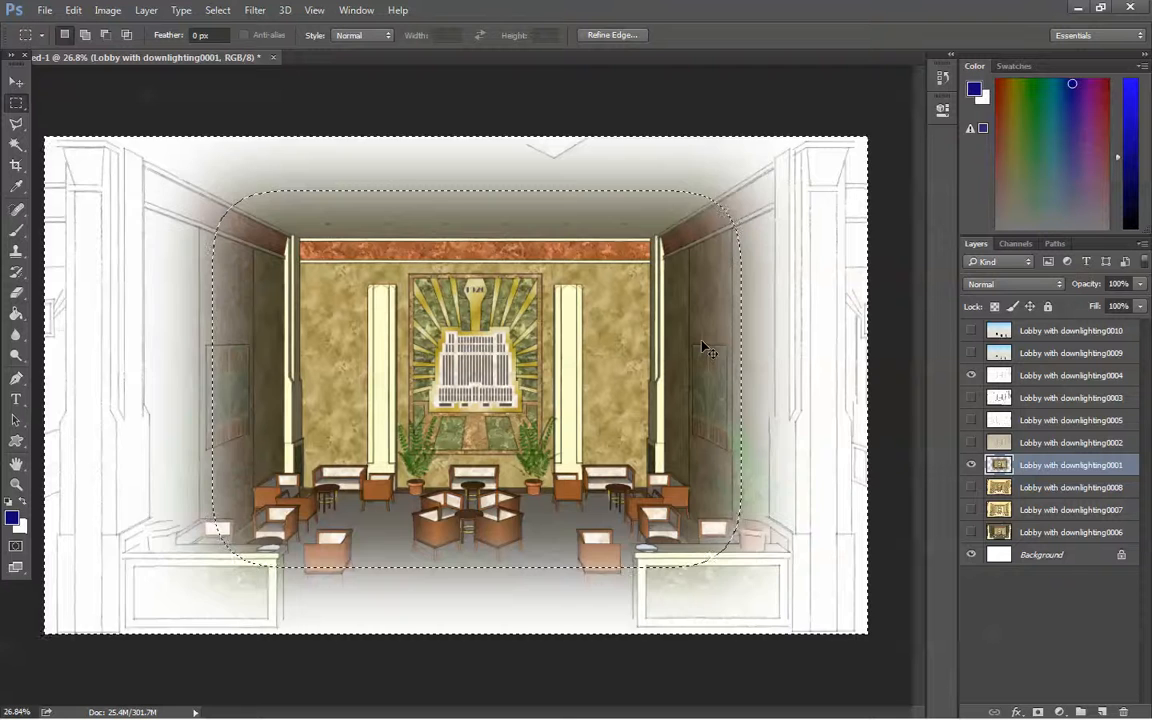
pyautogui.hotkey('ctrl', 'z')
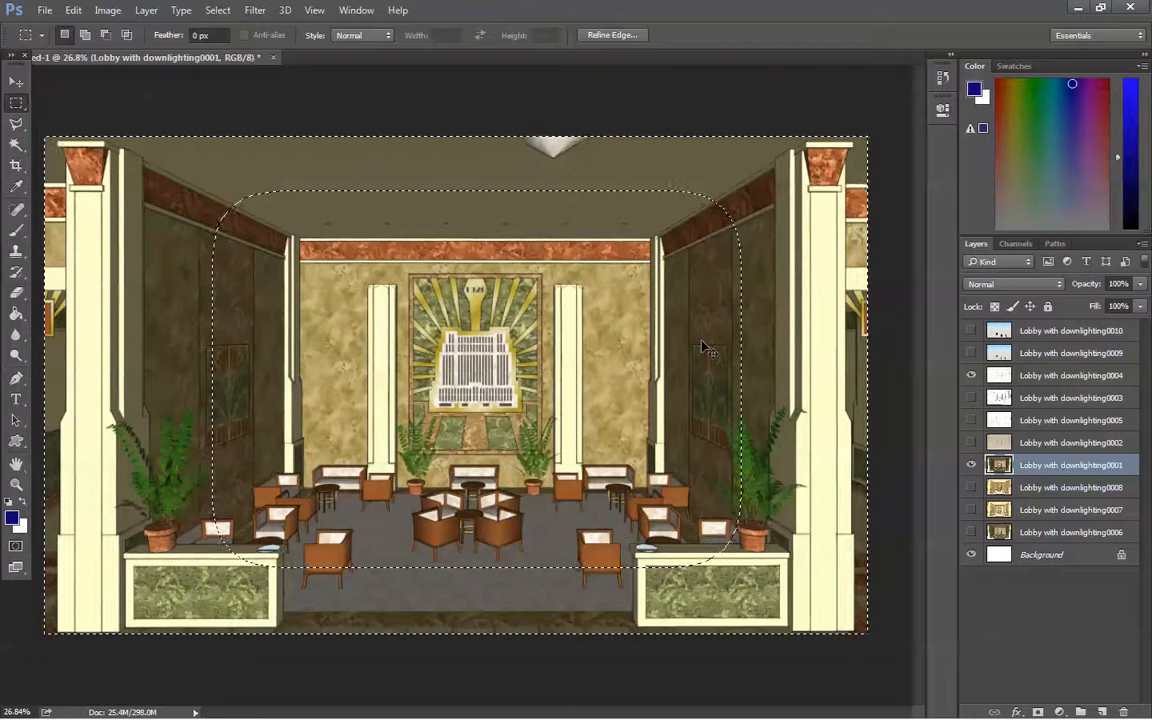
pyautogui.hotkey('ctrl', 'y')
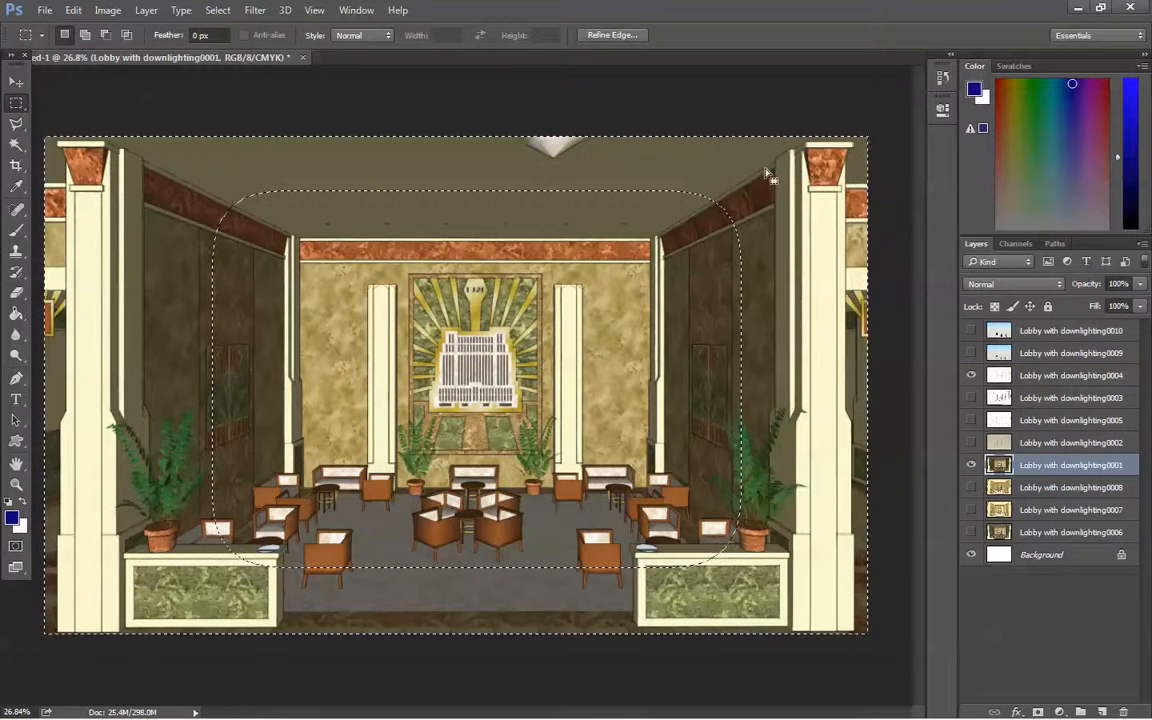
pyautogui.press('Delete')
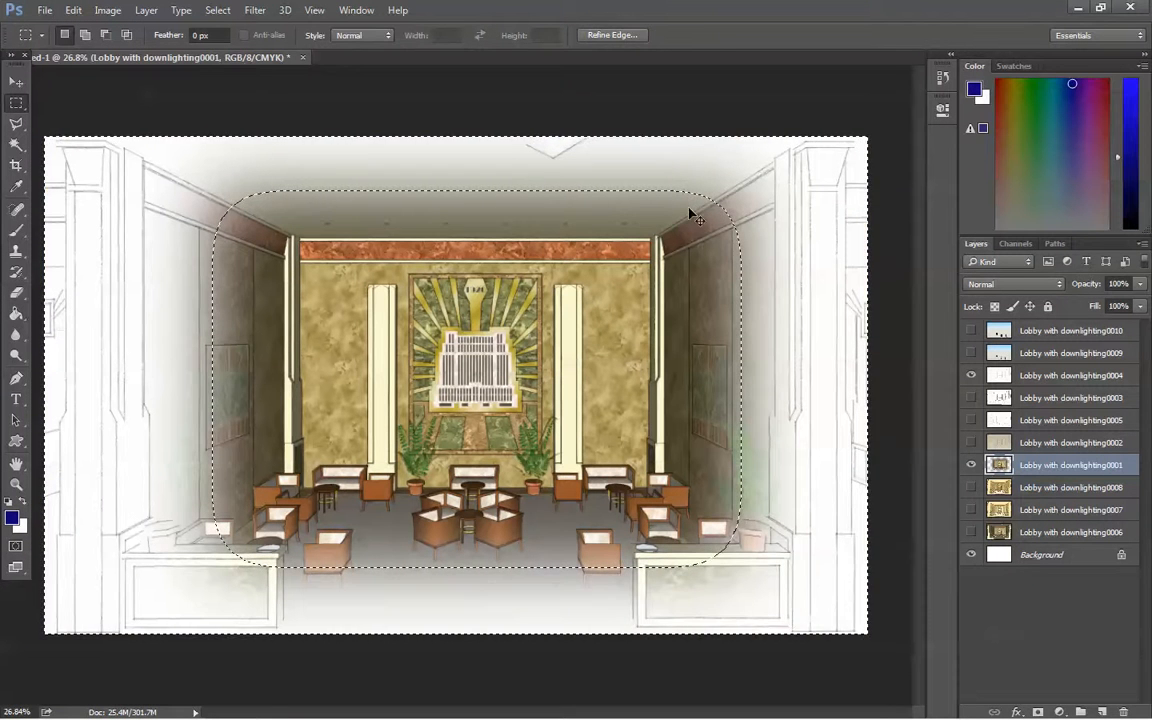
pyautogui.hotkey('ctrl', 'd')
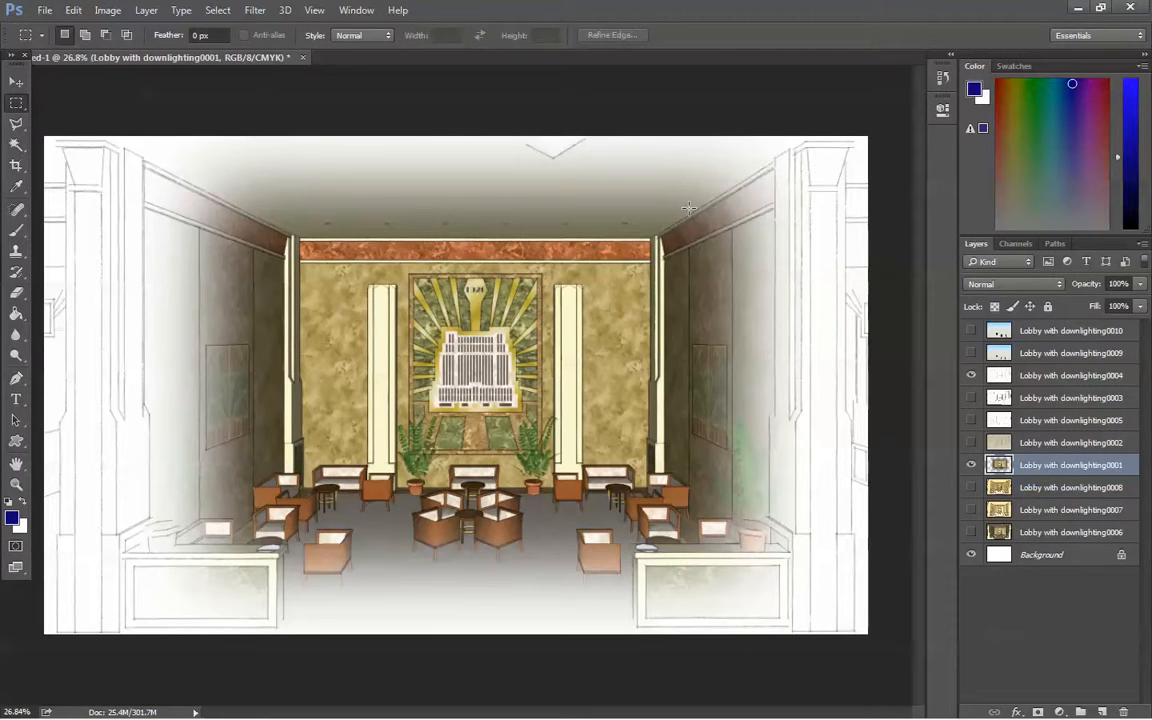
pyautogui.hotkey('ctrl', 'alt', 'z')
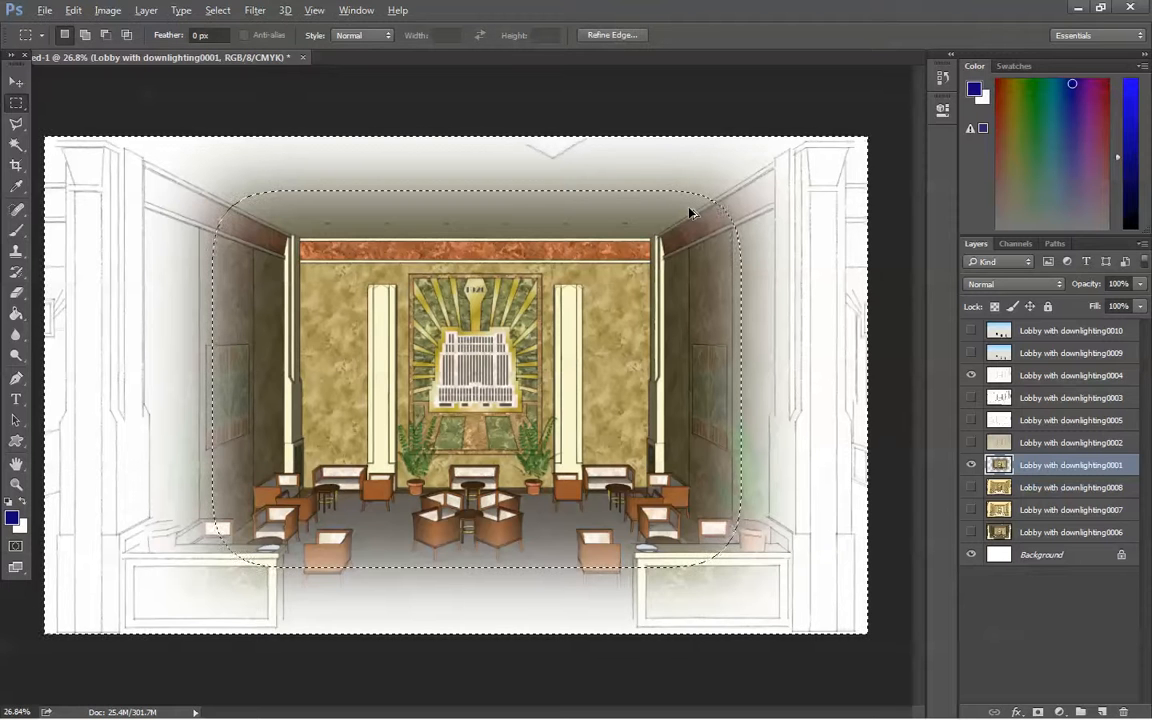
pyautogui.hotkey('ctrl', 'alt', 'z')
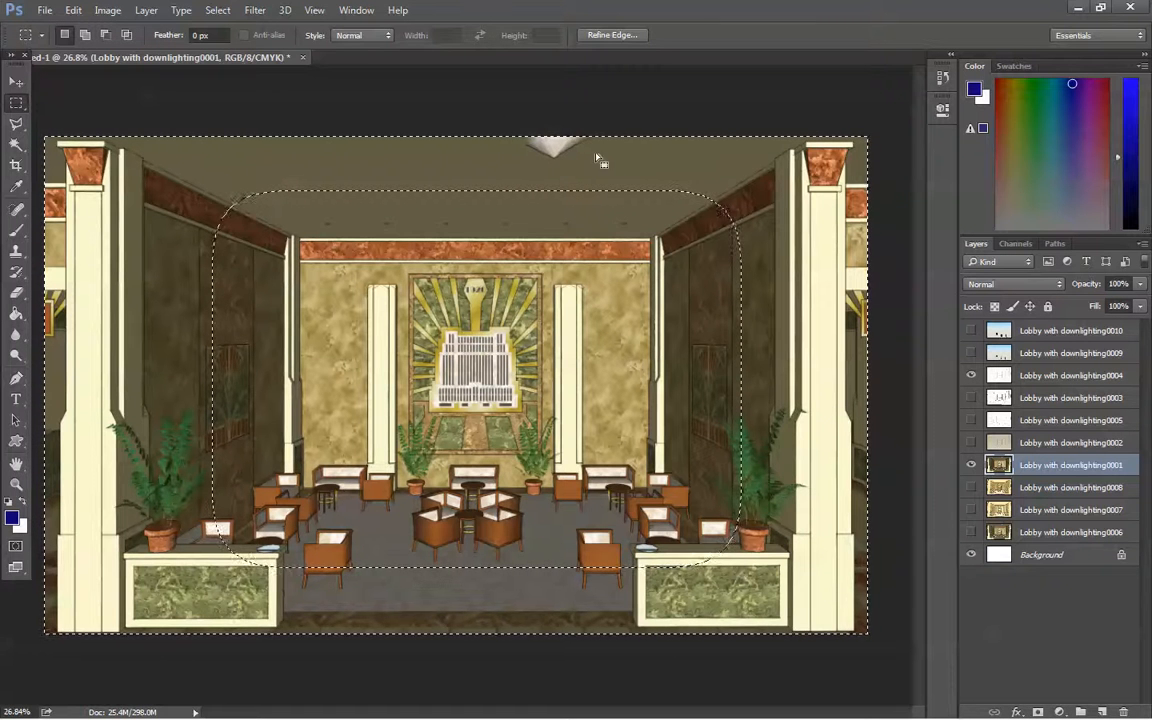
pyautogui.click(1062, 713)
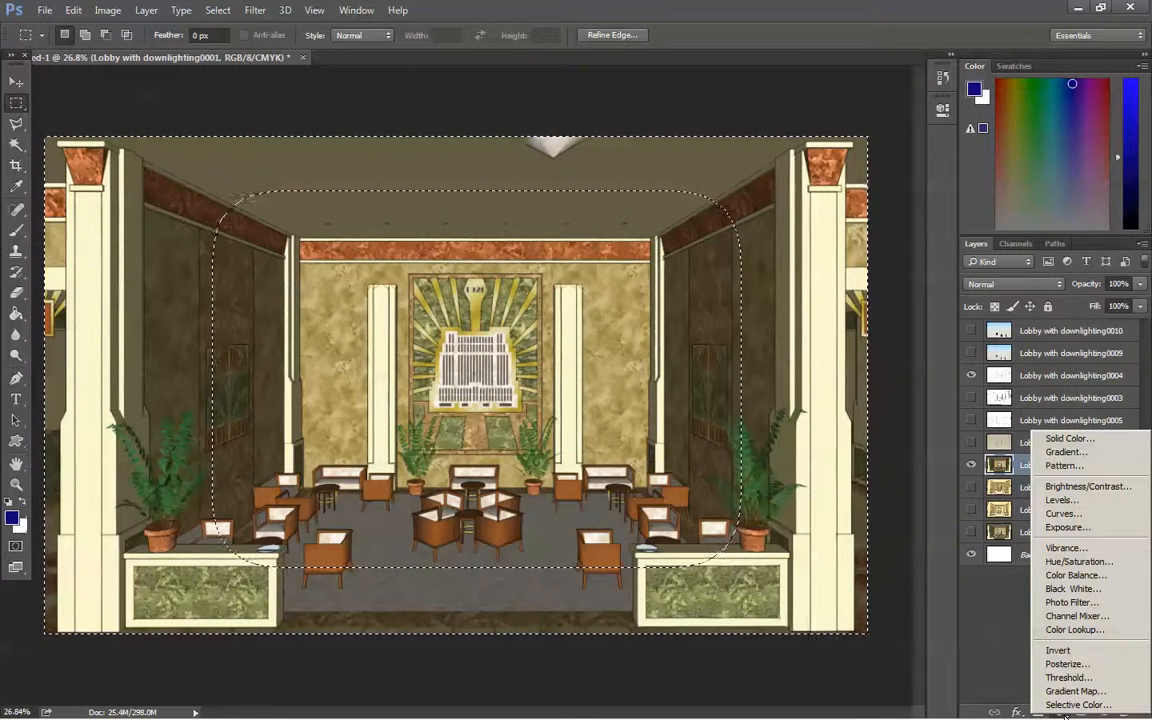
pyautogui.click(1070, 440)
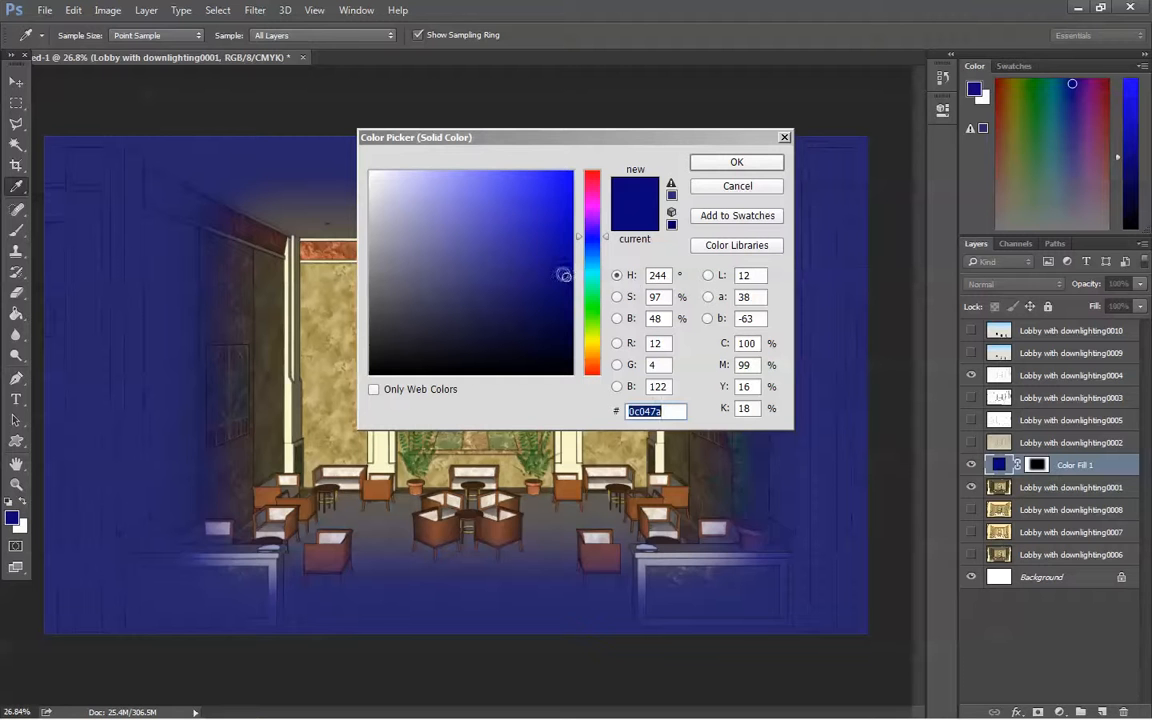
pyautogui.moveTo(564, 275)
pyautogui.mouseDown()
pyautogui.moveTo(463, 237)
pyautogui.moveTo(334, 150)
pyautogui.mouseUp()
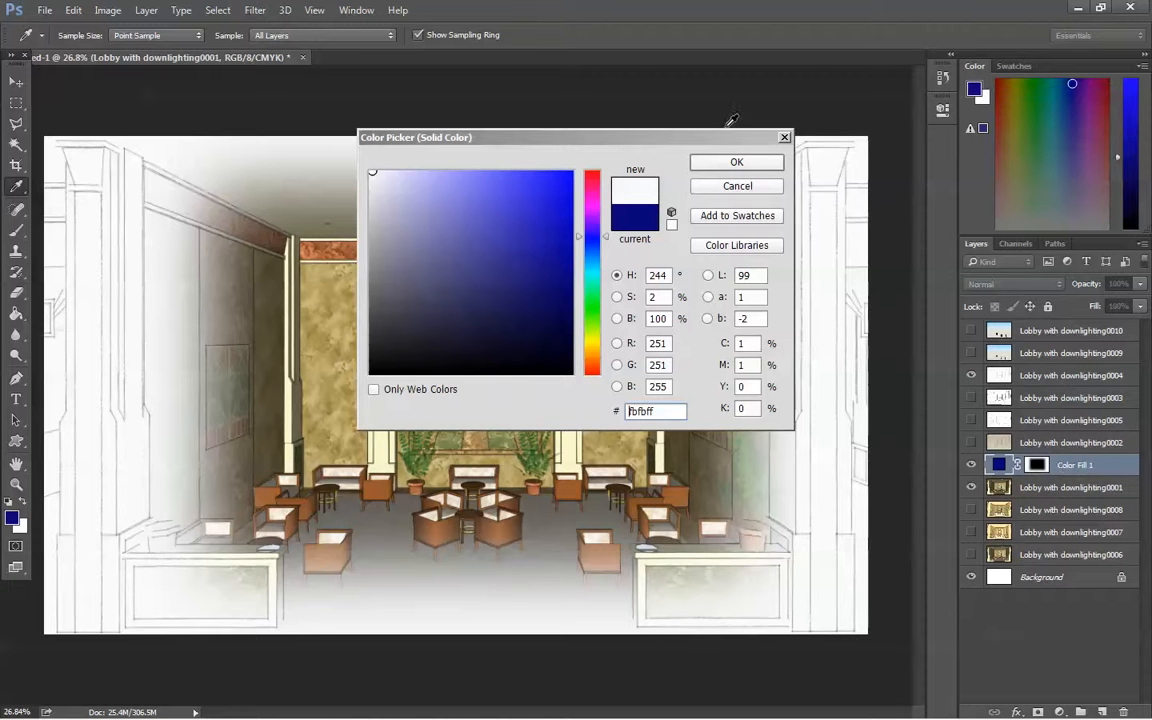
pyautogui.click(784, 140)
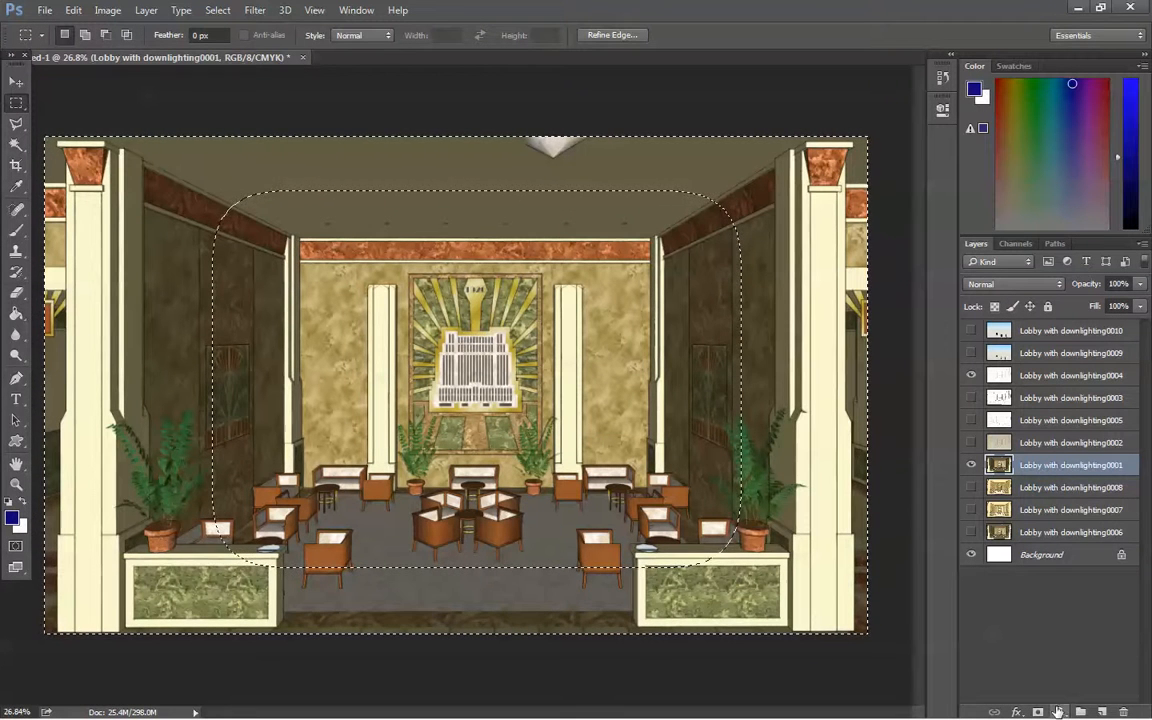
# - Add a white solid color fill layer masked to the inverted feathered selection, above the Lobby with downlighting0001 layer
pyautogui.click(1058, 712)
pyautogui.click(1068, 431)
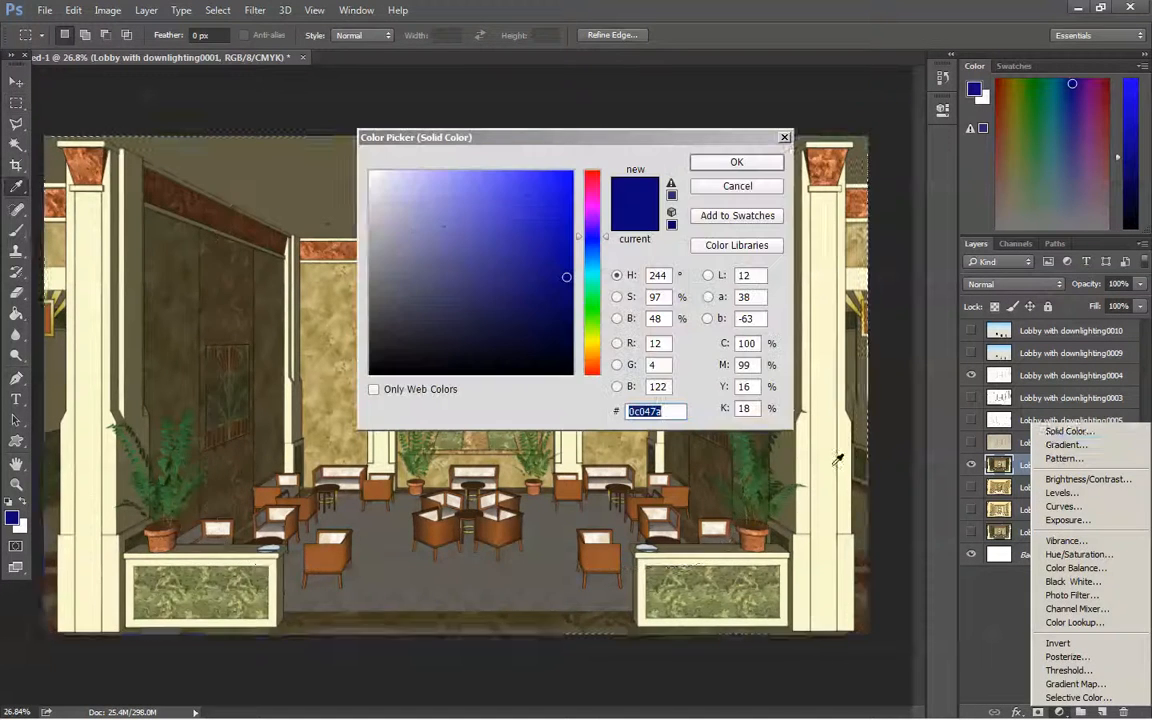
pyautogui.moveTo(509, 250)
pyautogui.mouseDown()
pyautogui.moveTo(570, 282)
pyautogui.moveTo(340, 165)
pyautogui.moveTo(354, 130)
pyautogui.mouseUp()
pyautogui.click(712, 163)
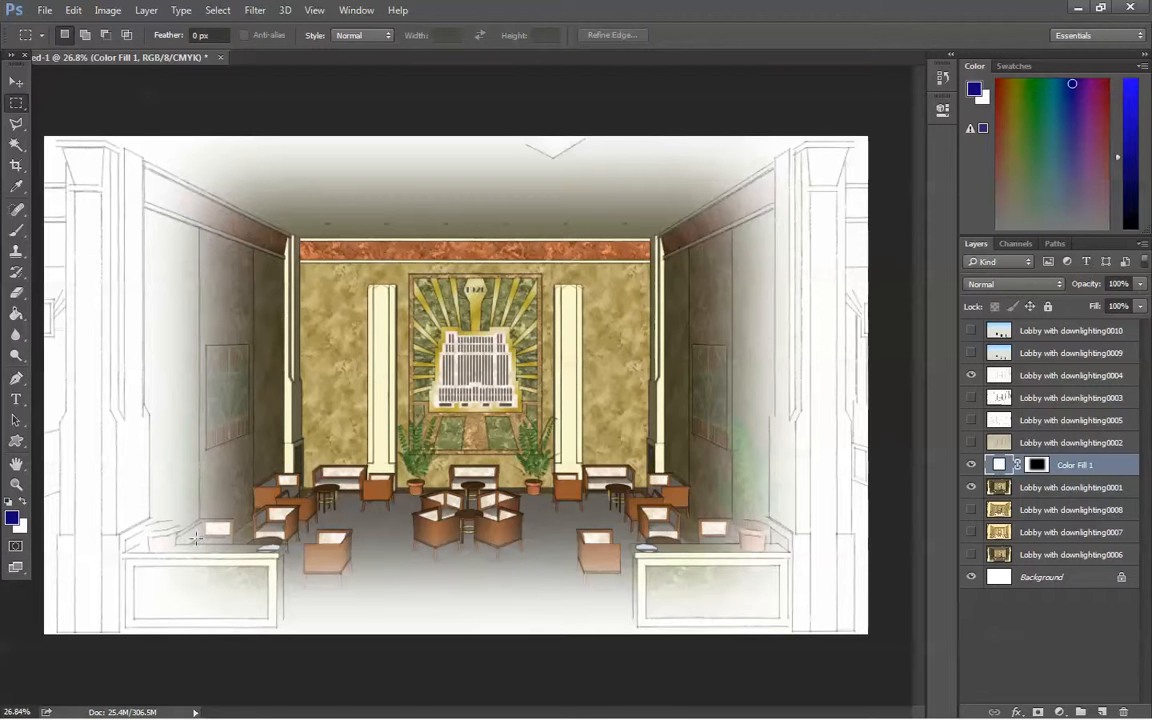
# - Compare the image with and without the white color fill layer, and lower the fill layer's opacity to 54%
pyautogui.click(971, 465)
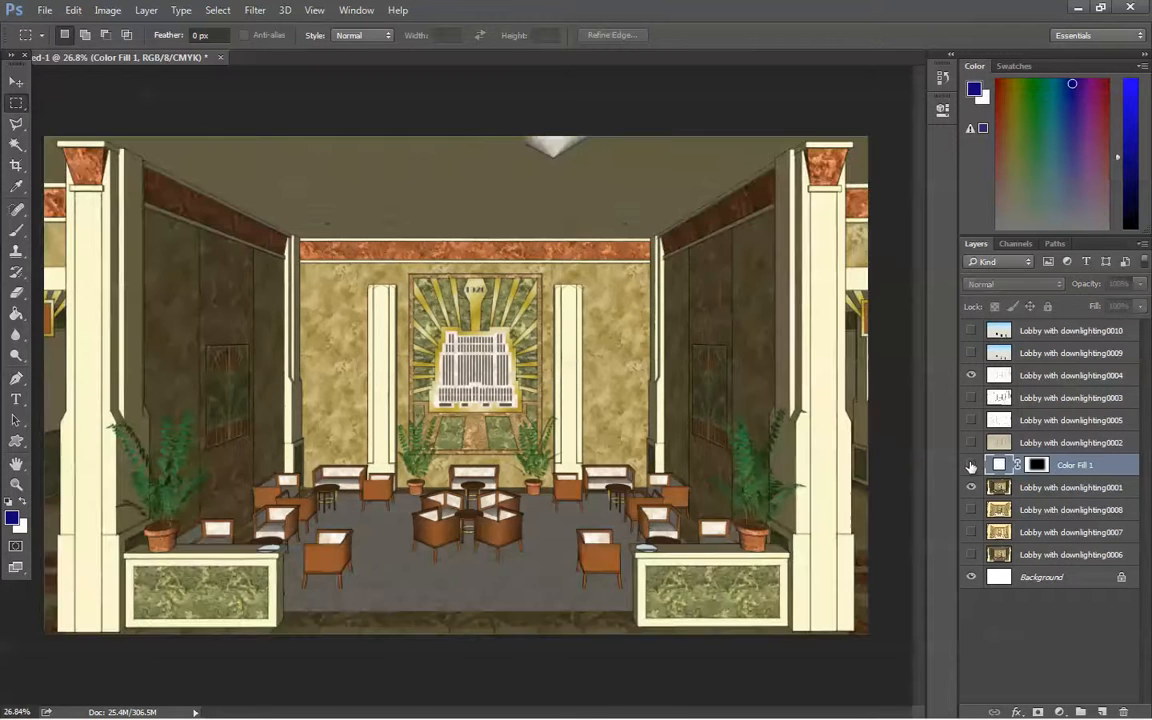
pyautogui.click(971, 465)
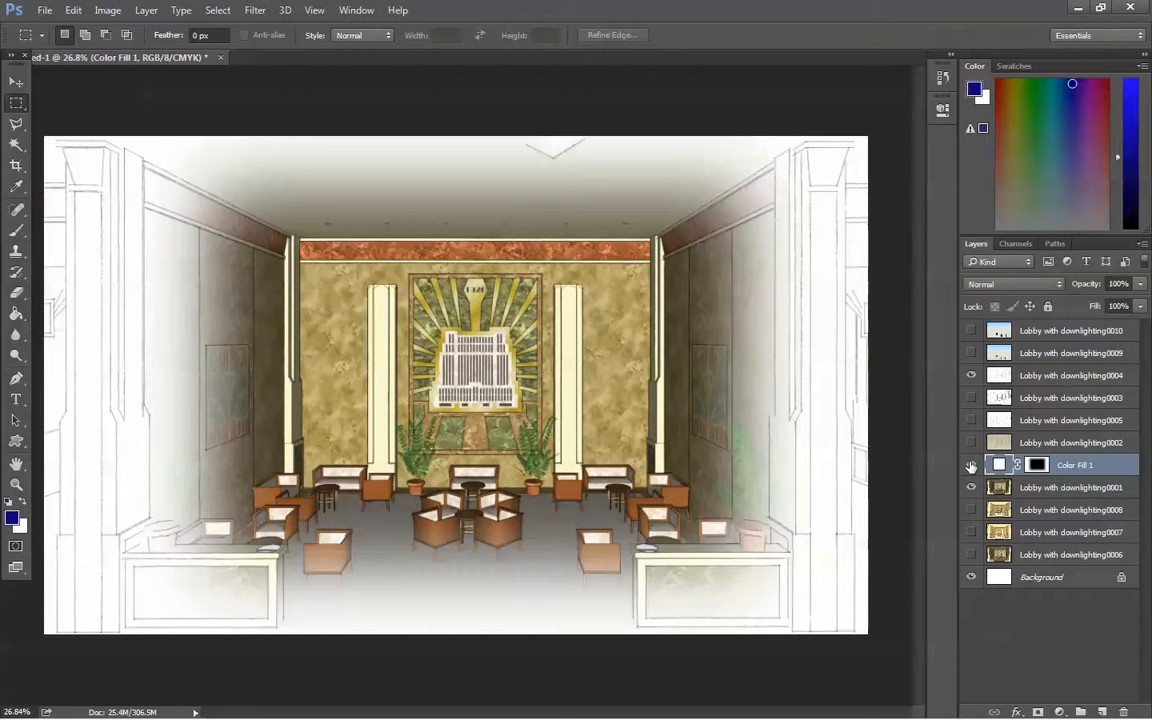
pyautogui.click(1143, 291)
pyautogui.moveTo(1139, 303); pyautogui.dragTo(1102, 307)
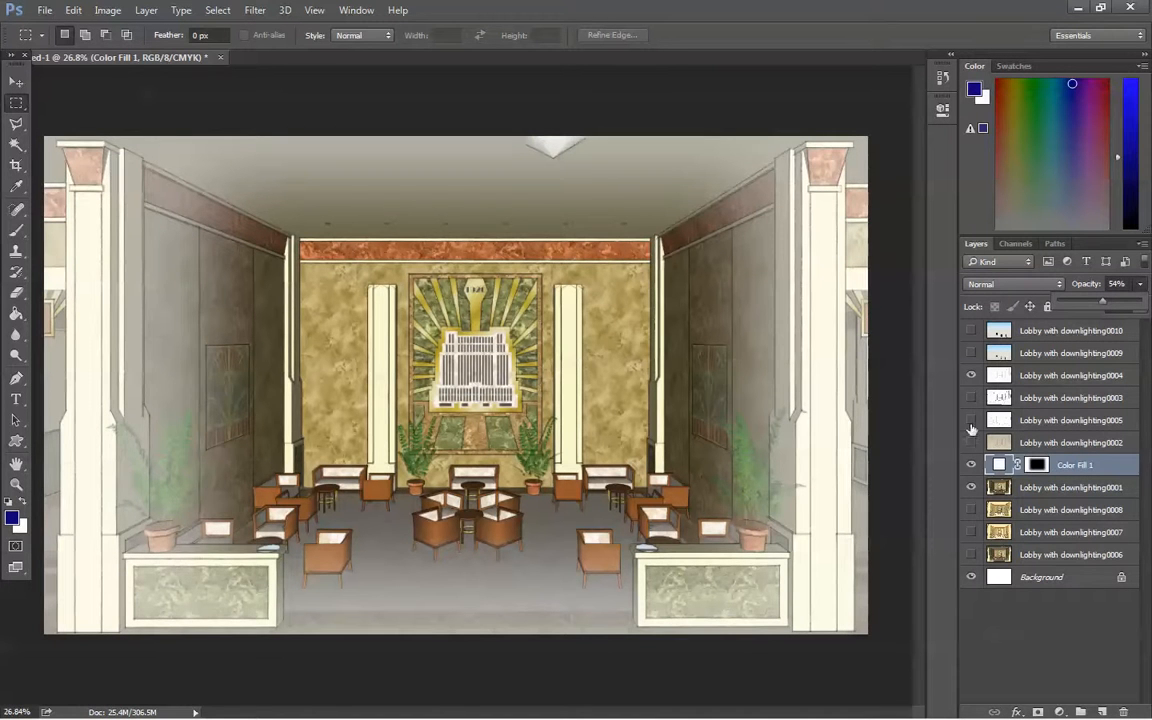
# - Show the Lobby with downlighting0003 line layer in place of 0004 and set its blend mode to Multiply
pyautogui.click(971, 375)
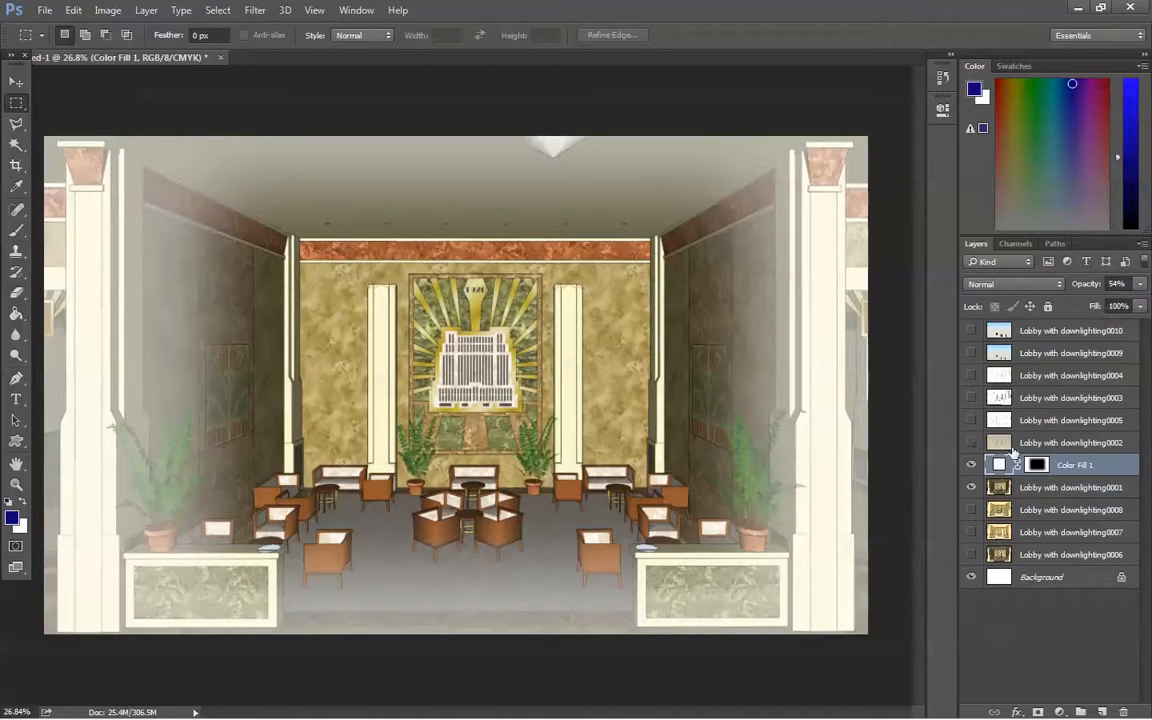
pyautogui.click(972, 442)
pyautogui.click(972, 442)
pyautogui.click(971, 397)
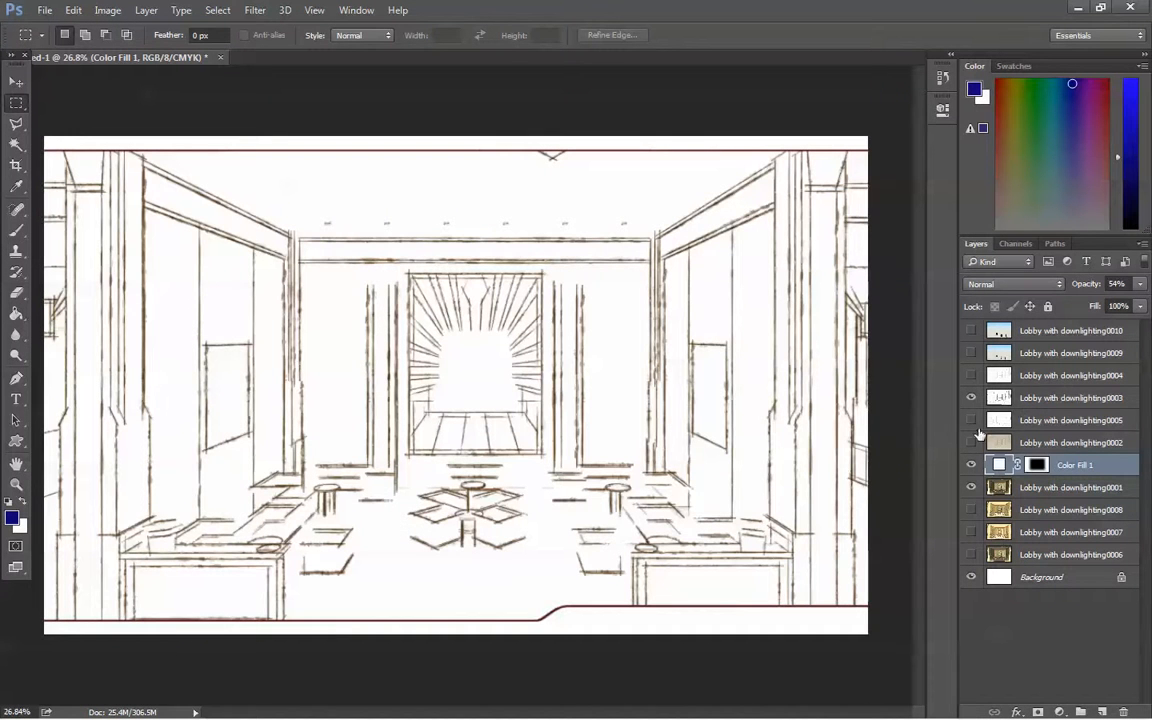
pyautogui.click(1035, 398)
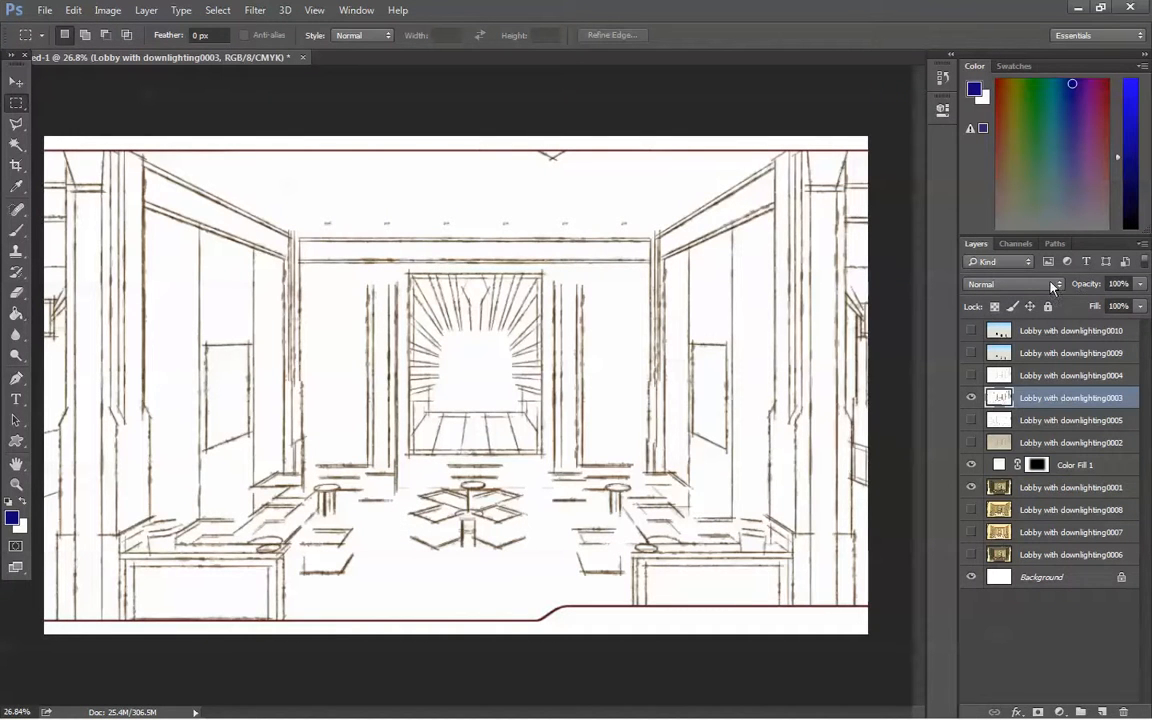
pyautogui.click(1052, 285)
pyautogui.click(1033, 342)
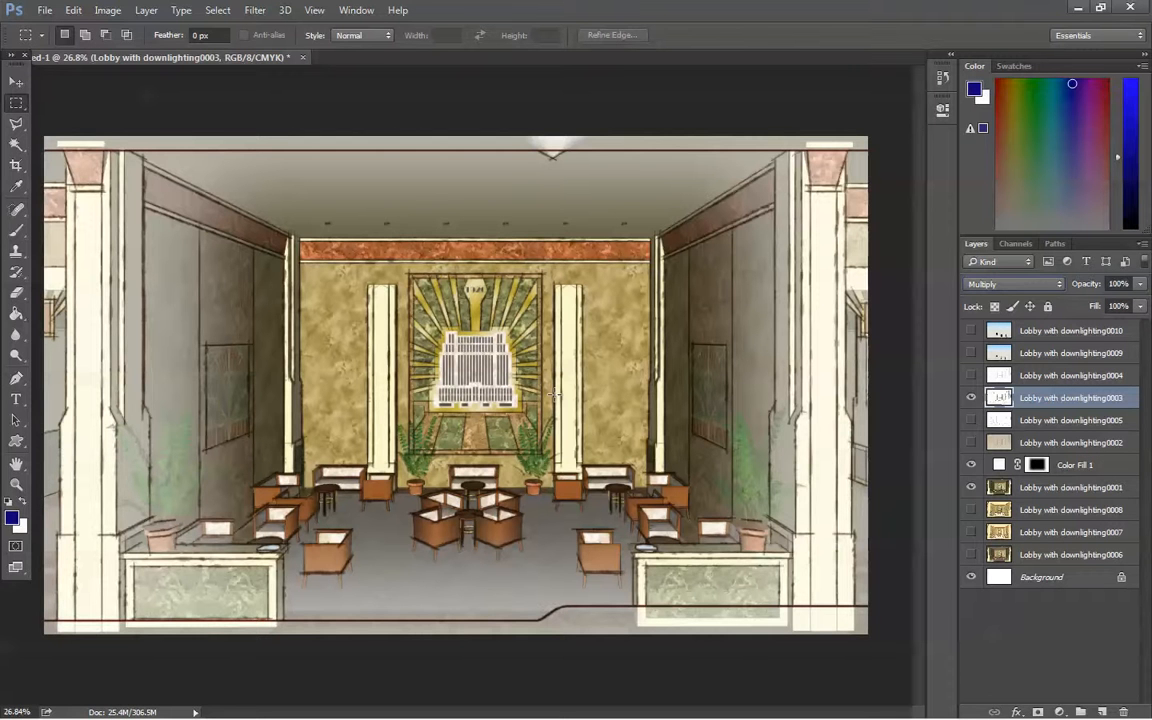
# - Show the Lobby with downlighting0010 layer and delete its sky and ground with the Magic Wand, keeping only the people silhouettes
pyautogui.click(972, 331)
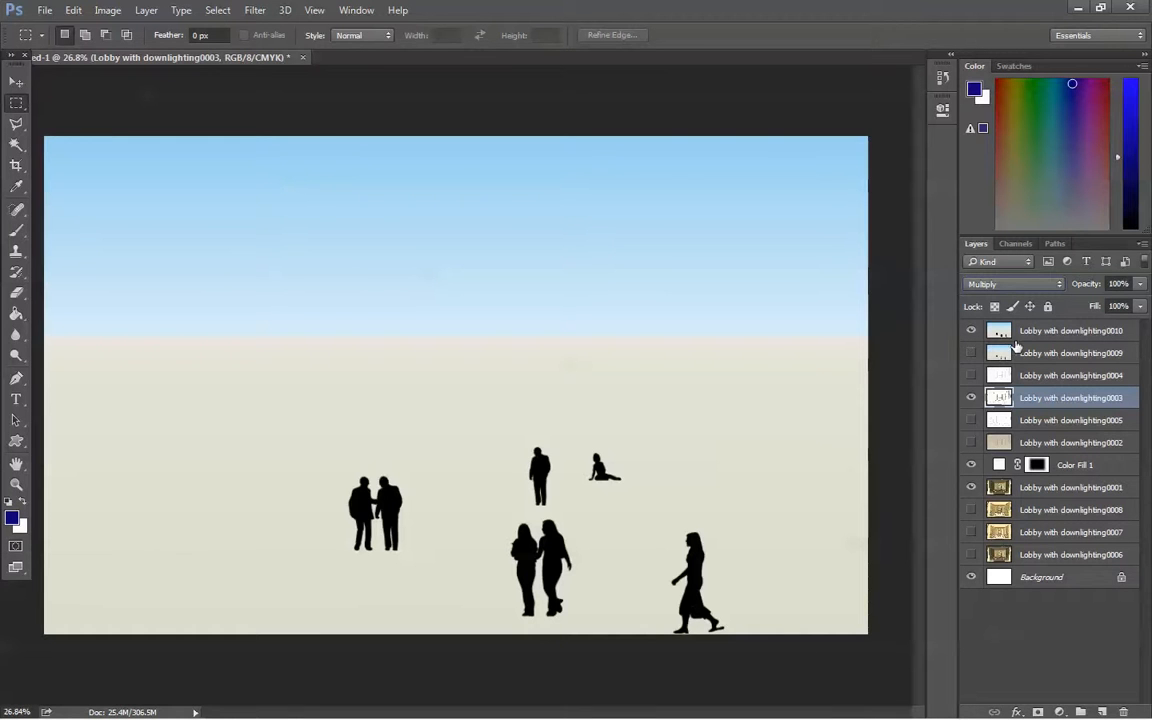
pyautogui.click(1045, 332)
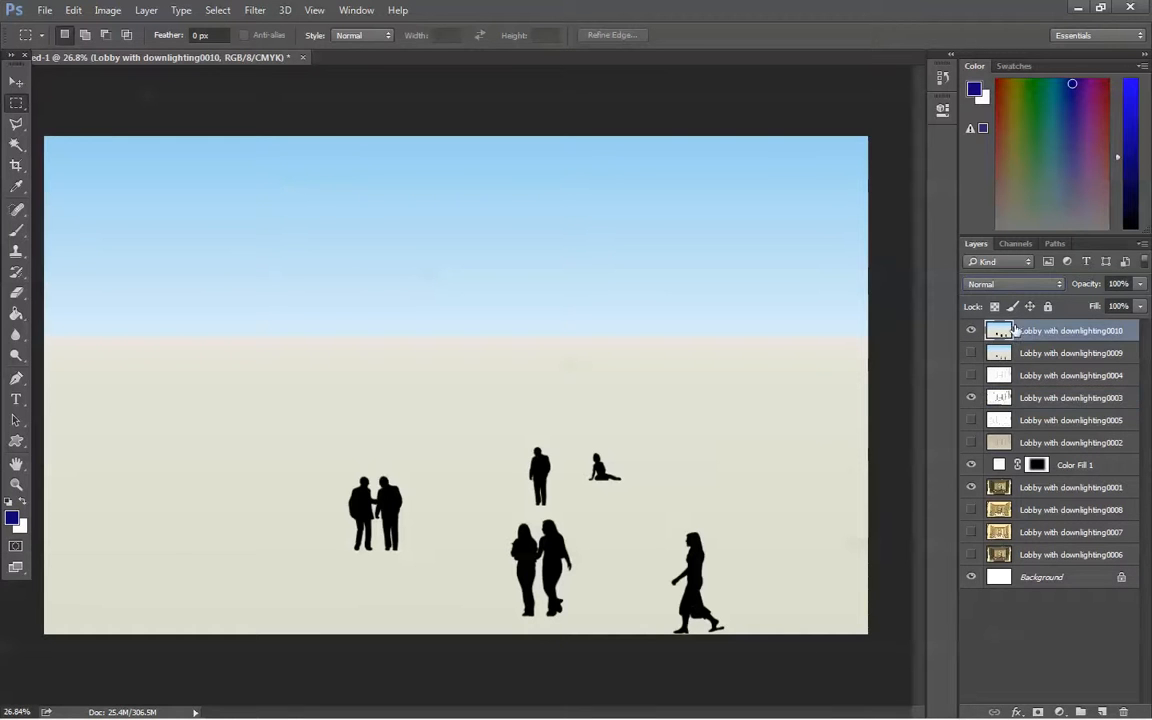
pyautogui.click(16, 145)
pyautogui.click(266, 234)
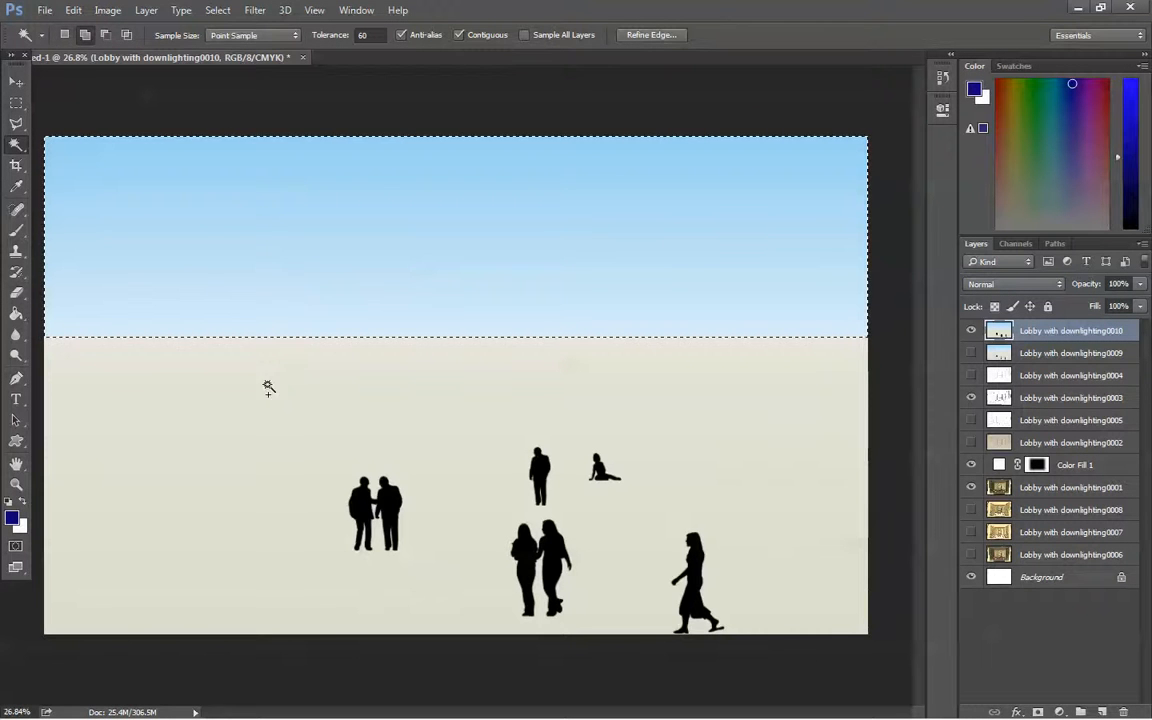
pyautogui.keyDown('shift'); pyautogui.click(402, 380); pyautogui.keyUp('shift')
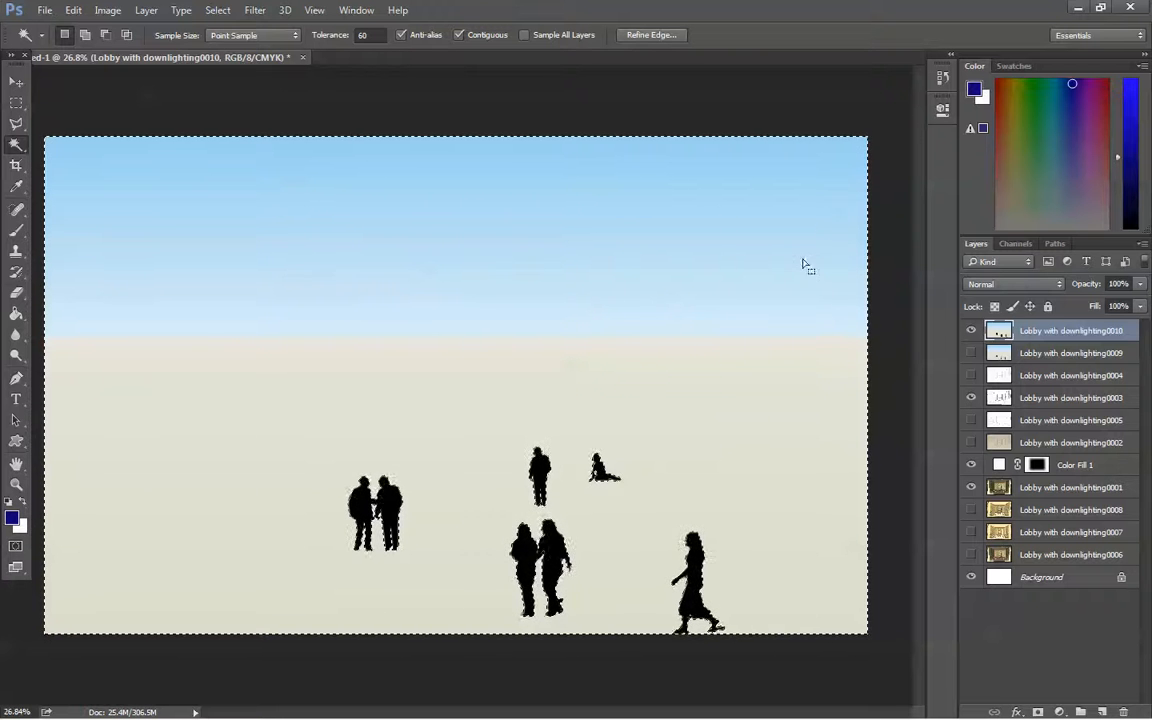
pyautogui.press('Delete')
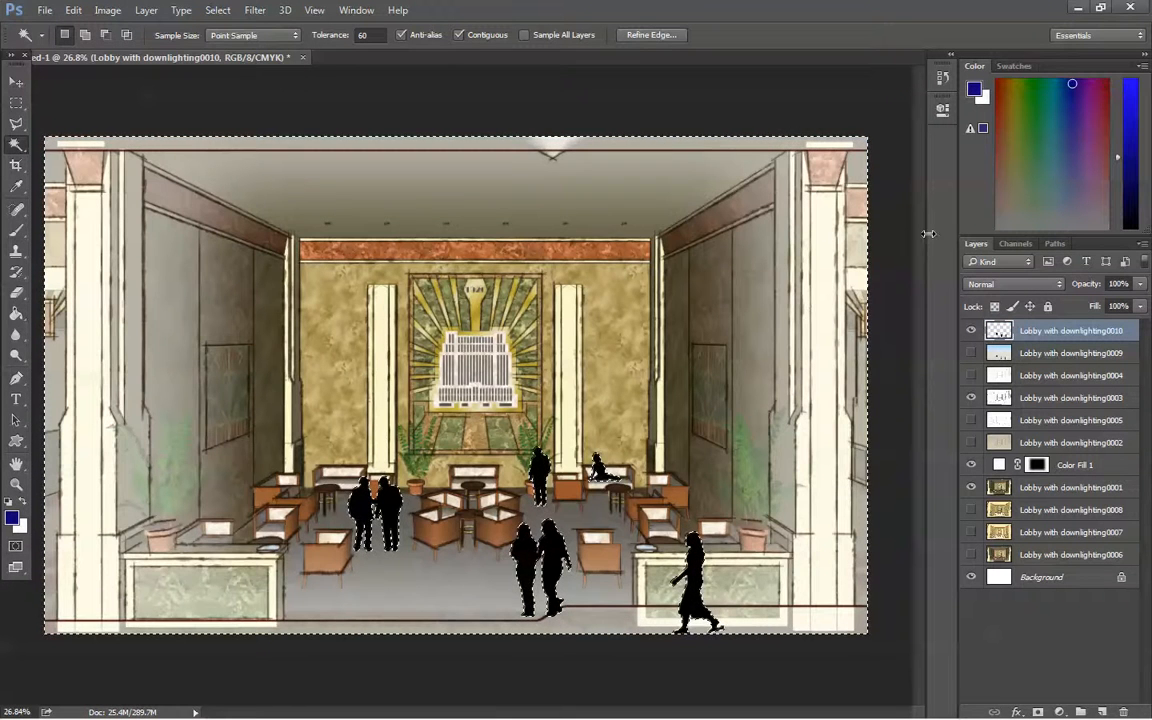
pyautogui.hotkey('ctrl', 'd')
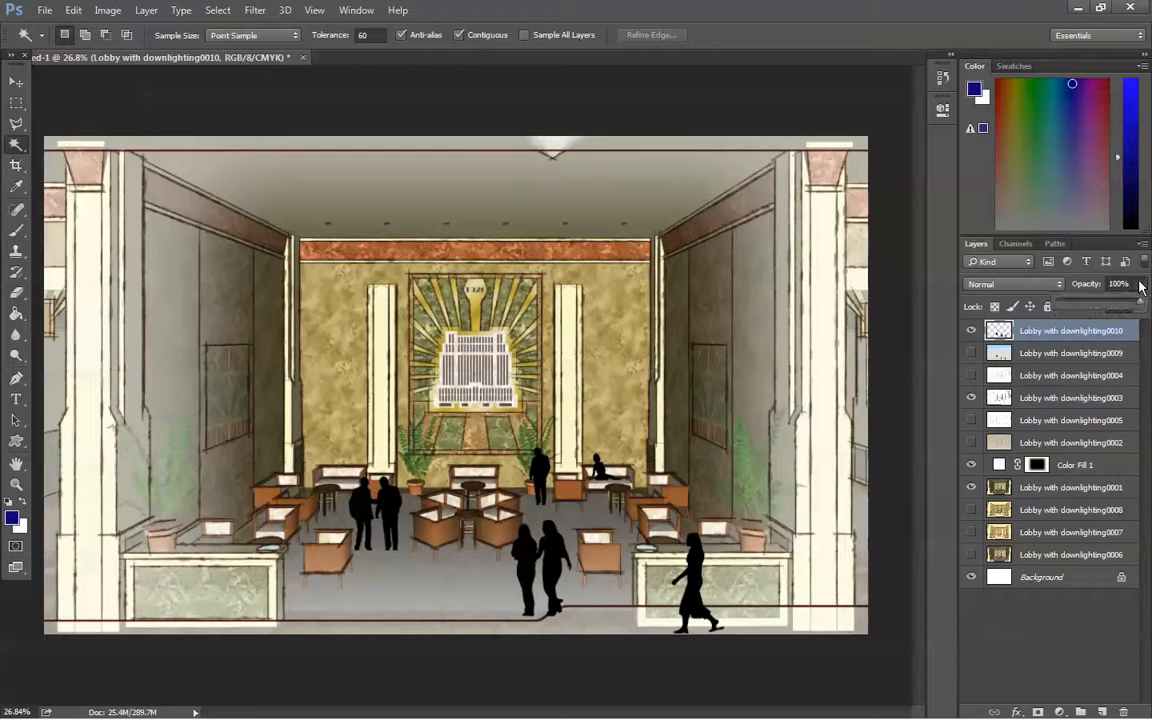
# - Try a lower opacity on the Lobby with downlighting0010 people layer and restore it to 100%
pyautogui.moveTo(1139, 285); pyautogui.dragTo(995, 302)
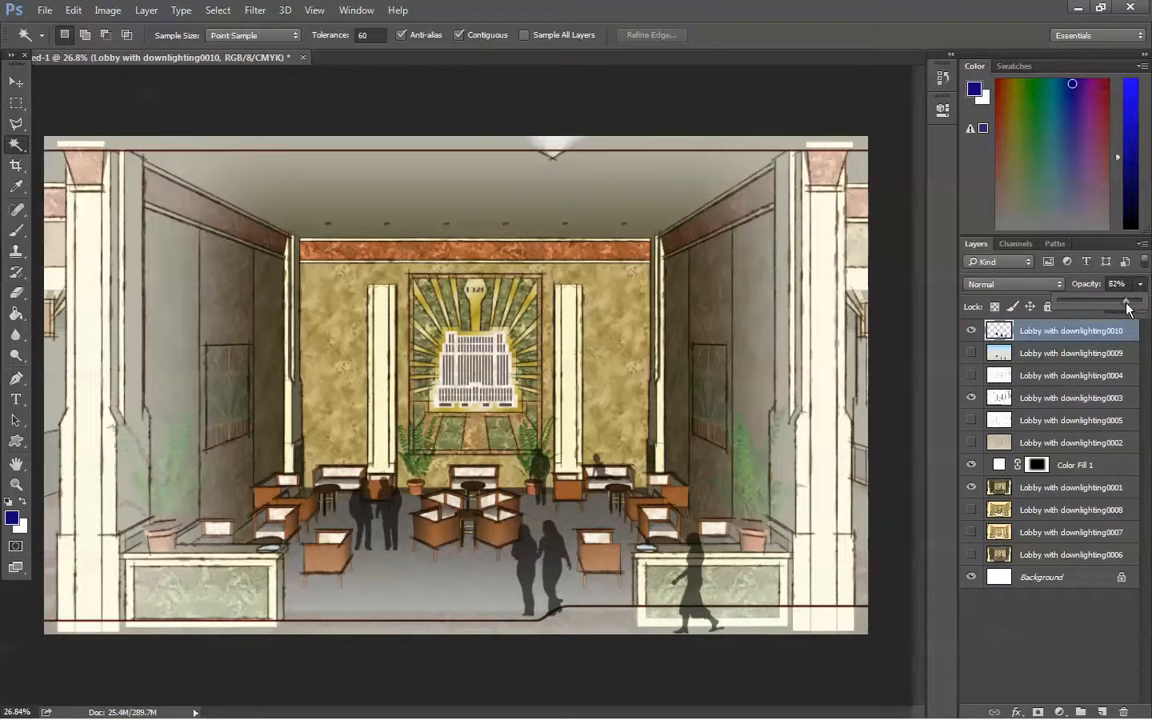
pyautogui.moveTo(1107, 306); pyautogui.dragTo(1140, 306)
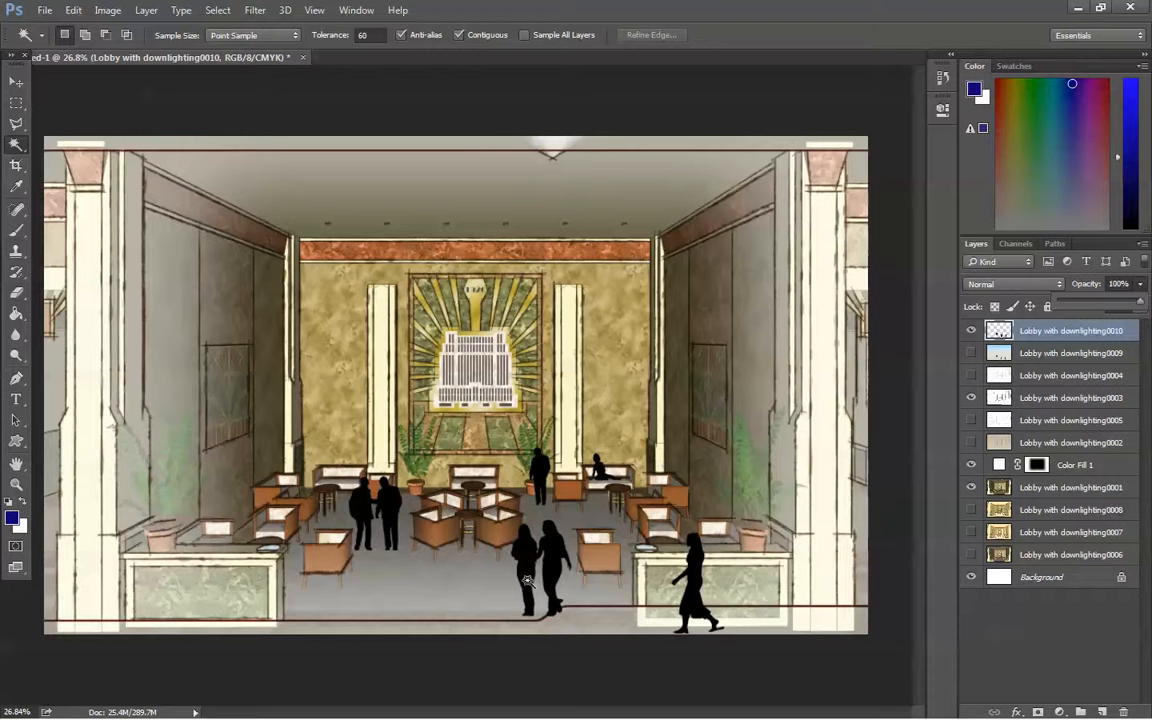
# - Try filling all the people silhouettes with 50% Gray, selecting them with the non-contiguous Magic Wand, and clear the selection
pyautogui.click(15, 146)
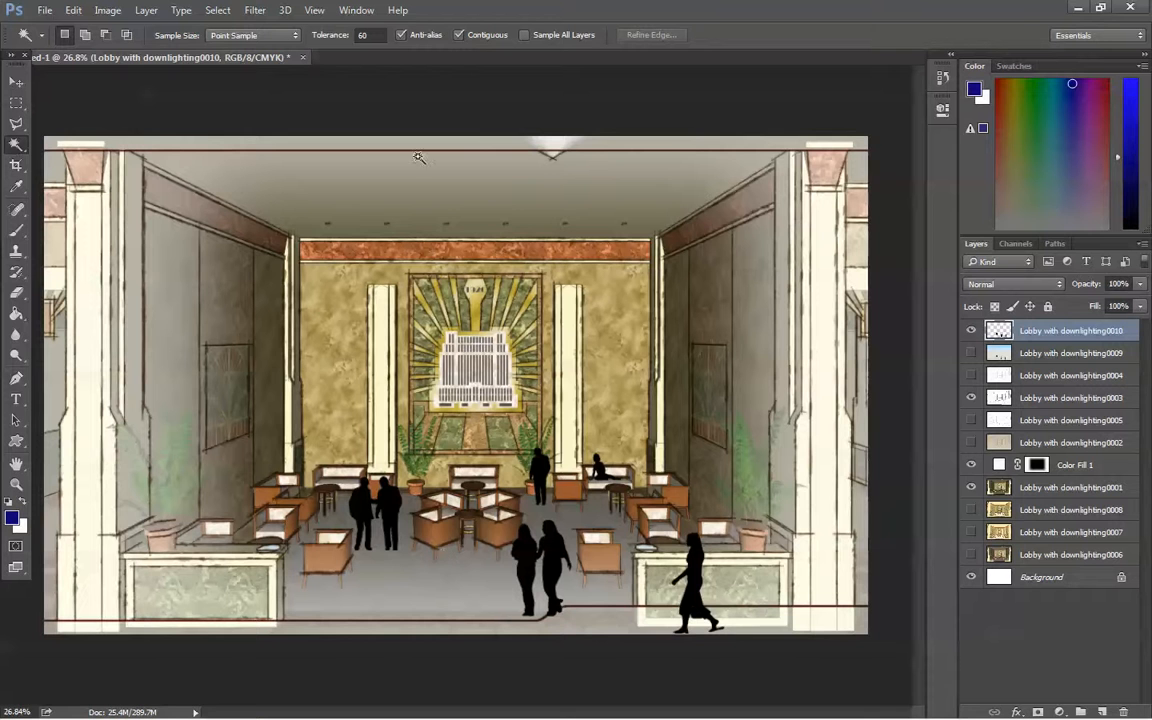
pyautogui.click(459, 36)
pyautogui.click(556, 553)
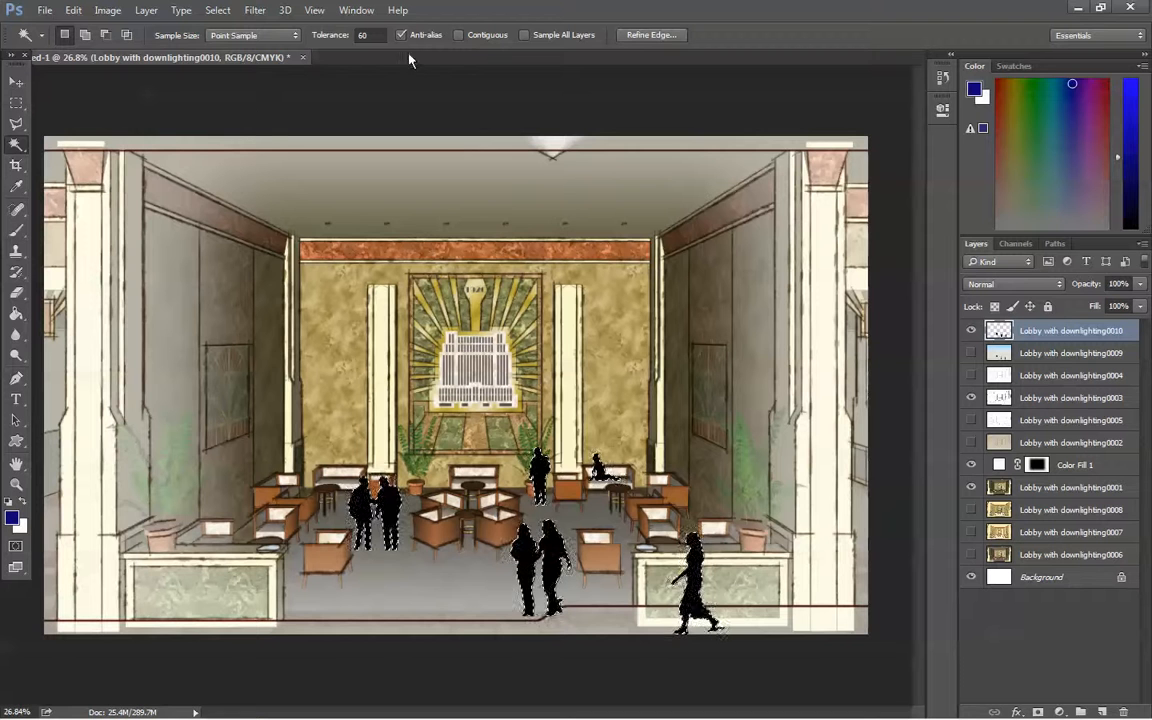
pyautogui.click(70, 12)
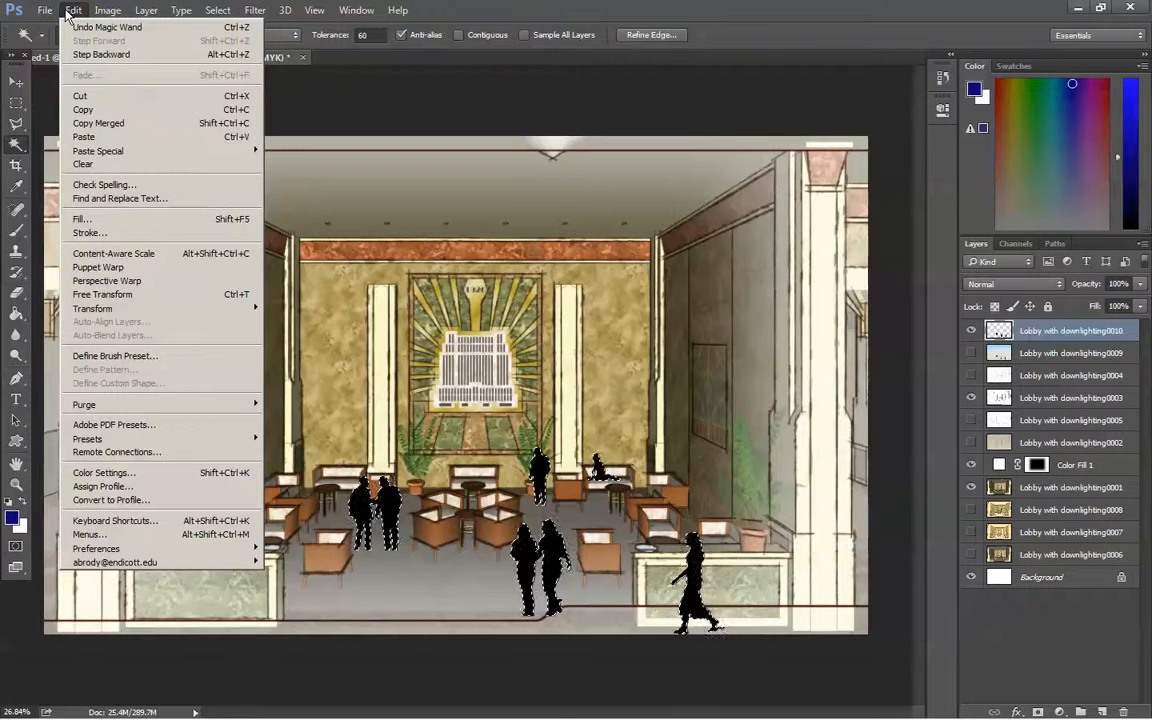
pyautogui.click(90, 220)
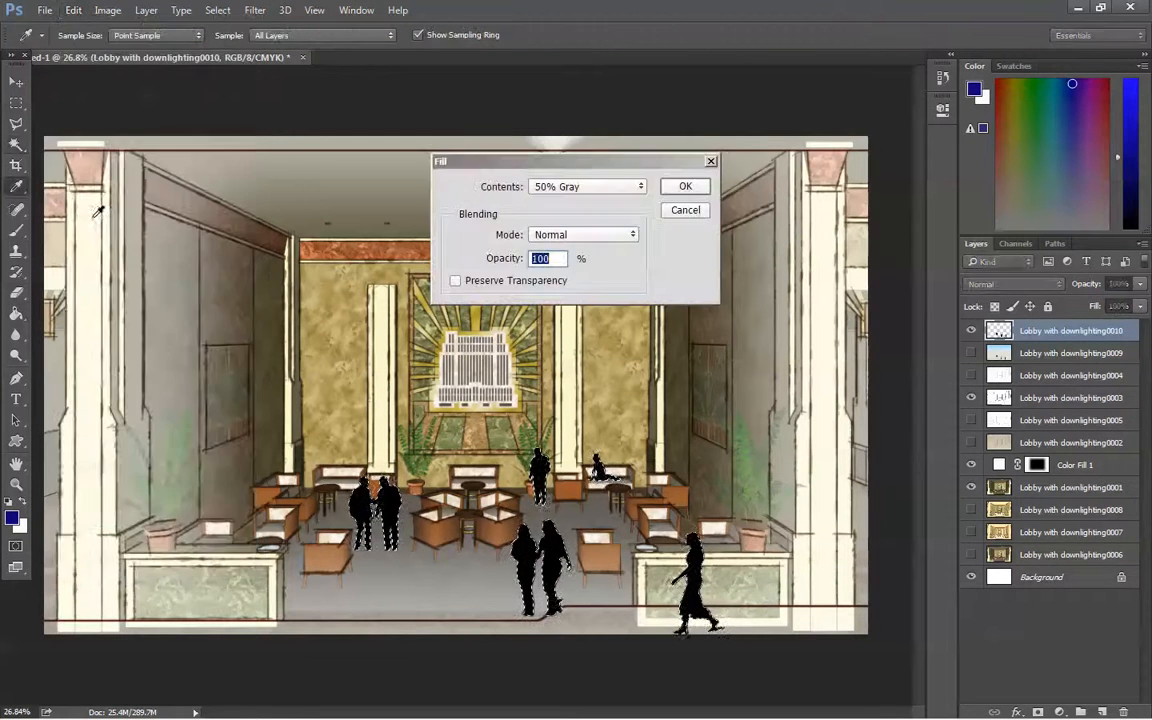
pyautogui.click(604, 190)
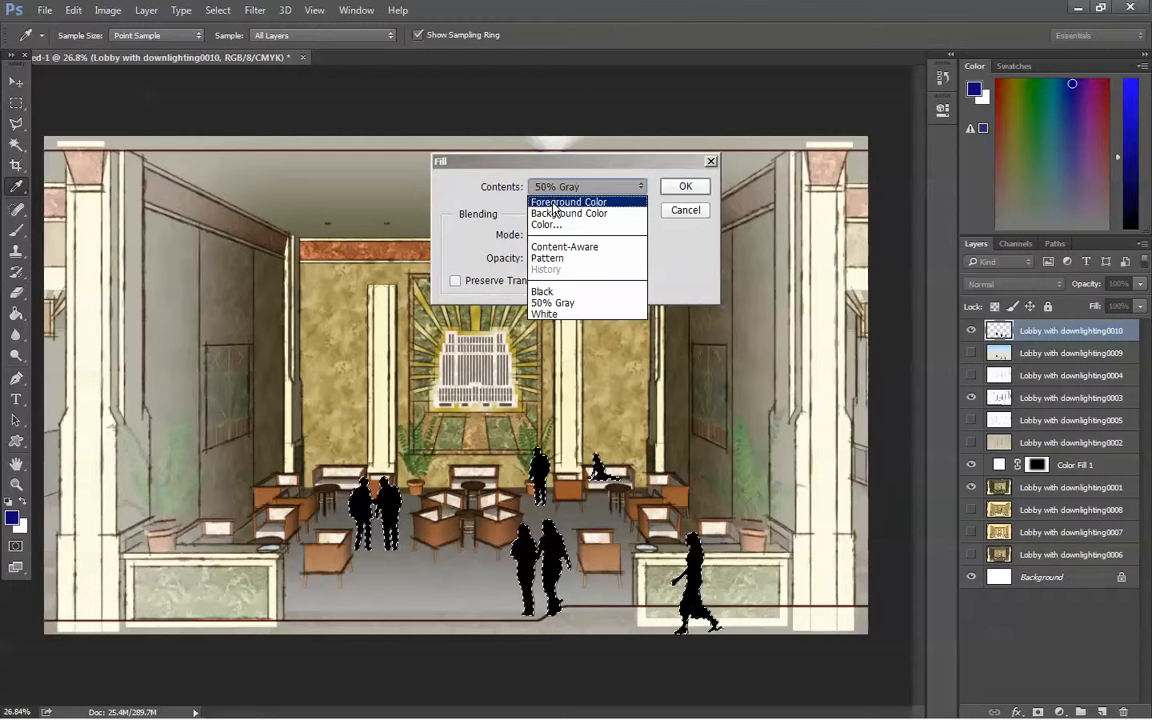
pyautogui.click(548, 304)
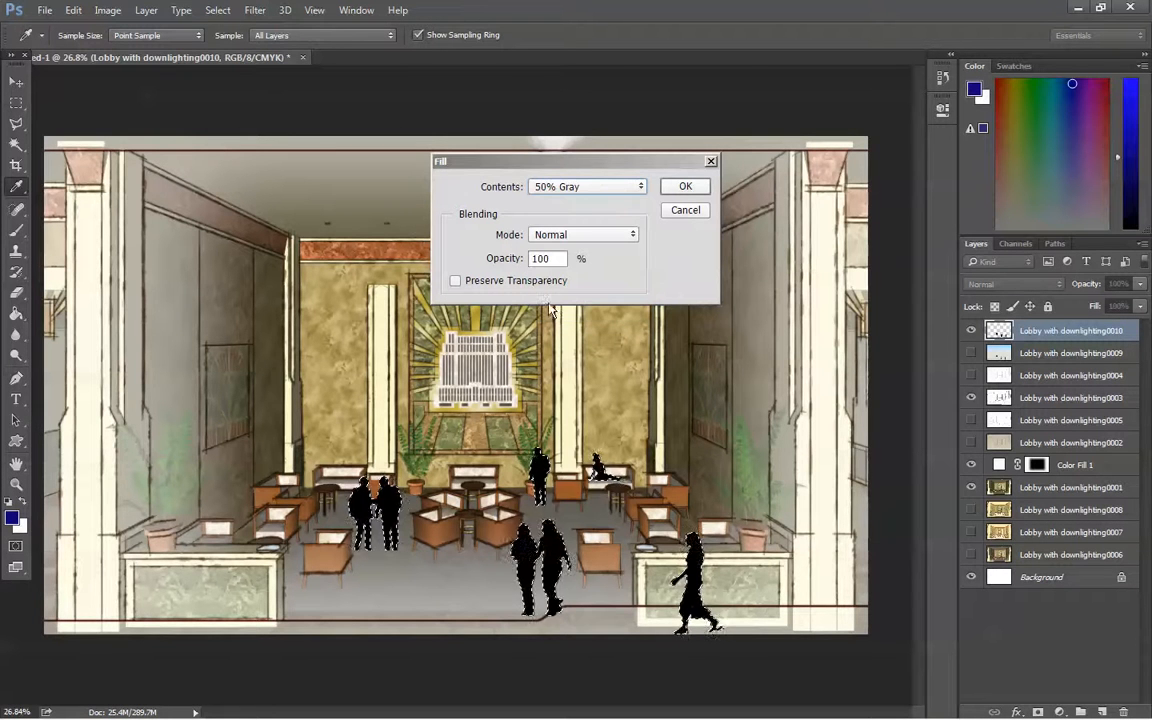
pyautogui.click(689, 187)
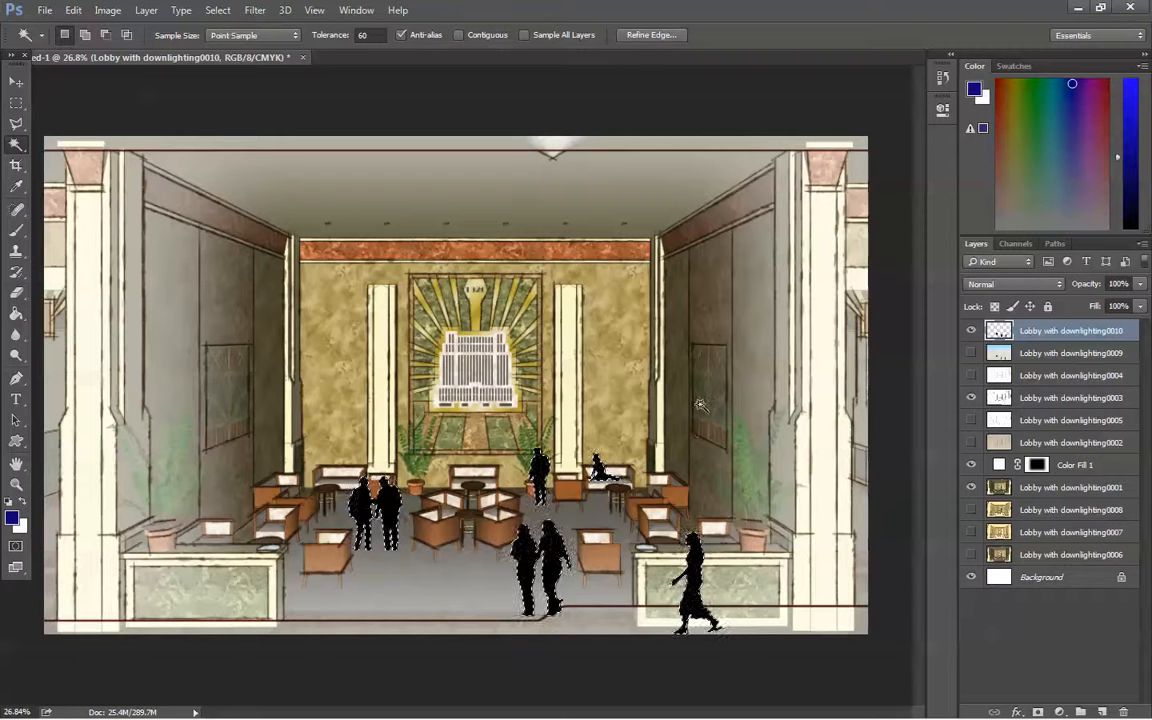
pyautogui.hotkey('ctrl', 'd')
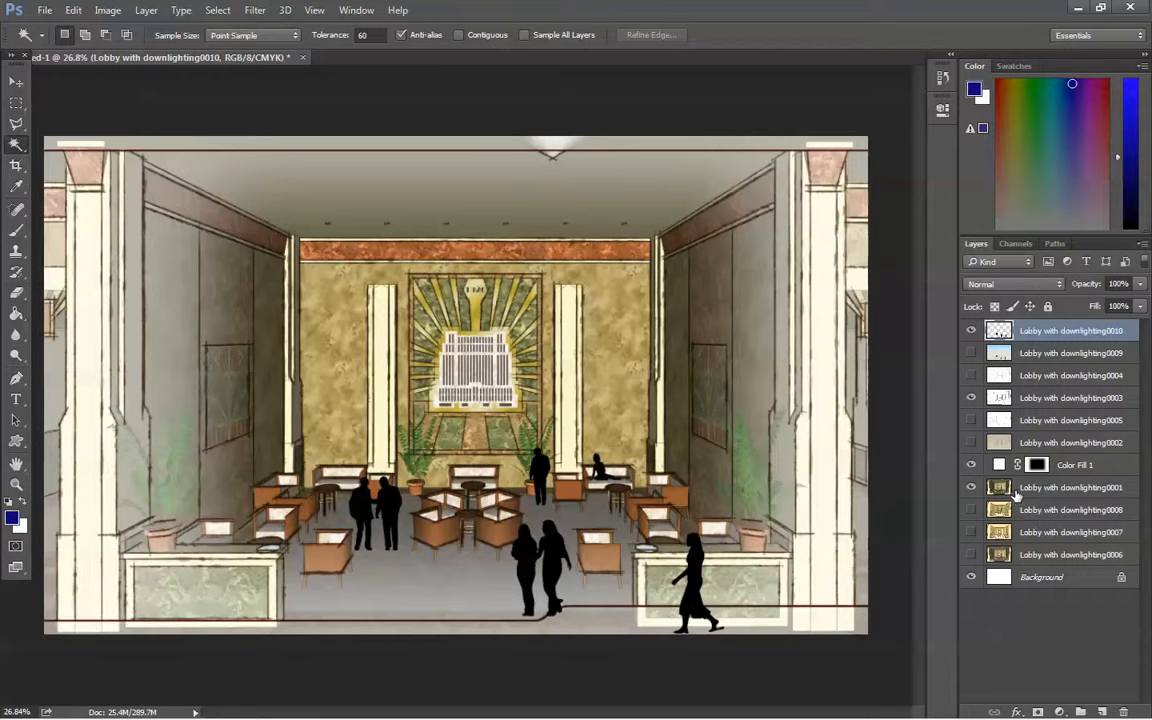
# - Hide the color fill, line and people layers, view the 0001, 0008 and 0007 color renders individually, and leave 0006 shown
pyautogui.click(1053, 488)
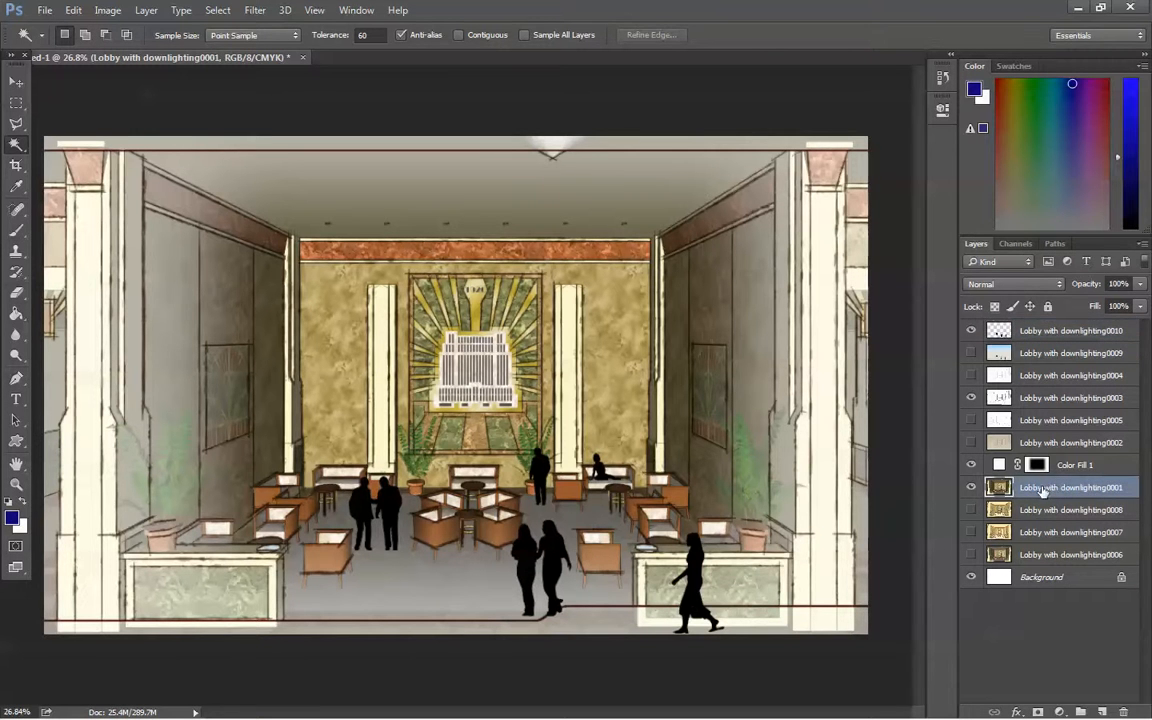
pyautogui.click(970, 466)
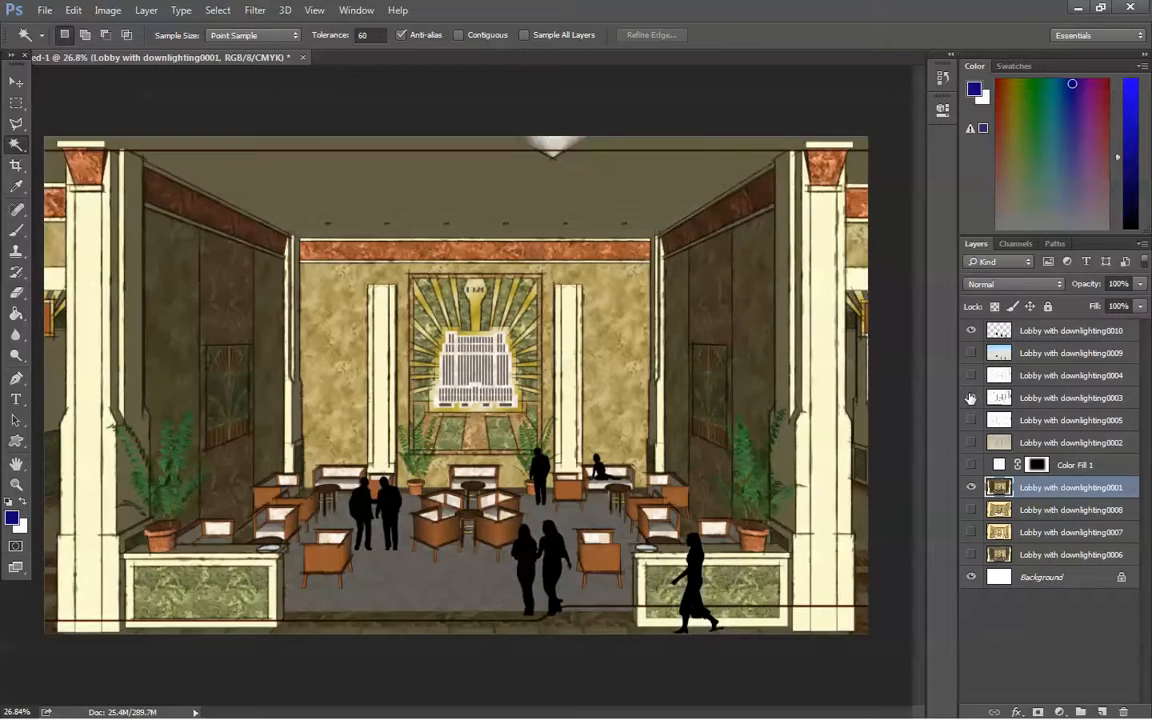
pyautogui.click(971, 330)
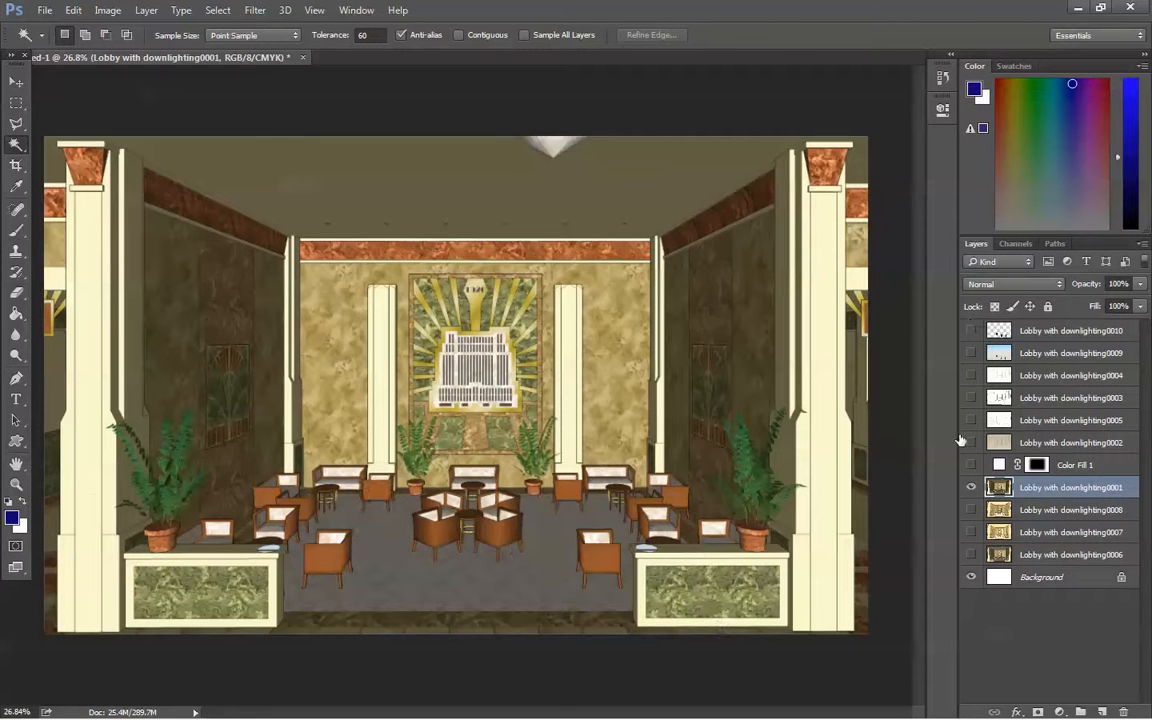
pyautogui.click(970, 510)
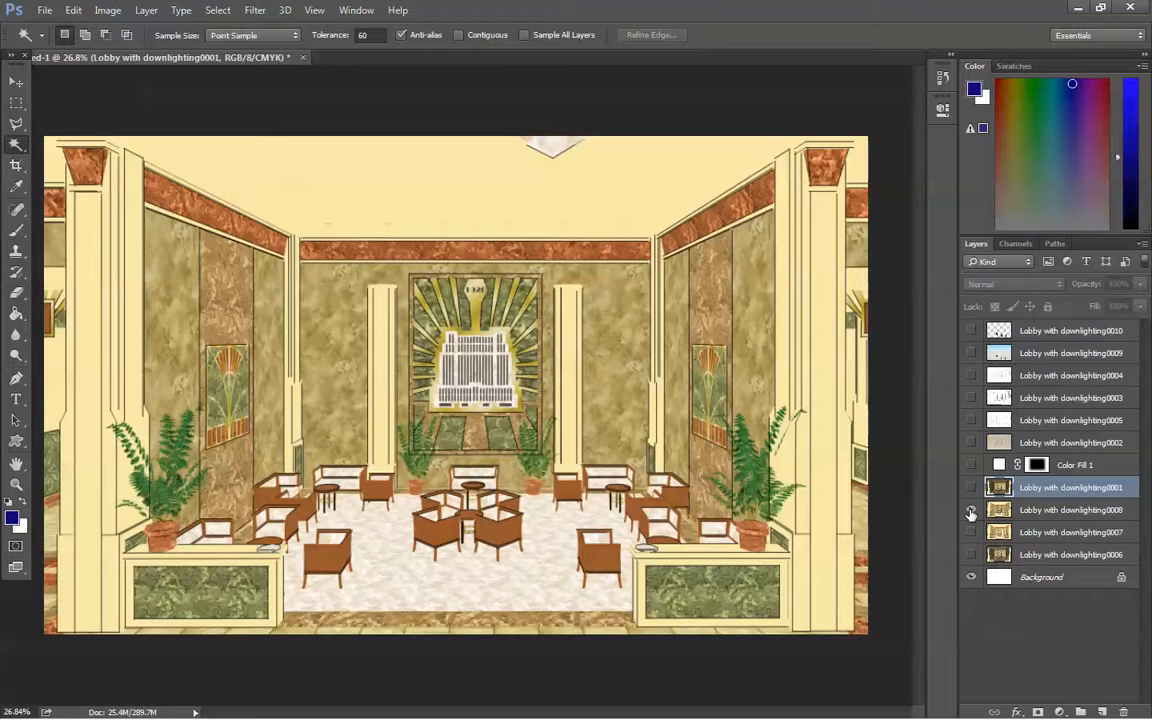
pyautogui.click(971, 510)
pyautogui.click(970, 533)
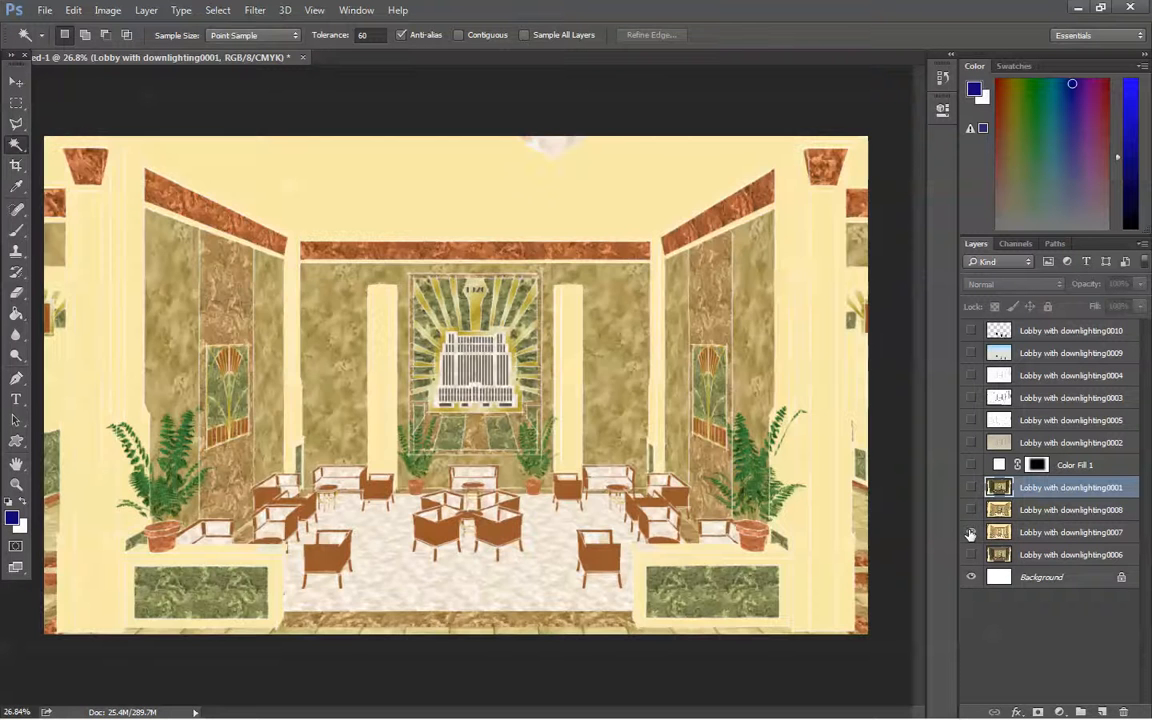
pyautogui.click(970, 533)
pyautogui.click(971, 555)
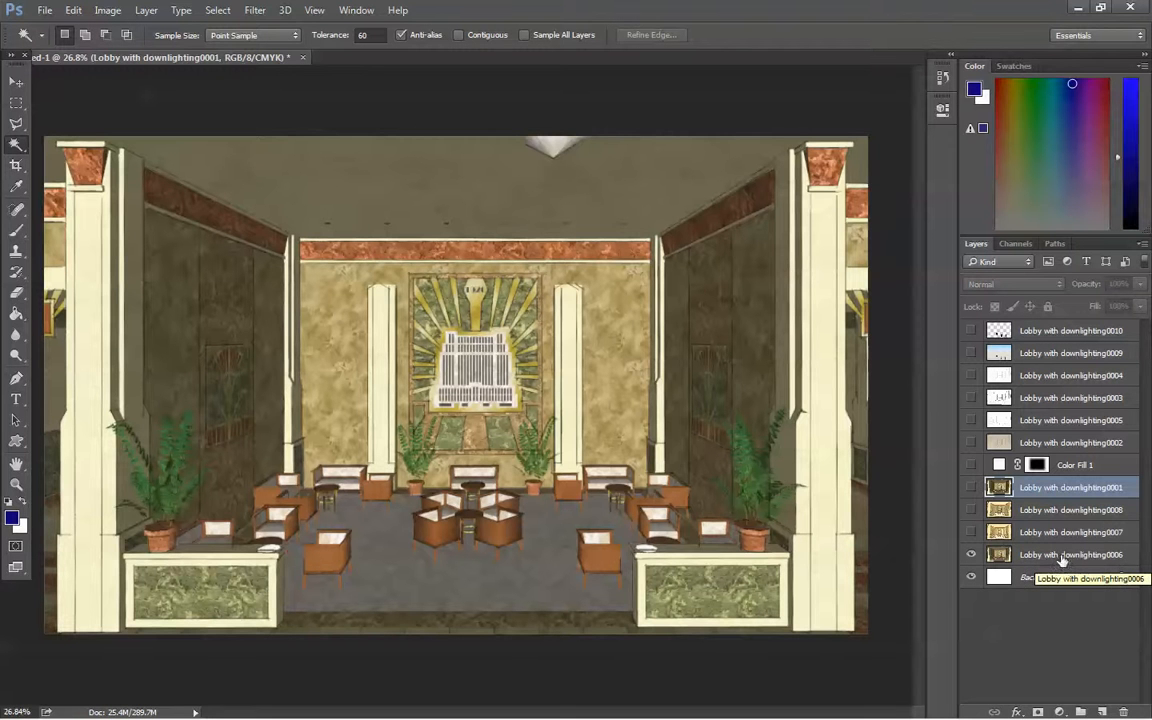
# - Move Lobby with downlighting0006 directly below the white color fill layer and show the fill, 0003 lines and 0010 people over it
pyautogui.moveTo(1054, 558); pyautogui.dragTo(1073, 486)
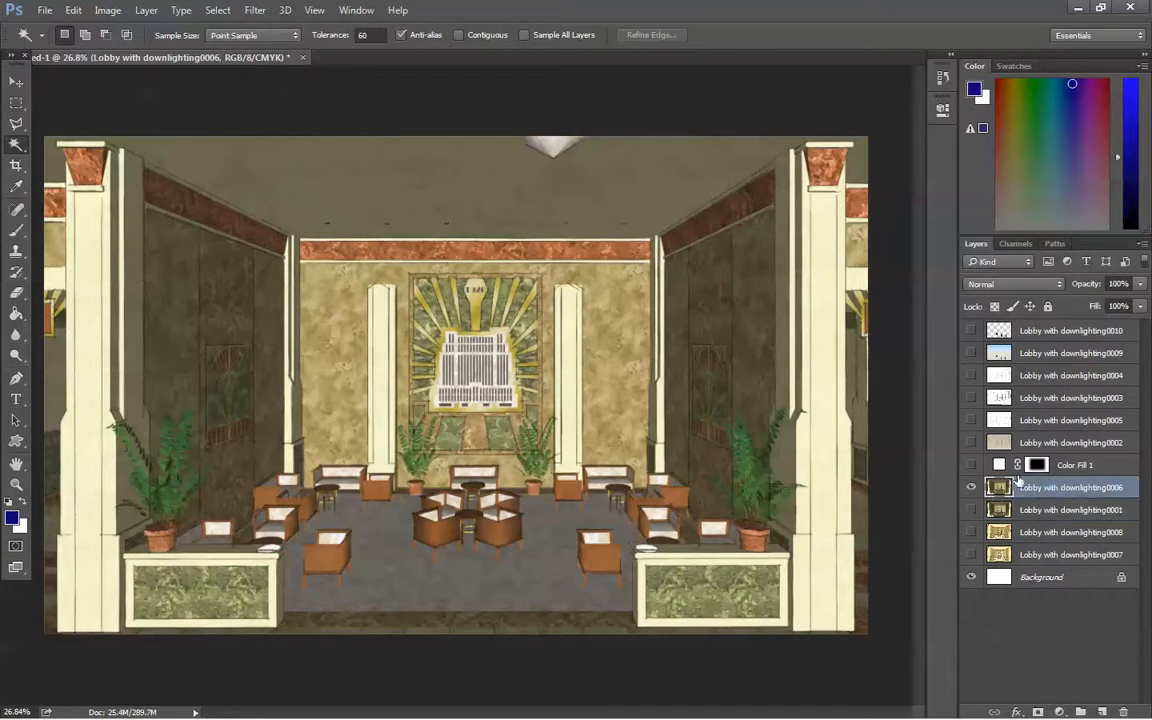
pyautogui.click(970, 465)
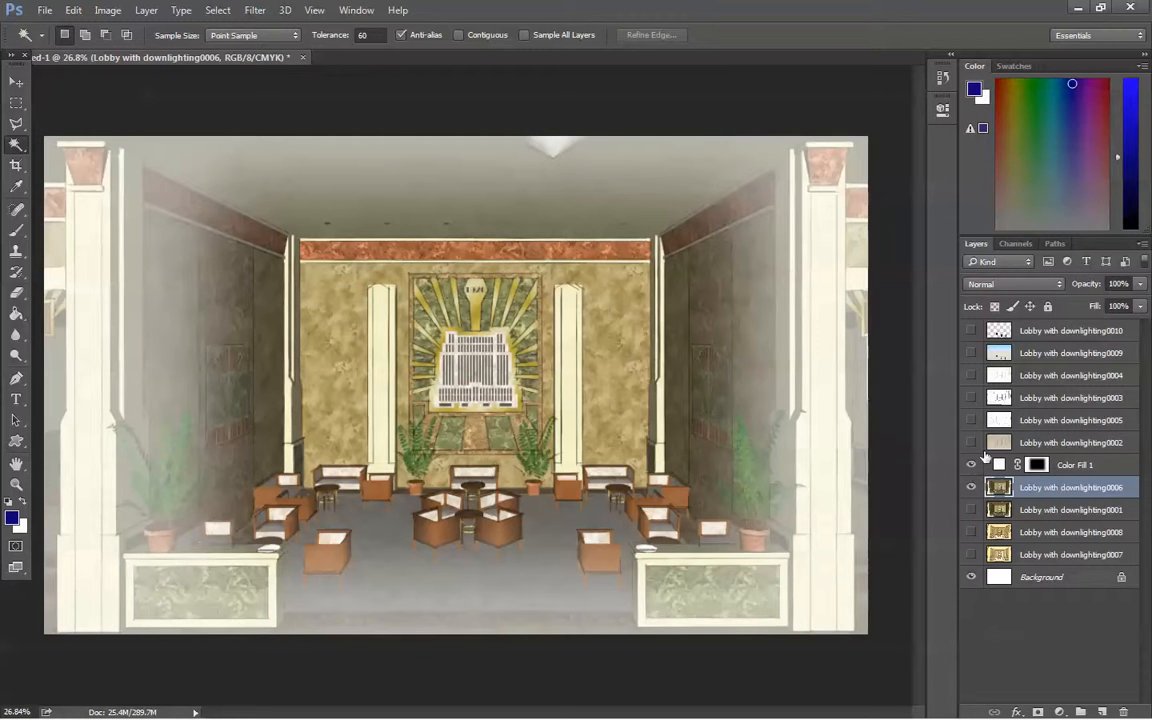
pyautogui.click(971, 376)
pyautogui.click(971, 376)
pyautogui.click(970, 398)
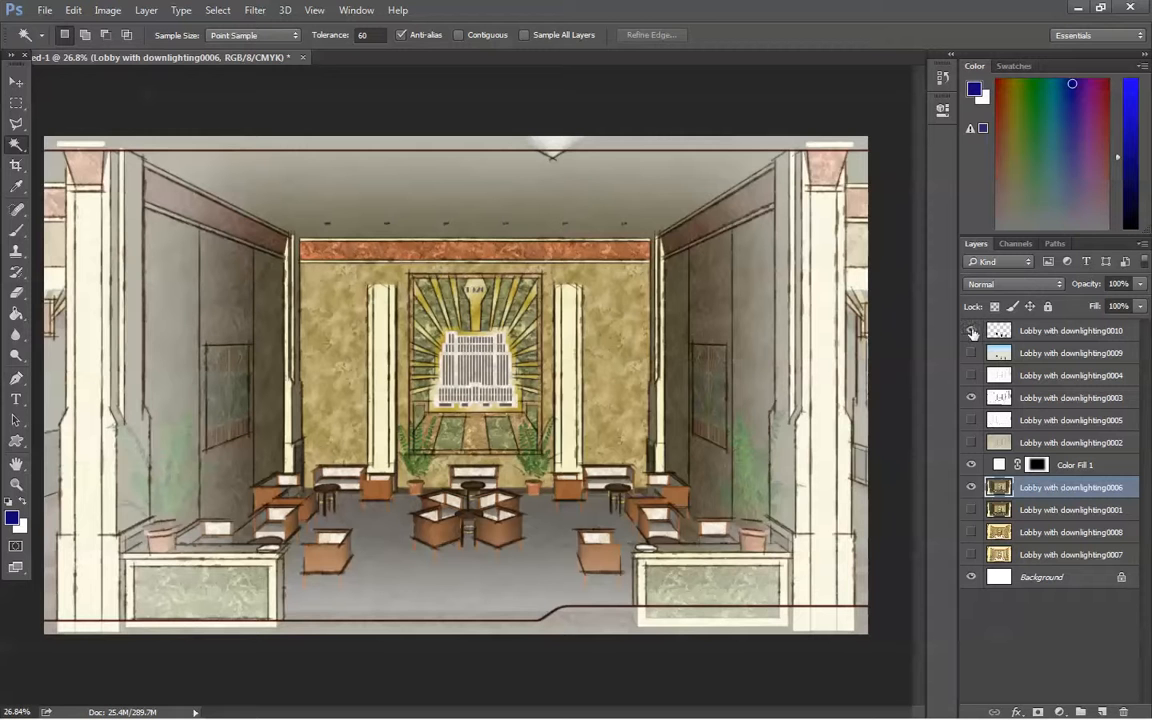
pyautogui.click(971, 331)
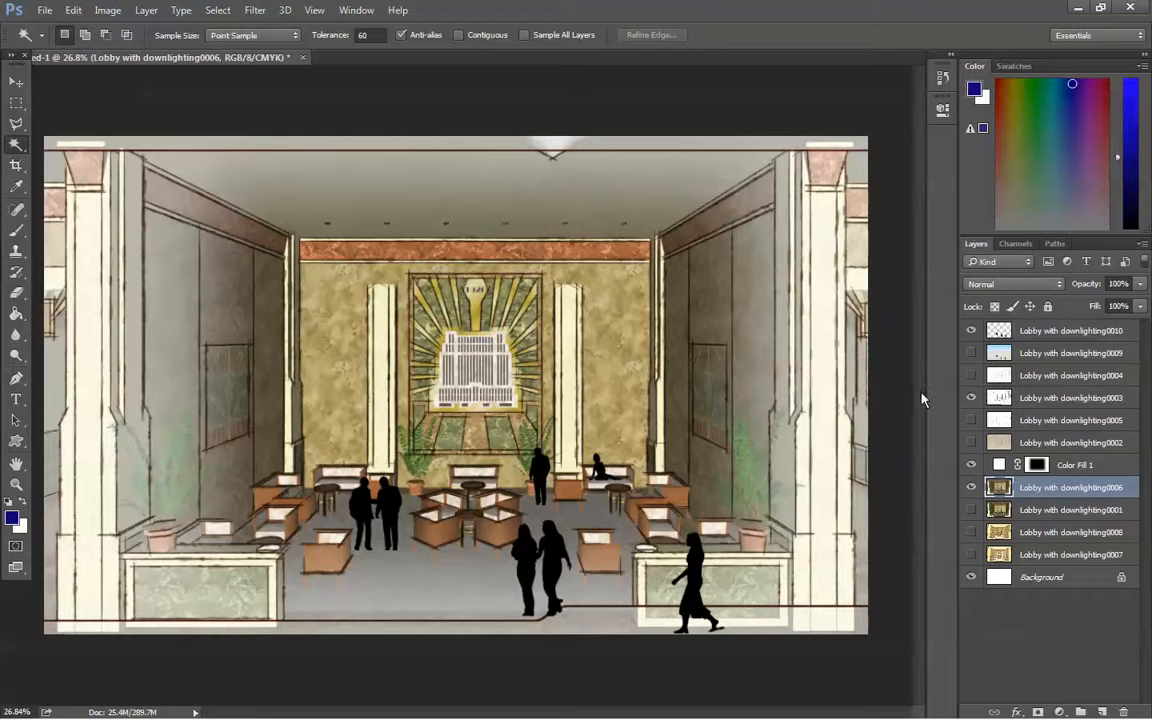
# - Duplicate the Lobby with downlighting0006 layer and hide the color fill, 0003 line and 0010 people layers
pyautogui.rightClick(1050, 493)
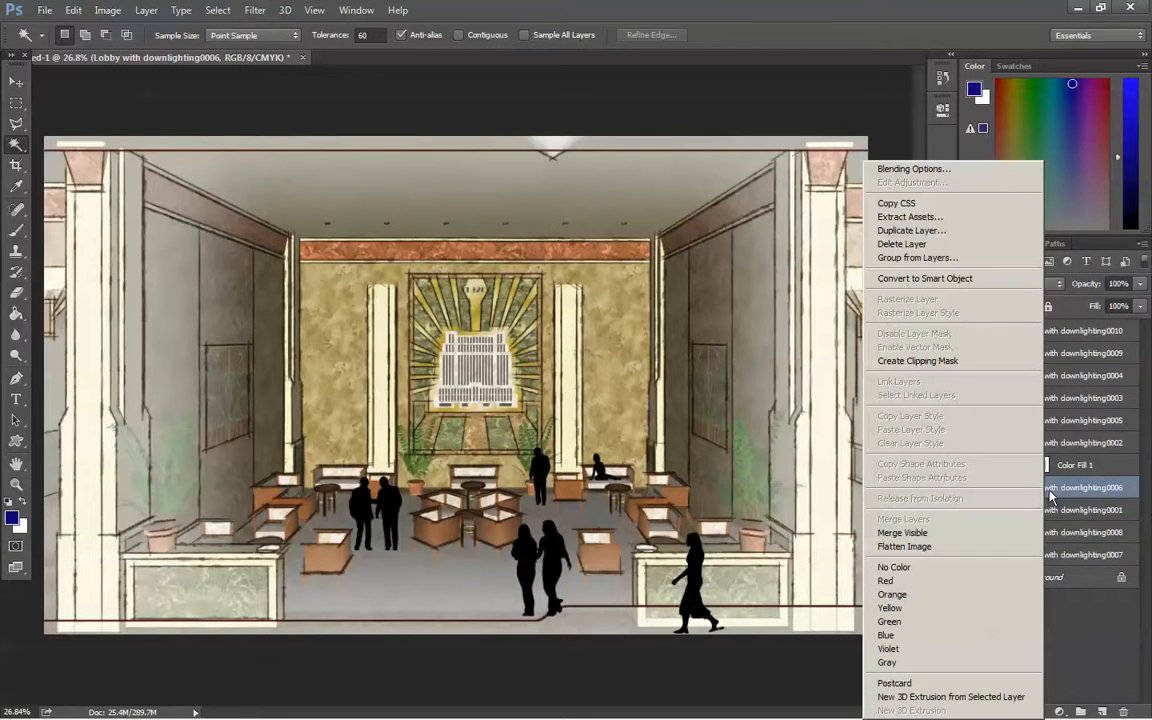
pyautogui.click(940, 232)
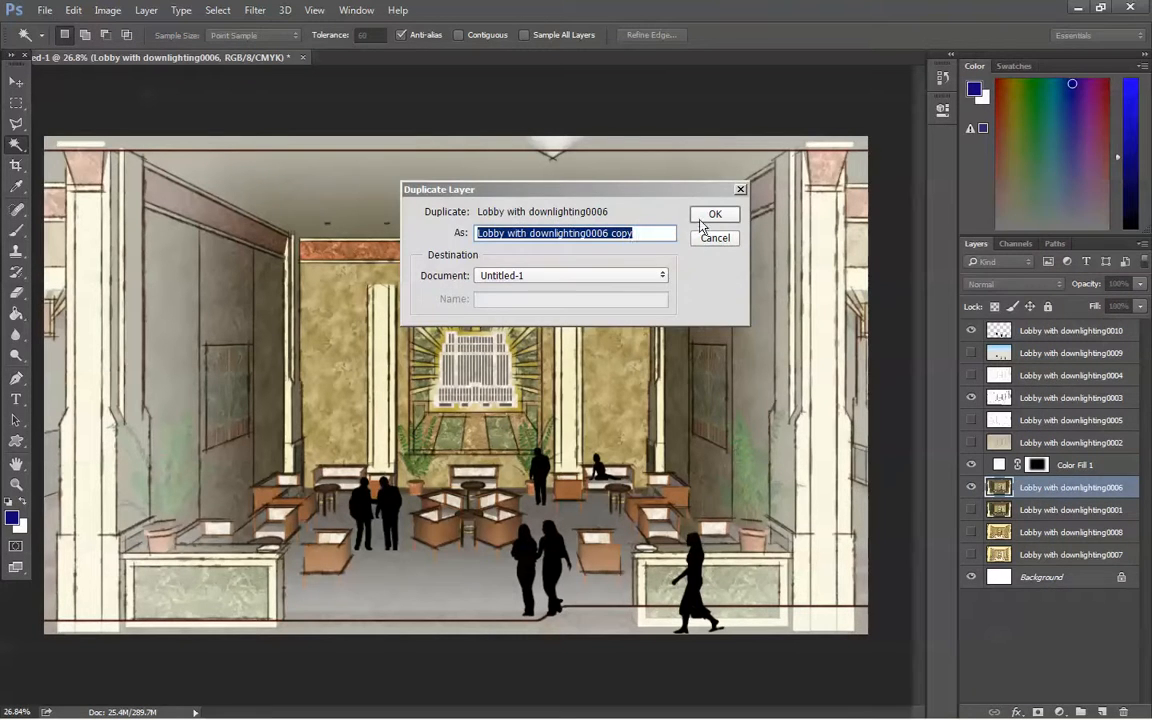
pyautogui.click(702, 219)
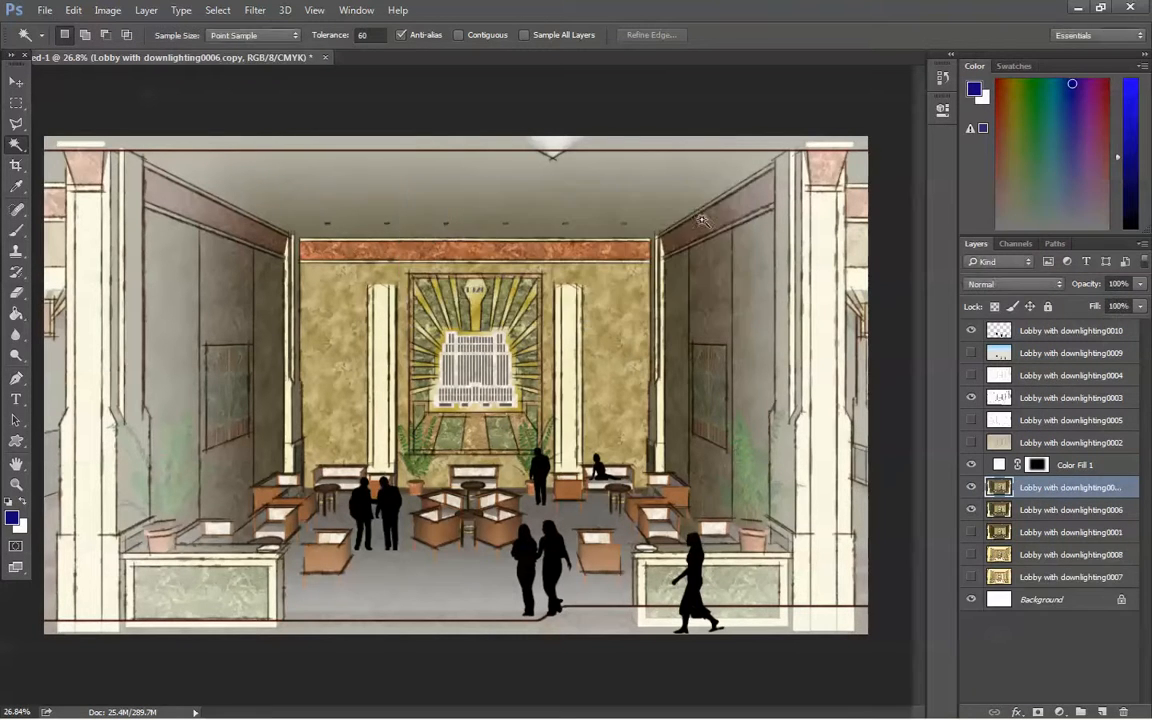
pyautogui.click(972, 465)
pyautogui.click(971, 397)
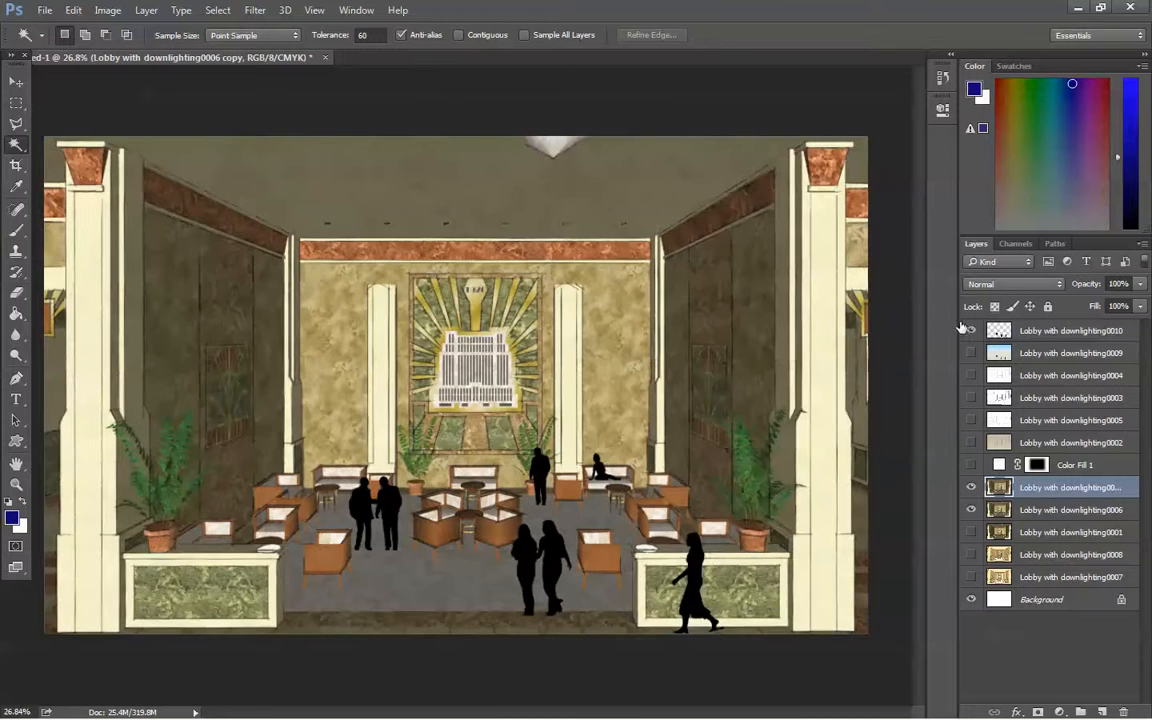
pyautogui.click(972, 330)
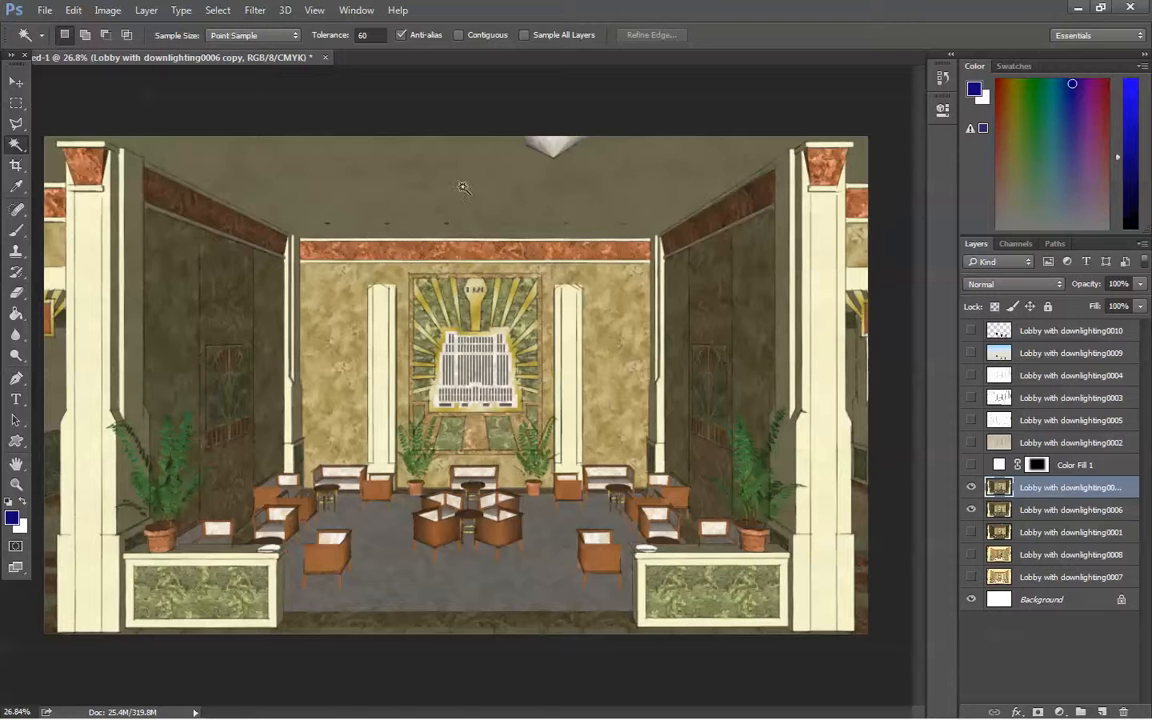
# - Make two more duplicates of the Lobby with downlighting0006 copy and widen the layer list enough to read the full names
pyautogui.click(459, 35)
pyautogui.rightClick(1049, 489)
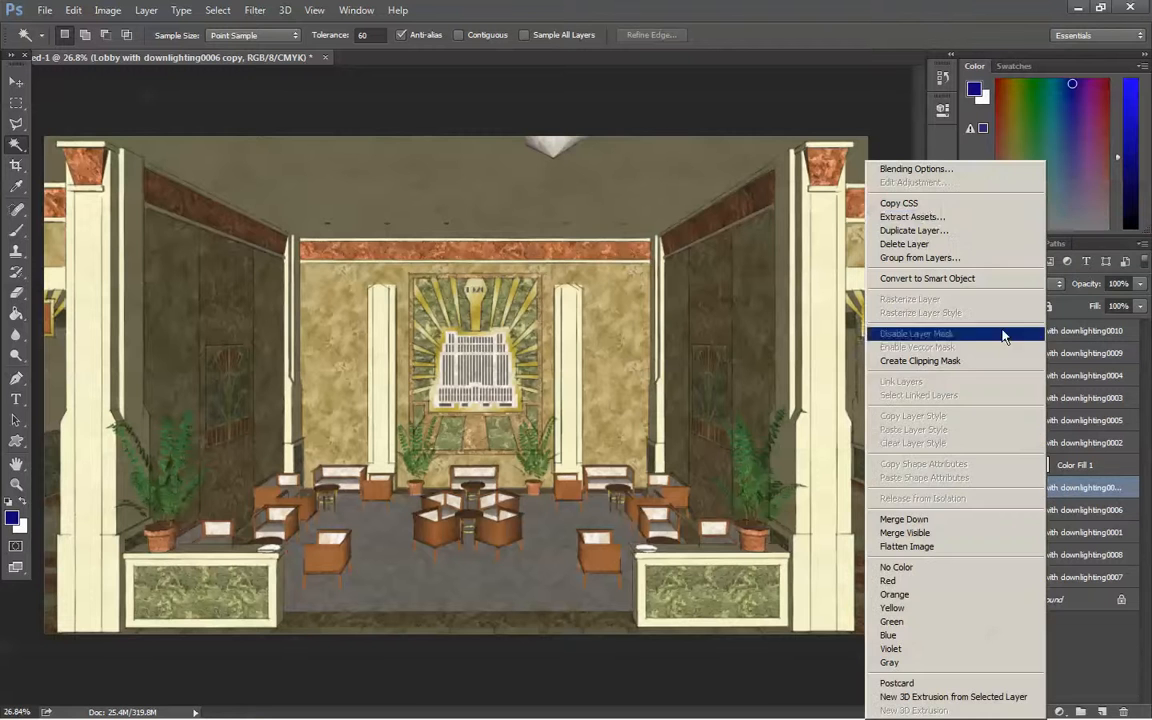
pyautogui.click(965, 233)
pyautogui.click(712, 216)
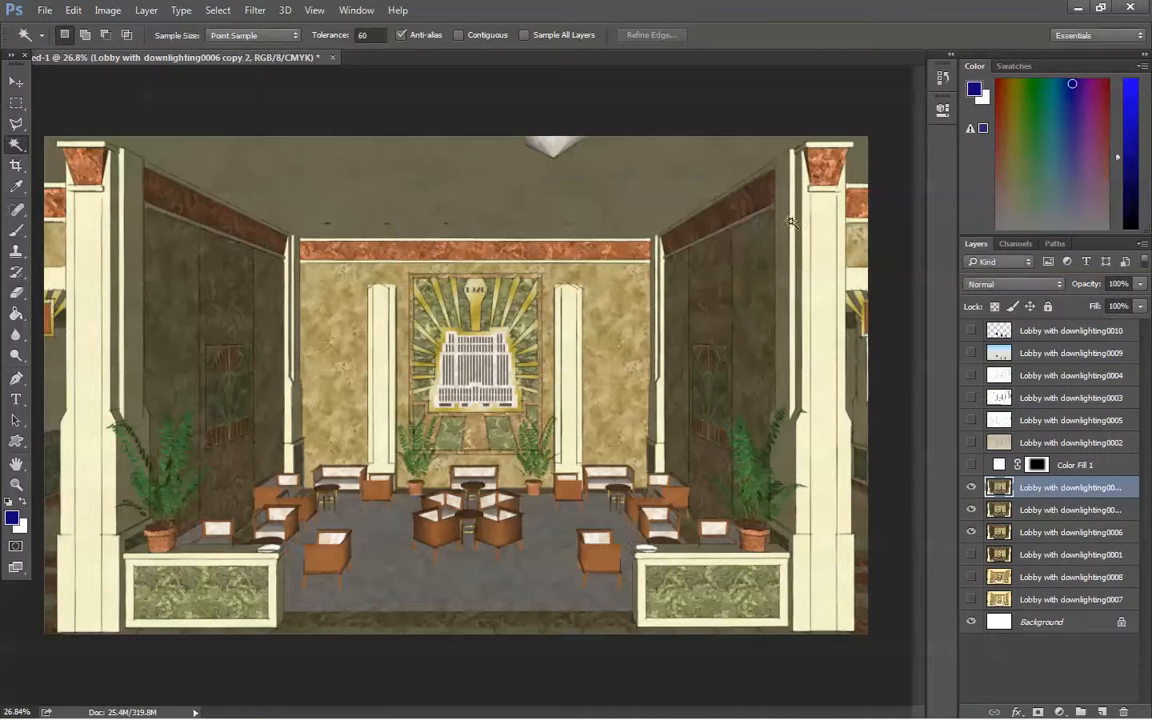
pyautogui.moveTo(958, 440); pyautogui.dragTo(922, 448)
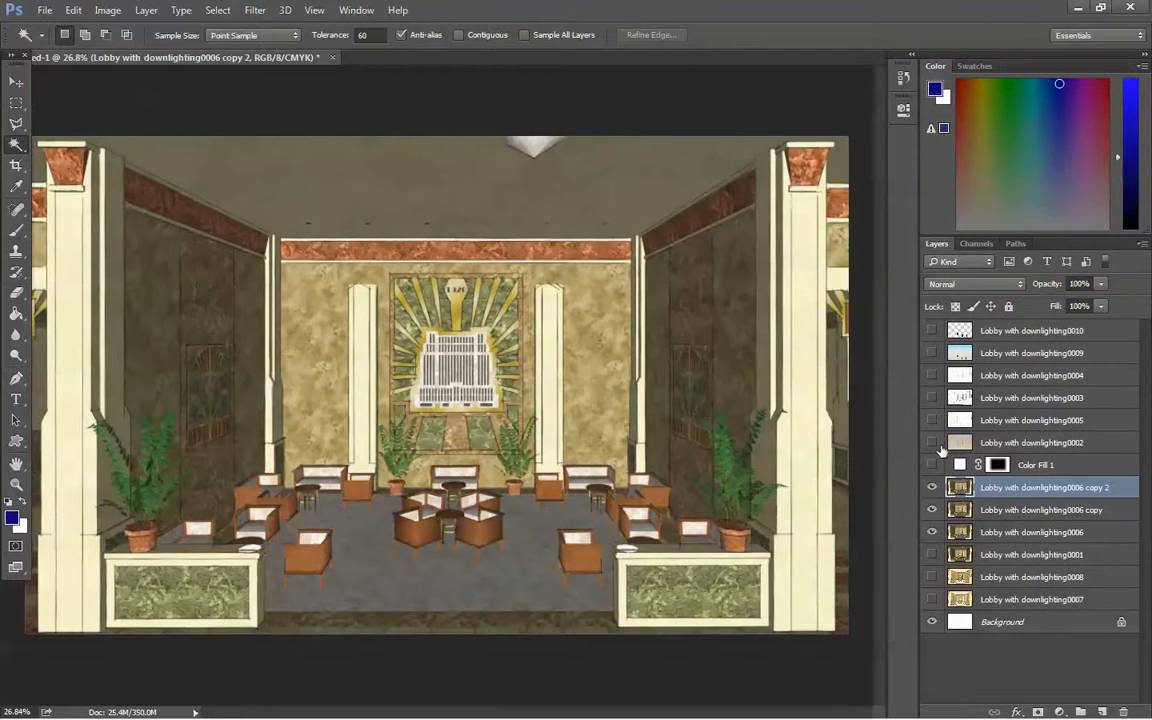
pyautogui.rightClick(1039, 490)
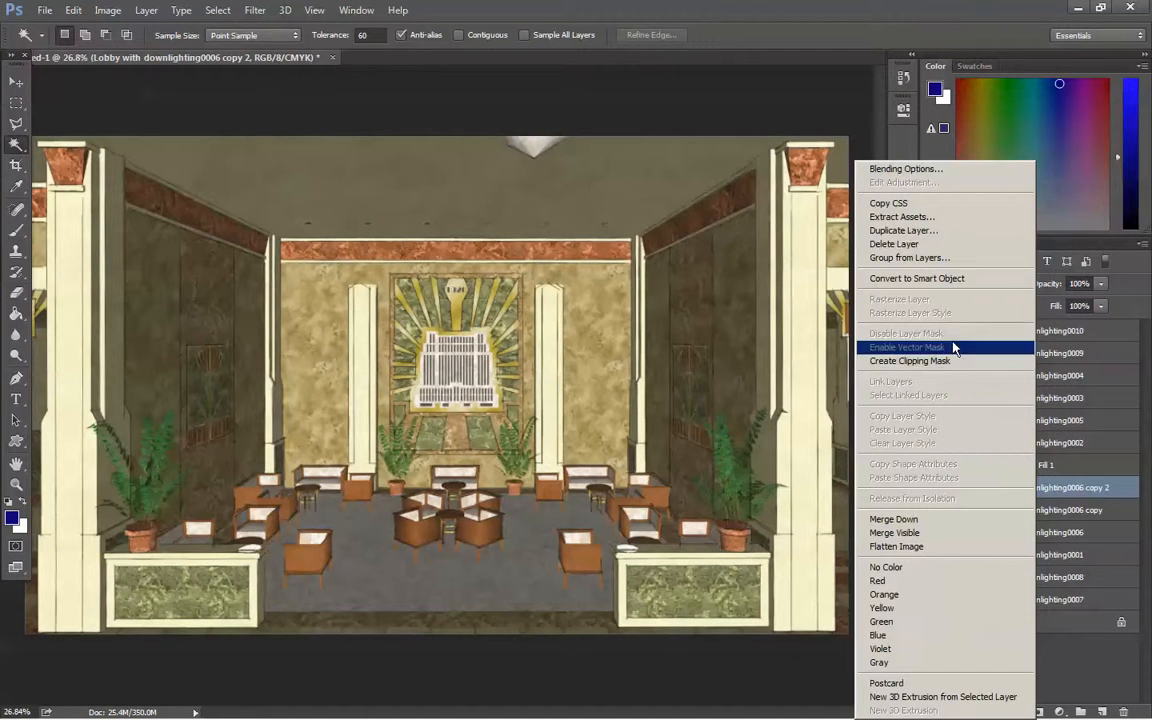
pyautogui.click(956, 229)
pyautogui.press('Return')
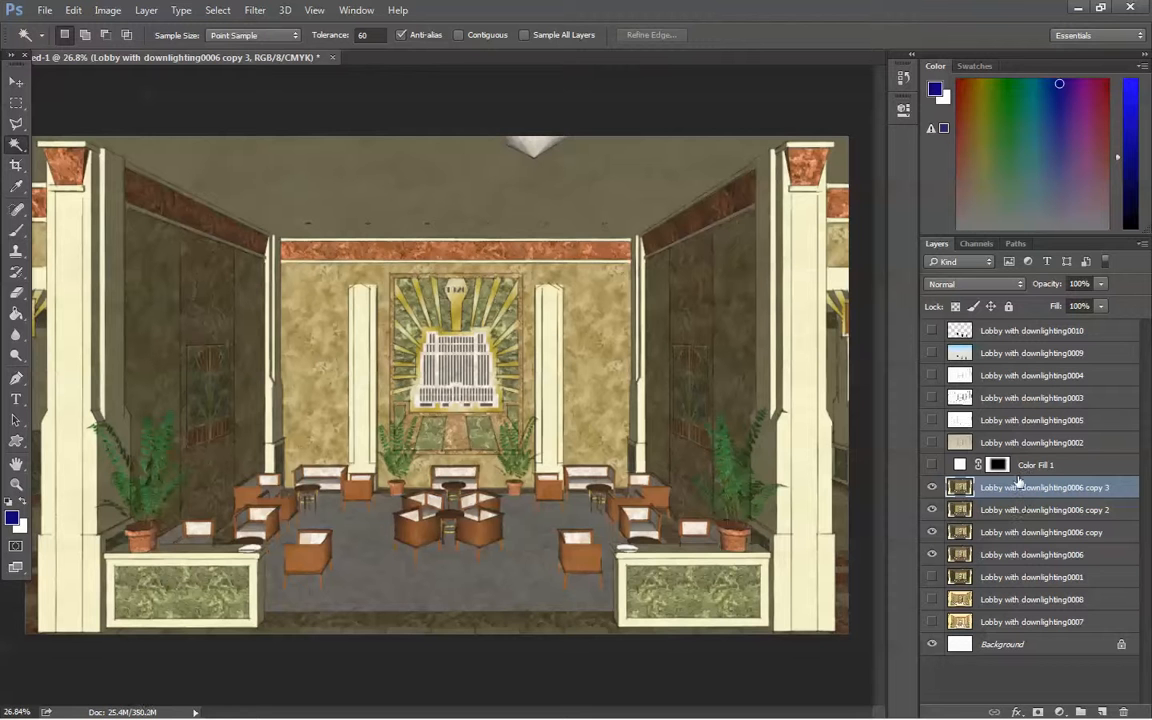
# - Apply the Plastic Wrap filter to Lobby with downlighting0006 copy 3 with highlight strength 20, detail 13 and smoothness 12
pyautogui.click(256, 12)
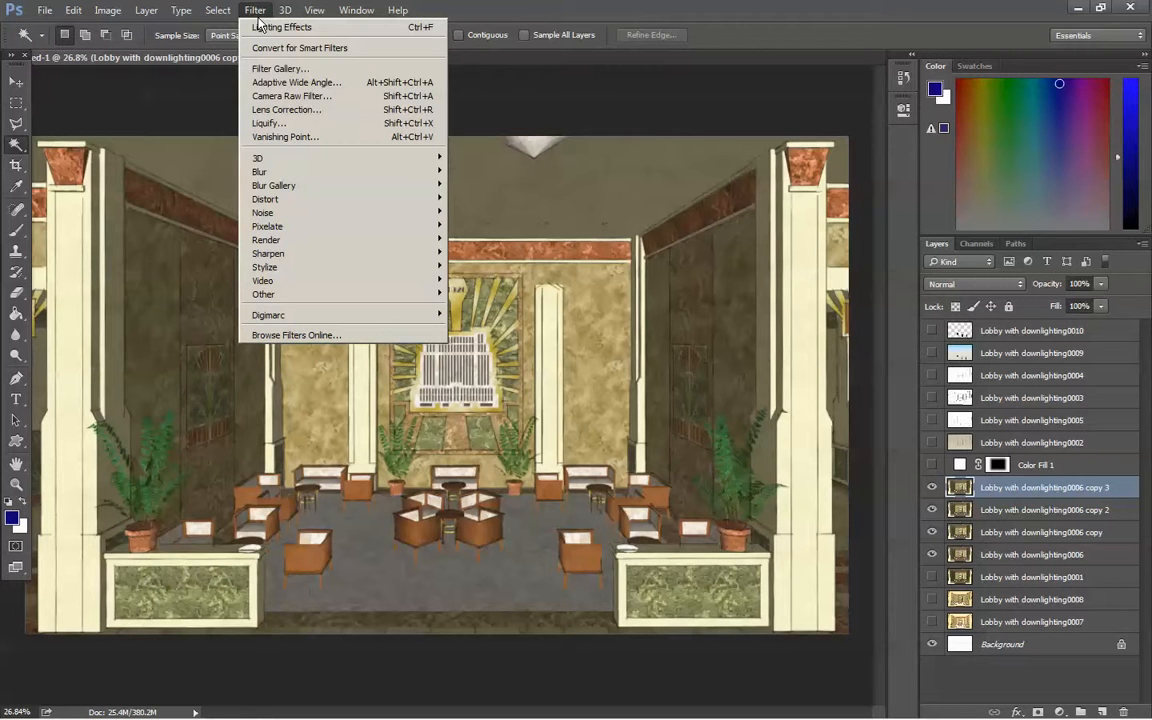
pyautogui.click(281, 70)
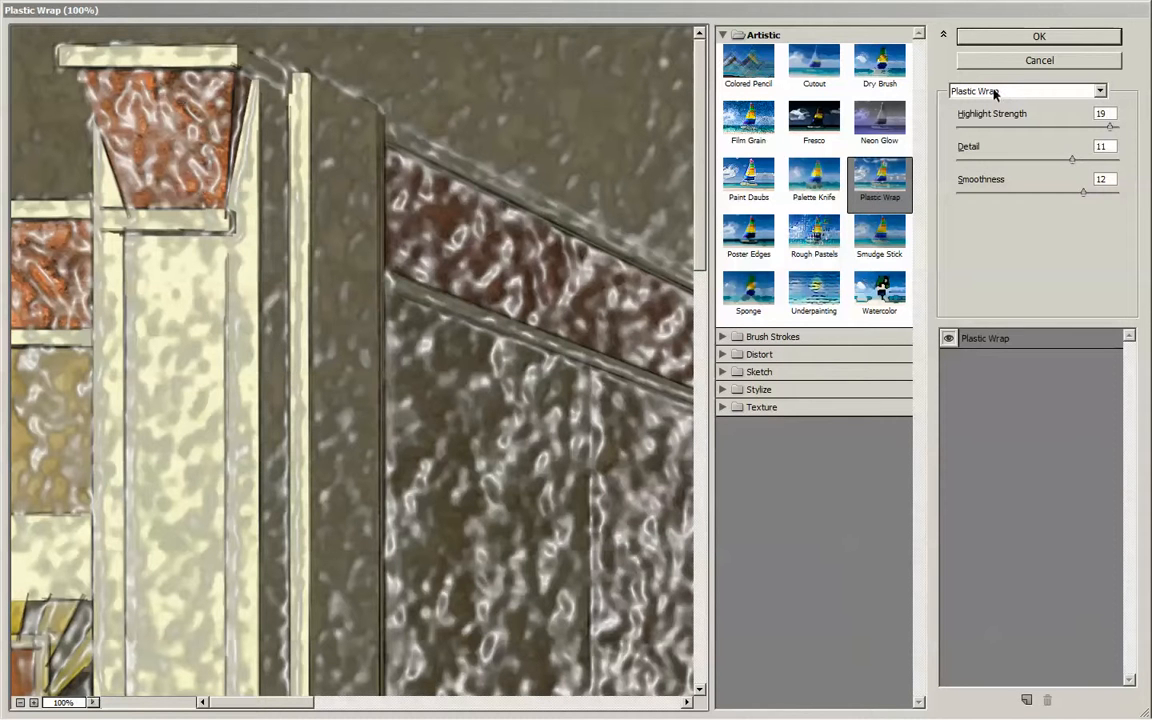
pyautogui.moveTo(1108, 128); pyautogui.dragTo(1101, 165)
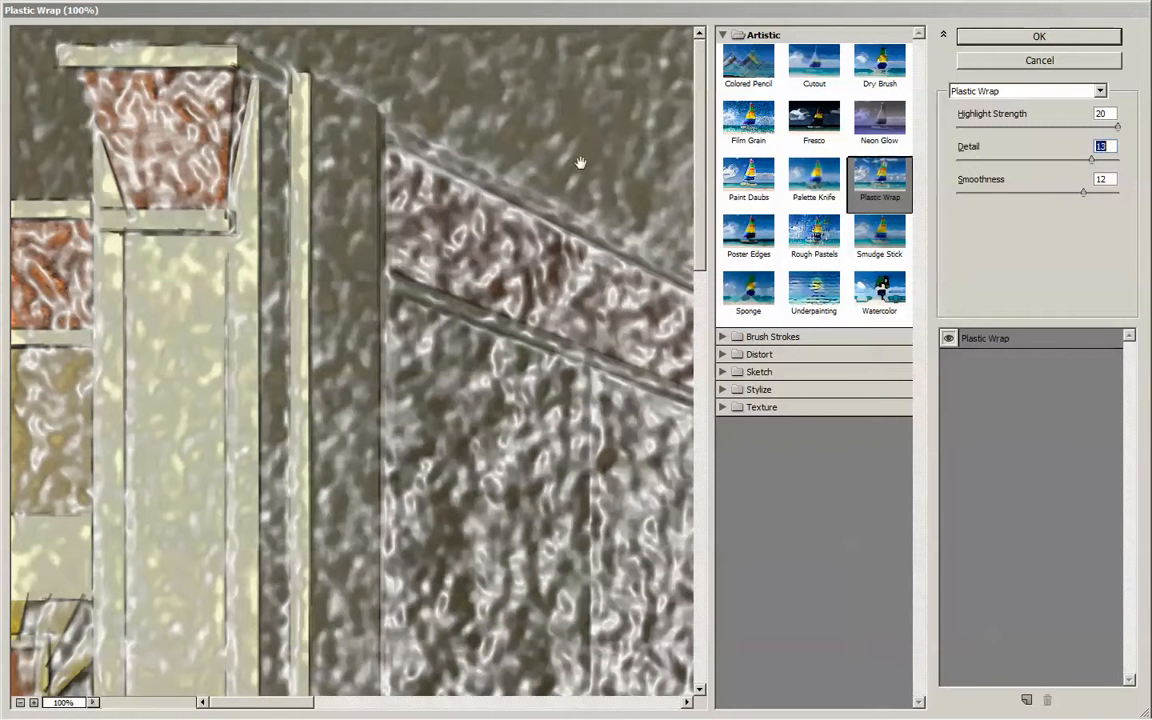
pyautogui.moveTo(701, 265); pyautogui.dragTo(24, 680)
pyautogui.click(19, 702)
pyautogui.click(19, 702)
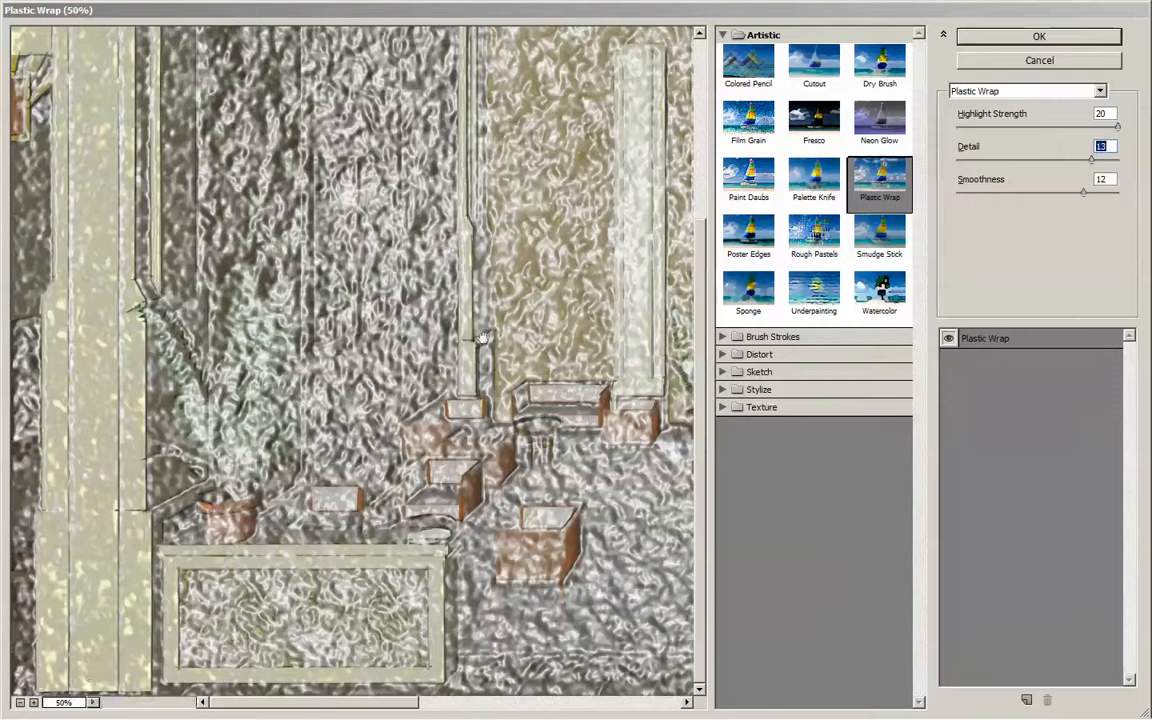
pyautogui.moveTo(480, 461); pyautogui.dragTo(478, 499)
pyautogui.moveTo(636, 266); pyautogui.dragTo(634, 378)
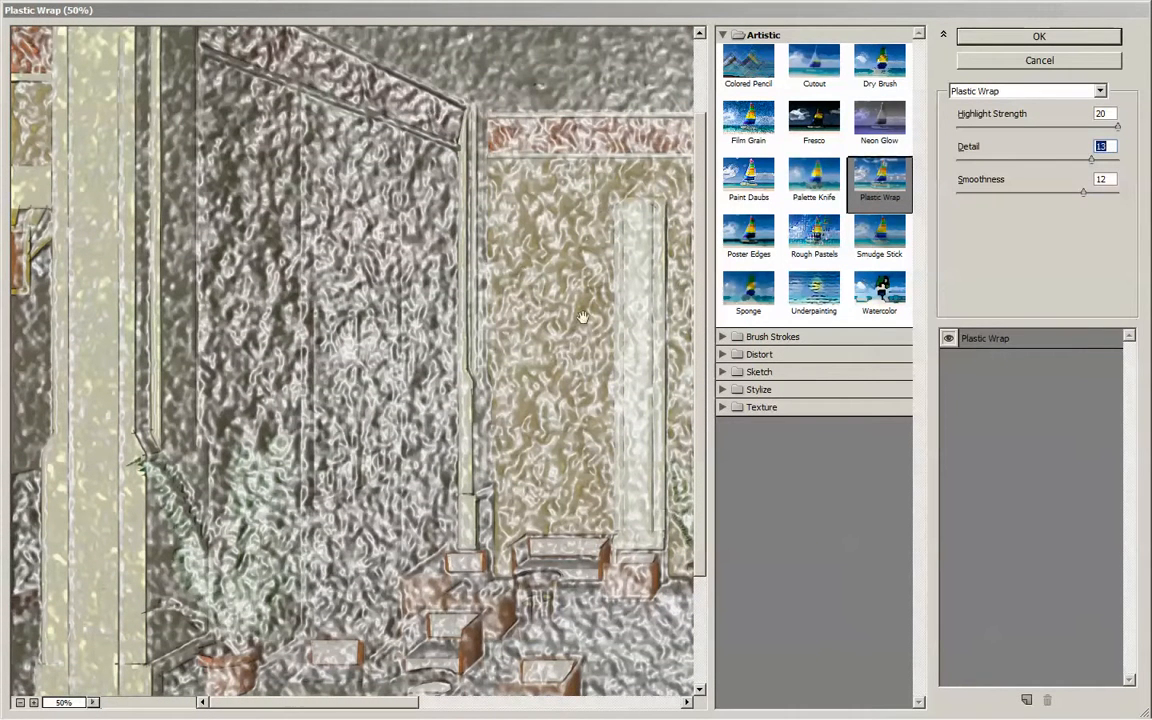
pyautogui.click(1039, 37)
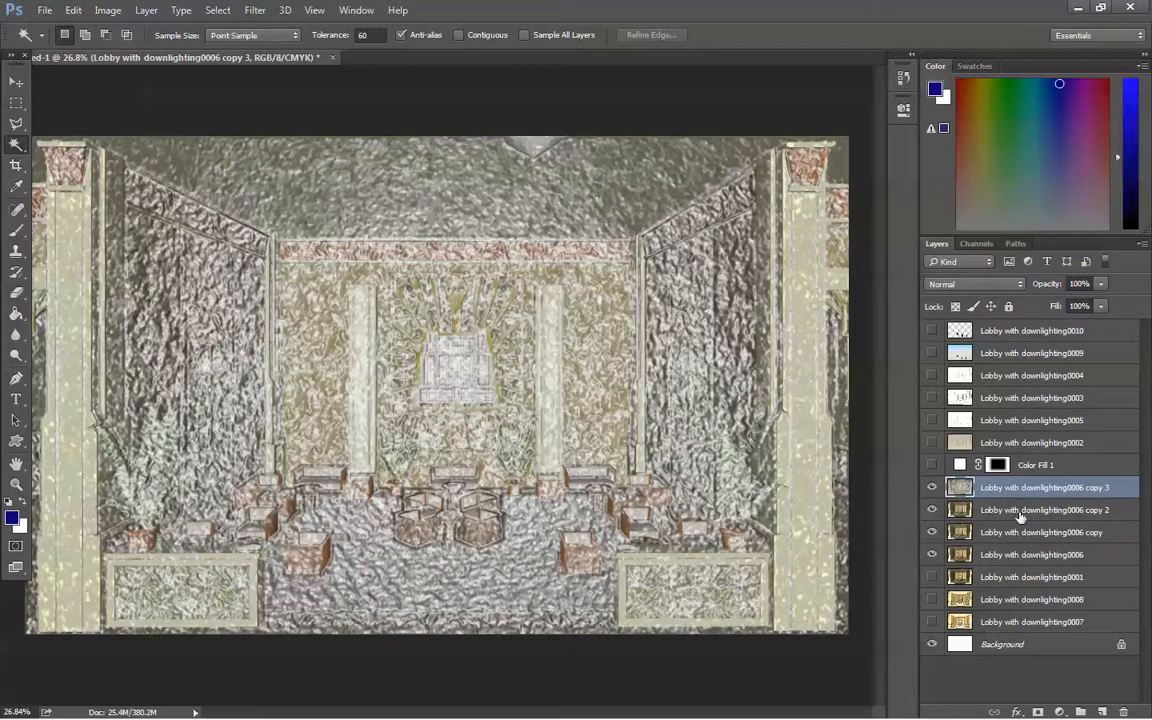
# - Preview the filtered copy 3 under the white color fill, hide the fill again and lower the copy's opacity to 22%
pyautogui.click(932, 465)
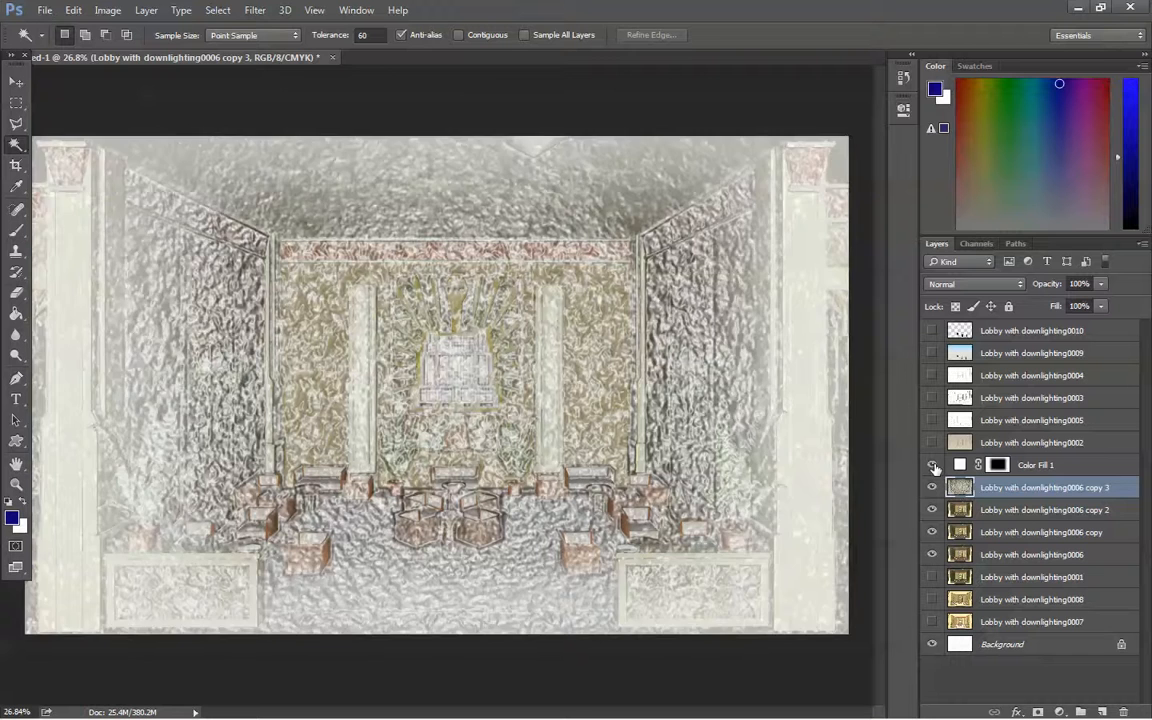
pyautogui.click(932, 465)
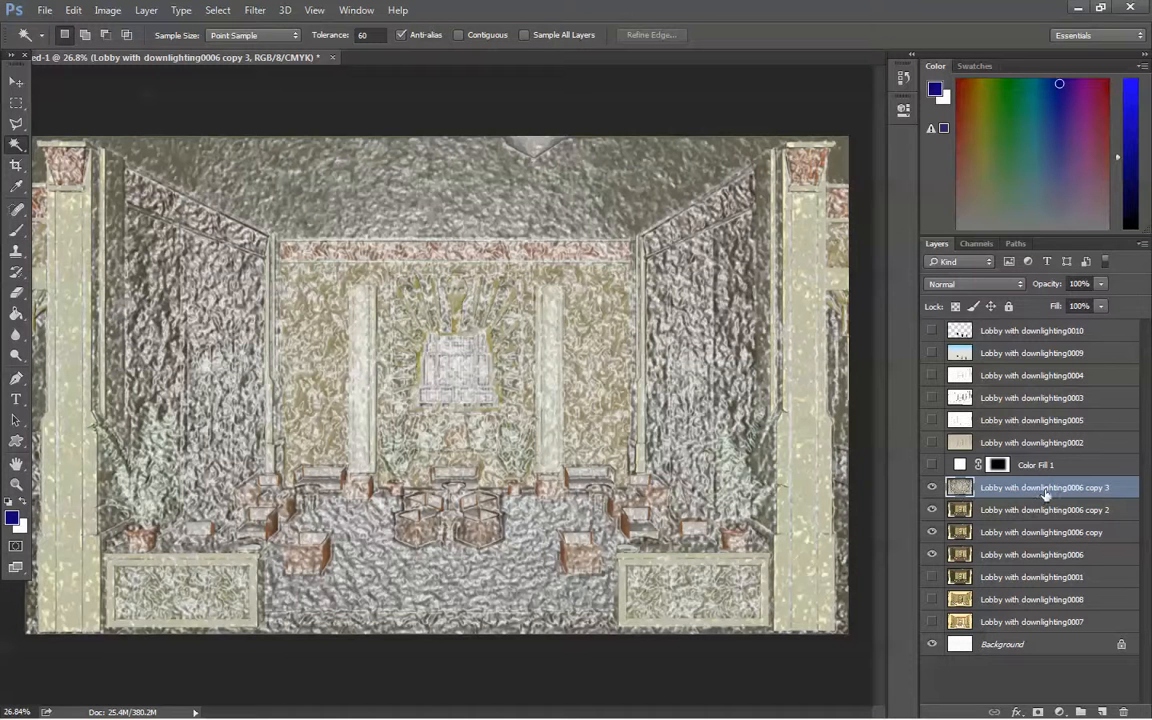
pyautogui.click(1101, 285)
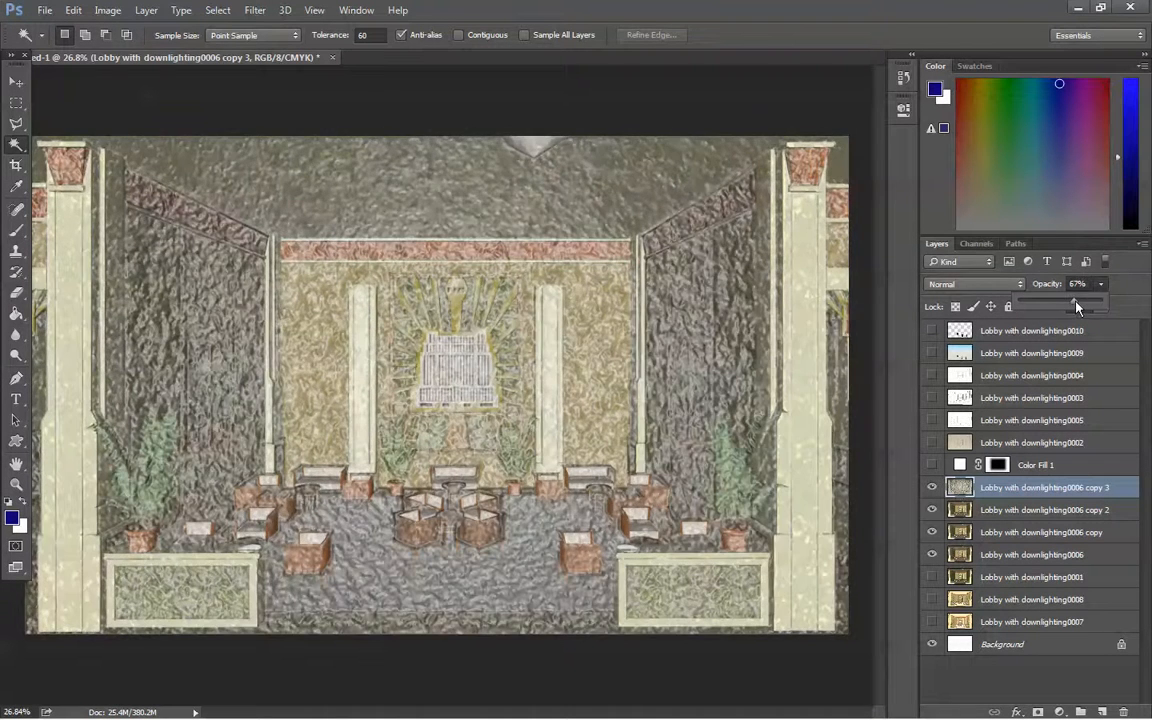
pyautogui.moveTo(1050, 303); pyautogui.dragTo(1040, 303)
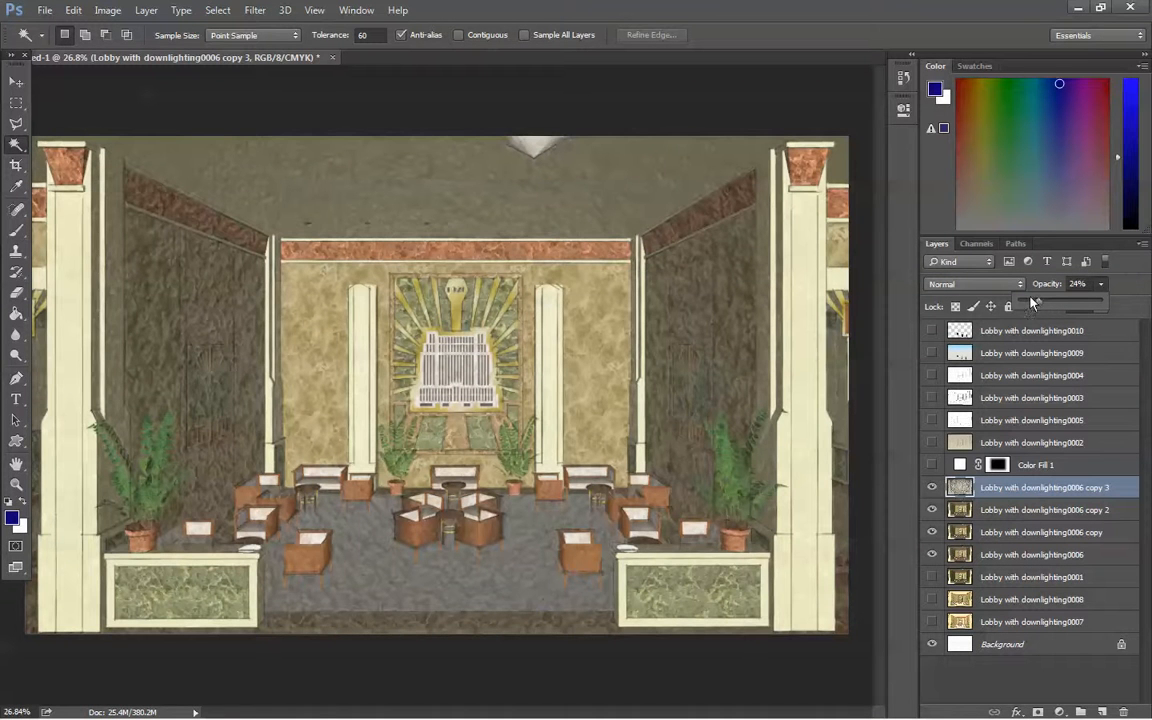
pyautogui.moveTo(1038, 304)
pyautogui.mouseDown()
pyautogui.moveTo(1027, 303)
pyautogui.moveTo(1055, 305)
pyautogui.moveTo(1036, 304)
pyautogui.mouseUp()
# - Make a rectangular selection around the central back wall and seating area of copy 3 and feather it by 150 pixels
pyautogui.click(217, 10)
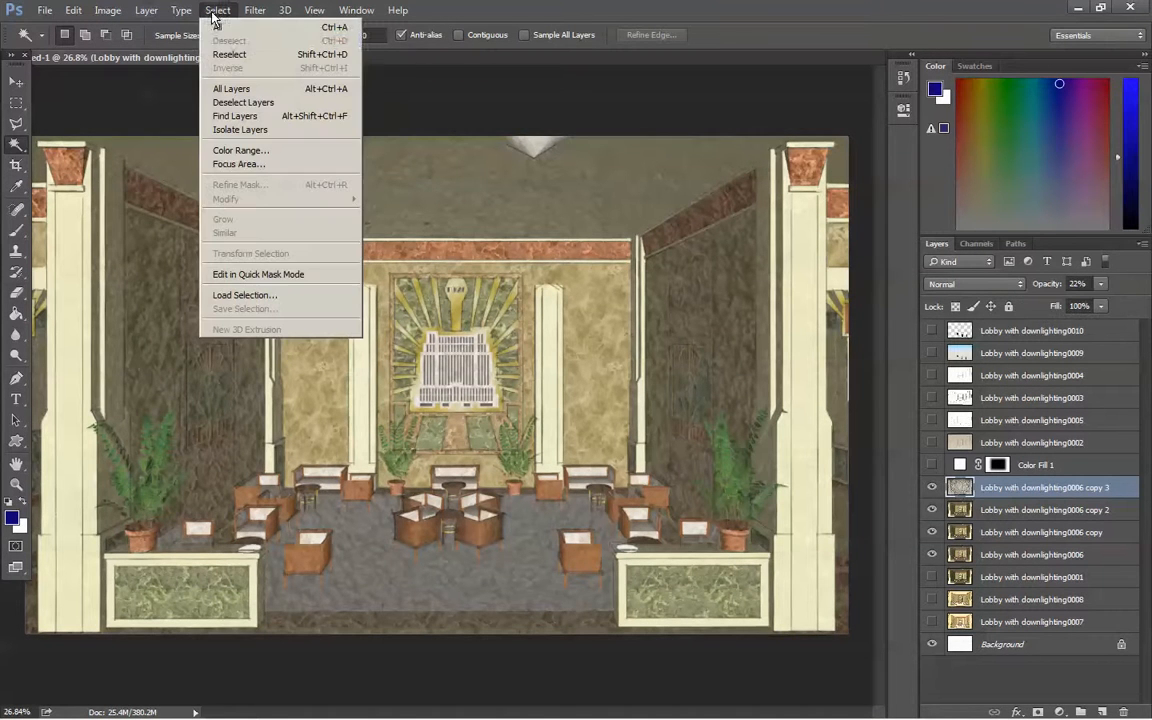
pyautogui.click(232, 54)
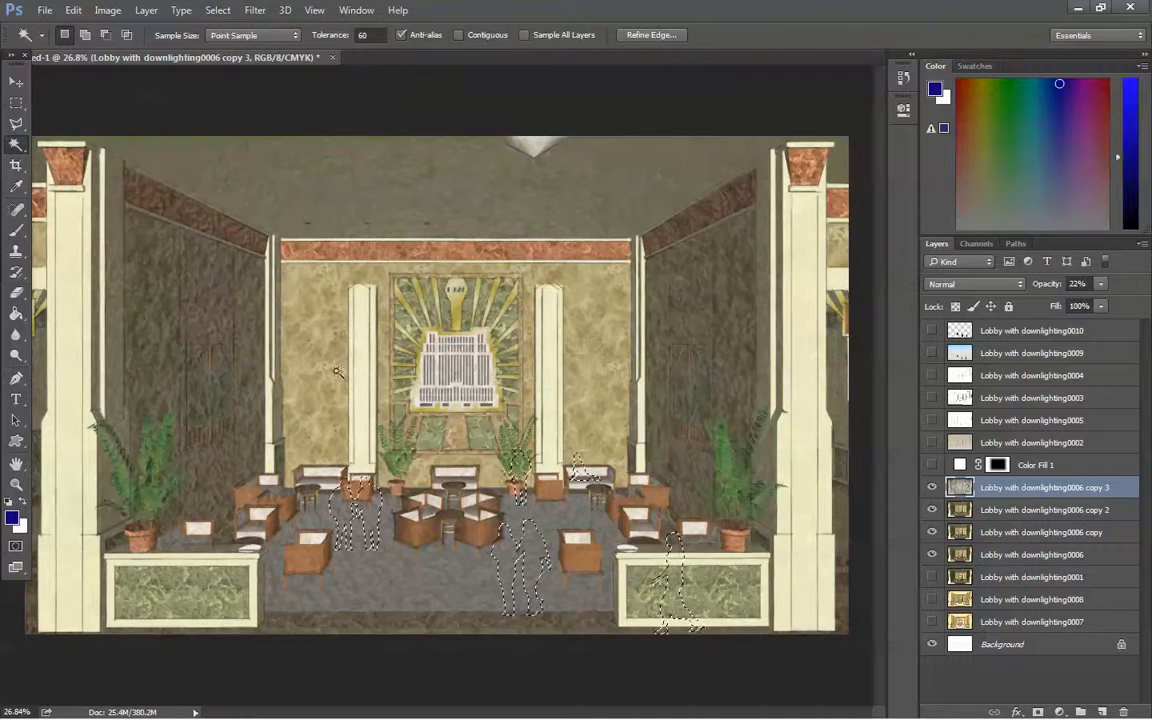
pyautogui.click(16, 103)
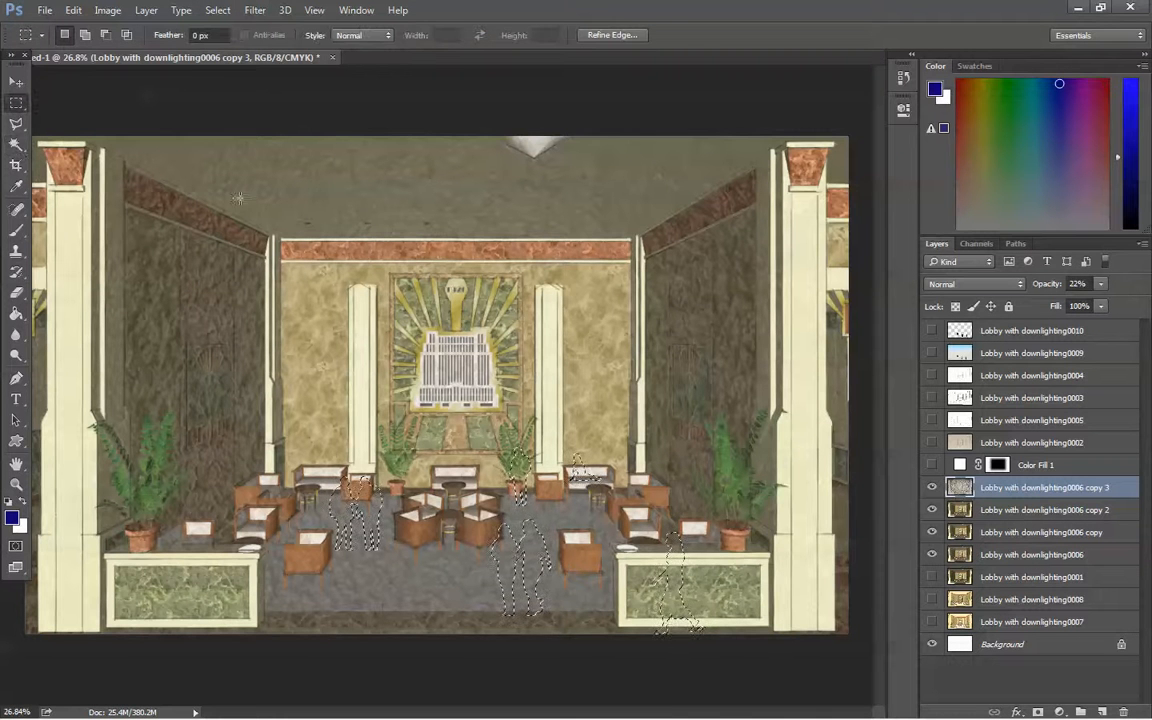
pyautogui.moveTo(219, 190); pyautogui.dragTo(673, 545)
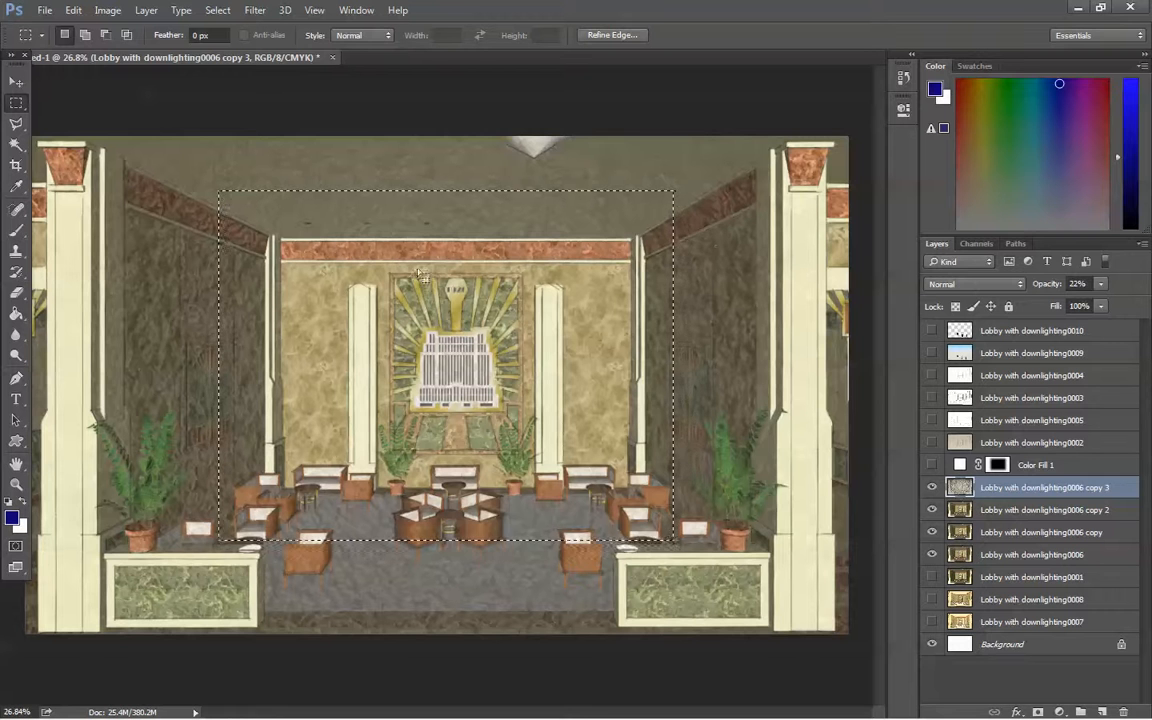
pyautogui.rightClick(446, 315)
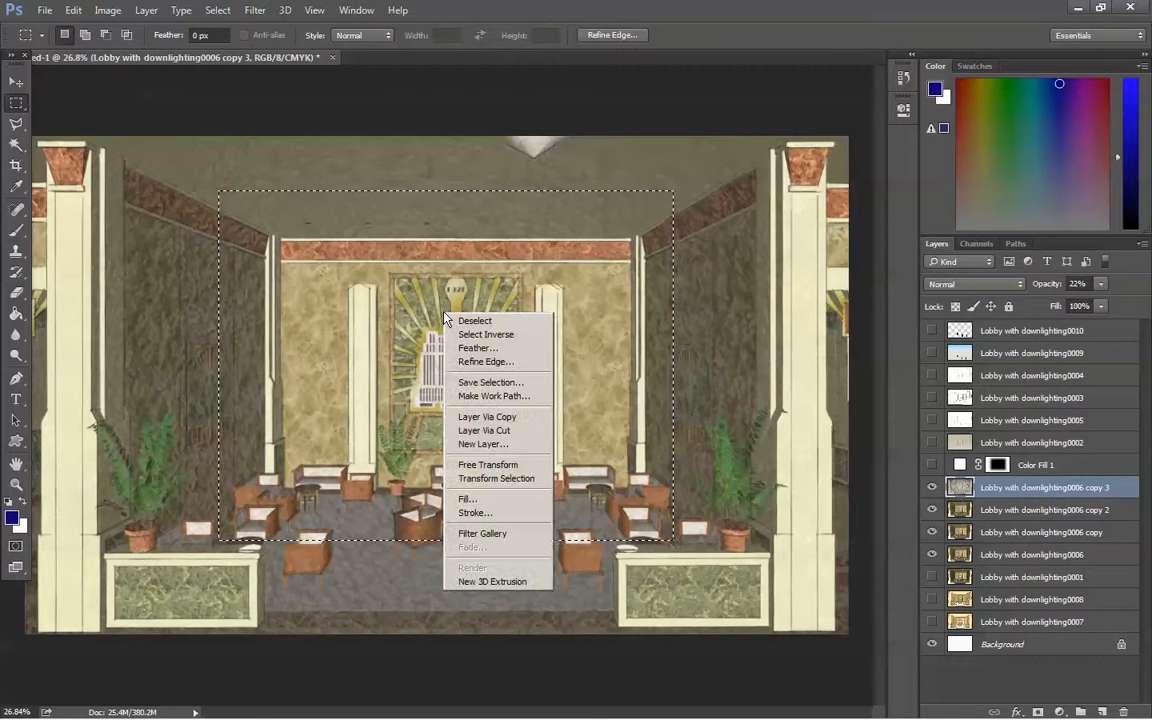
pyautogui.click(478, 348)
pyautogui.write('100')
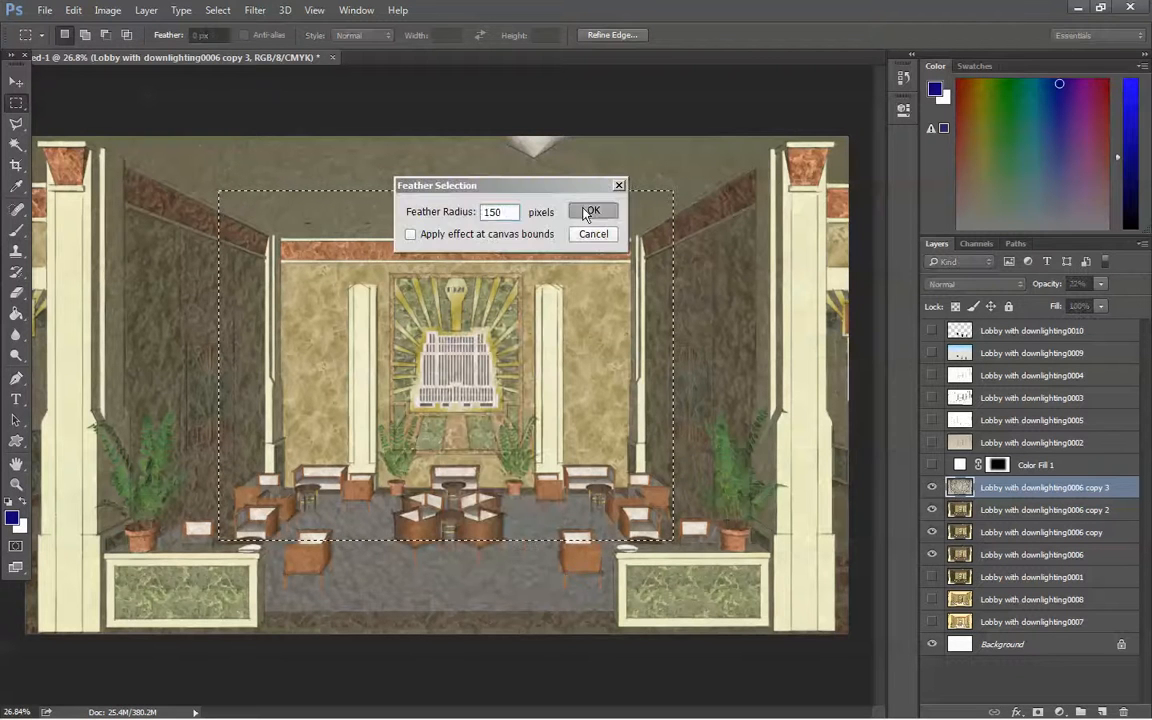
pyautogui.click(588, 212)
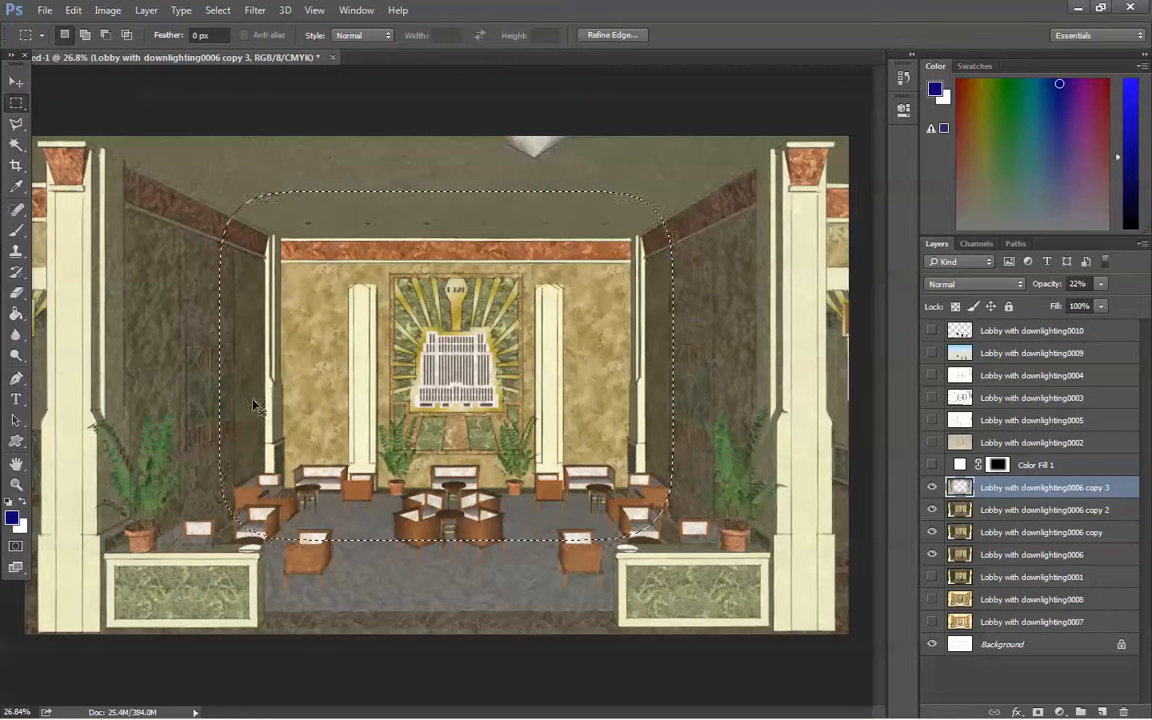
# - Clear the feathered area from Lobby with downlighting0006 copy 3, deselect, and delete the whole layer
pyautogui.press('Delete')
pyautogui.hotkey('ctrl', 'd')
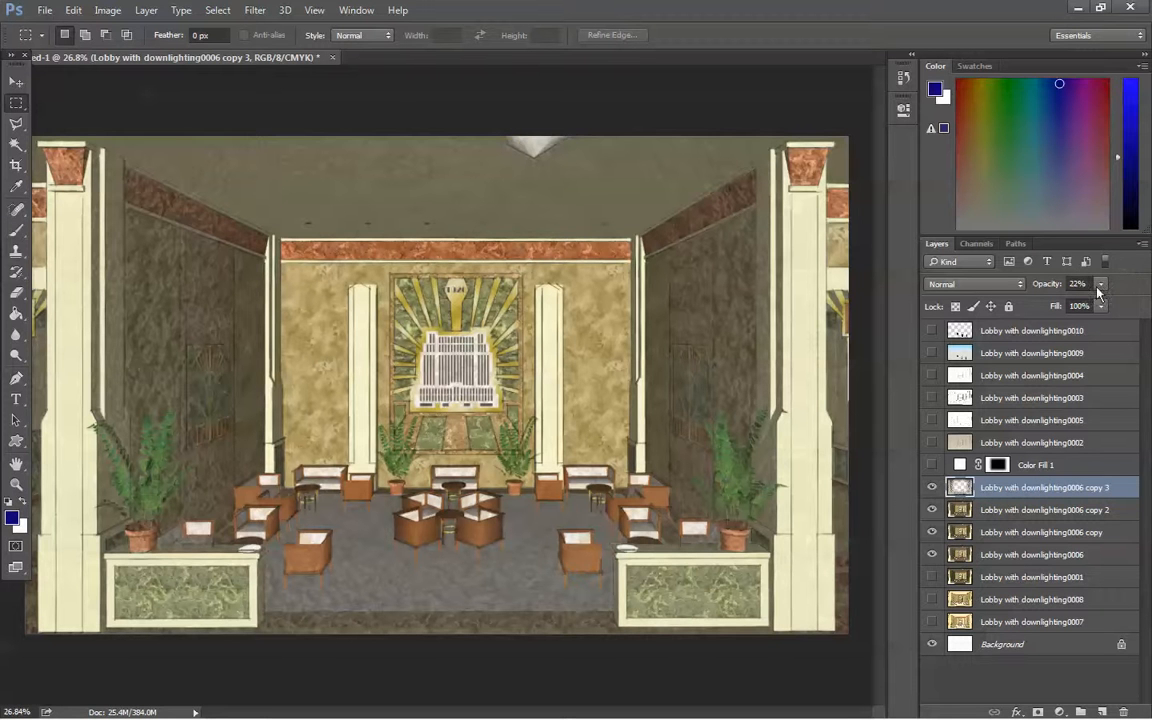
pyautogui.click(932, 487)
pyautogui.moveTo(1013, 489); pyautogui.dragTo(1123, 711)
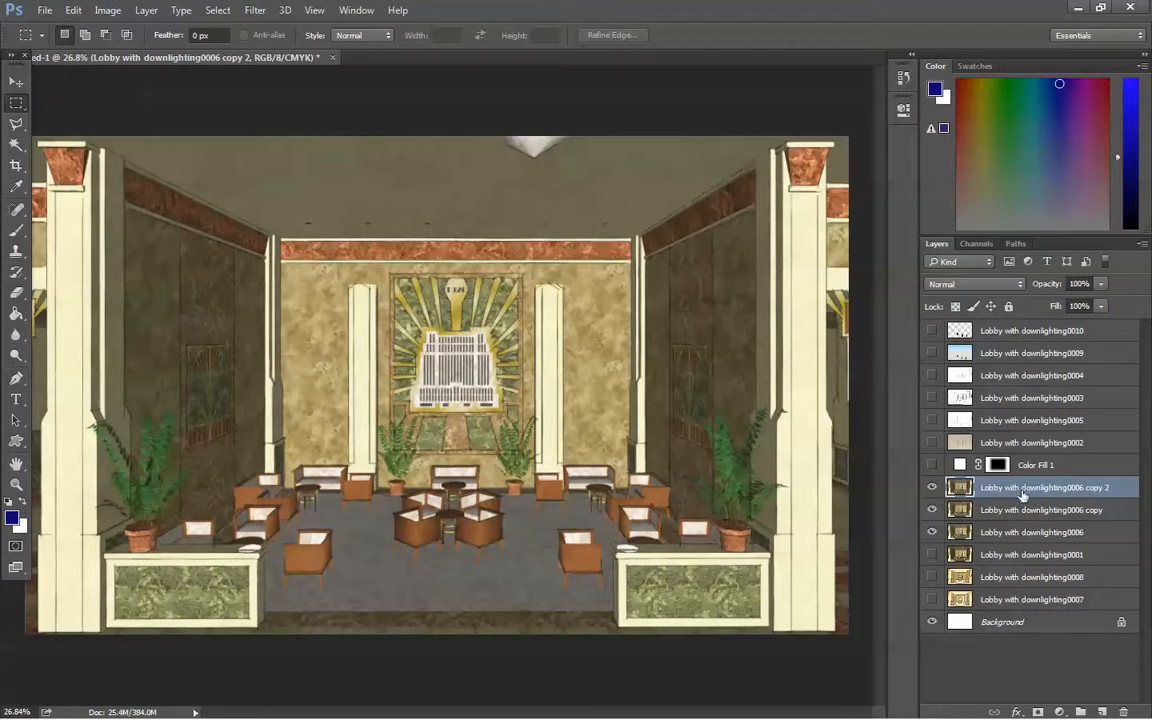
# - Preview the Rough Pastels, Film Grain, Fresco and Watercolor filters on copy 2, with Watercolor brush detail and texture at 1
pyautogui.click(253, 11)
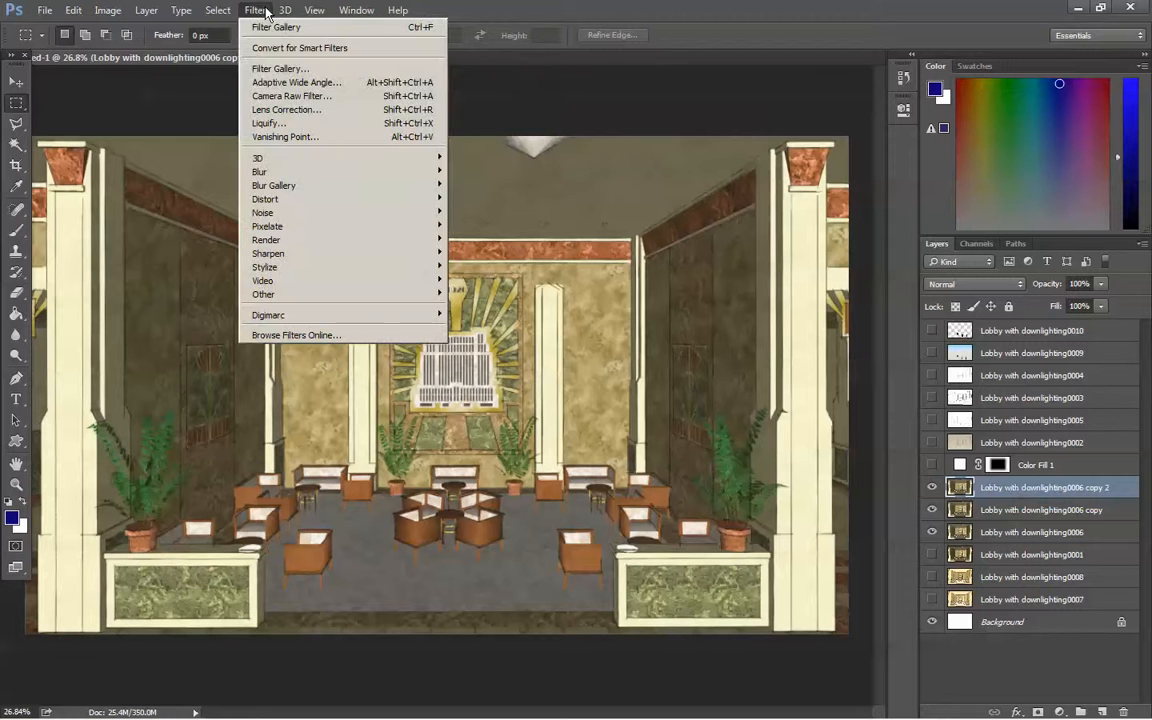
pyautogui.click(270, 69)
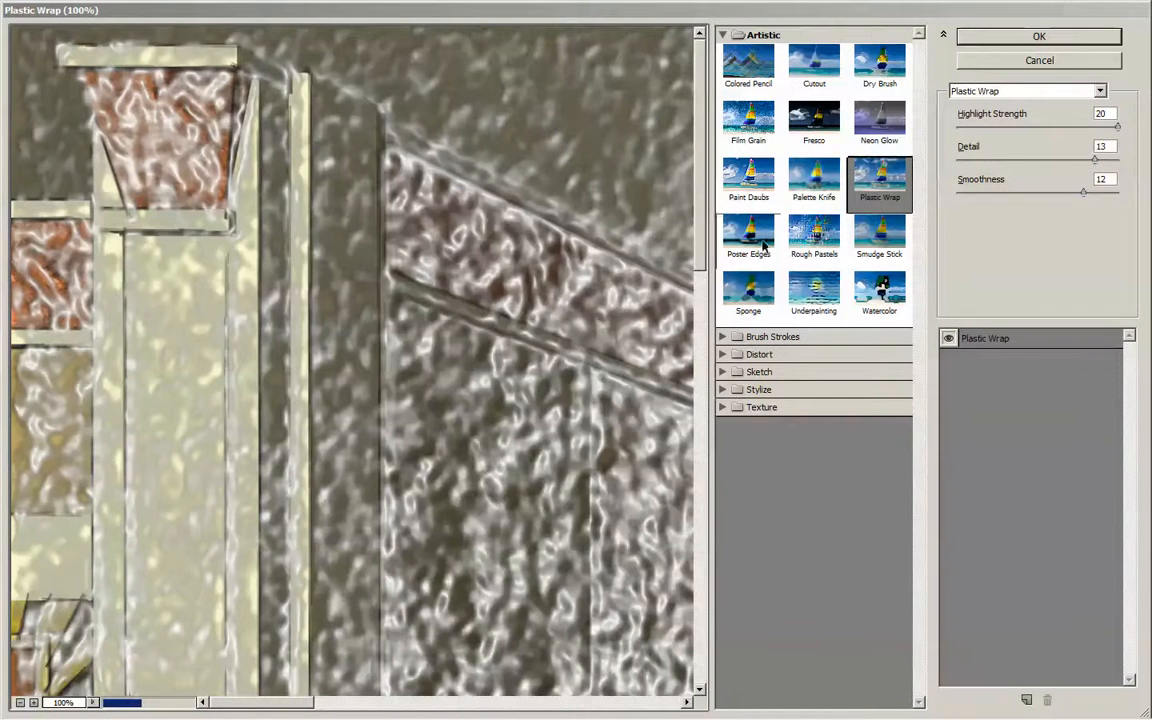
pyautogui.click(827, 240)
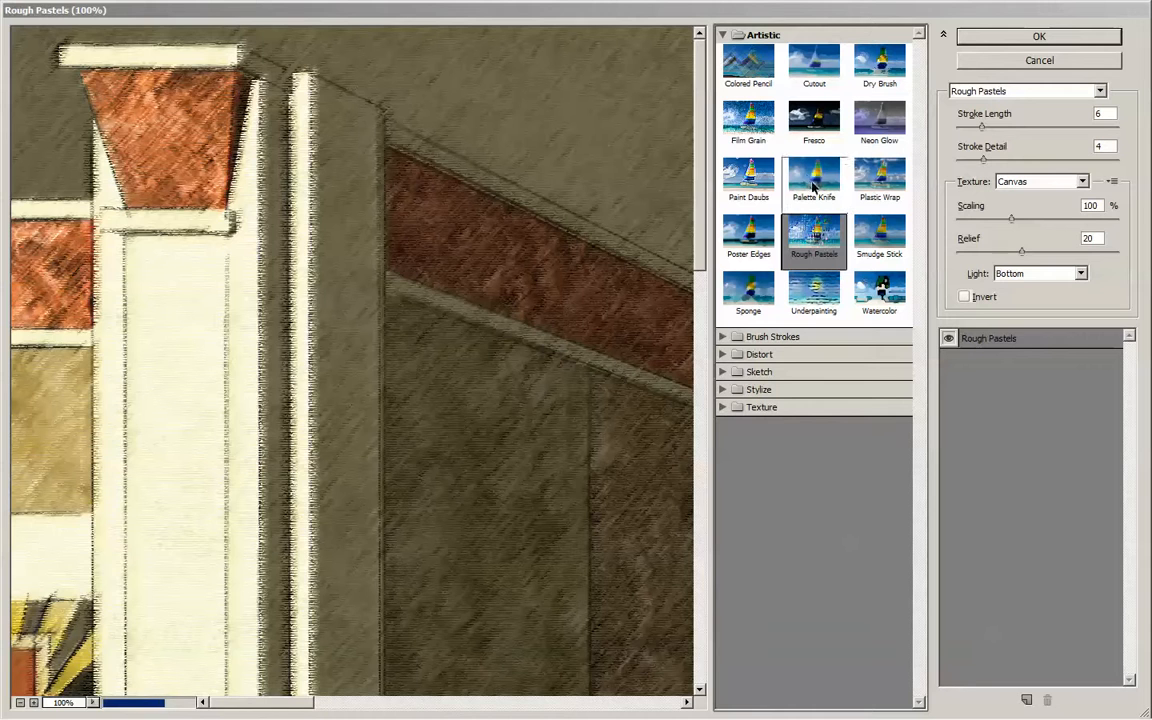
pyautogui.click(752, 145)
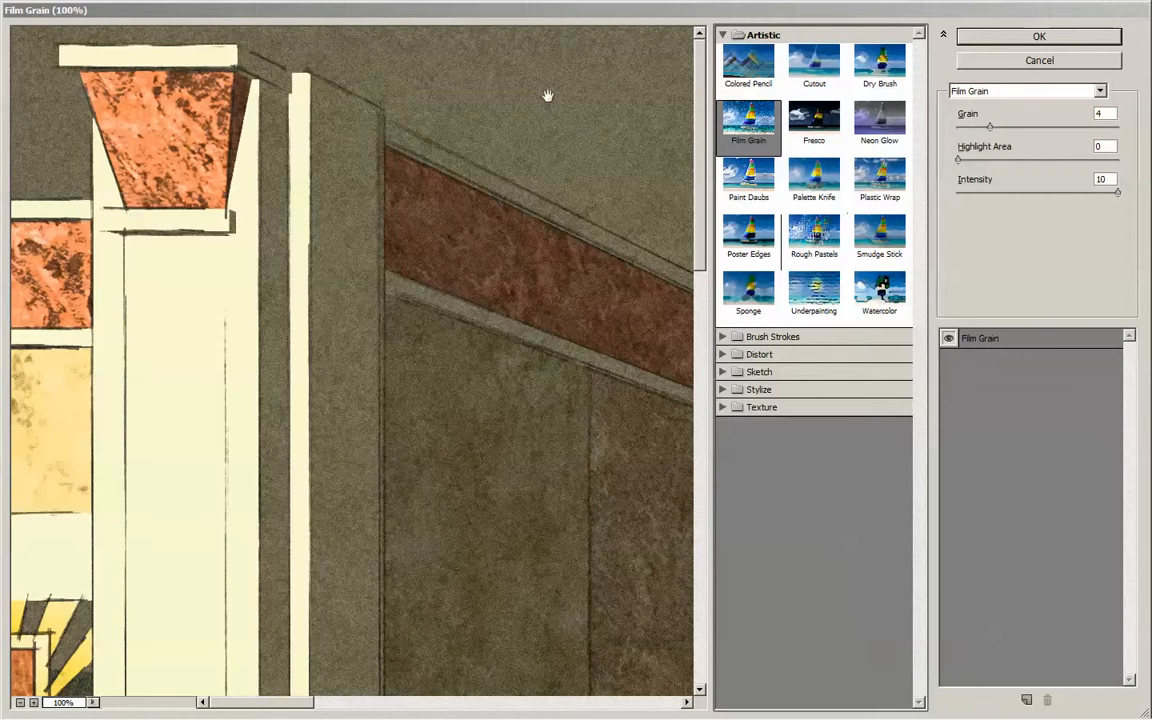
pyautogui.click(814, 122)
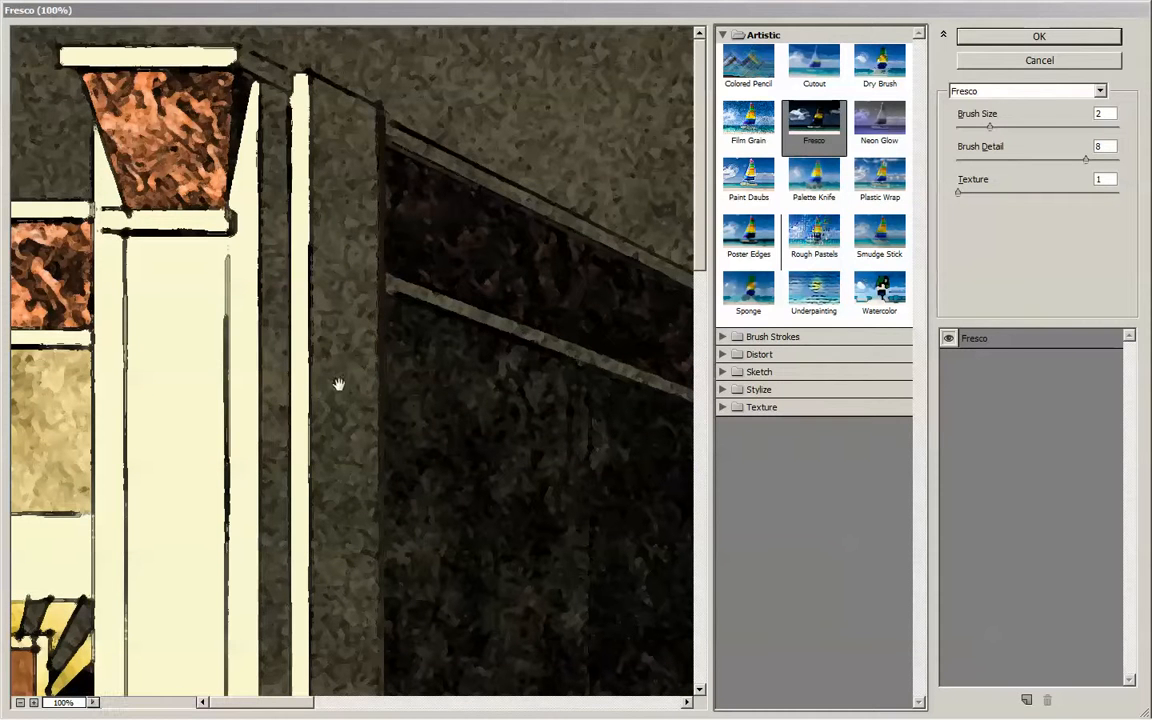
pyautogui.click(884, 306)
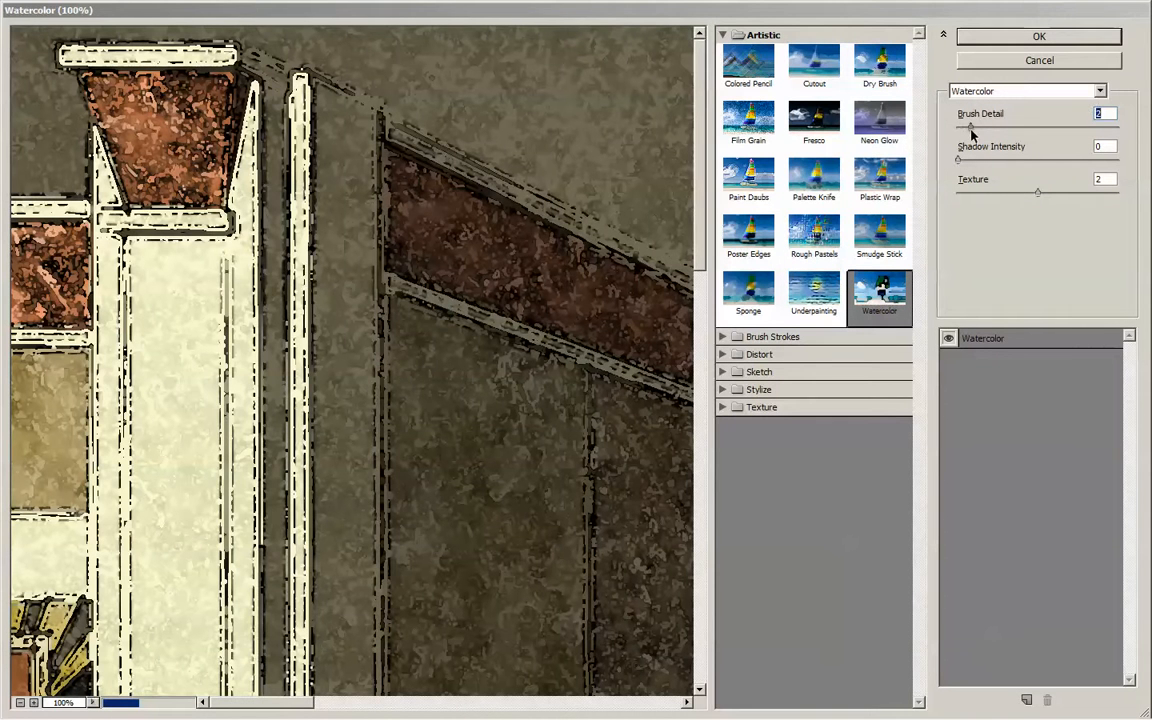
pyautogui.moveTo(960, 128)
pyautogui.mouseDown()
pyautogui.moveTo(1027, 128)
pyautogui.moveTo(948, 124)
pyautogui.mouseUp()
# - Apply the Stained Glass texture filter to copy 2 with cell size 19, border thickness 4 and light intensity 3
pyautogui.click(723, 389)
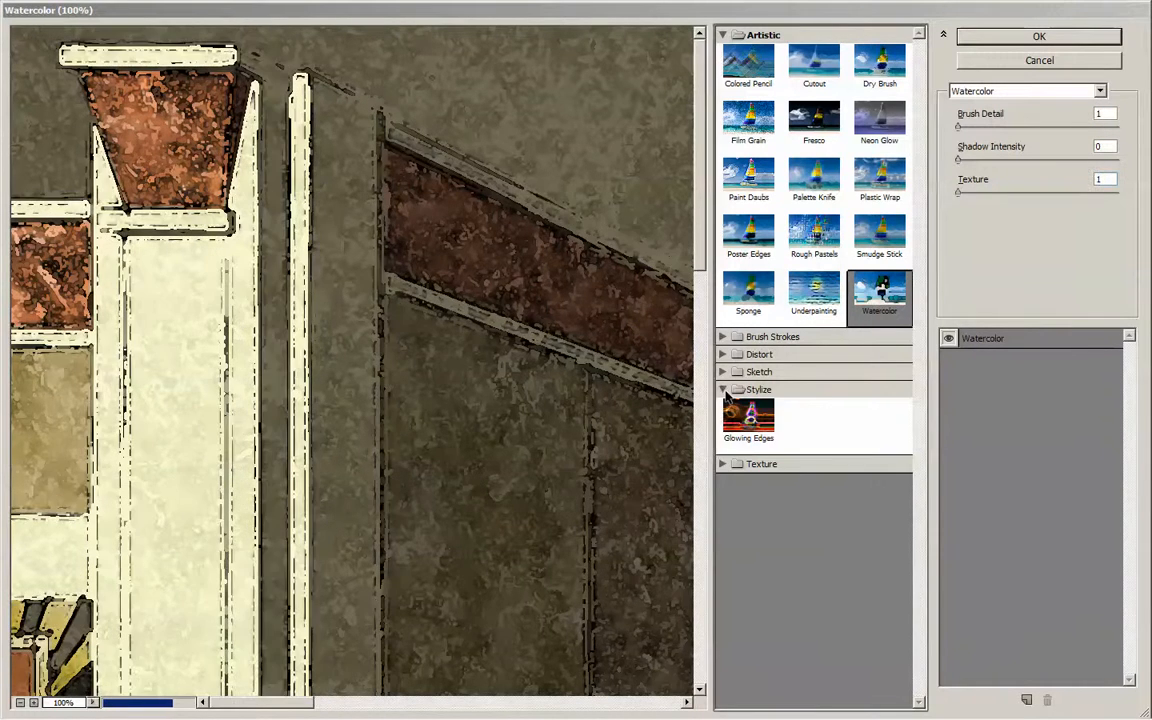
pyautogui.click(723, 389)
pyautogui.click(722, 407)
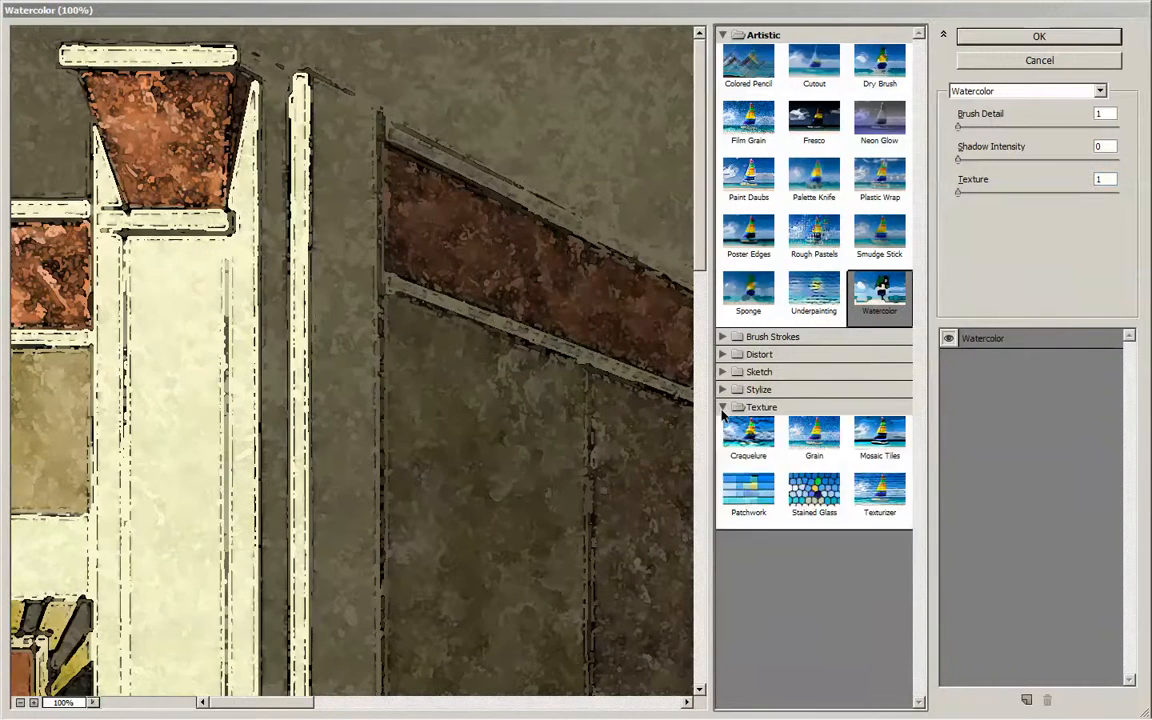
pyautogui.click(813, 492)
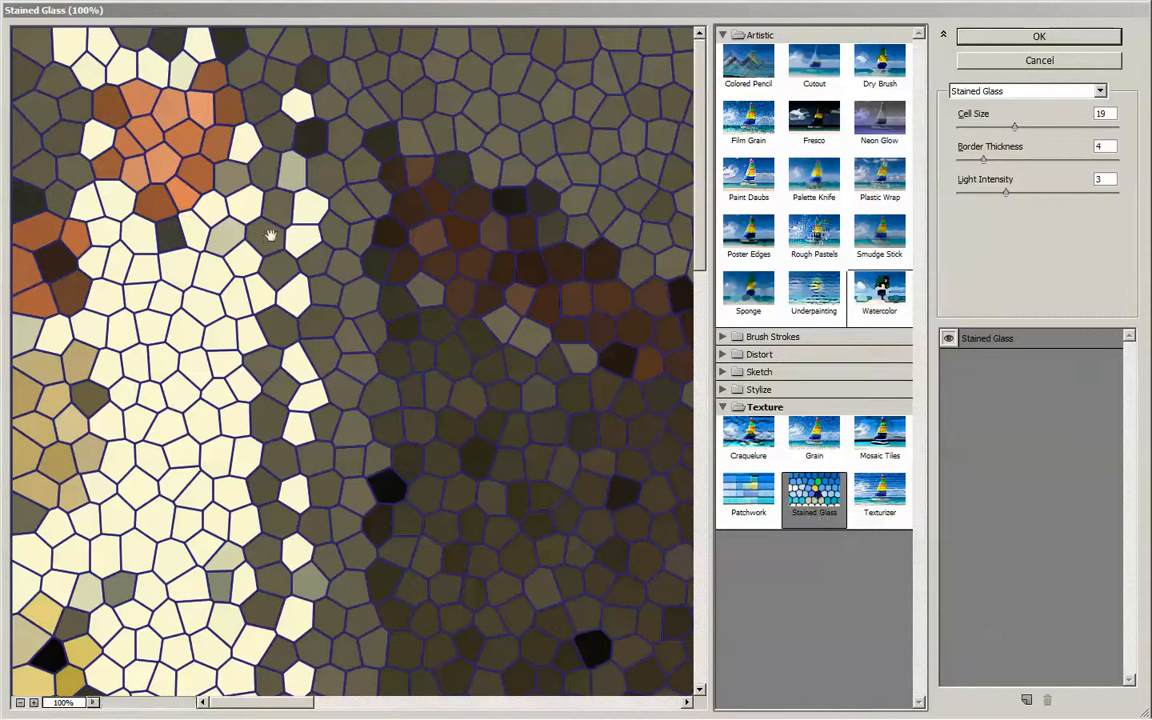
pyautogui.scroll(-9, 619, 297)
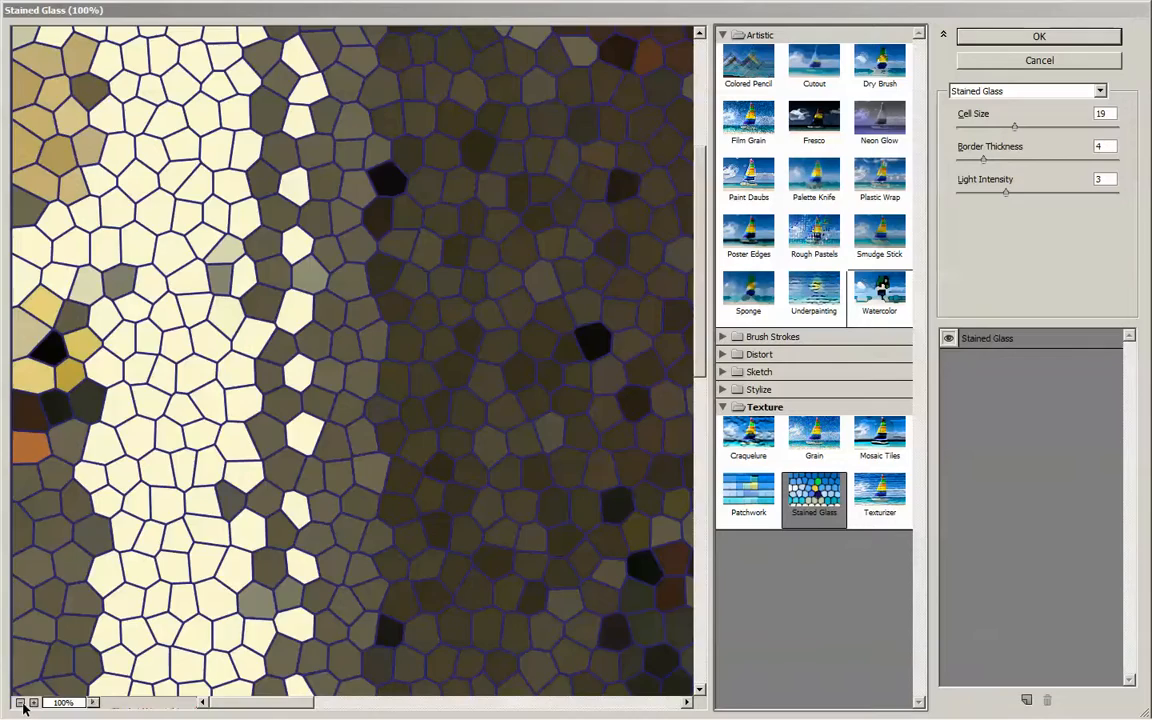
pyautogui.click(19, 702)
pyautogui.click(19, 702)
pyautogui.click(19, 702)
pyautogui.click(19, 702)
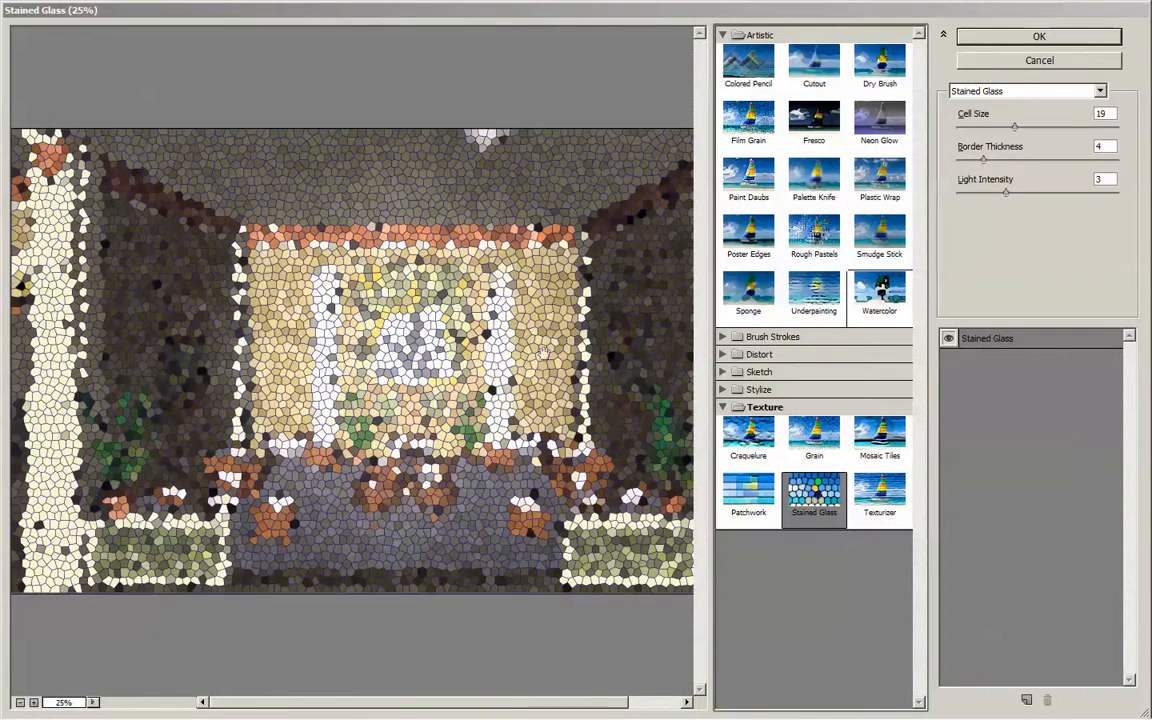
pyautogui.click(1040, 36)
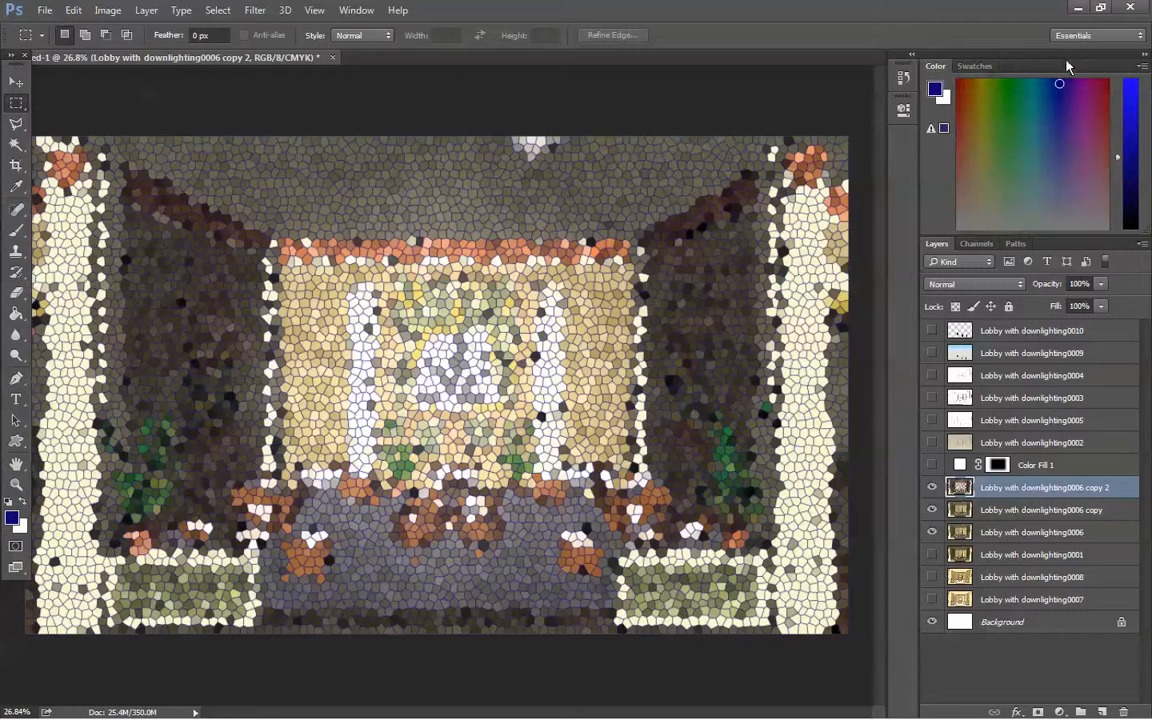
# - Lower the opacity of the stained-glass copy 2 layer to 36% and hide the layer
pyautogui.click(1102, 284)
pyautogui.moveTo(1062, 316); pyautogui.dragTo(1049, 323)
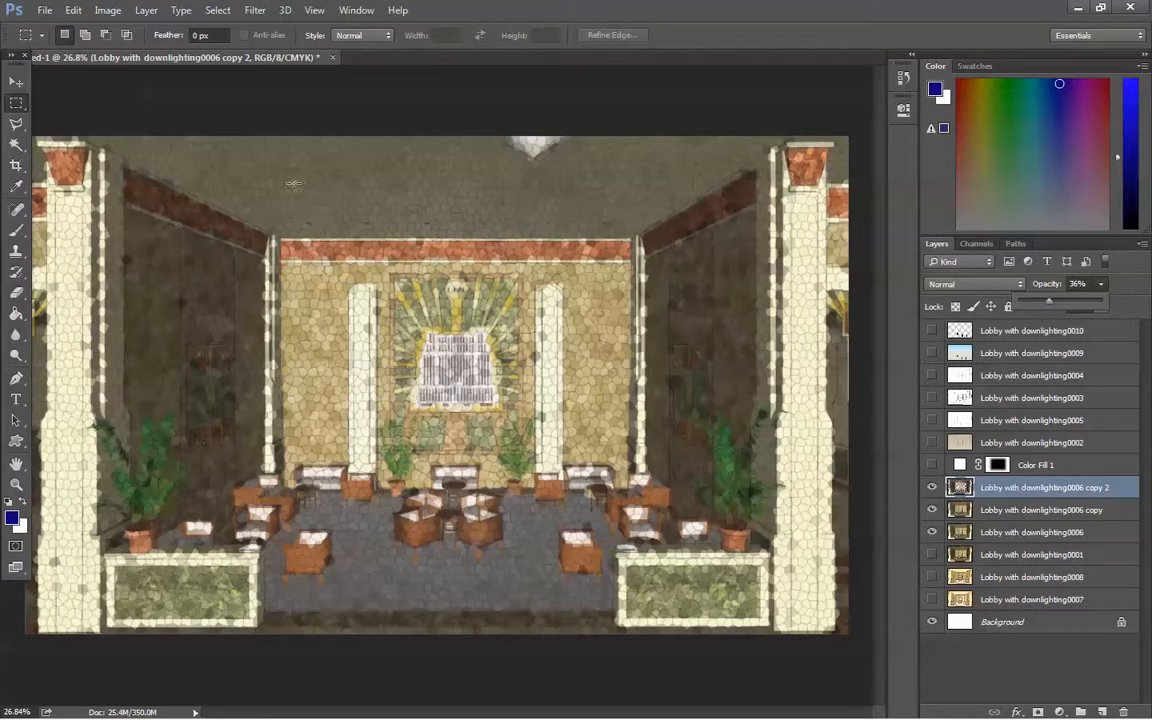
pyautogui.click(932, 488)
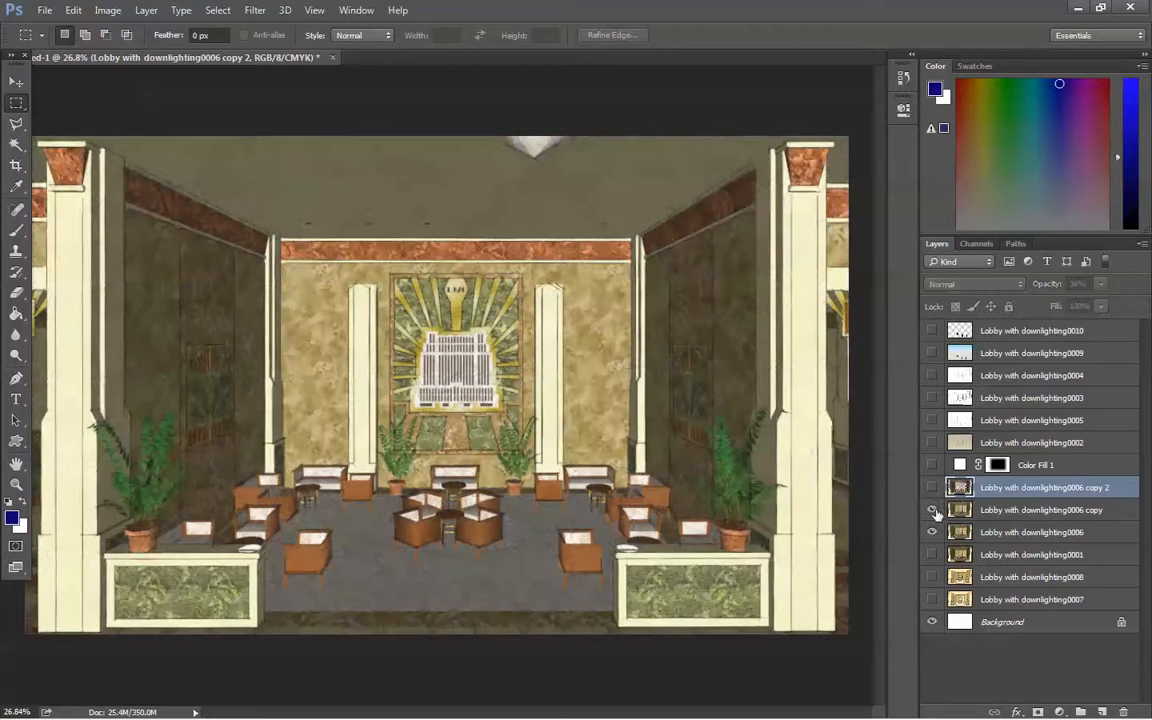
# - Add a Black & White adjustment layer above Lobby with downlighting0006 copy and merge the two layers
pyautogui.click(1034, 509)
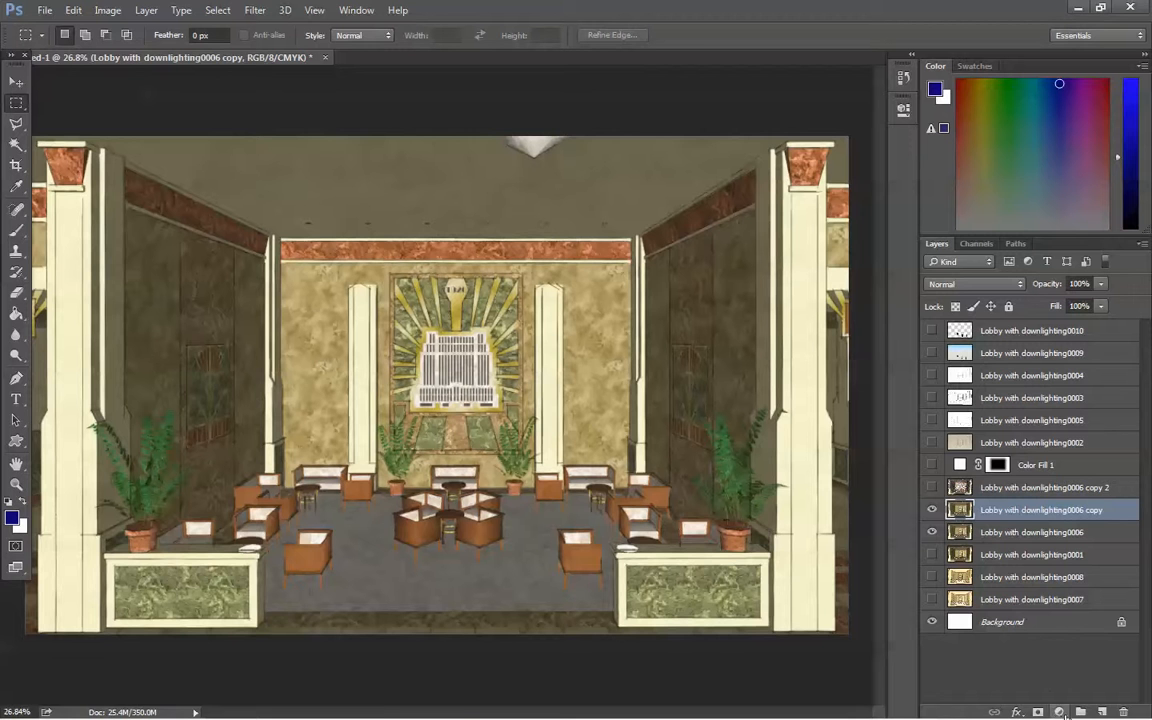
pyautogui.click(1062, 713)
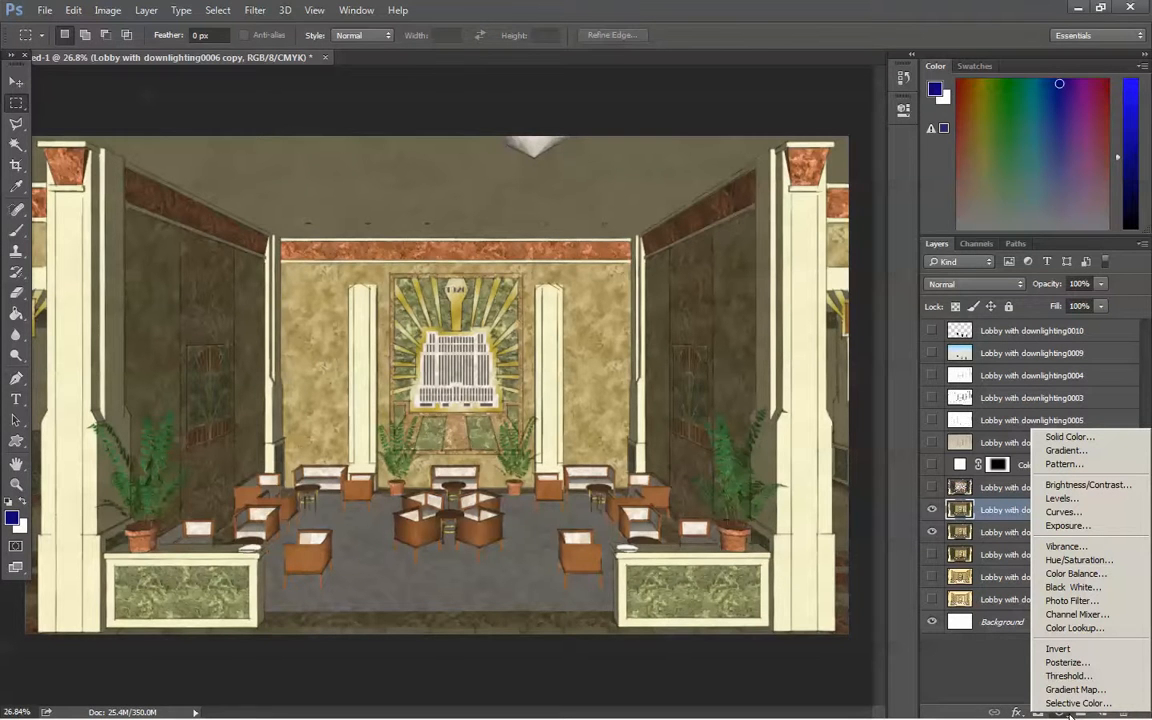
pyautogui.click(1070, 587)
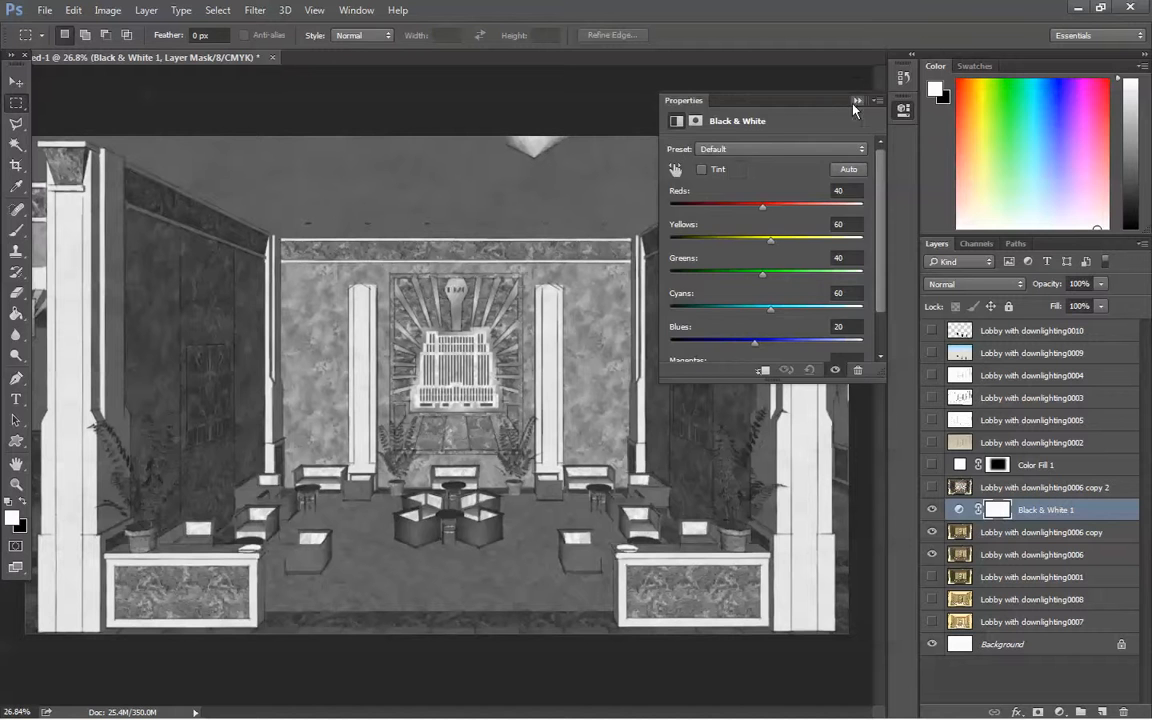
pyautogui.click(856, 101)
pyautogui.keyDown('shift'); pyautogui.click(1062, 530); pyautogui.keyUp('shift')
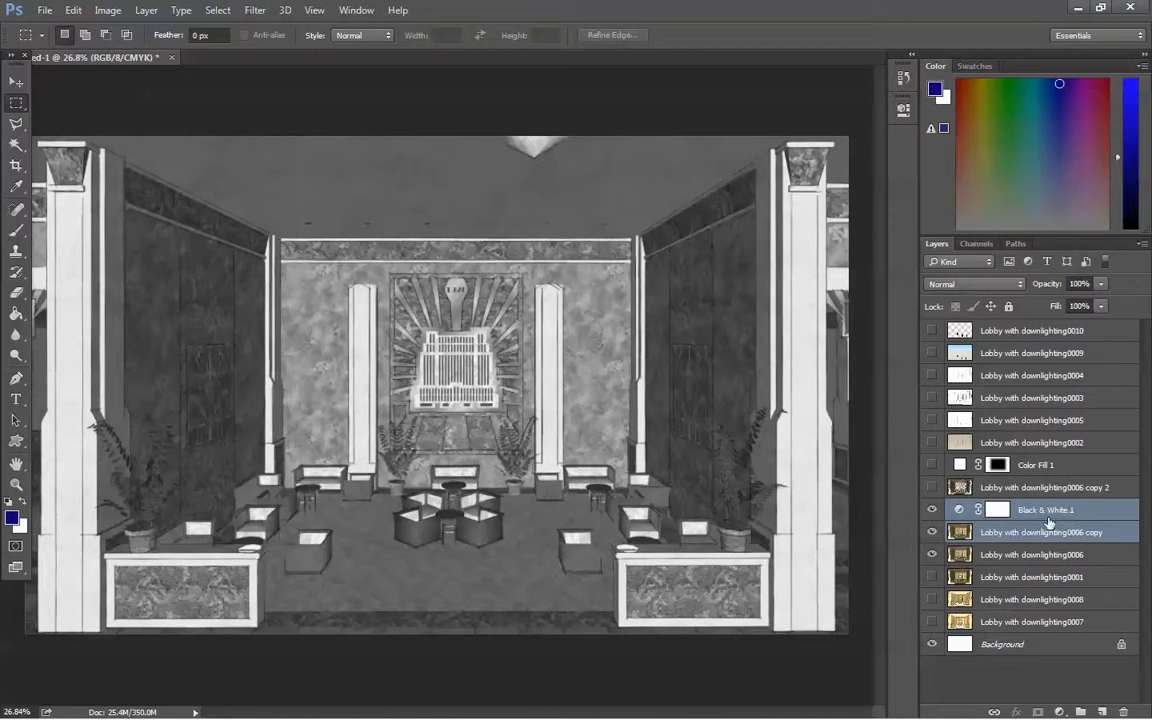
pyautogui.rightClick(1045, 521)
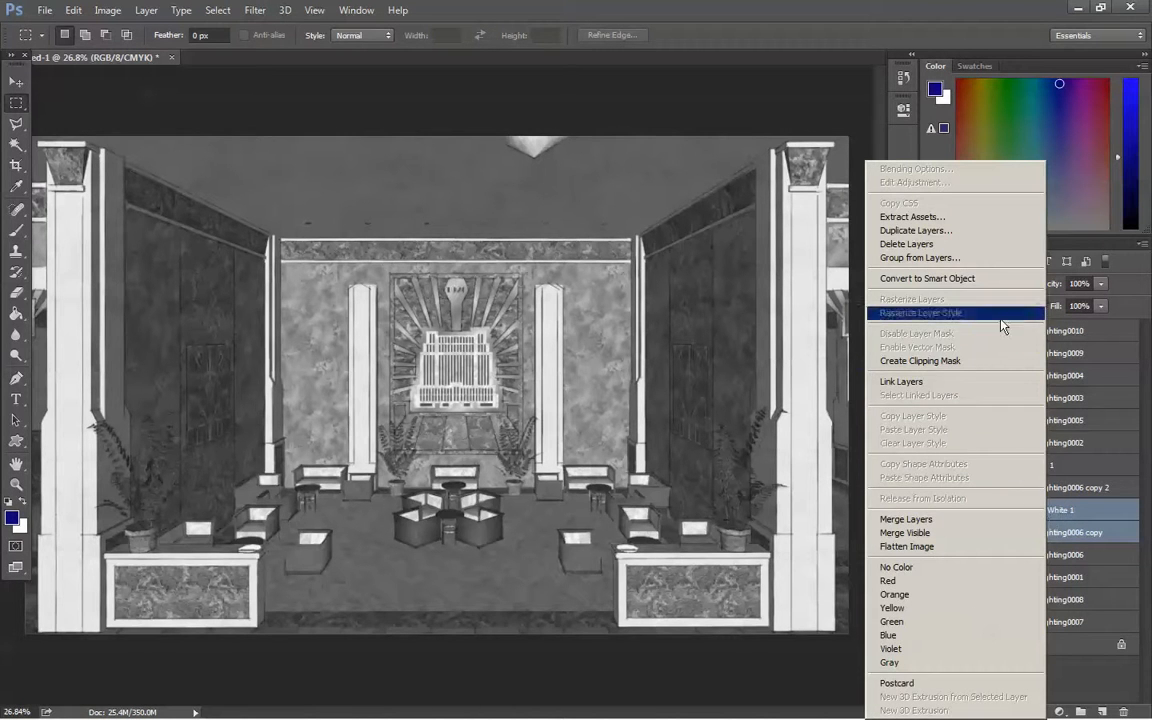
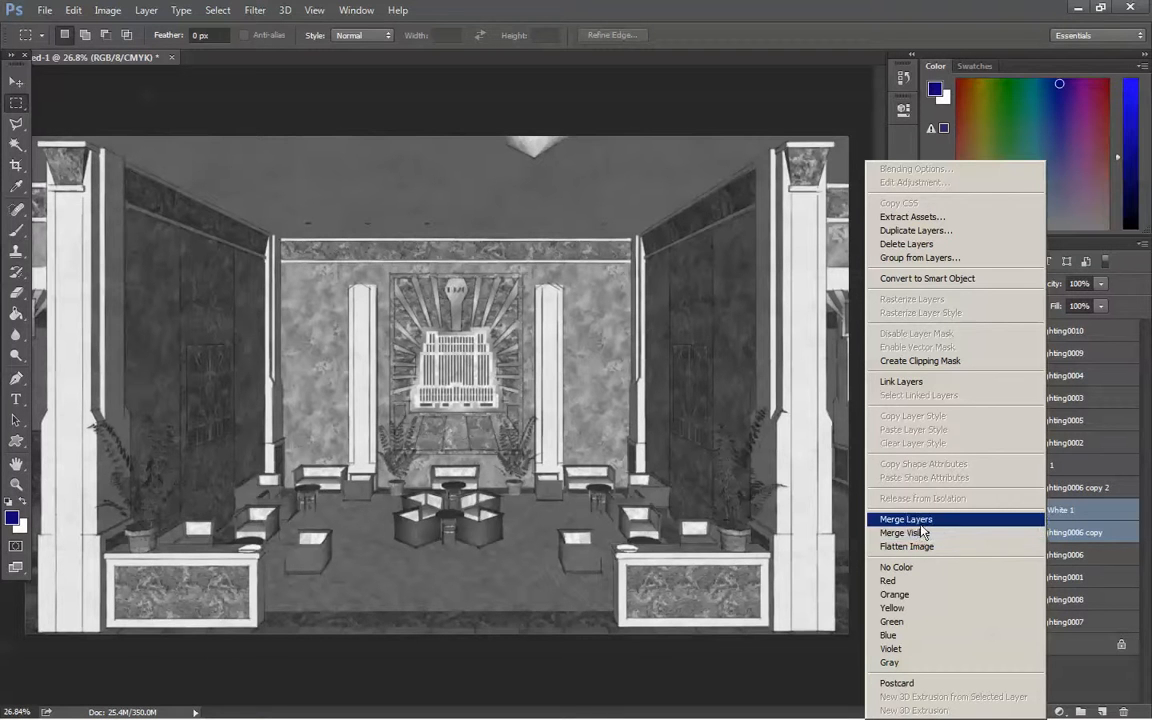
pyautogui.click(920, 522)
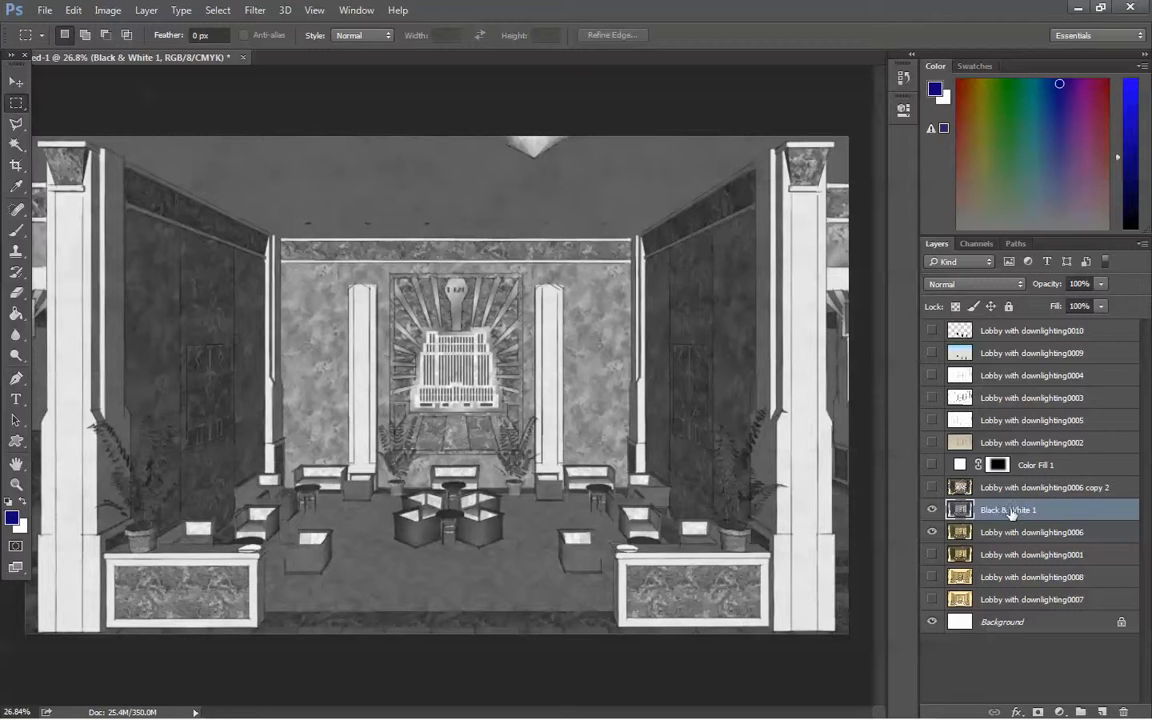
# - Duplicate the merged Black & White 1 layer
pyautogui.rightClick(1008, 517)
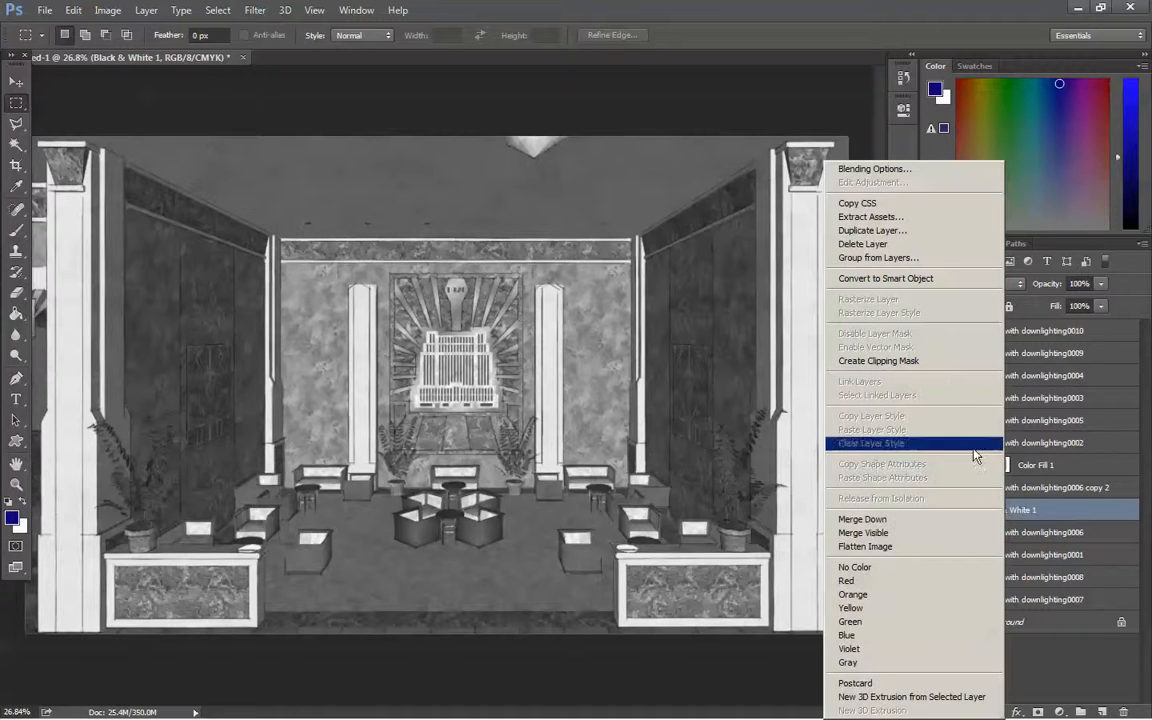
pyautogui.click(899, 234)
pyautogui.click(710, 218)
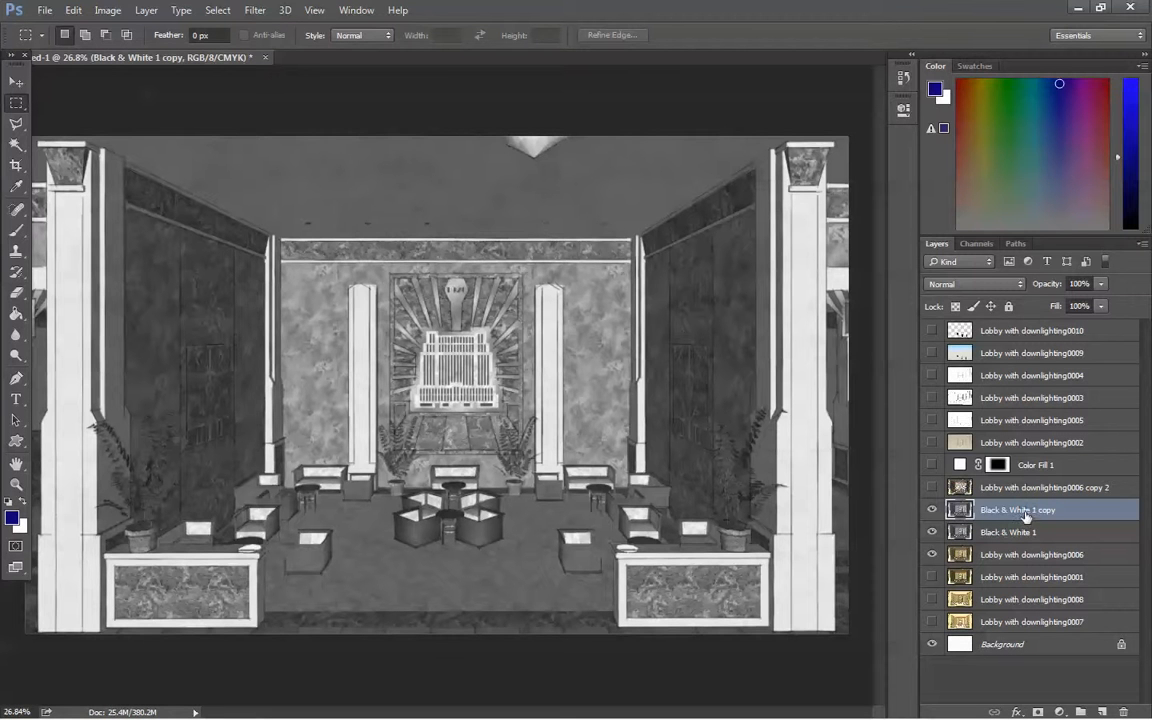
# - Preview the Film Grain, Colored Pencil, Underpainting, Watercolor, Rough Pastels and Sponge artistic filters on Black & White 1 copy
pyautogui.click(258, 10)
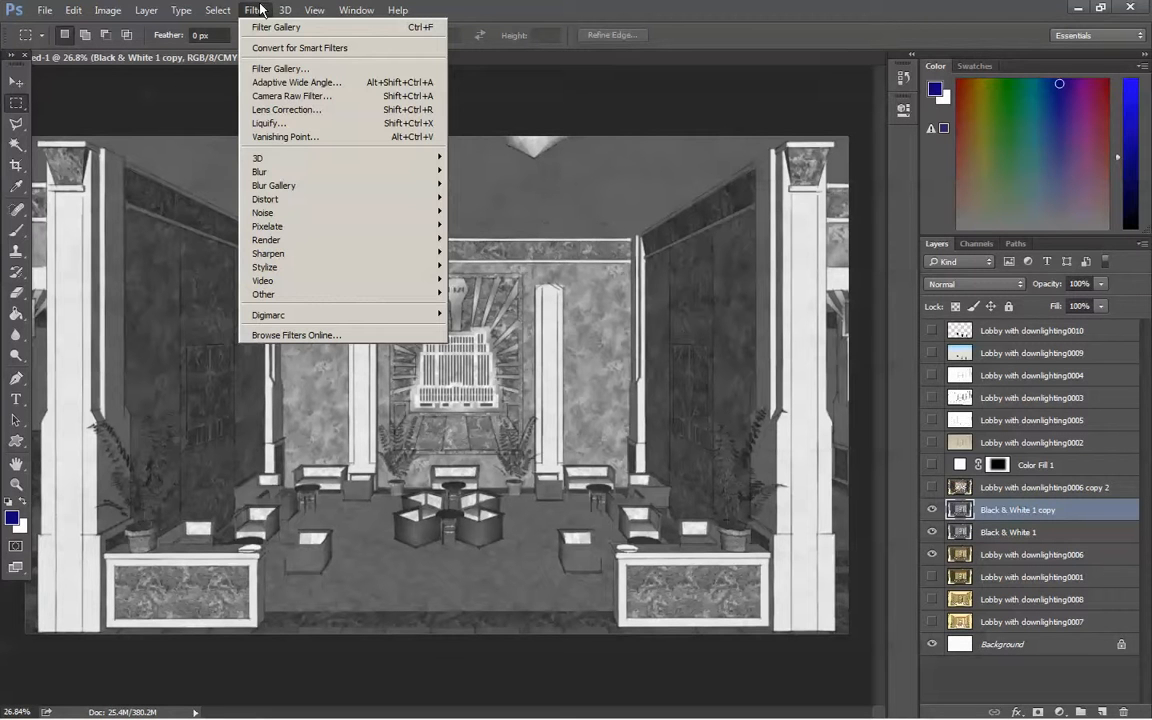
pyautogui.click(275, 68)
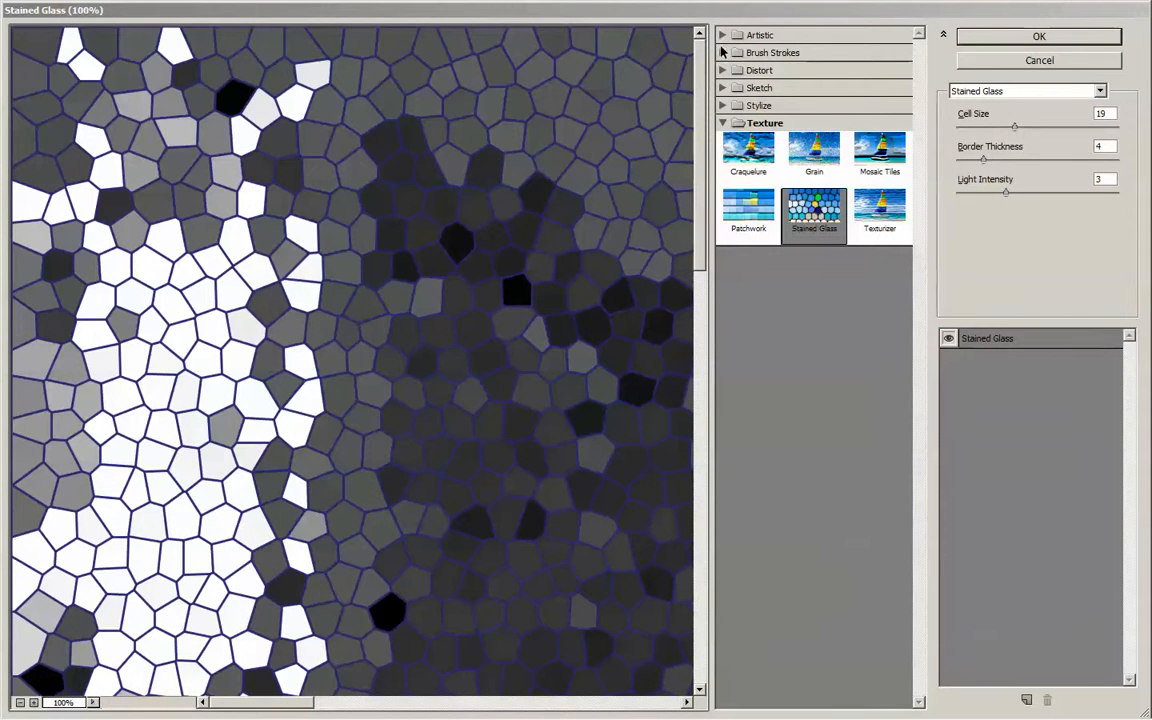
pyautogui.click(724, 36)
pyautogui.click(757, 125)
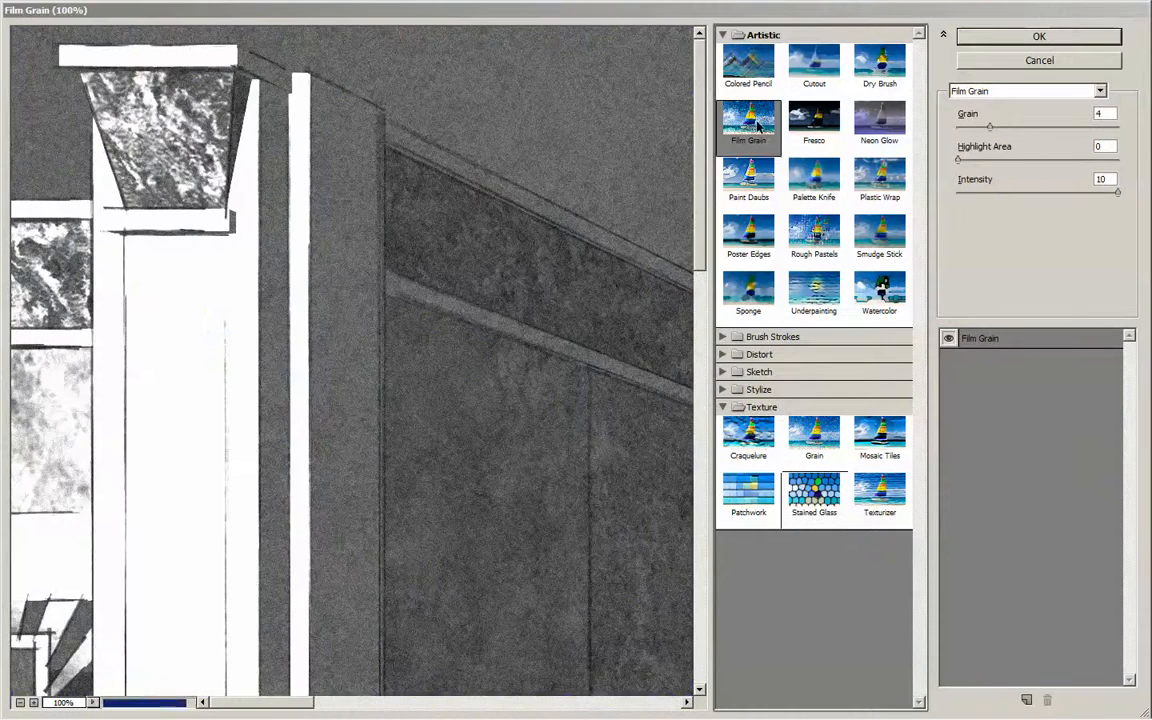
pyautogui.click(759, 74)
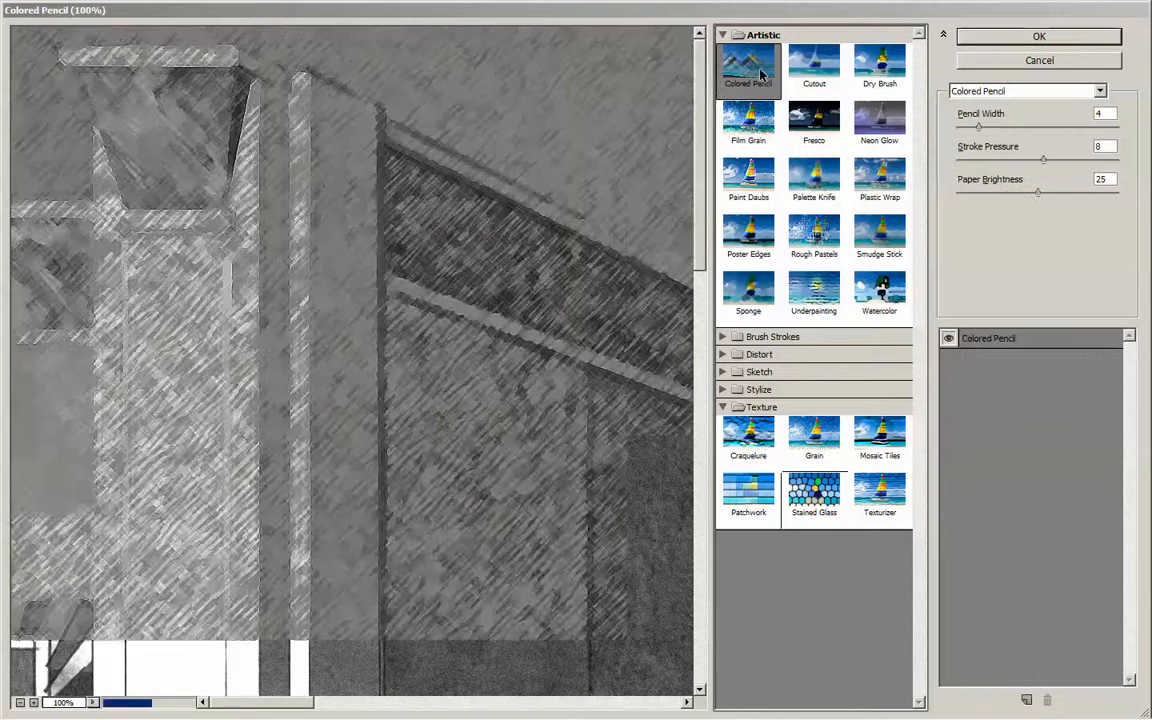
pyautogui.click(818, 292)
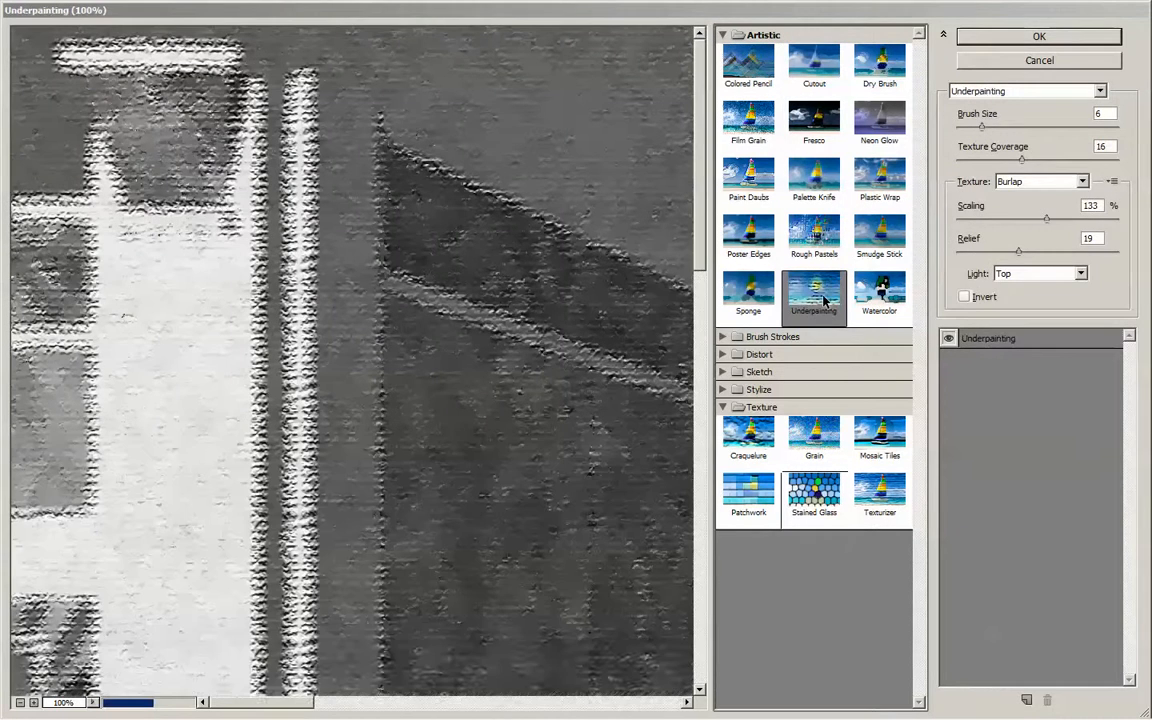
pyautogui.click(873, 303)
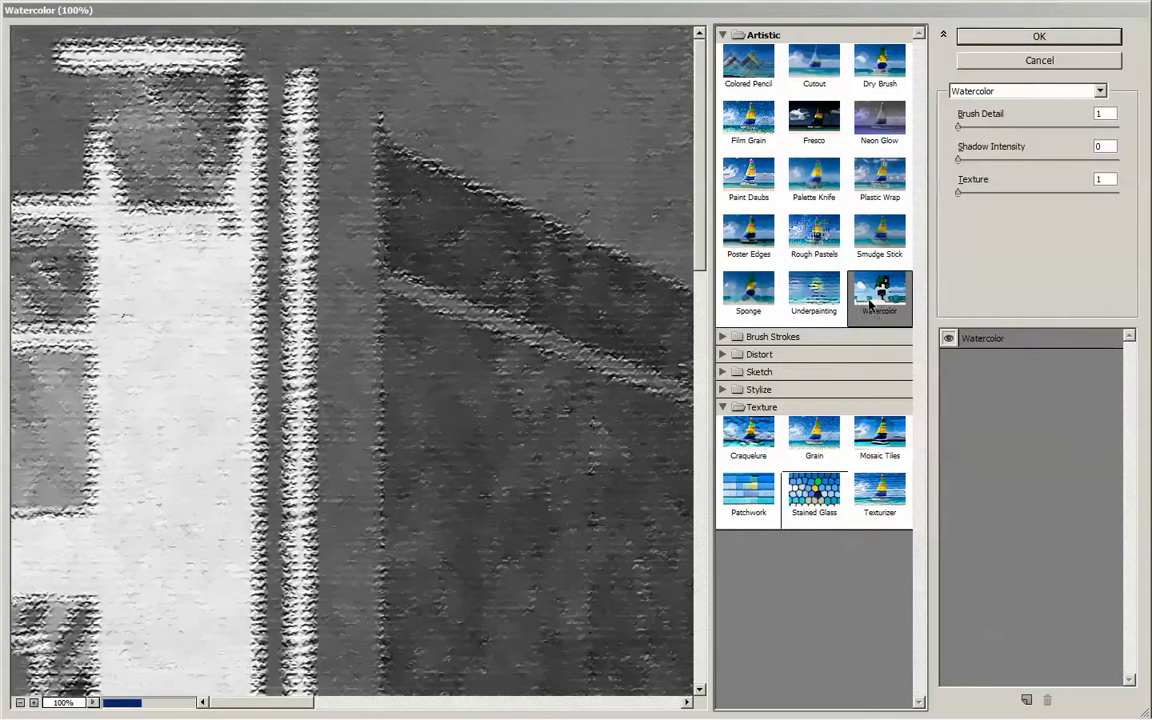
pyautogui.click(825, 250)
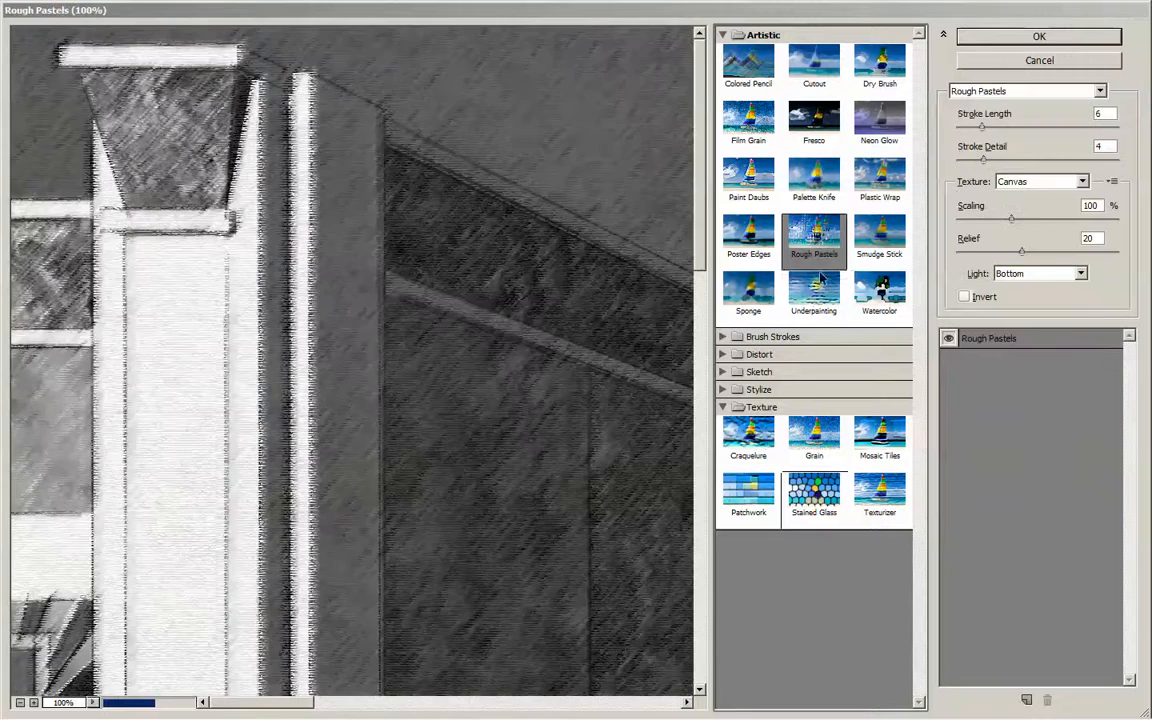
pyautogui.click(815, 310)
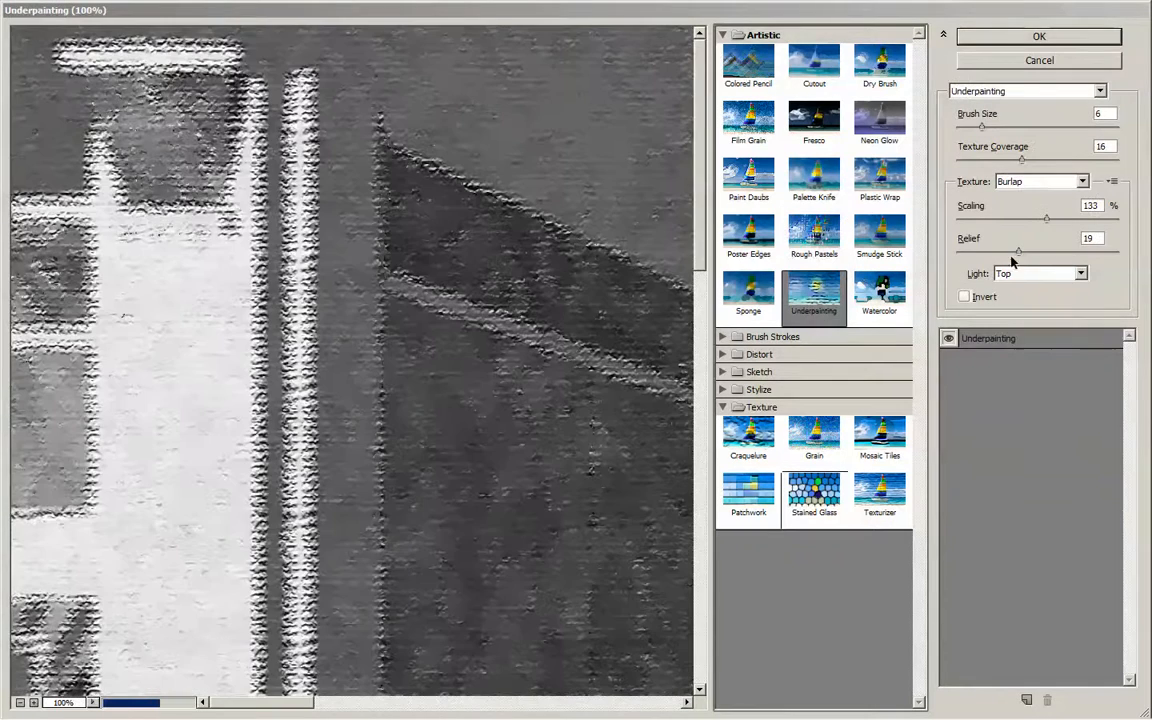
pyautogui.click(748, 290)
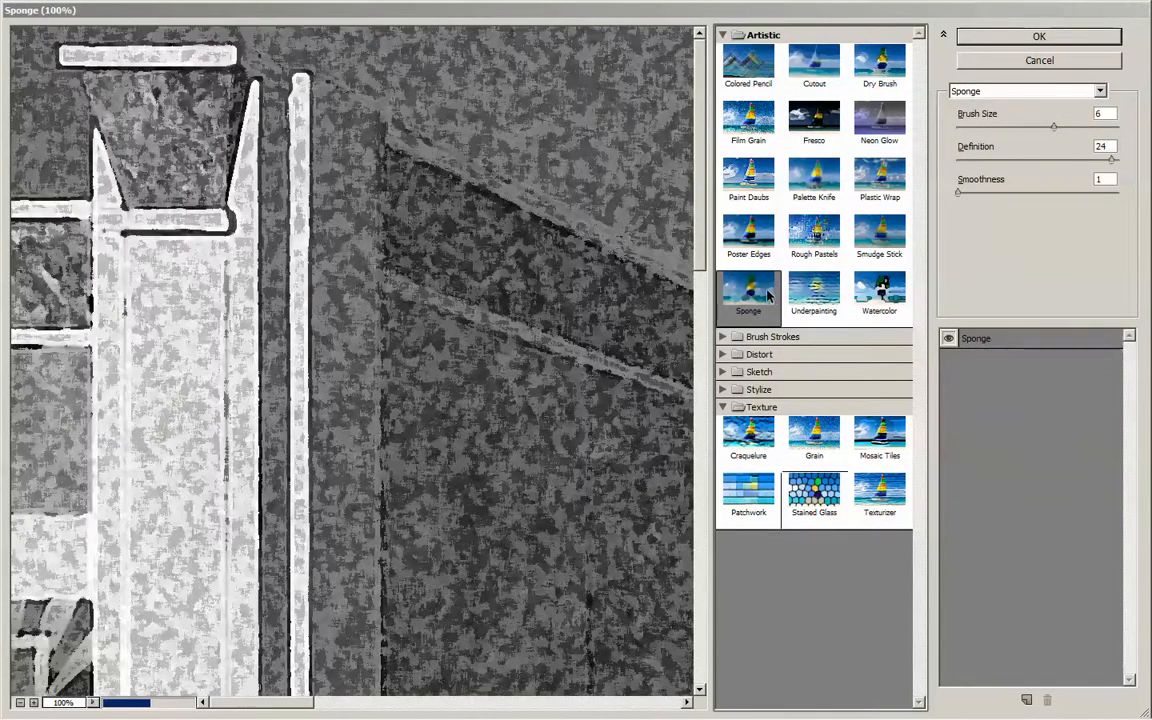
# - Apply the Underpainting filter with brush size 12, texture coverage 21, Burlap texture, scaling 134% and relief 20
pyautogui.click(815, 292)
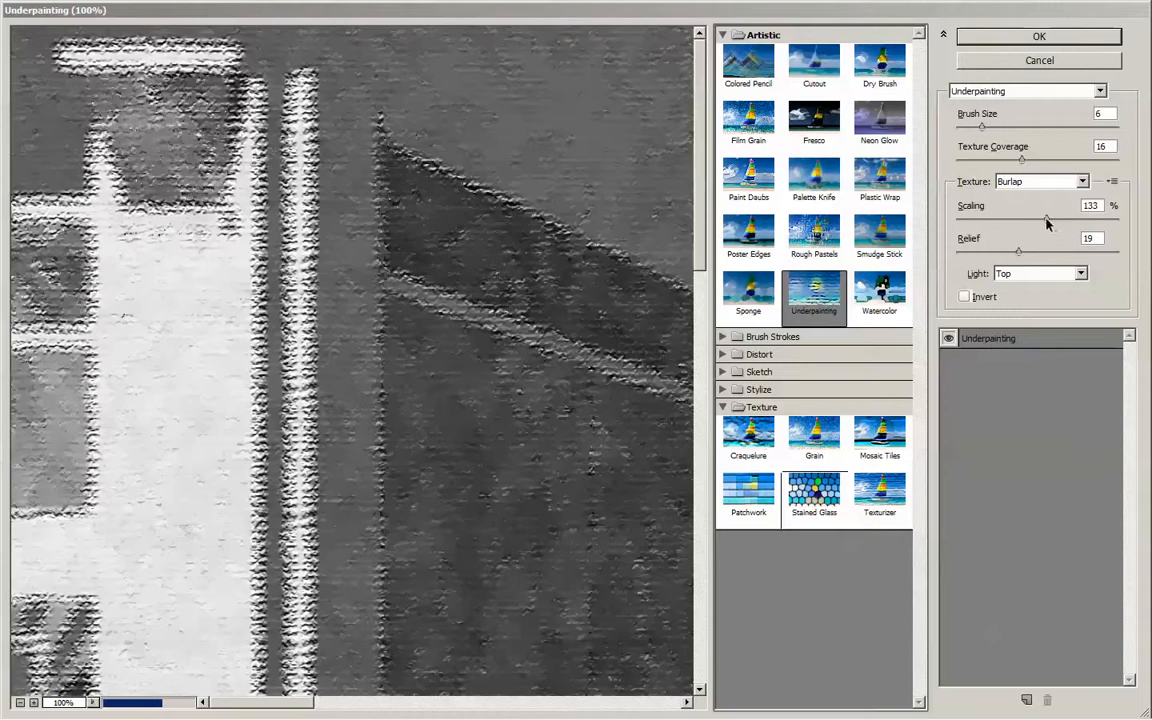
pyautogui.moveTo(1048, 226); pyautogui.dragTo(1058, 251)
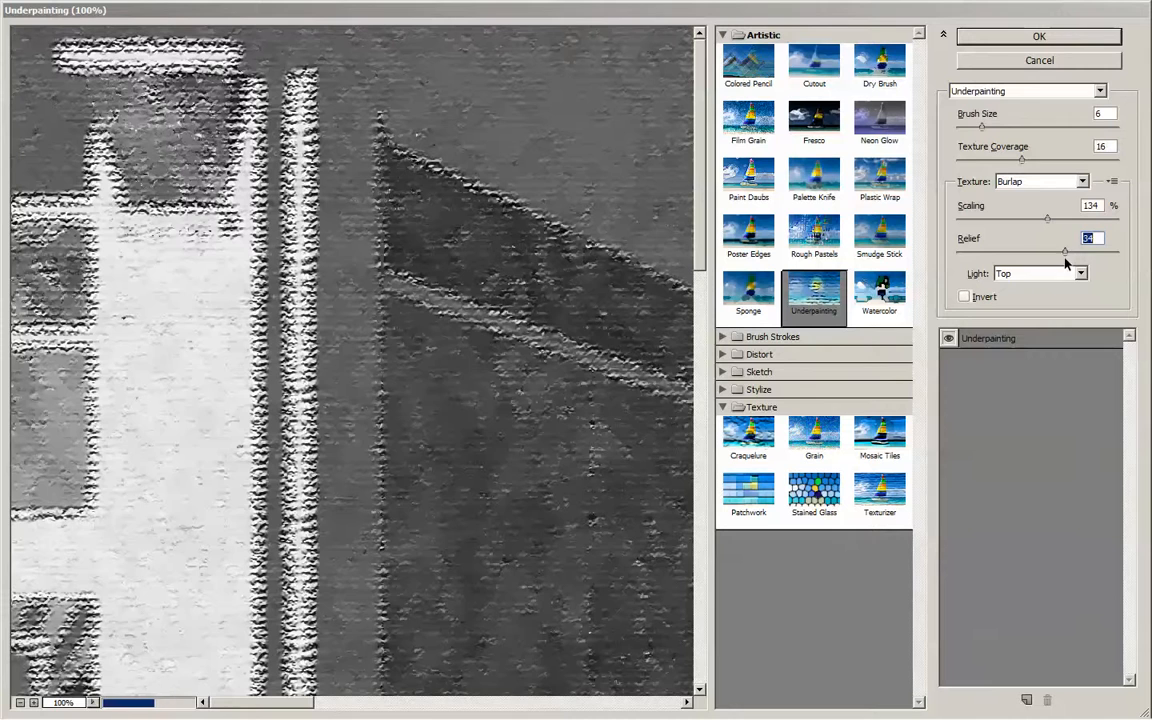
pyautogui.click(1021, 251)
pyautogui.moveTo(1021, 159); pyautogui.dragTo(1040, 160)
pyautogui.moveTo(982, 127); pyautogui.dragTo(1005, 127)
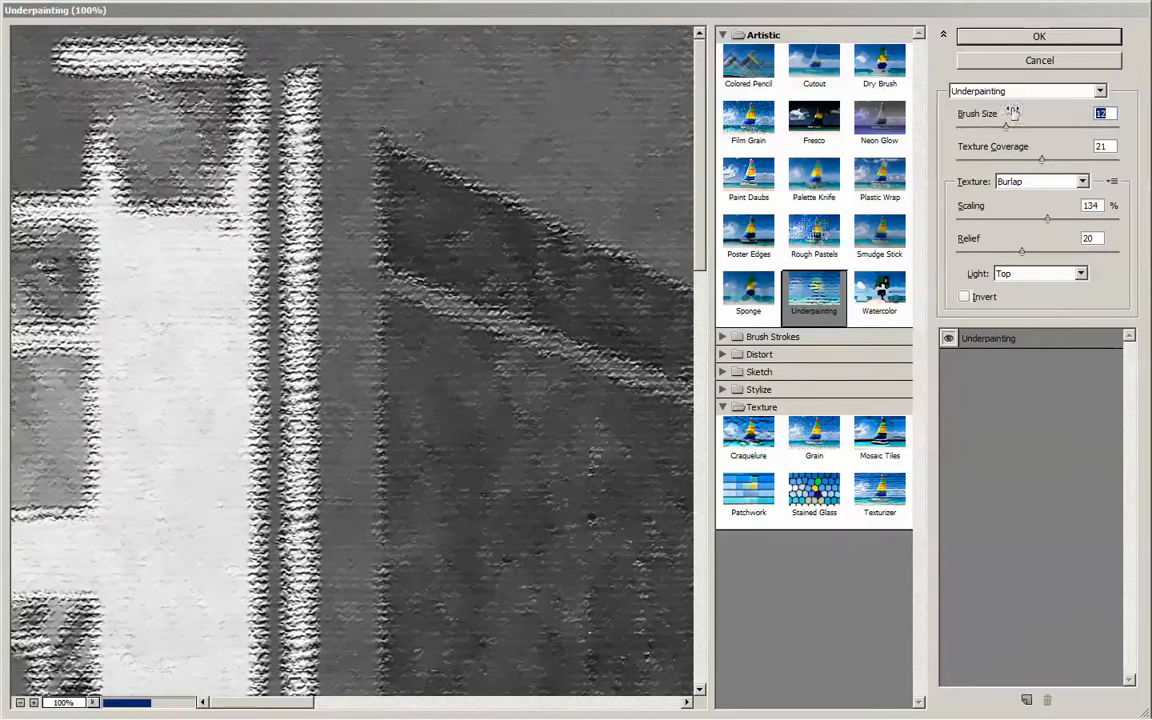
pyautogui.click(985, 37)
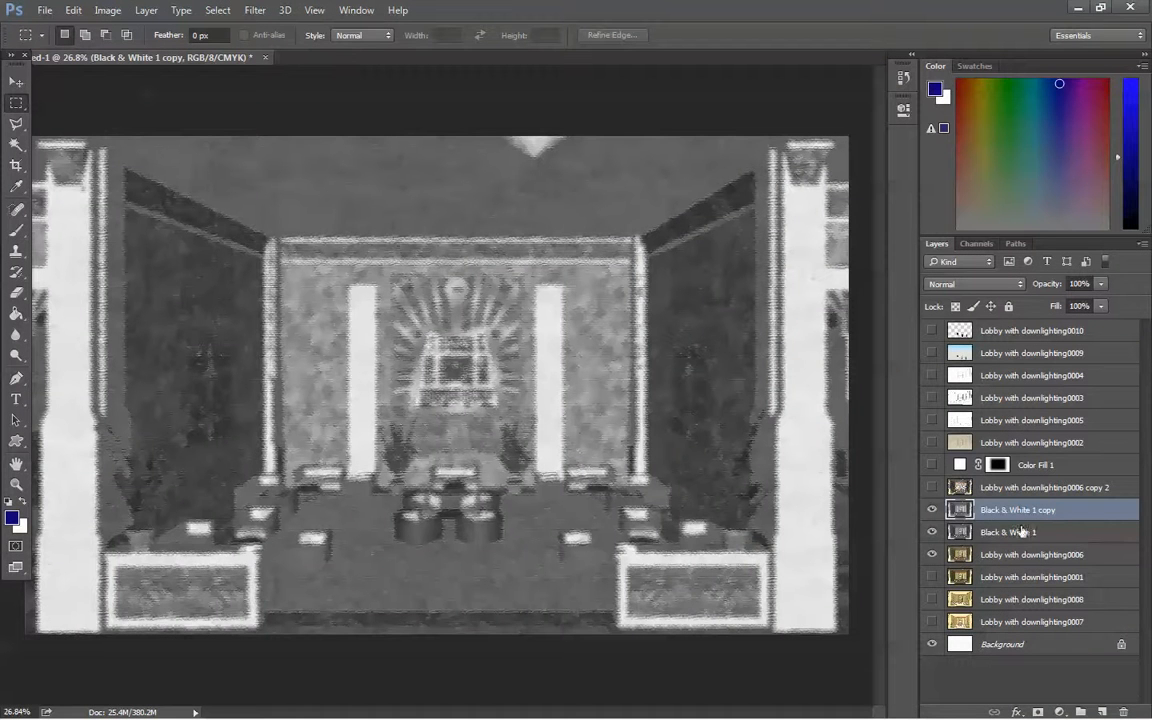
# - Hide Black & White 1, try Multiply on Black & White 1 copy and set its blend mode to Pin Light
pyautogui.click(932, 533)
pyautogui.click(1019, 288)
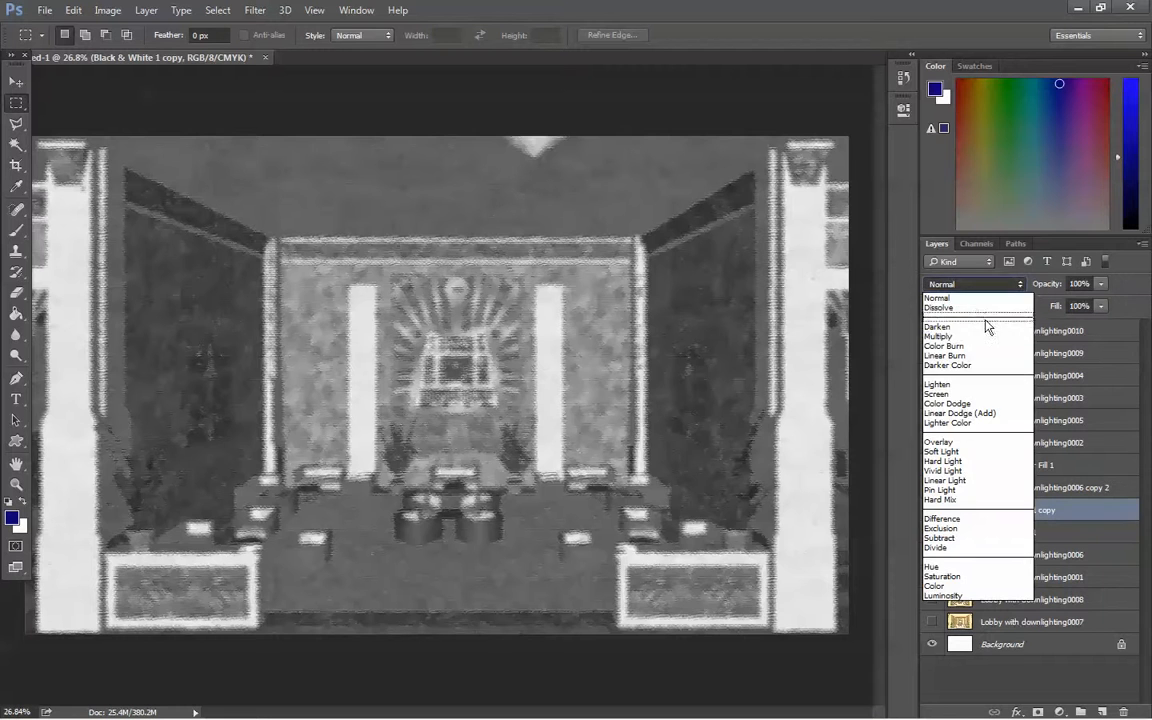
pyautogui.click(970, 340)
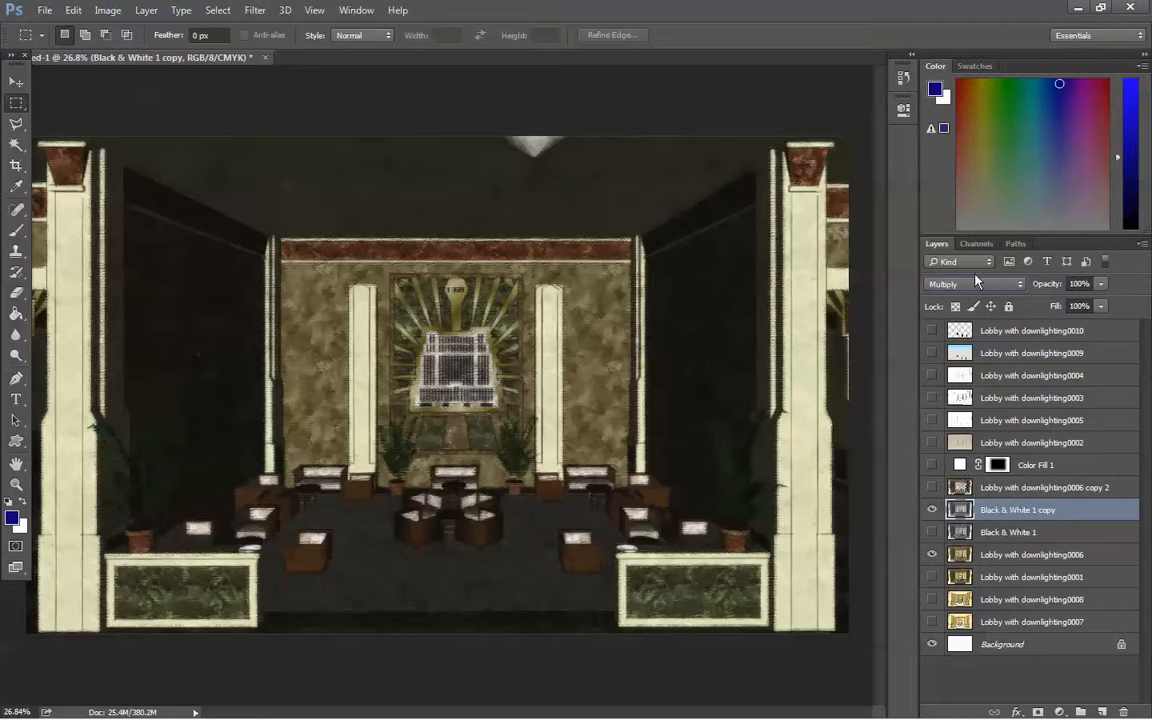
pyautogui.click(1000, 287)
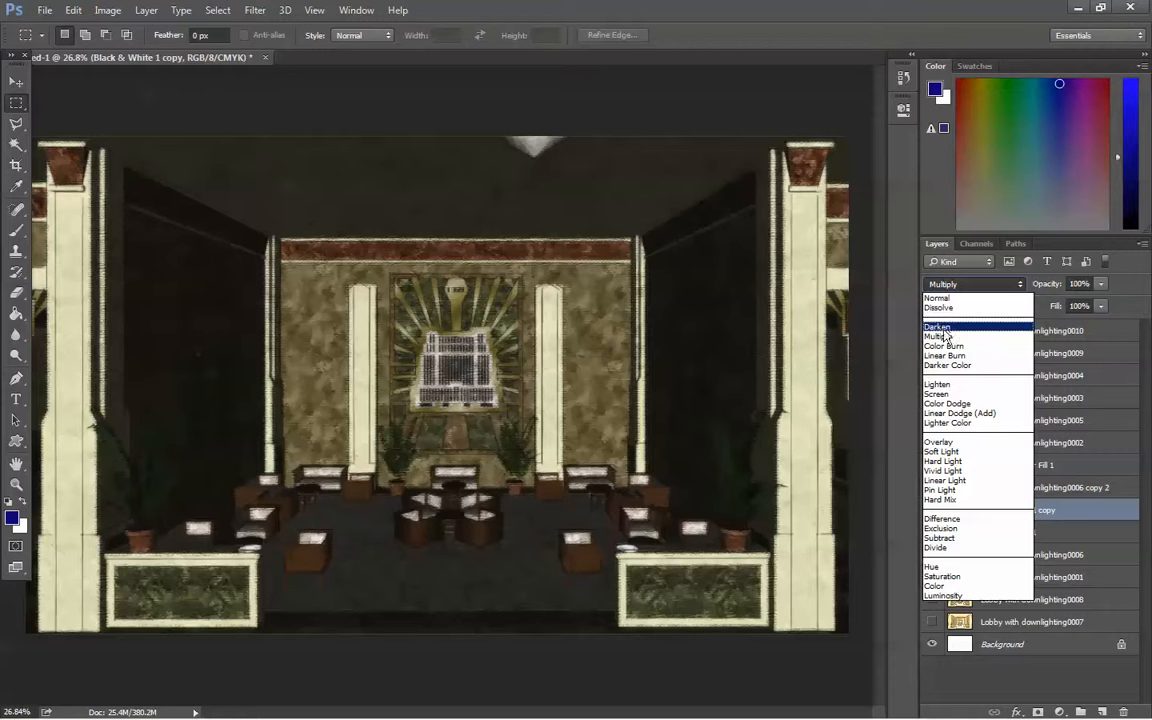
pyautogui.click(944, 491)
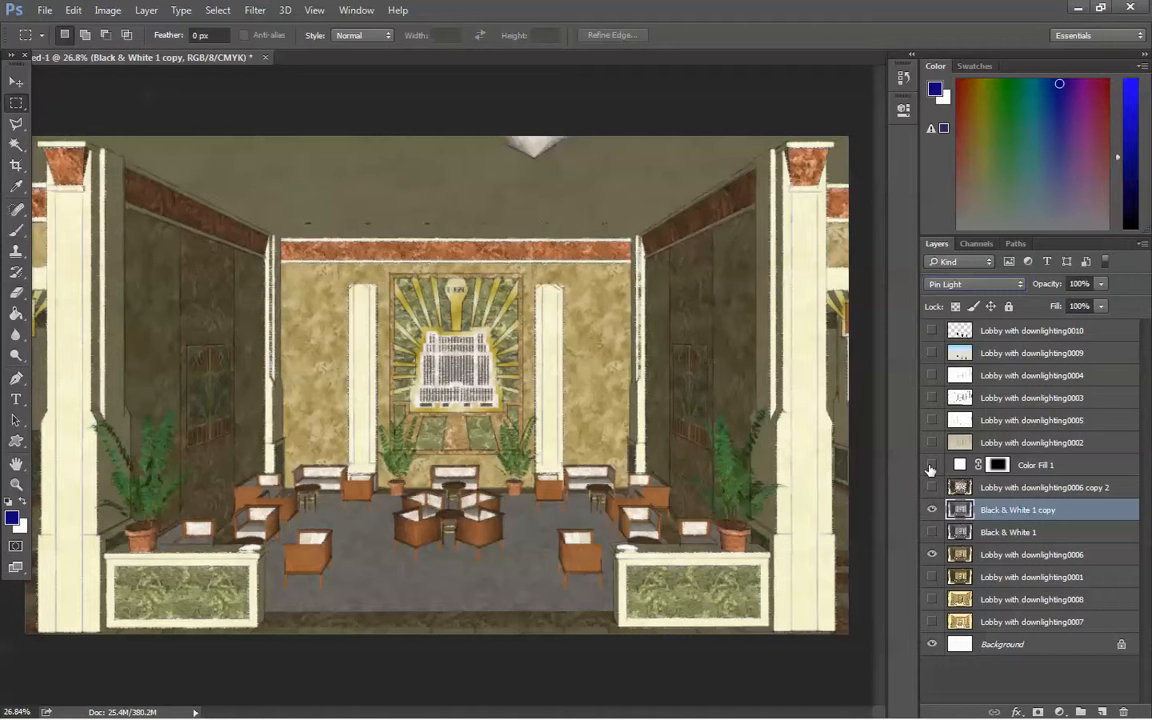
# - Show Color Fill 1, move Black & White 1 copy above it, and show the Lobby with downlighting0003 line layer
pyautogui.click(930, 467)
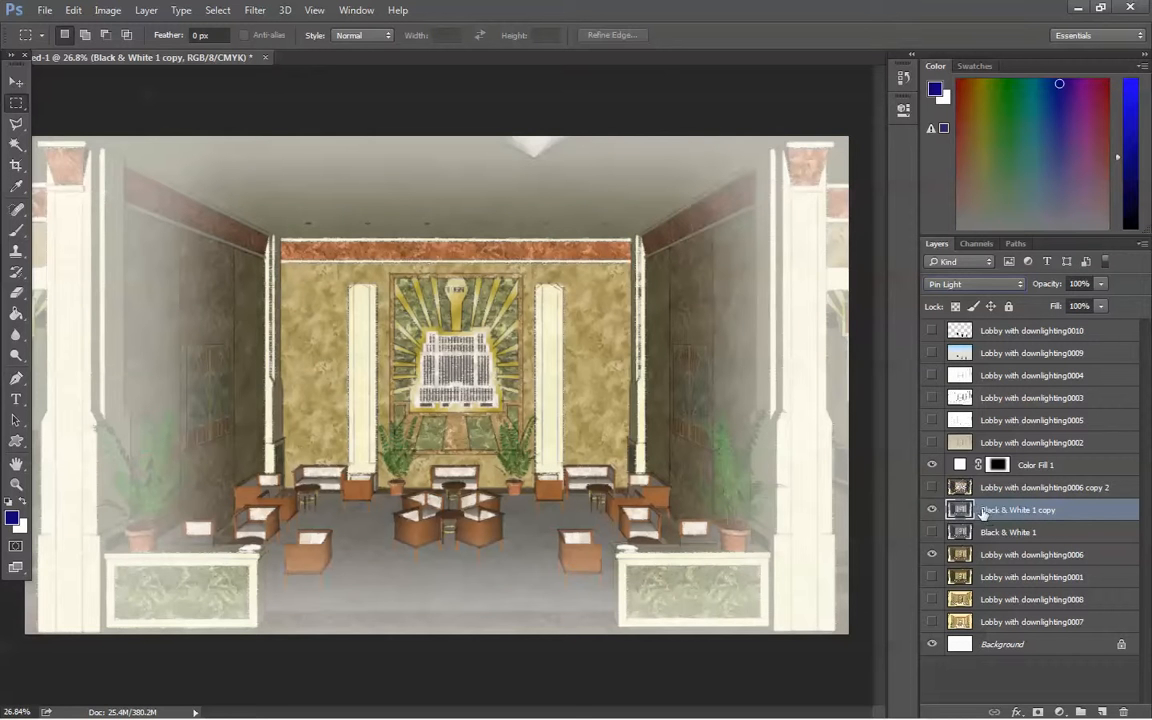
pyautogui.moveTo(998, 465); pyautogui.dragTo(1000, 463)
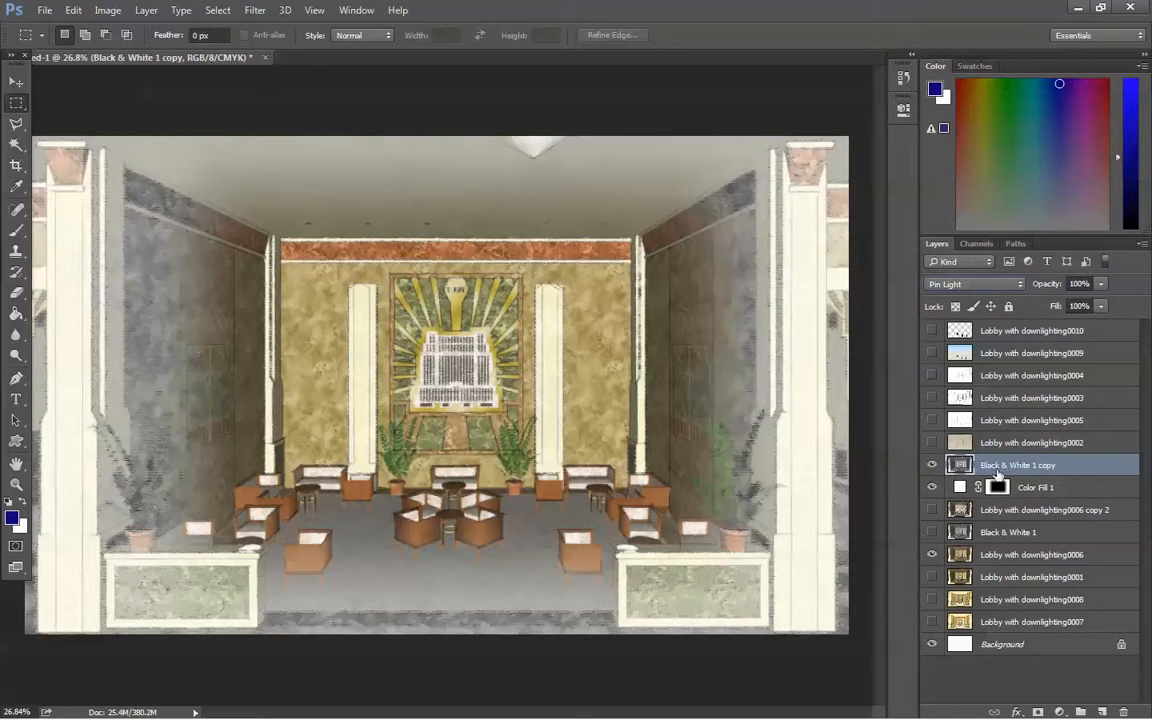
pyautogui.click(931, 398)
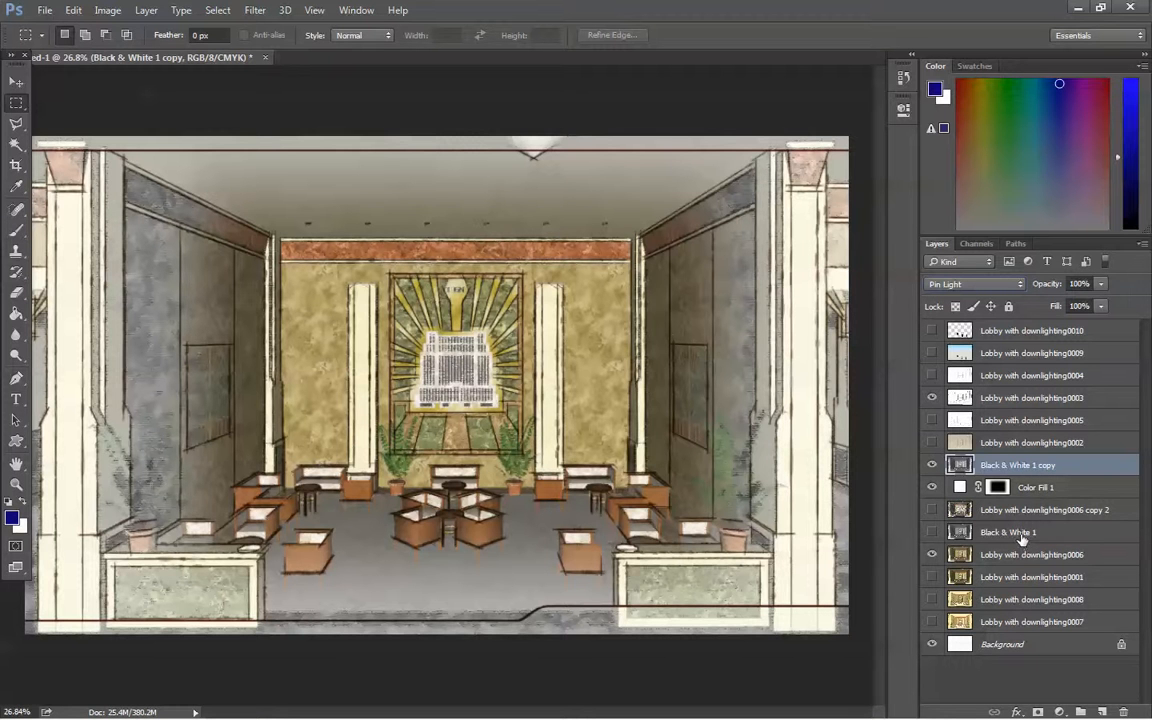
# - Move Black & White 1 directly above Color Fill 1, show it in place of its copy, and set its blend mode to Pin Light
pyautogui.moveTo(1021, 538); pyautogui.dragTo(953, 473)
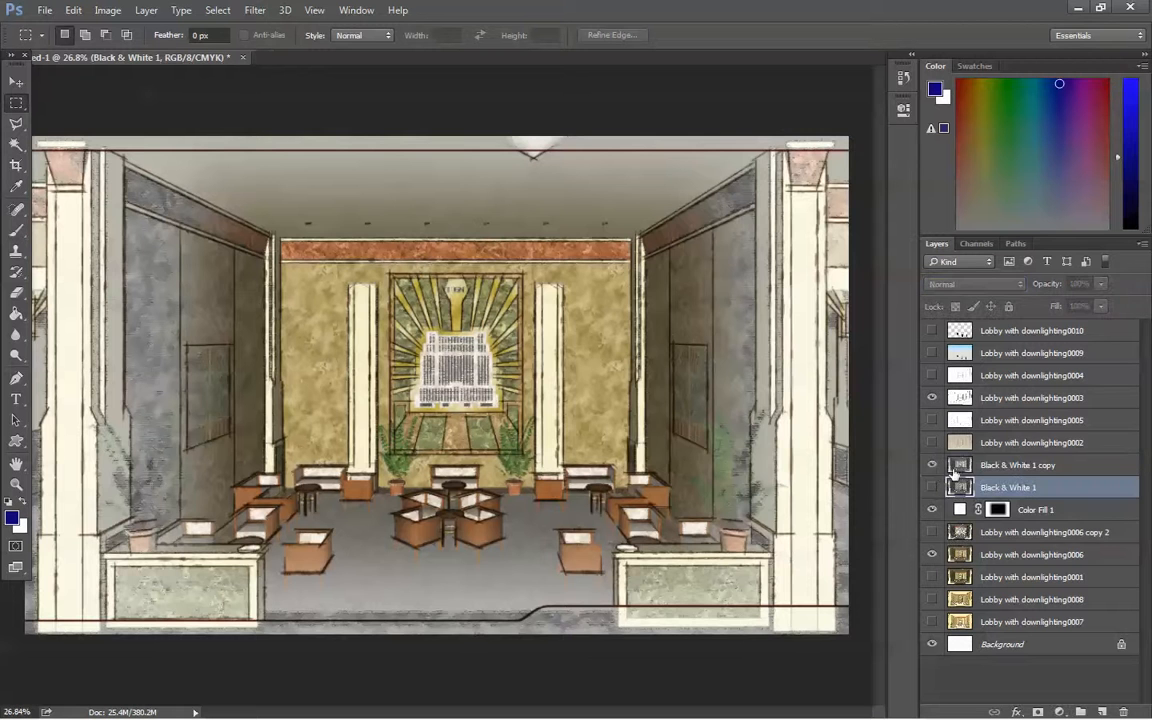
pyautogui.click(932, 487)
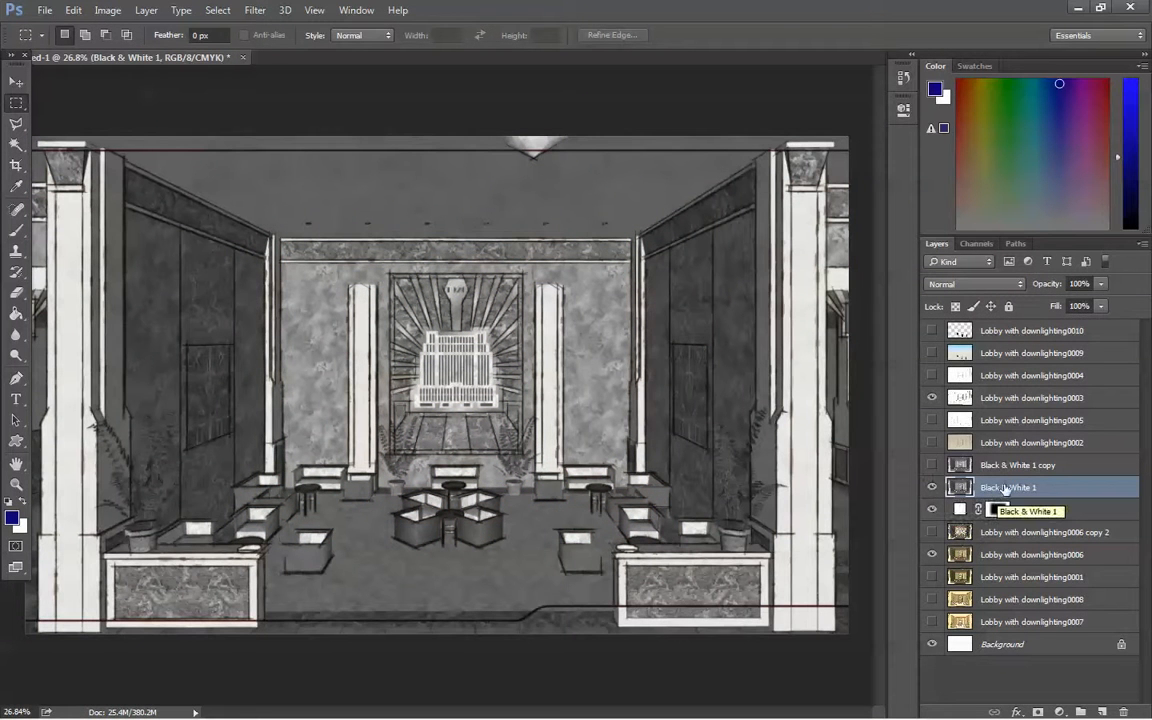
pyautogui.click(1013, 283)
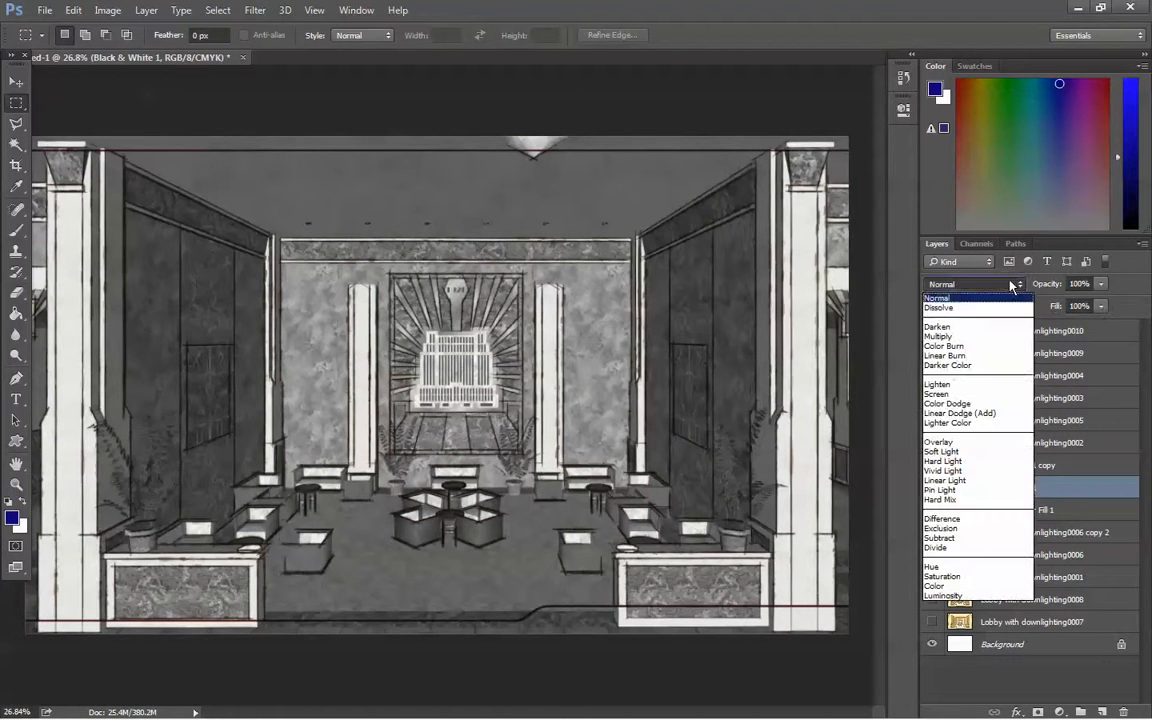
pyautogui.click(942, 490)
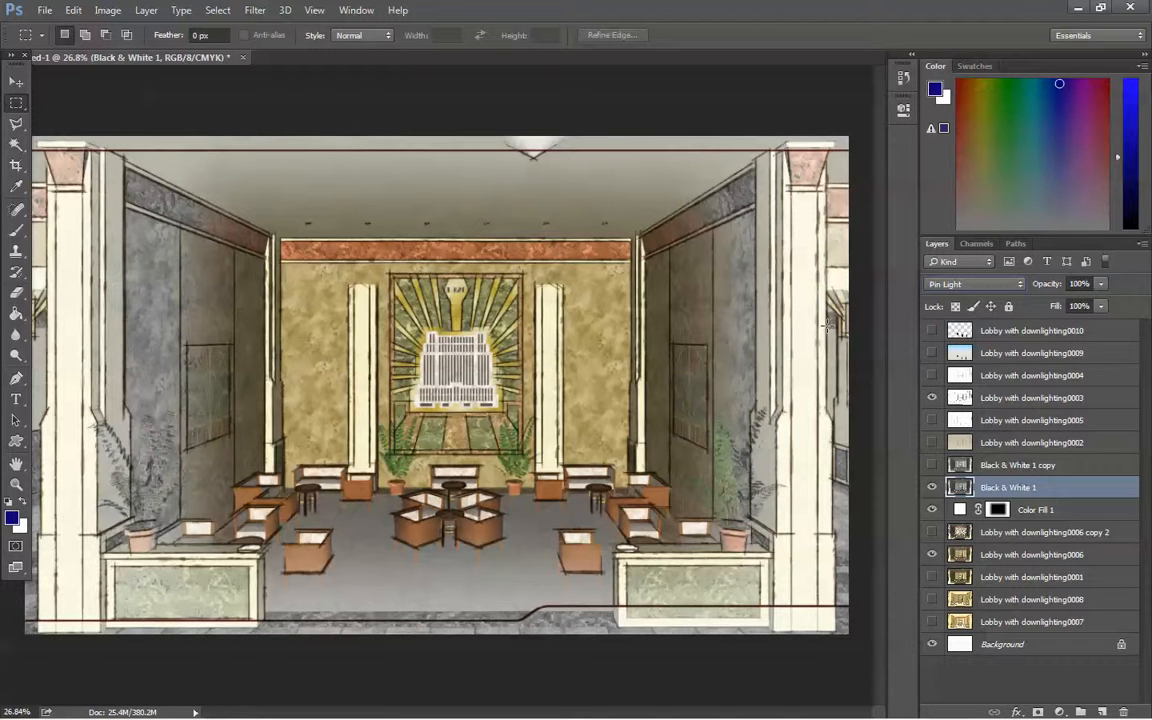
# - Show the Lobby with downlighting0010 silhouettes layer and select the Lobby with downlighting0006 layer
pyautogui.click(931, 330)
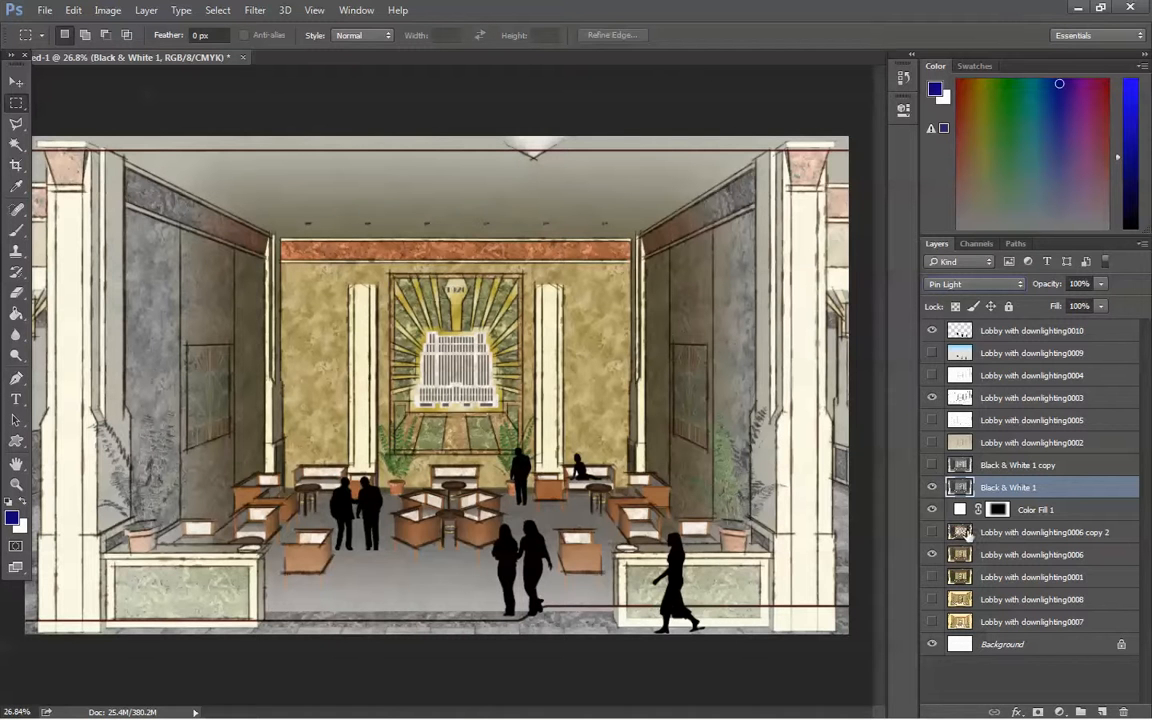
pyautogui.moveTo(876, 716)
pyautogui.click(1014, 556)
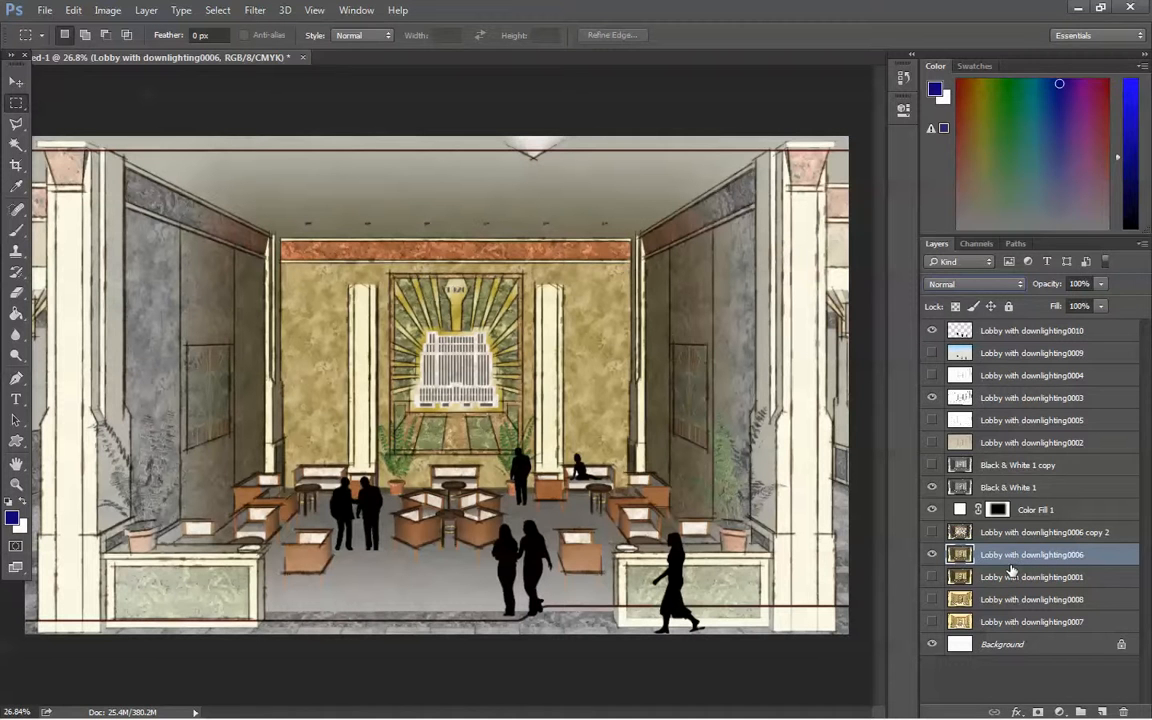
# - Duplicate the Lobby with downlighting0006 layer and move the copy to the top of the layer stack
pyautogui.rightClick(1011, 567)
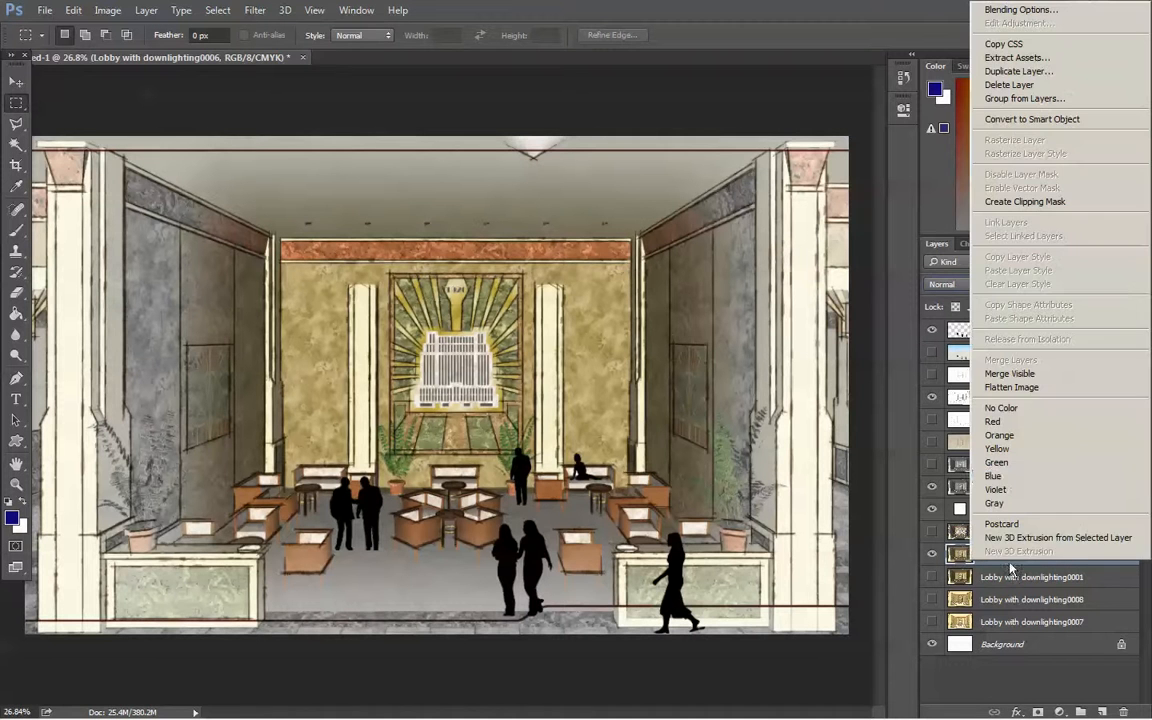
pyautogui.click(1037, 74)
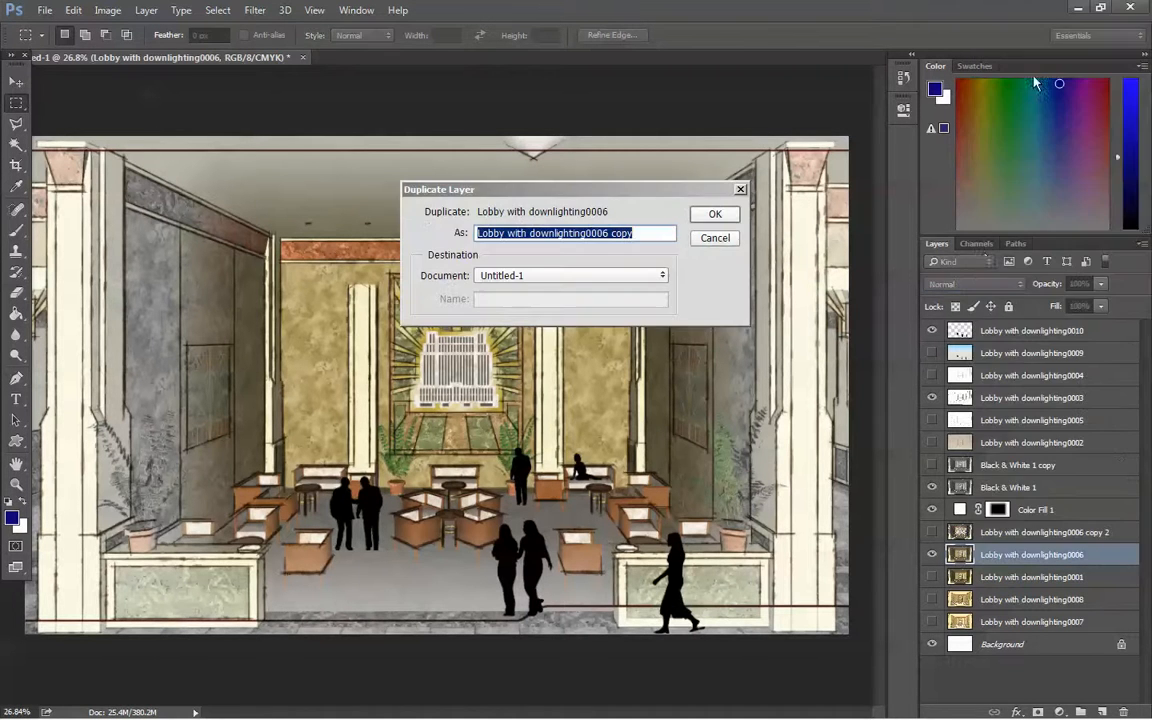
pyautogui.click(717, 213)
pyautogui.moveTo(1004, 557); pyautogui.dragTo(1012, 325)
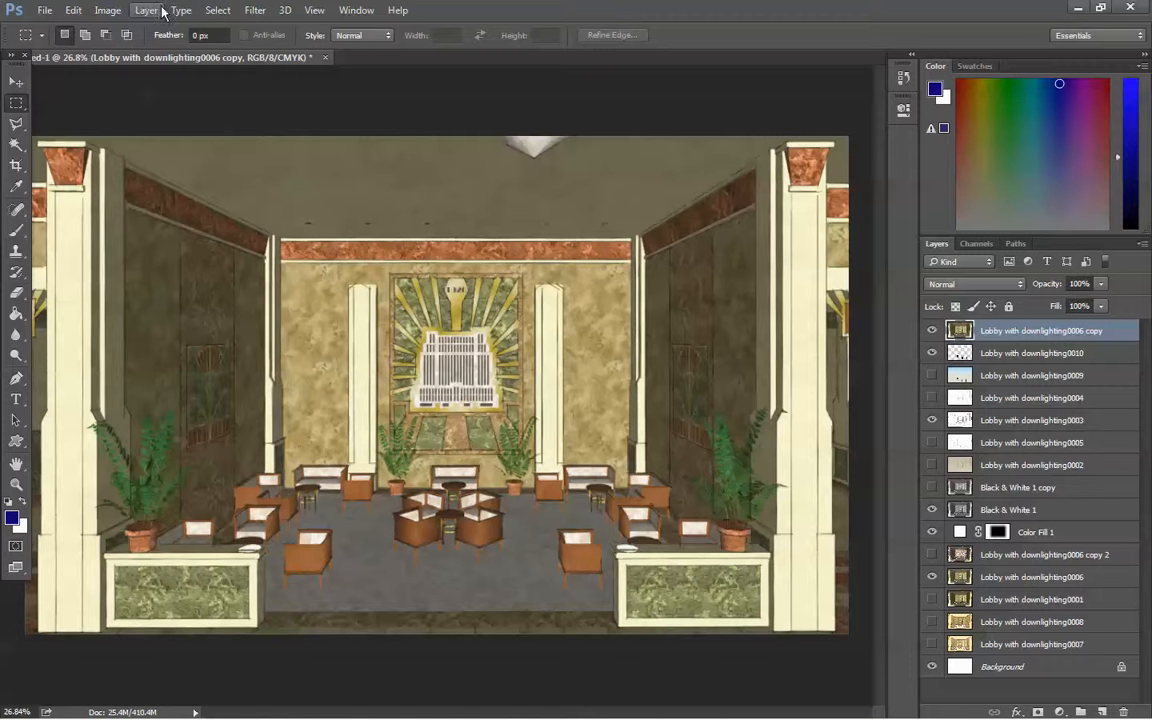
# - Start the Lighting Effects filter with the Five Lights Down preset and lower all five spot lights to just below the ceiling
pyautogui.click(265, 12)
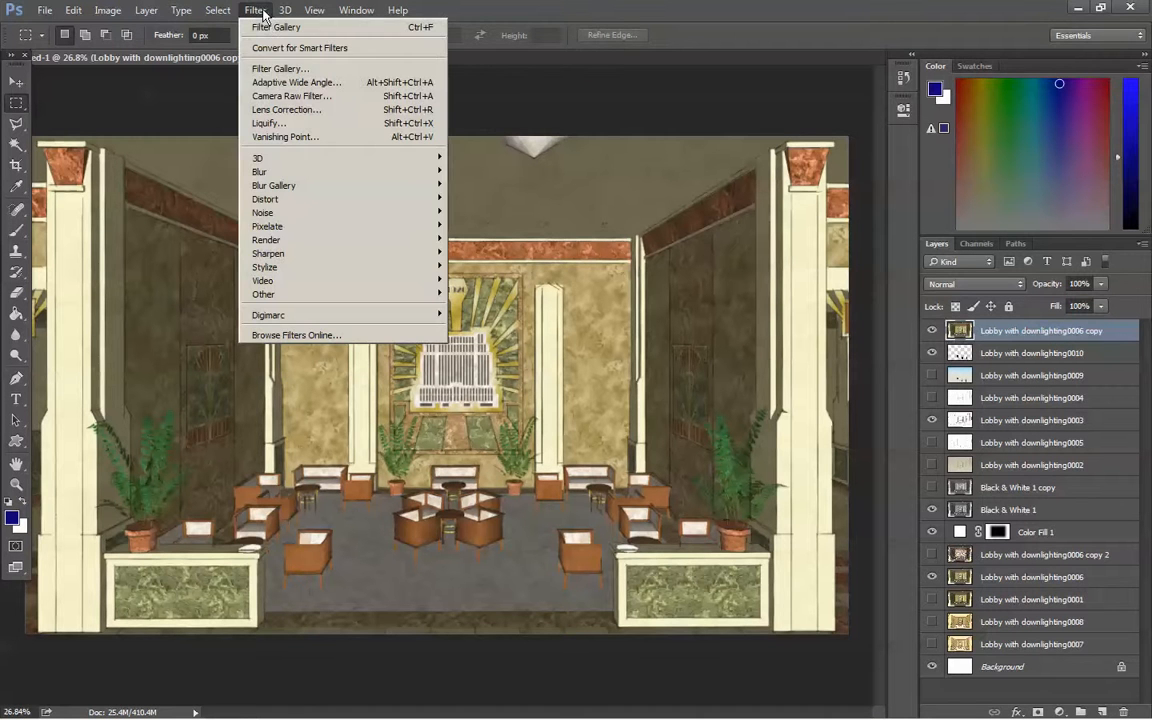
pyautogui.moveTo(368, 242)
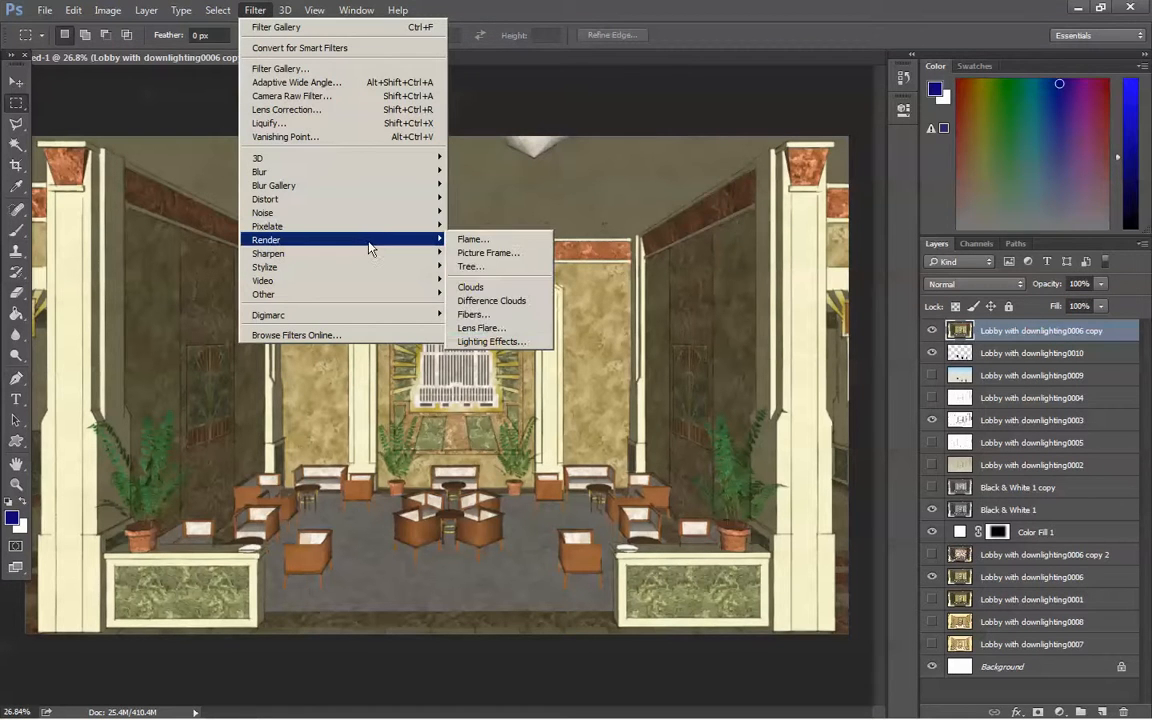
pyautogui.click(487, 341)
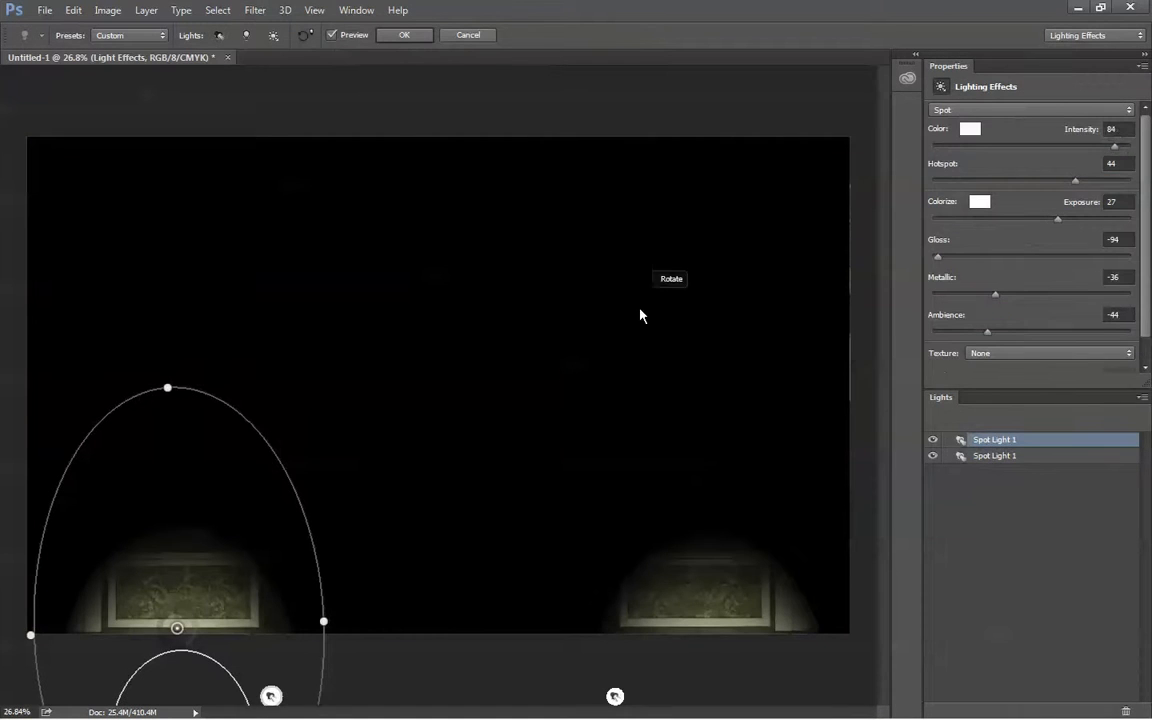
pyautogui.click(131, 36)
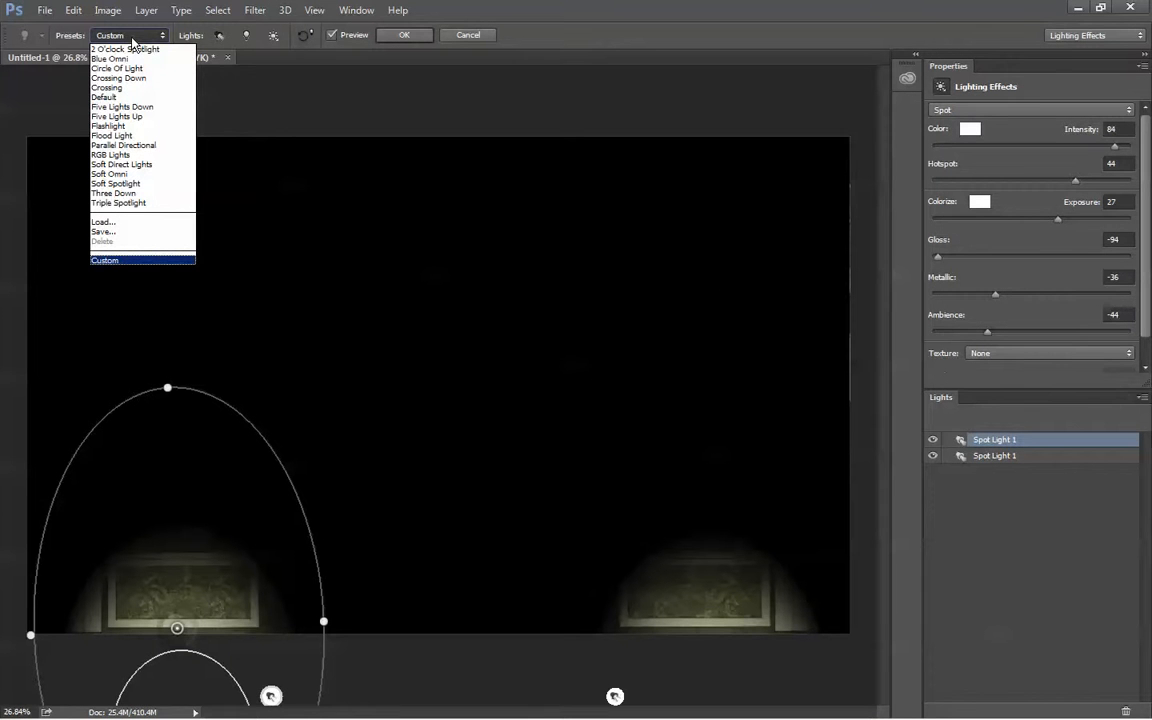
pyautogui.click(109, 108)
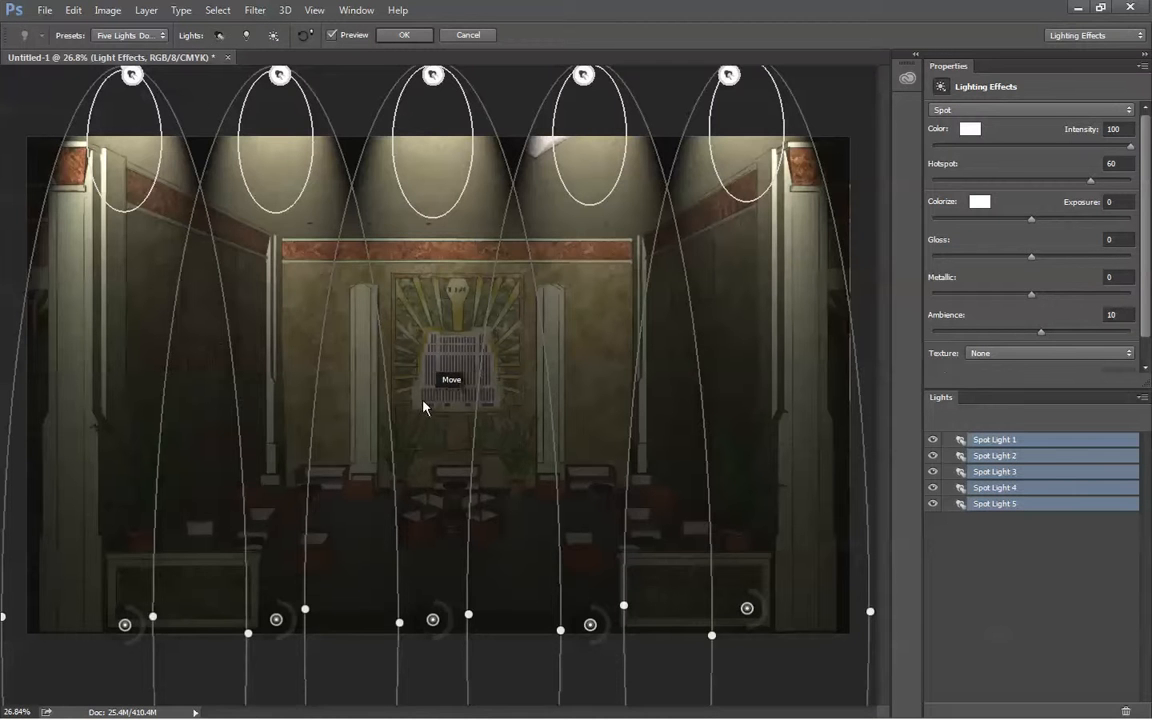
pyautogui.scroll(-2, 430, 400)
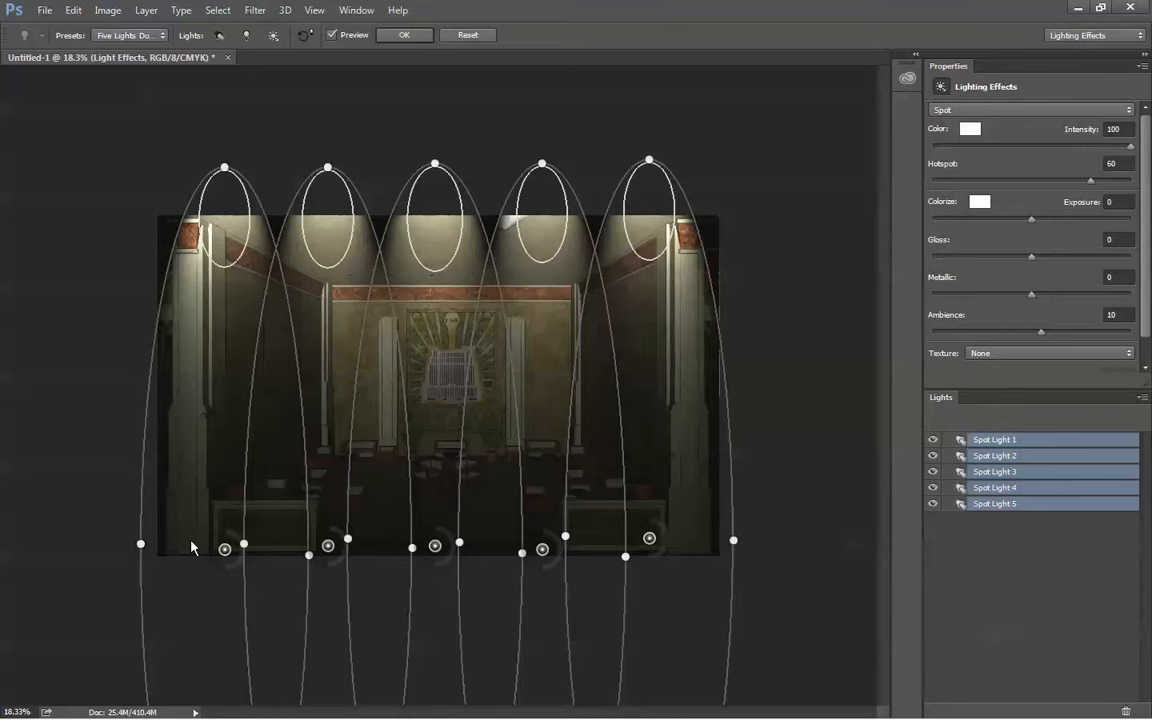
pyautogui.moveTo(225, 551); pyautogui.dragTo(222, 661)
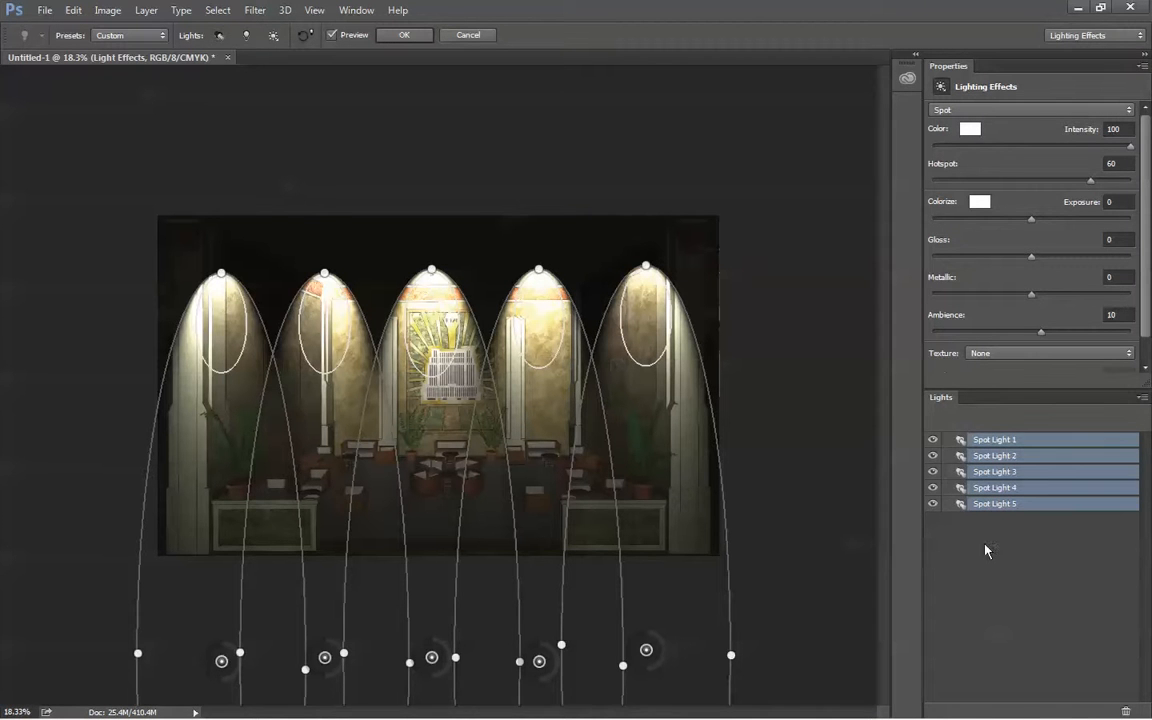
# - Select Spot Light 1 on its own and move it inward onto the left side wall
pyautogui.click(1005, 505)
pyautogui.click(1005, 487)
pyautogui.click(1005, 471)
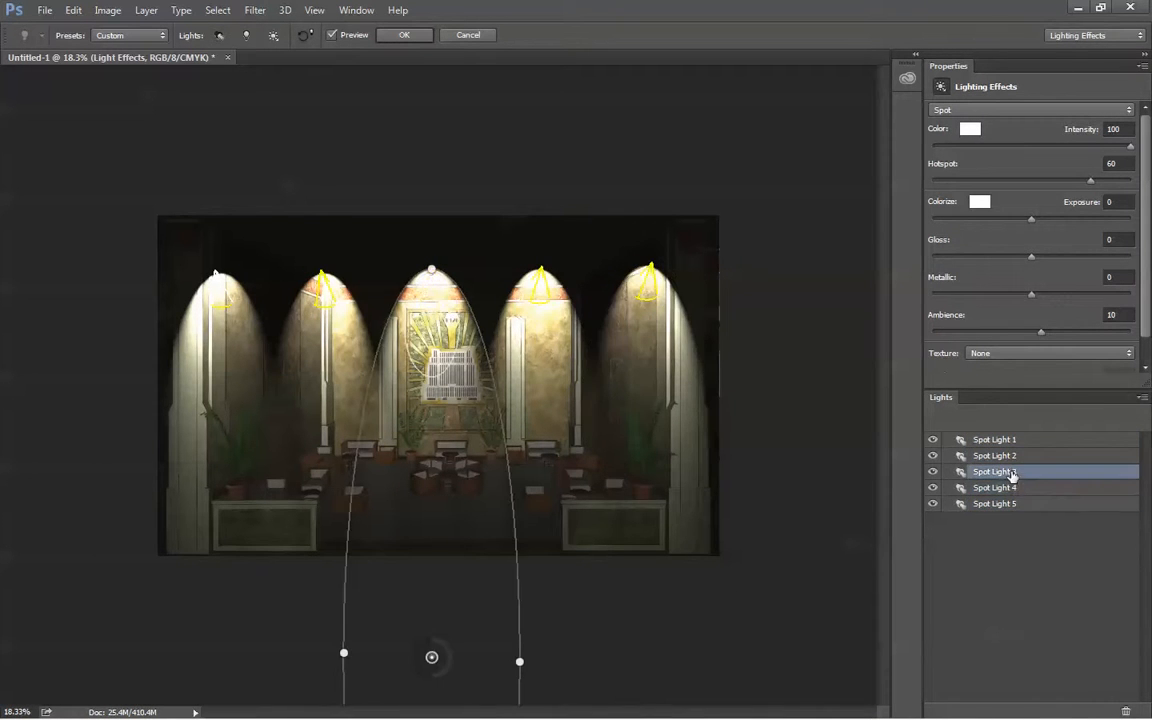
pyautogui.click(1005, 455)
pyautogui.click(1005, 440)
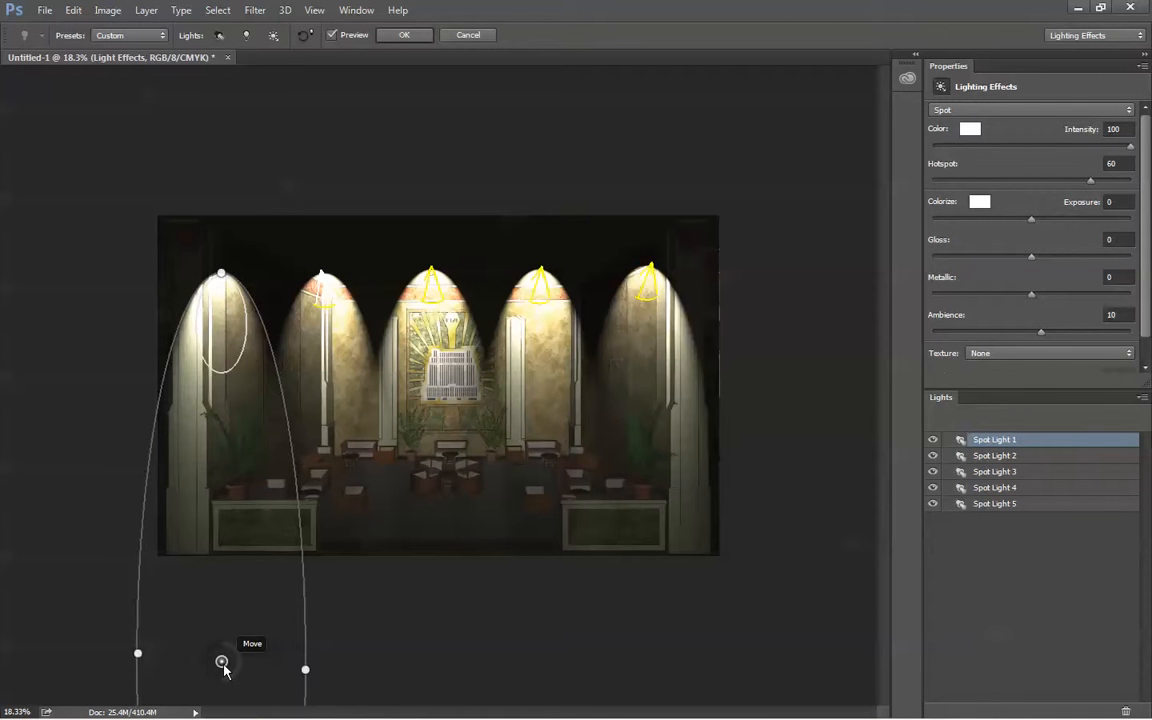
pyautogui.moveTo(222, 661); pyautogui.dragTo(263, 661)
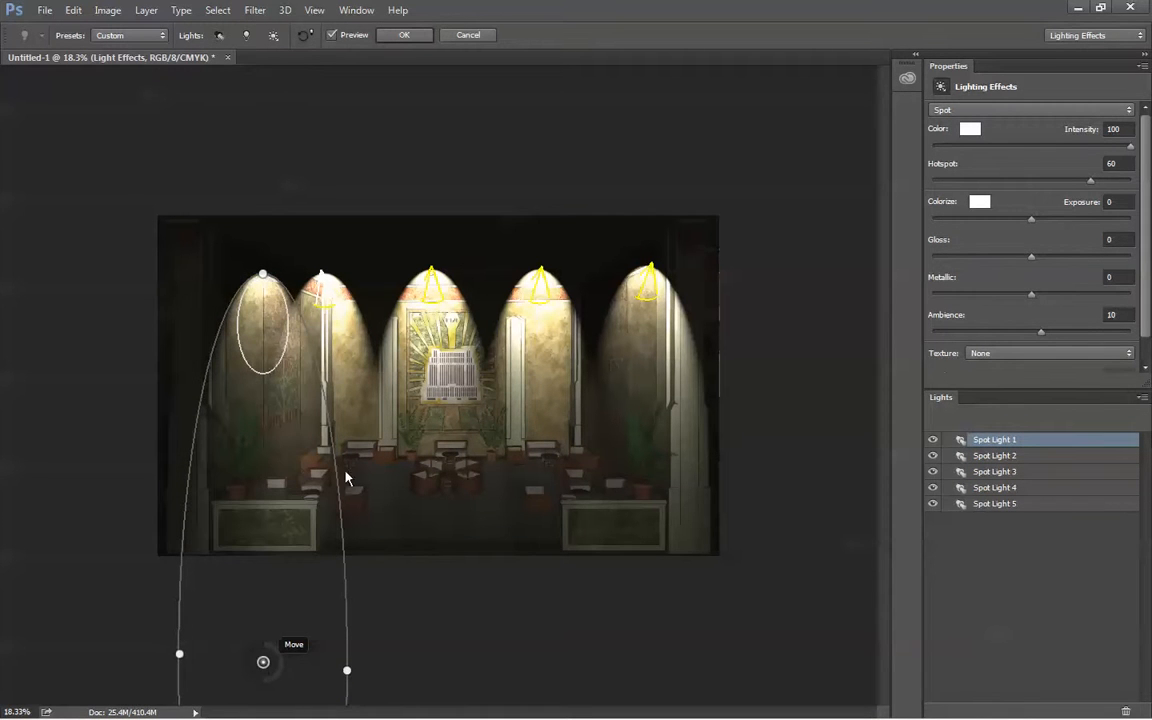
# - Select all five spot lights and set their intensity to 95 and the ambience to 61
pyautogui.click(990, 455)
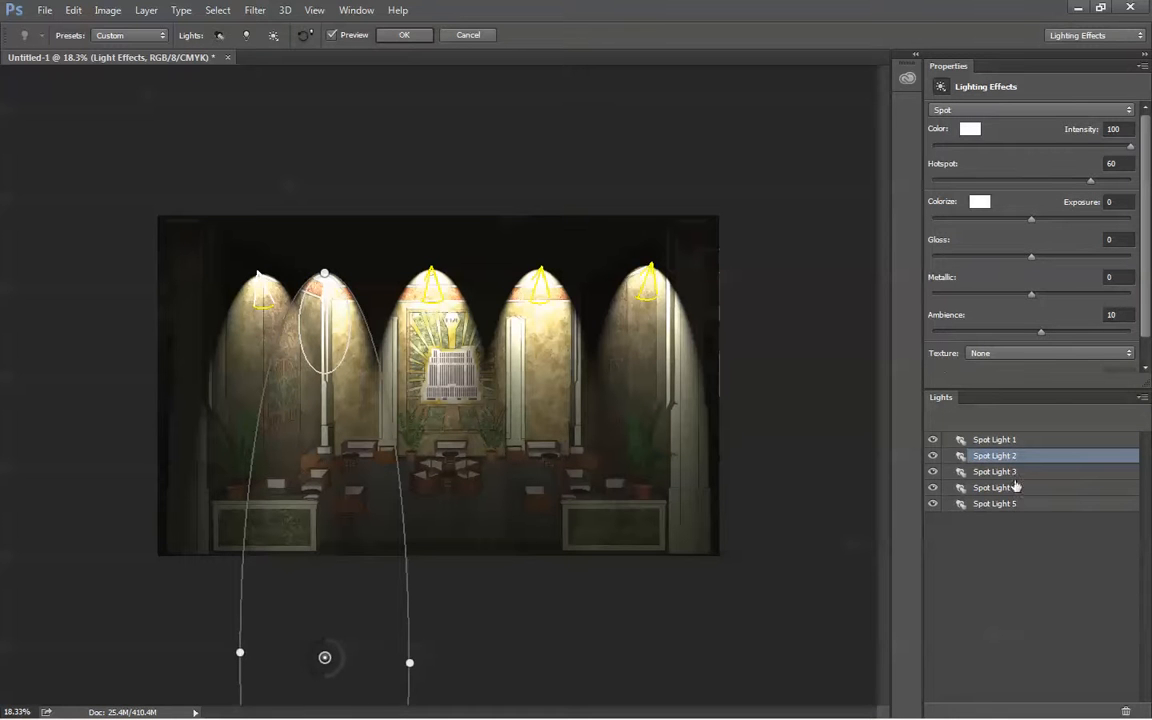
pyautogui.click(1004, 439)
pyautogui.keyDown('shift'); pyautogui.click(1003, 503); pyautogui.keyUp('shift')
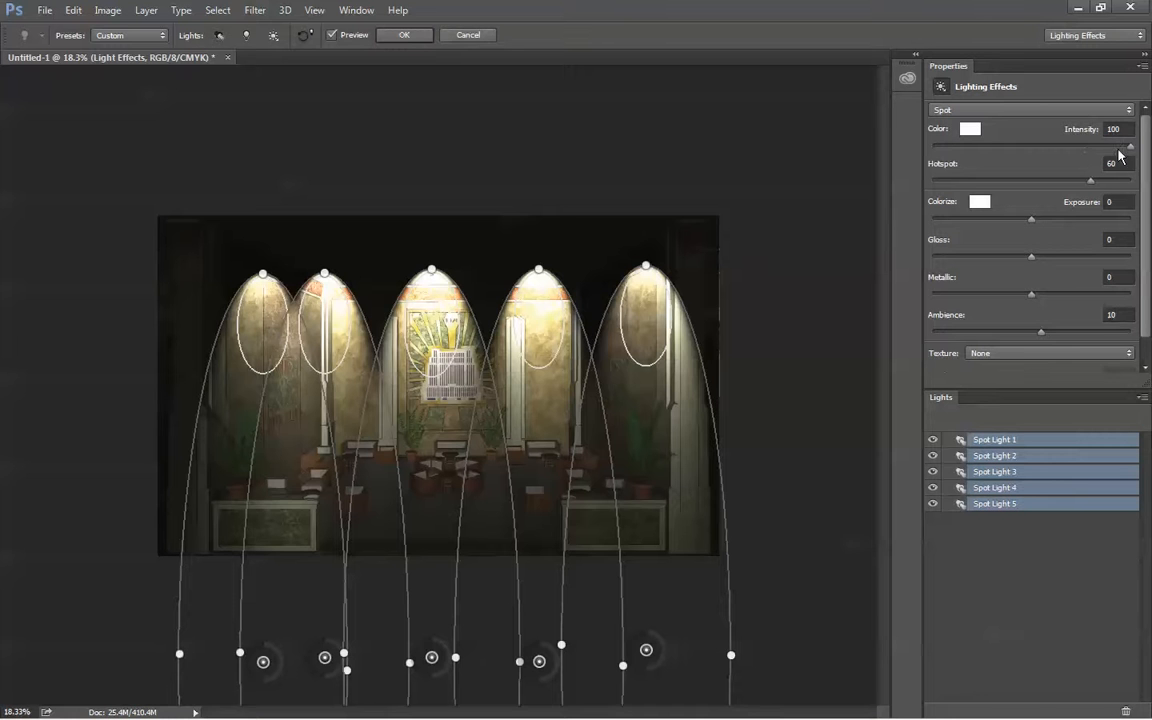
pyautogui.moveTo(1131, 156); pyautogui.dragTo(1125, 147)
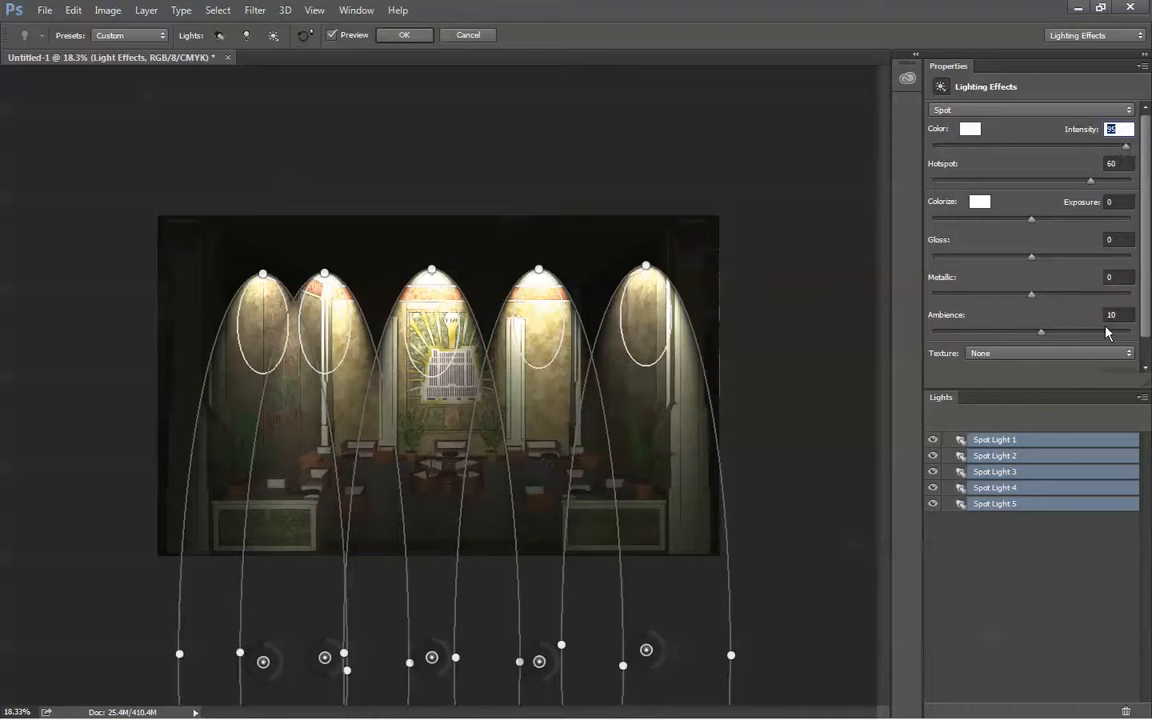
pyautogui.moveTo(1043, 340); pyautogui.dragTo(1090, 332)
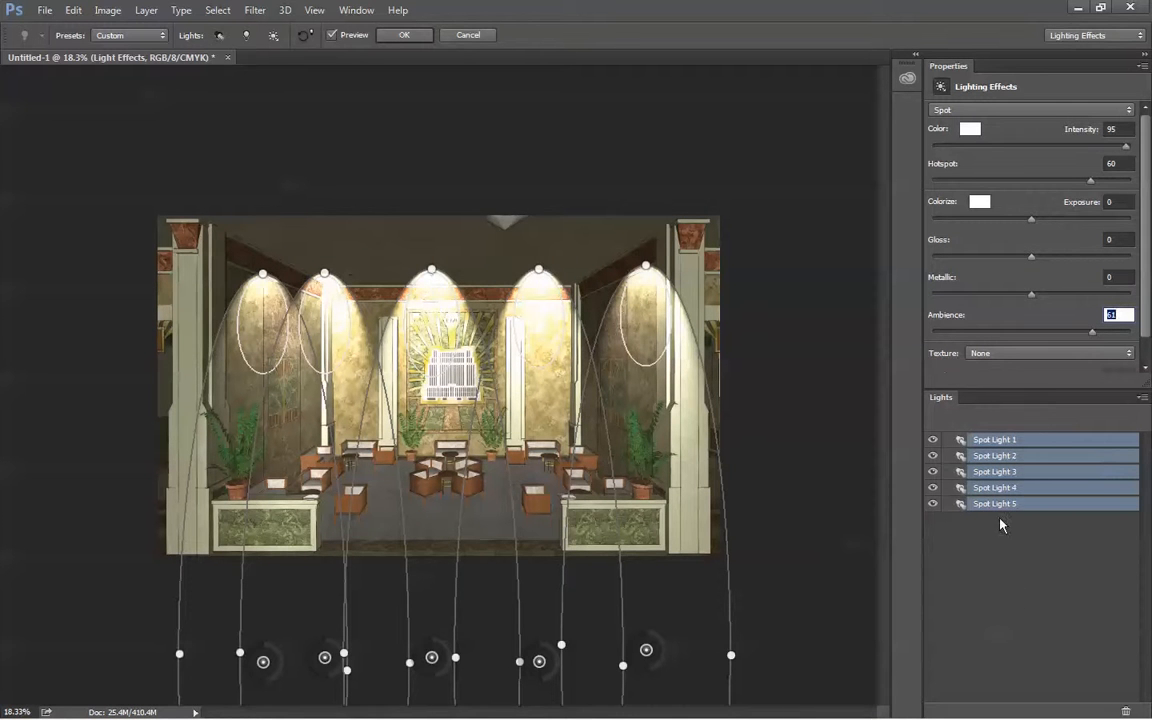
# - Line up Spot Lights 3, 2 and 1 side by side along the top of the back wall, from its centre to its left end
pyautogui.click(1013, 440)
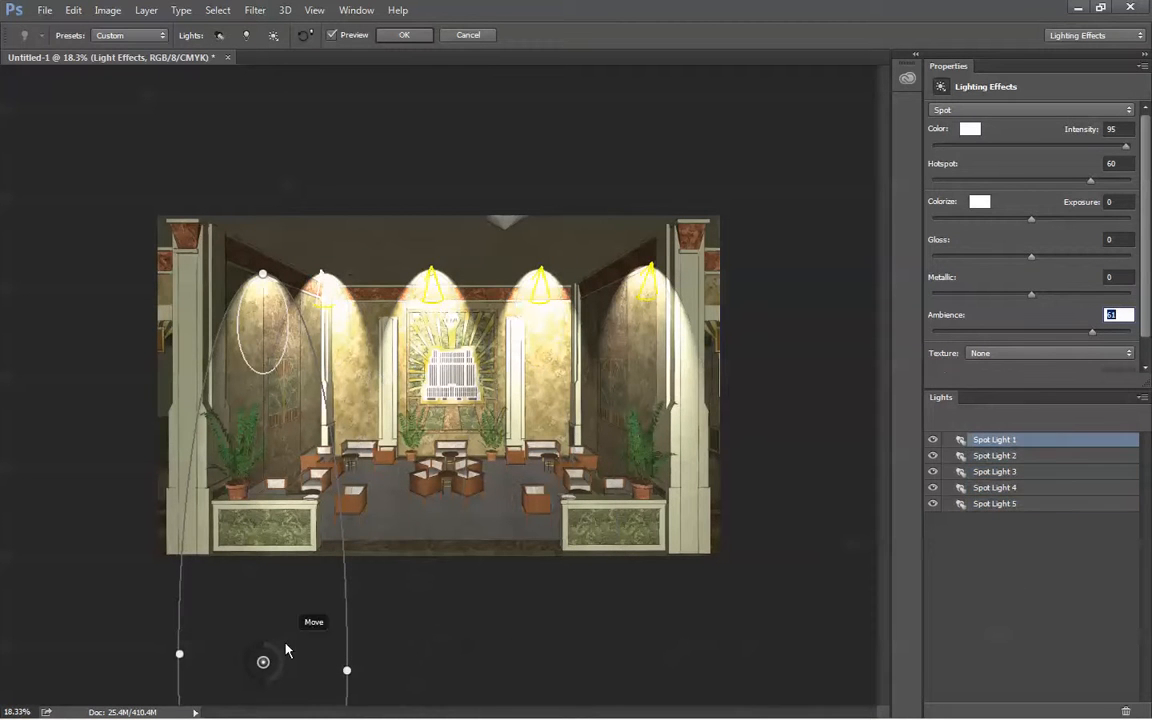
pyautogui.click(993, 469)
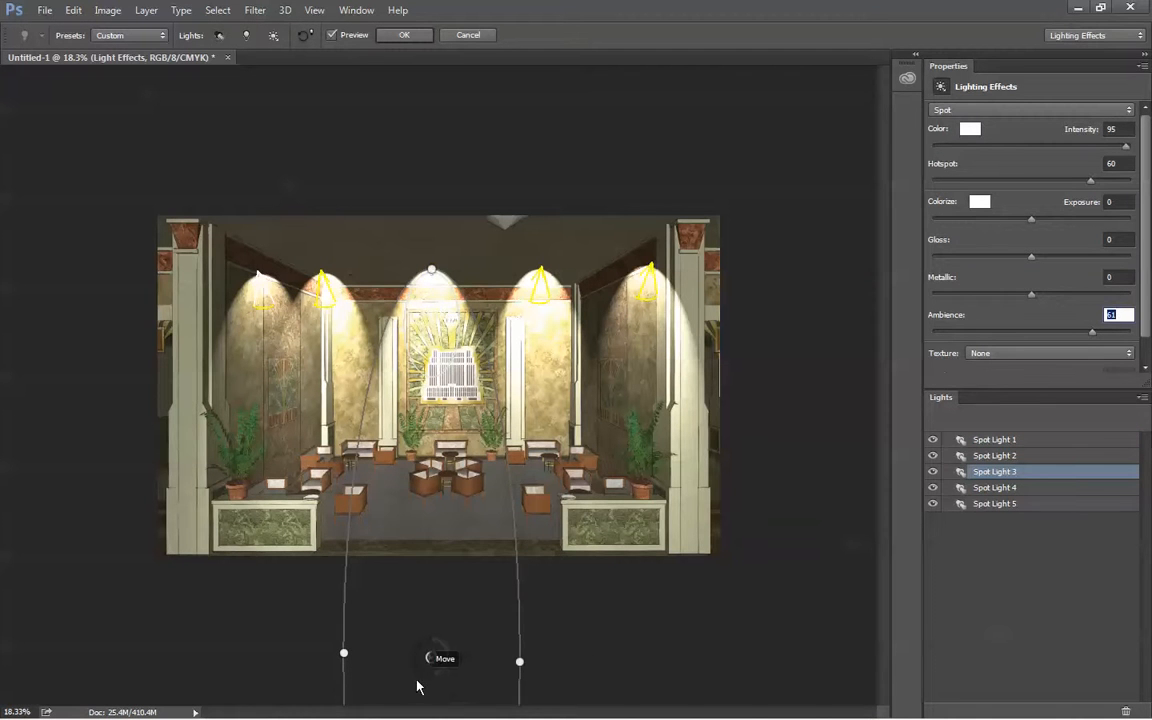
pyautogui.moveTo(432, 656)
pyautogui.mouseDown()
pyautogui.moveTo(452, 676)
pyautogui.moveTo(434, 666)
pyautogui.mouseUp()
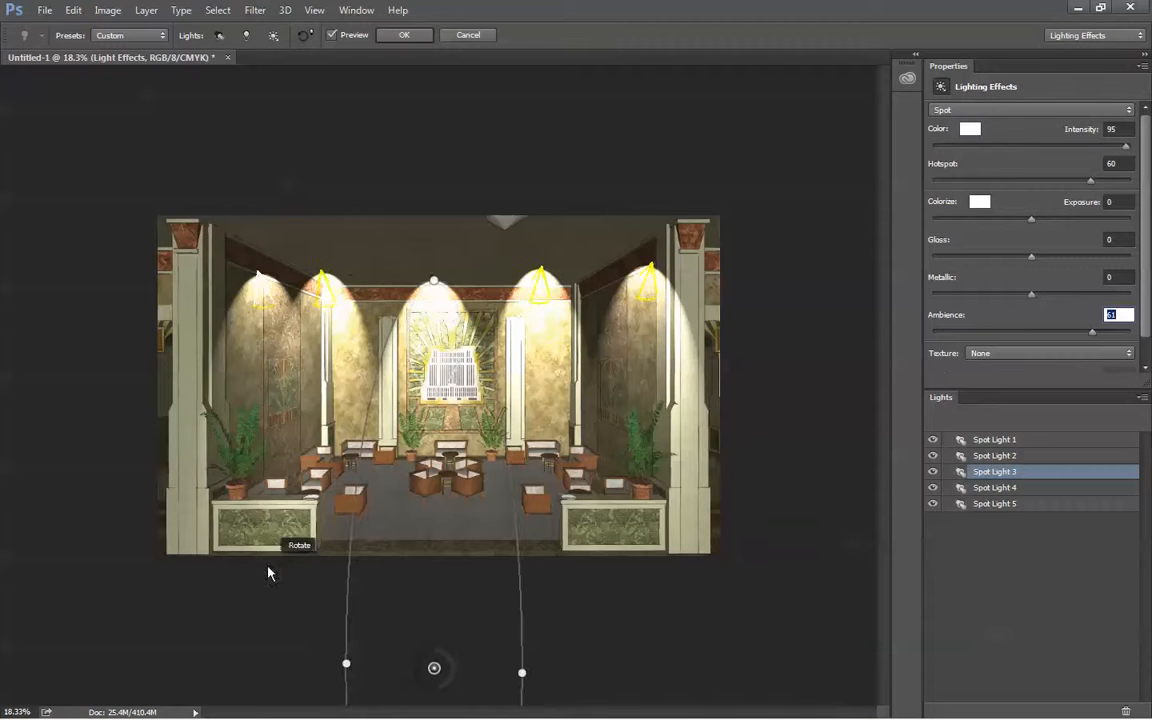
pyautogui.click(993, 455)
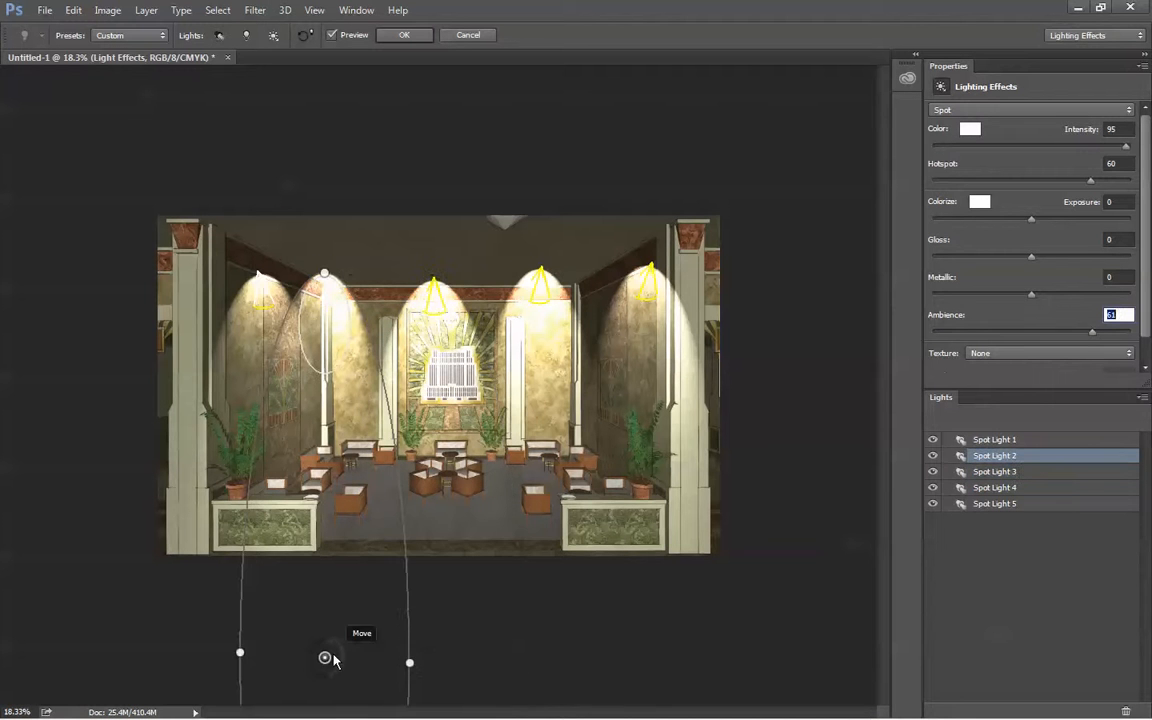
pyautogui.moveTo(326, 660); pyautogui.dragTo(390, 666)
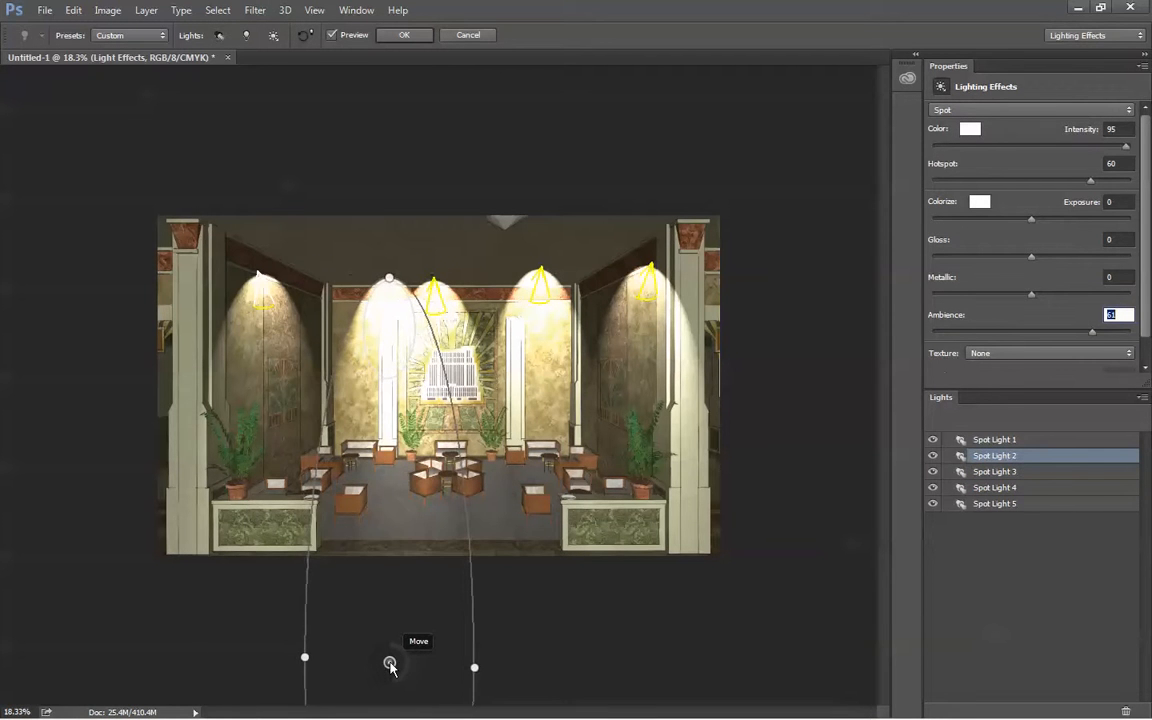
pyautogui.click(985, 440)
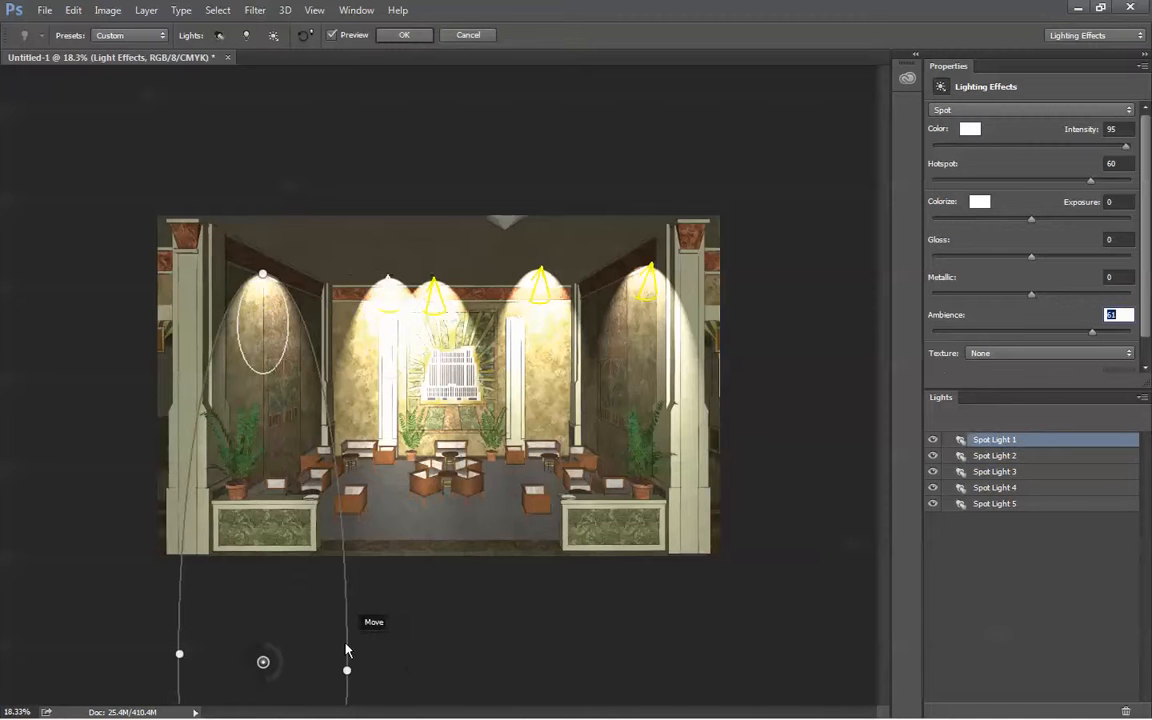
pyautogui.moveTo(263, 662); pyautogui.dragTo(346, 668)
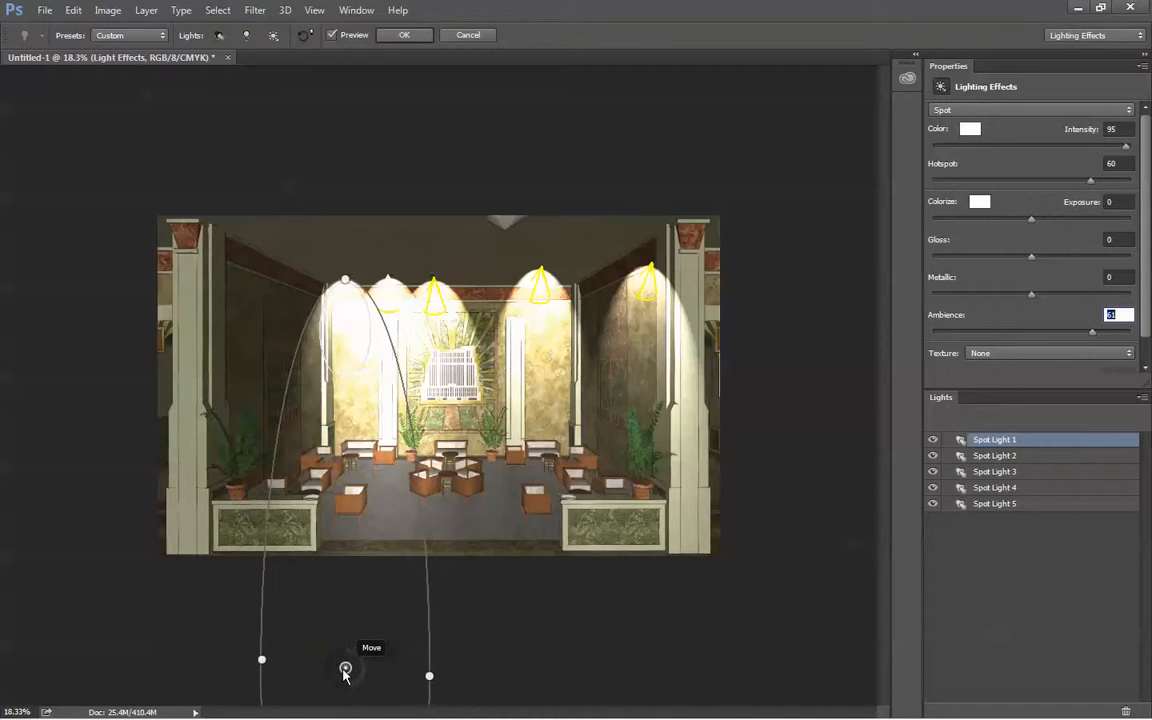
# - Move Spot Lights 4 and 5 inward to continue the row over the right part of the back wall
pyautogui.click(985, 487)
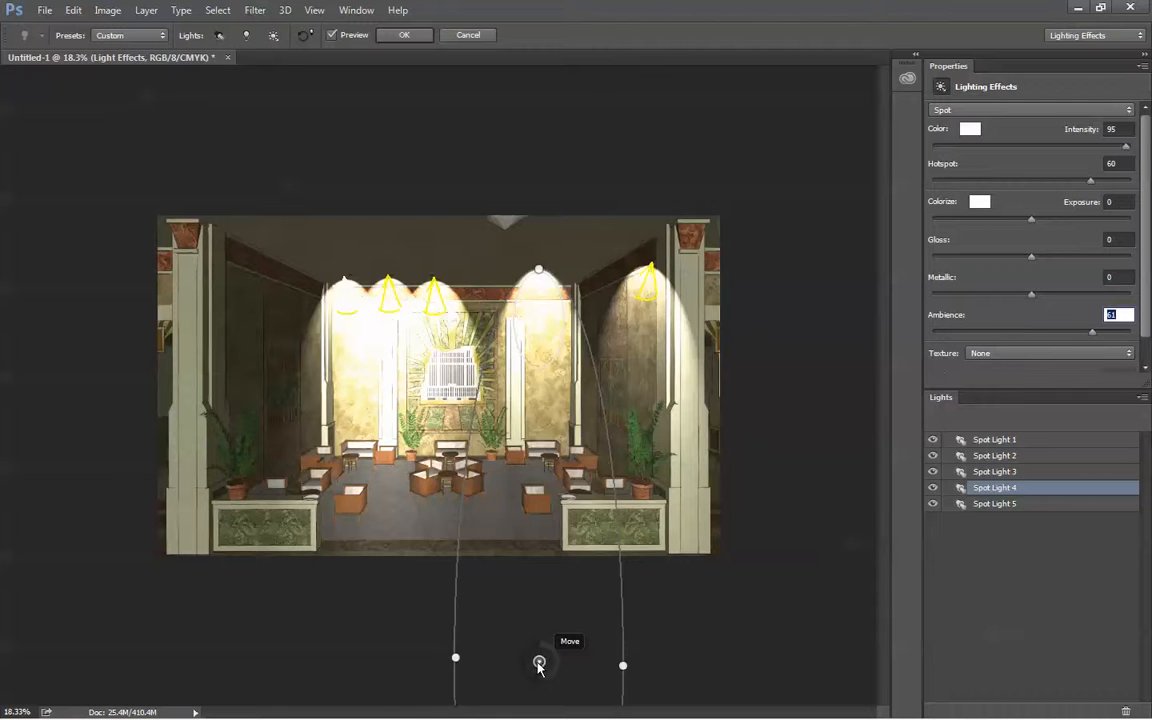
pyautogui.moveTo(539, 663); pyautogui.dragTo(478, 672)
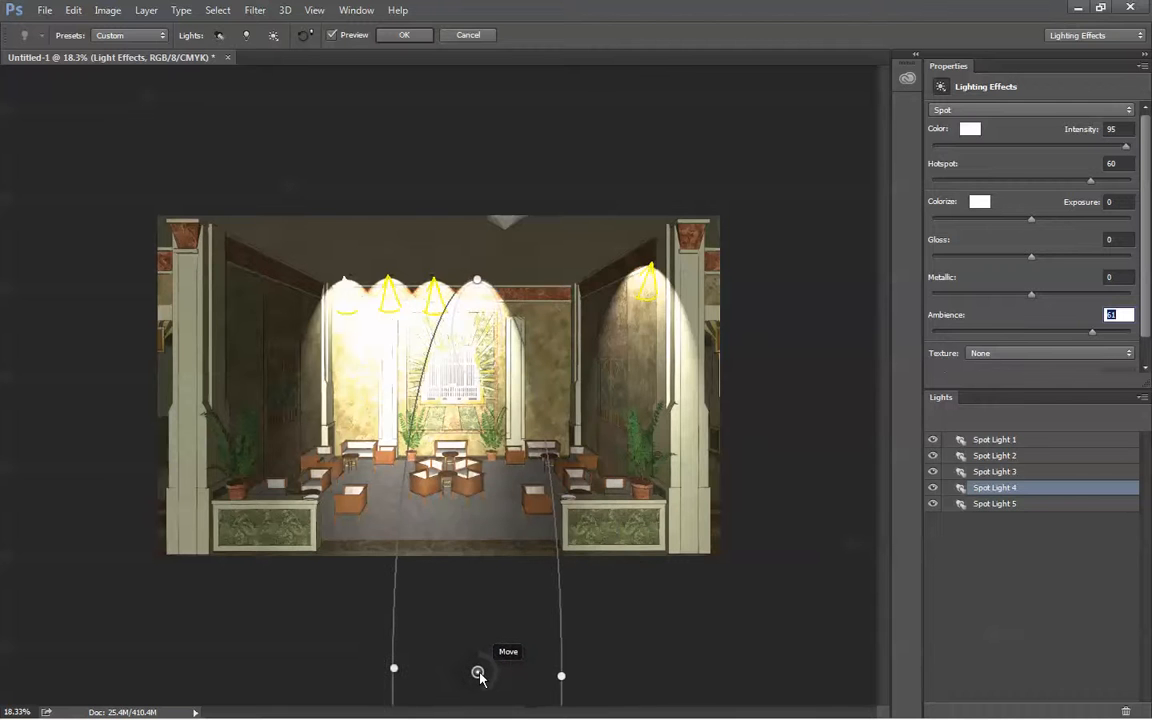
pyautogui.click(1011, 508)
pyautogui.moveTo(647, 650); pyautogui.dragTo(515, 663)
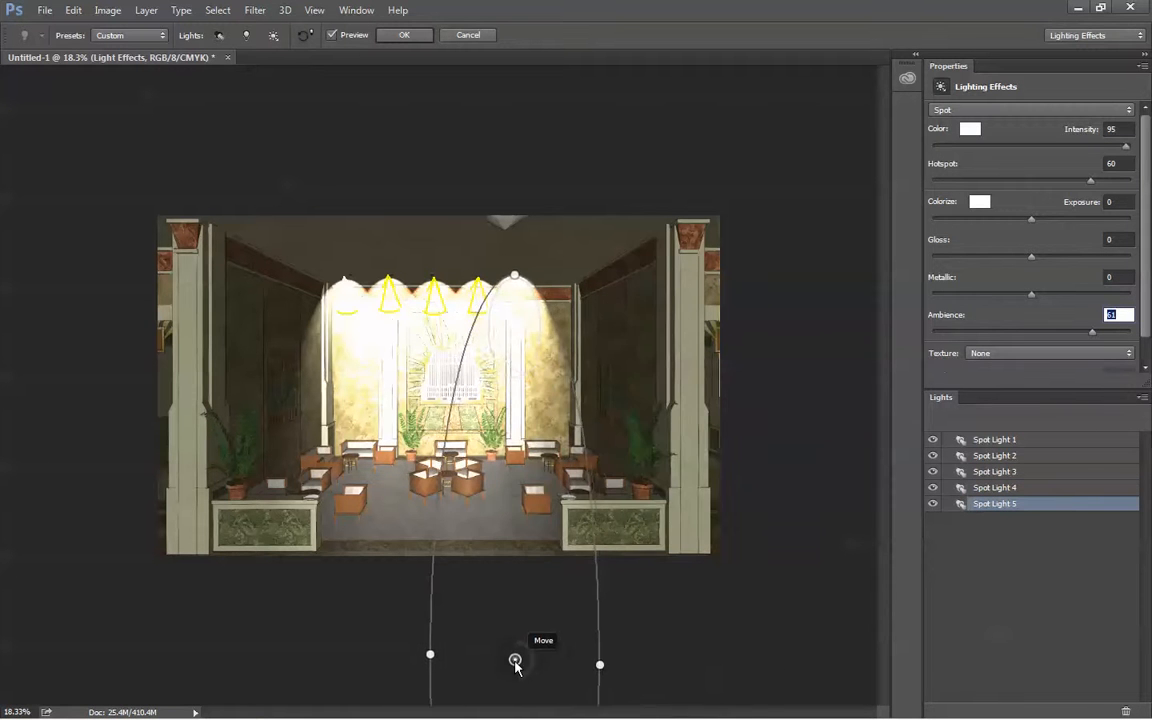
# - Add a sixth spot light, aim it straight down at the back wall's right end, and set its intensity to 42
pyautogui.click(221, 37)
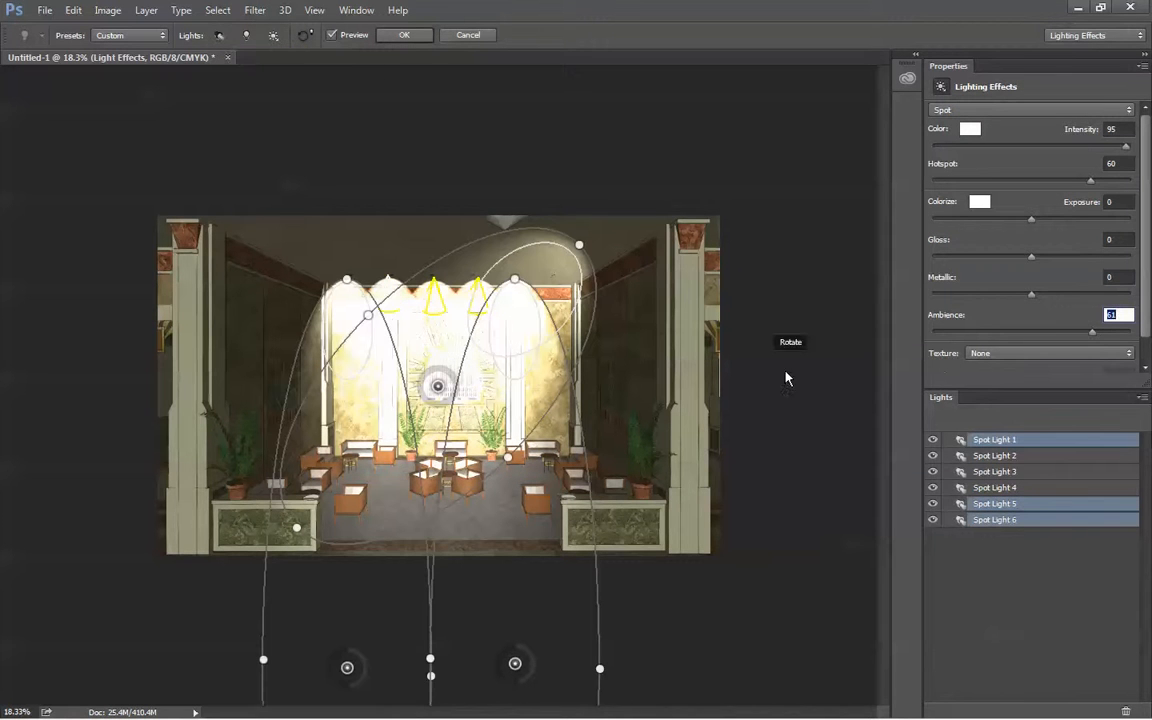
pyautogui.click(1027, 522)
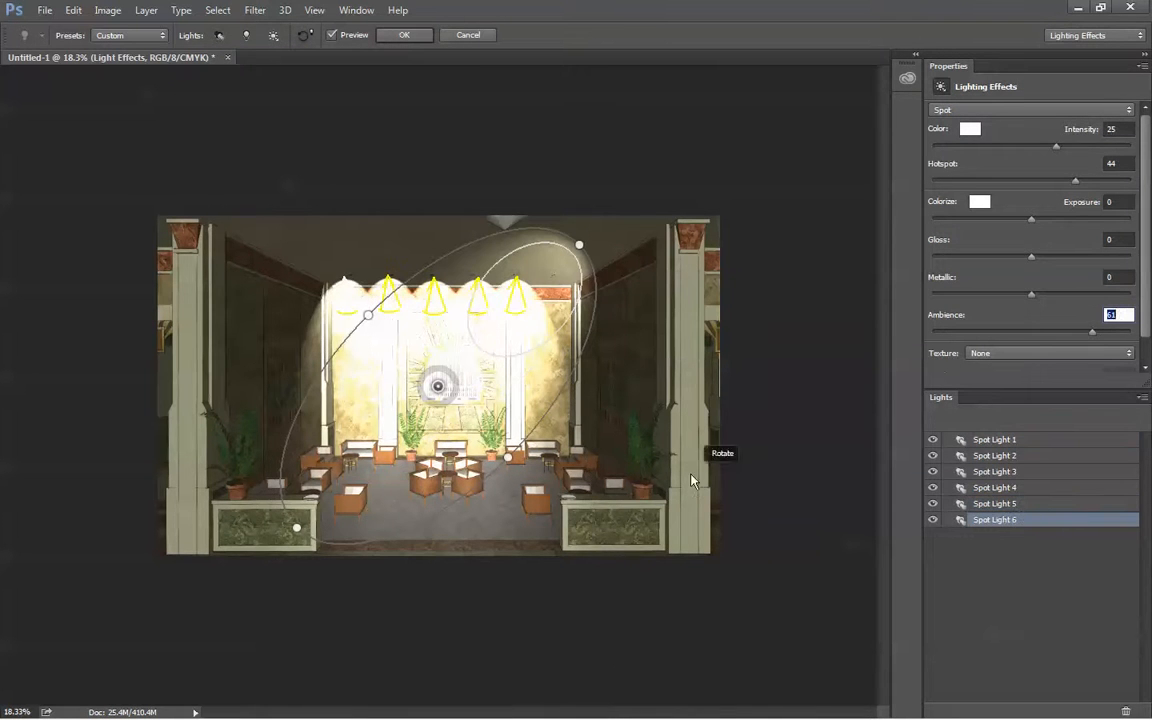
pyautogui.moveTo(293, 532); pyautogui.dragTo(437, 661)
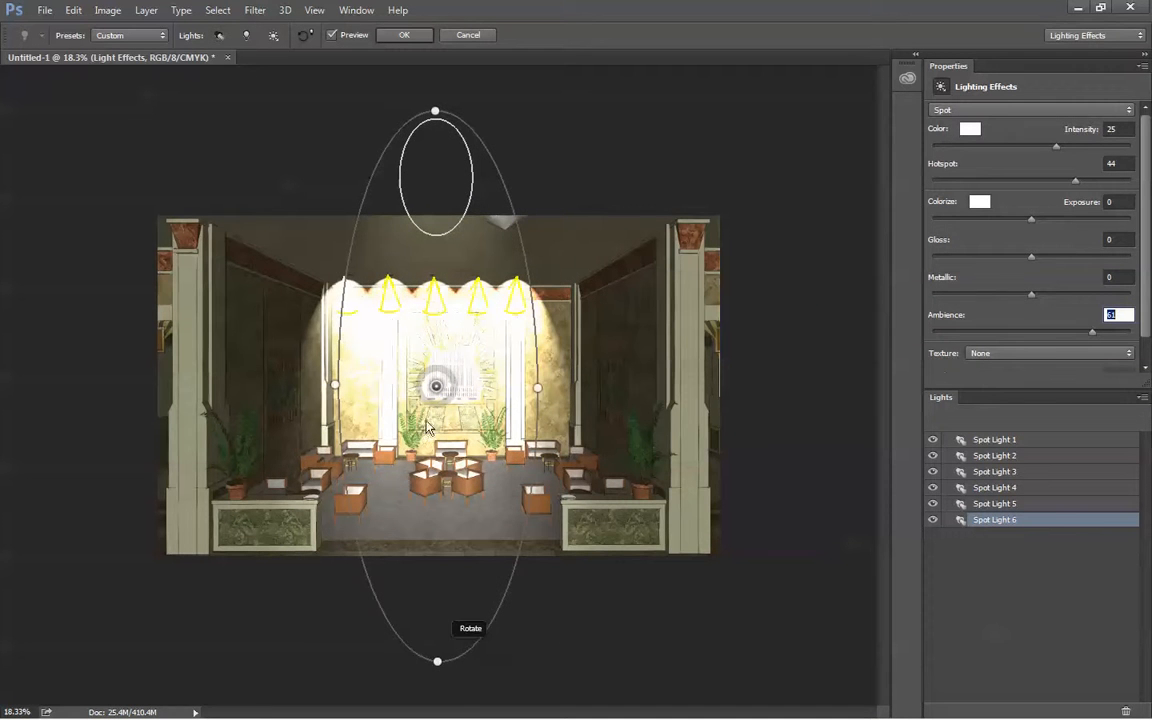
pyautogui.moveTo(460, 430); pyautogui.dragTo(561, 555)
pyautogui.moveTo(459, 559); pyautogui.dragTo(483, 558)
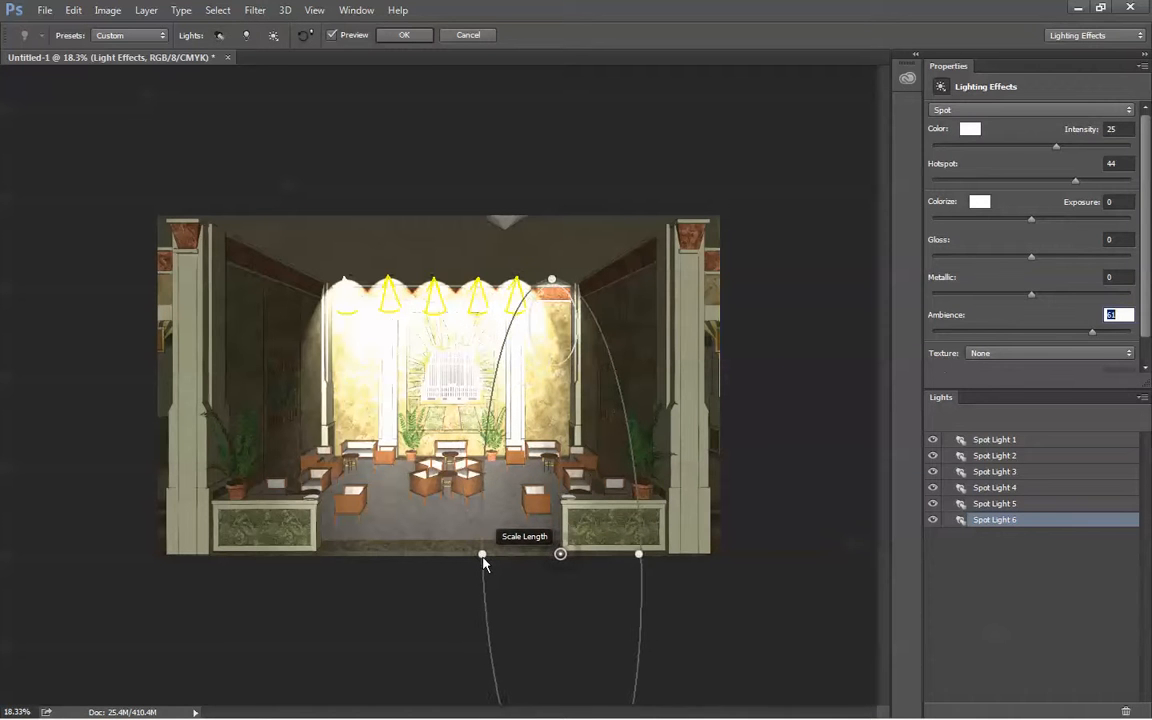
pyautogui.moveTo(1056, 150); pyautogui.dragTo(1067, 154)
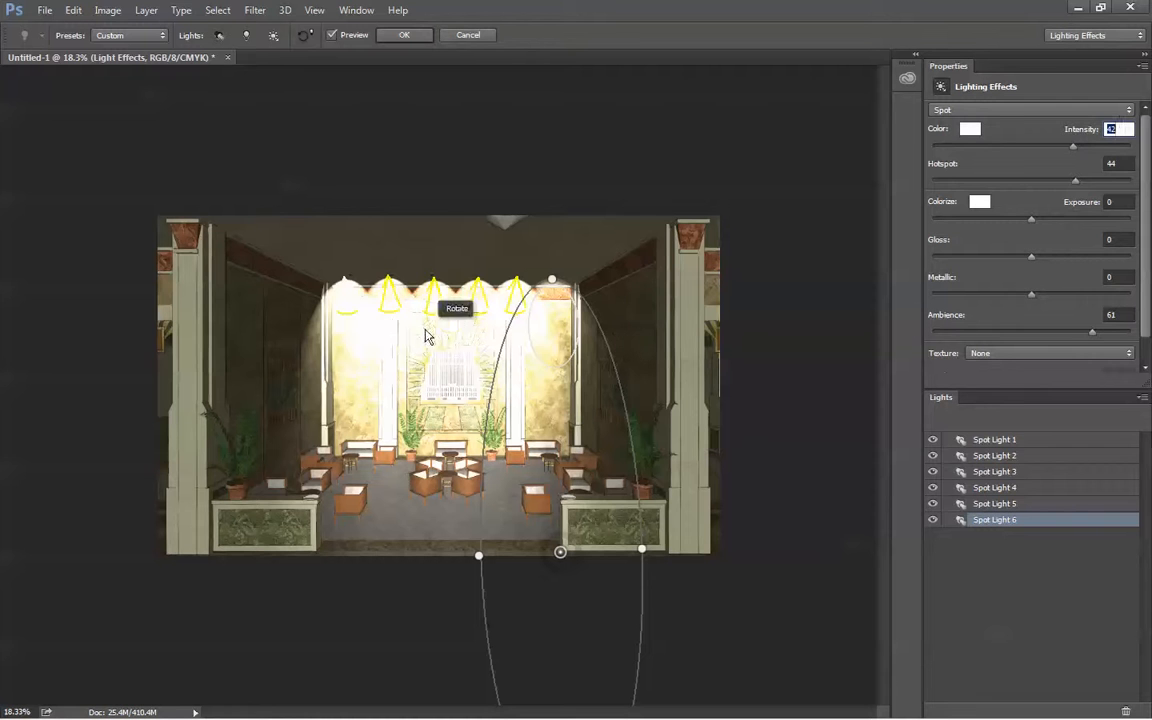
# - Set the intensity of all six spot lights together to 65 and apply the lighting effects
pyautogui.keyDown('shift'); pyautogui.click(1063, 441); pyautogui.keyUp('shift')
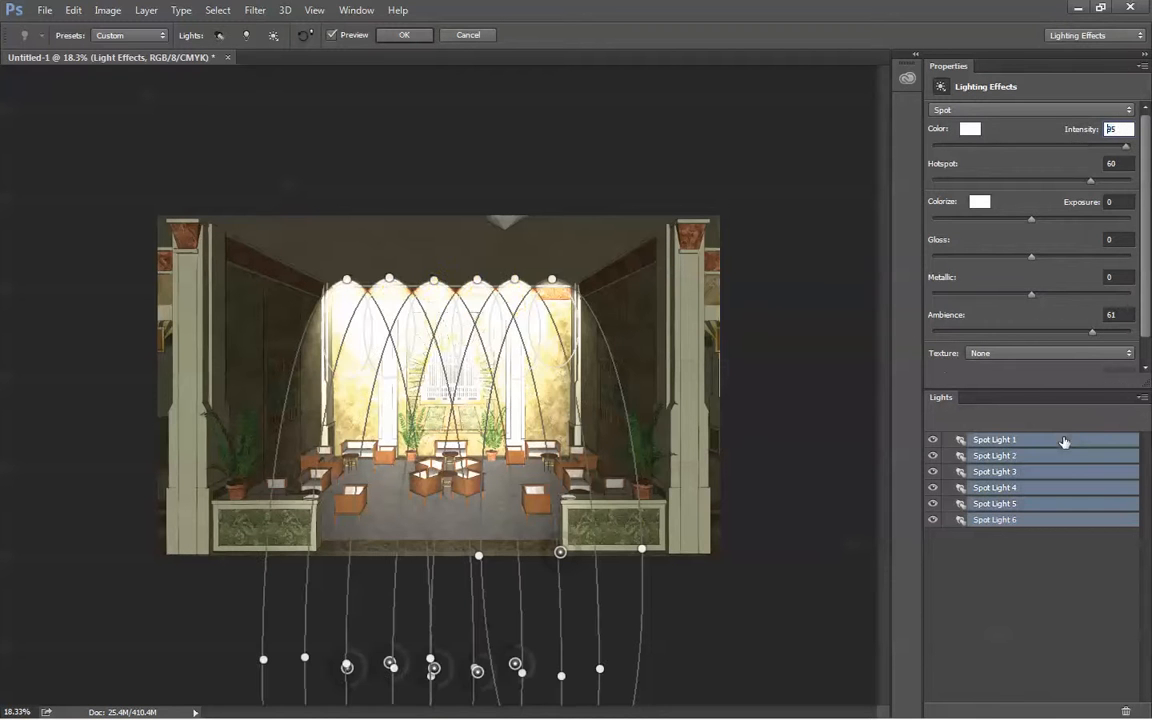
pyautogui.moveTo(1127, 146); pyautogui.dragTo(1096, 147)
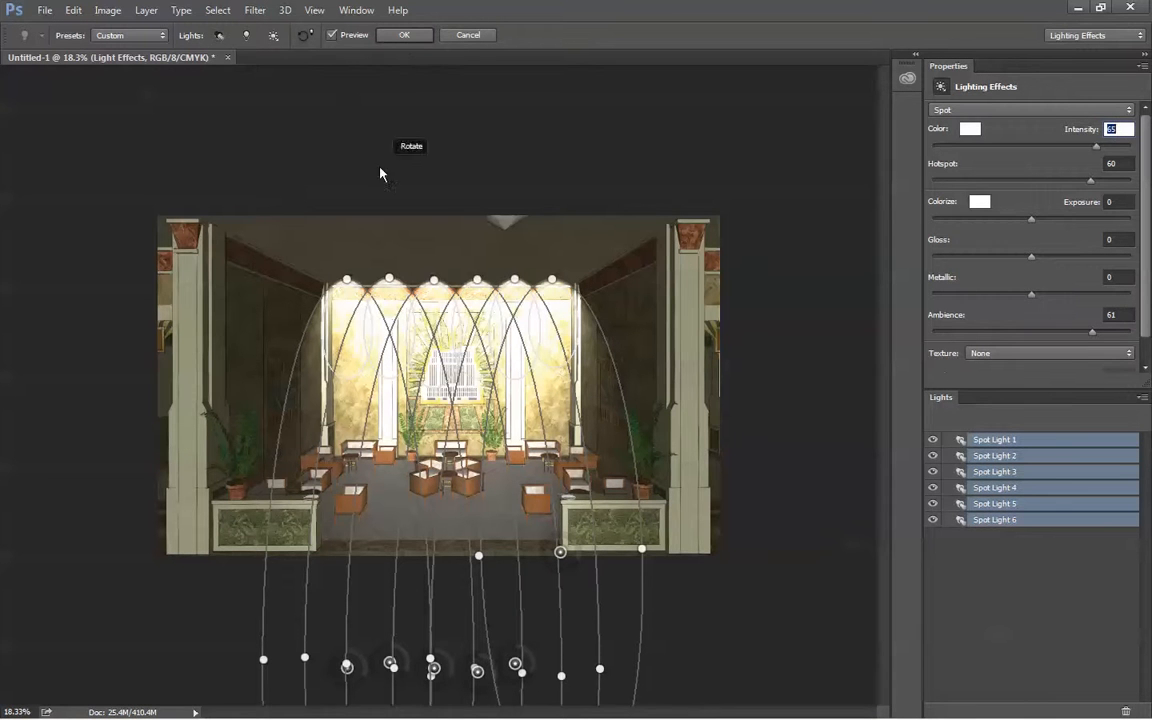
pyautogui.click(402, 36)
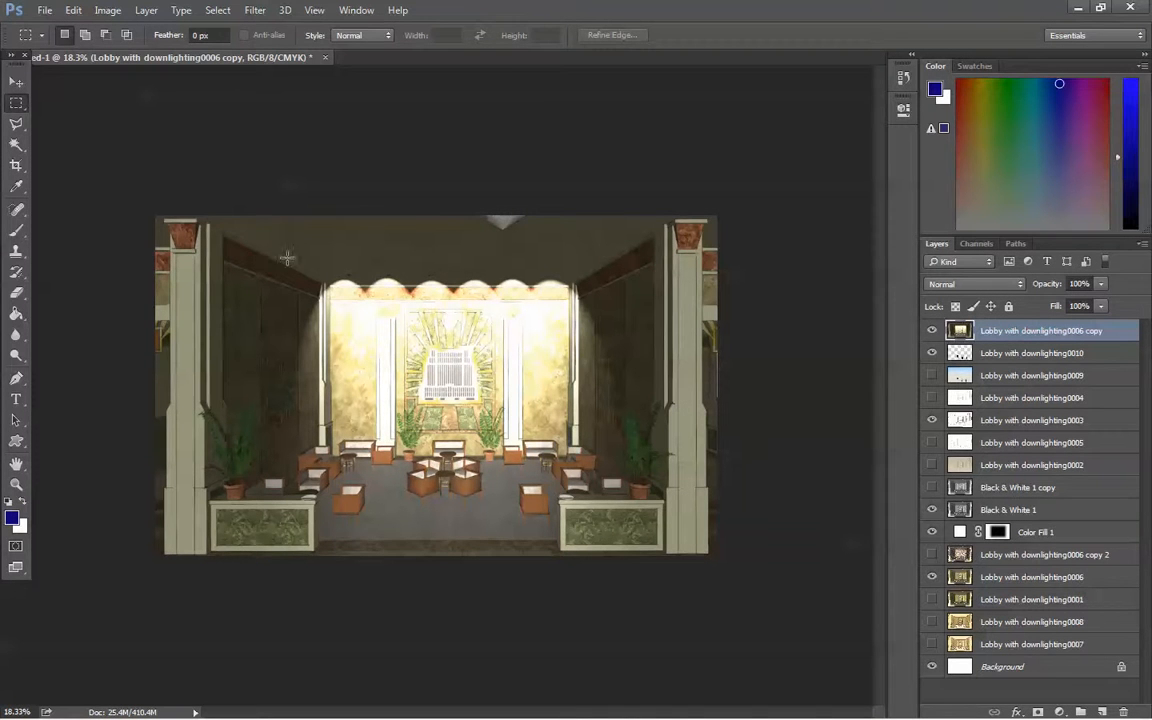
# - Select the green stone front panels of both reception counters in the lobby foreground with two rectangular selections
pyautogui.click(932, 331)
pyautogui.click(932, 331)
pyautogui.moveTo(212, 504); pyautogui.dragTo(313, 548)
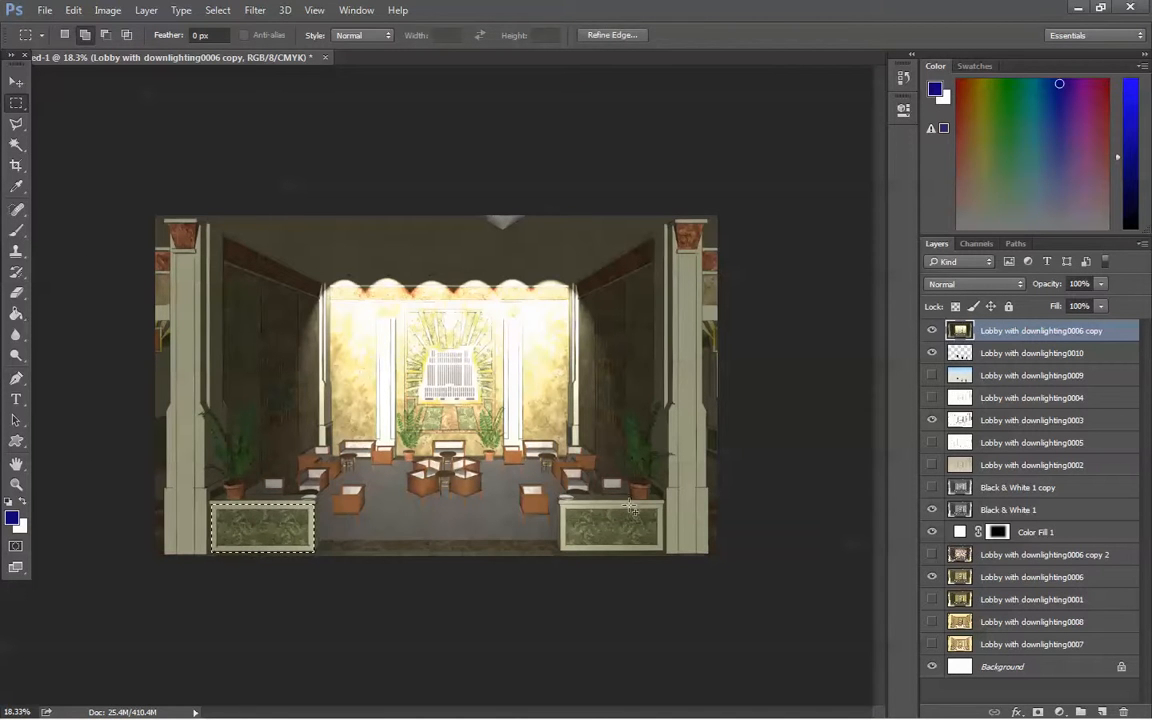
pyautogui.moveTo(562, 507); pyautogui.dragTo(666, 554)
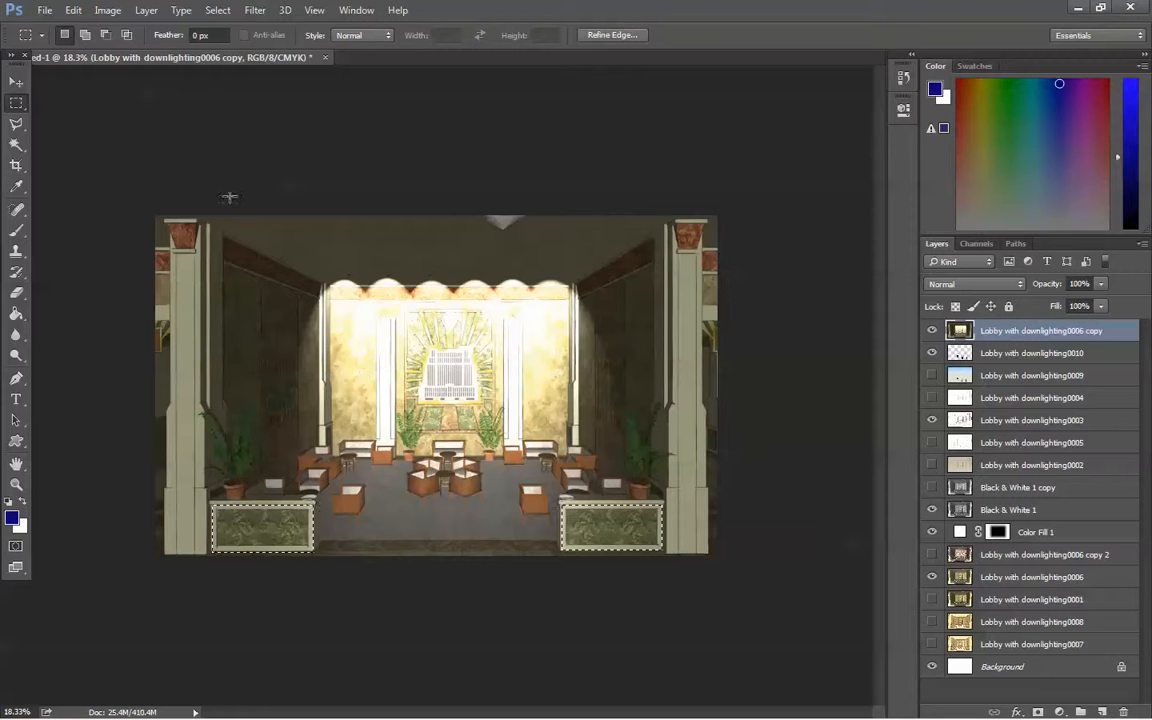
# - Start the Lighting Effects filter on the selected counter panels and load the Blue Omni preset
pyautogui.click(254, 12)
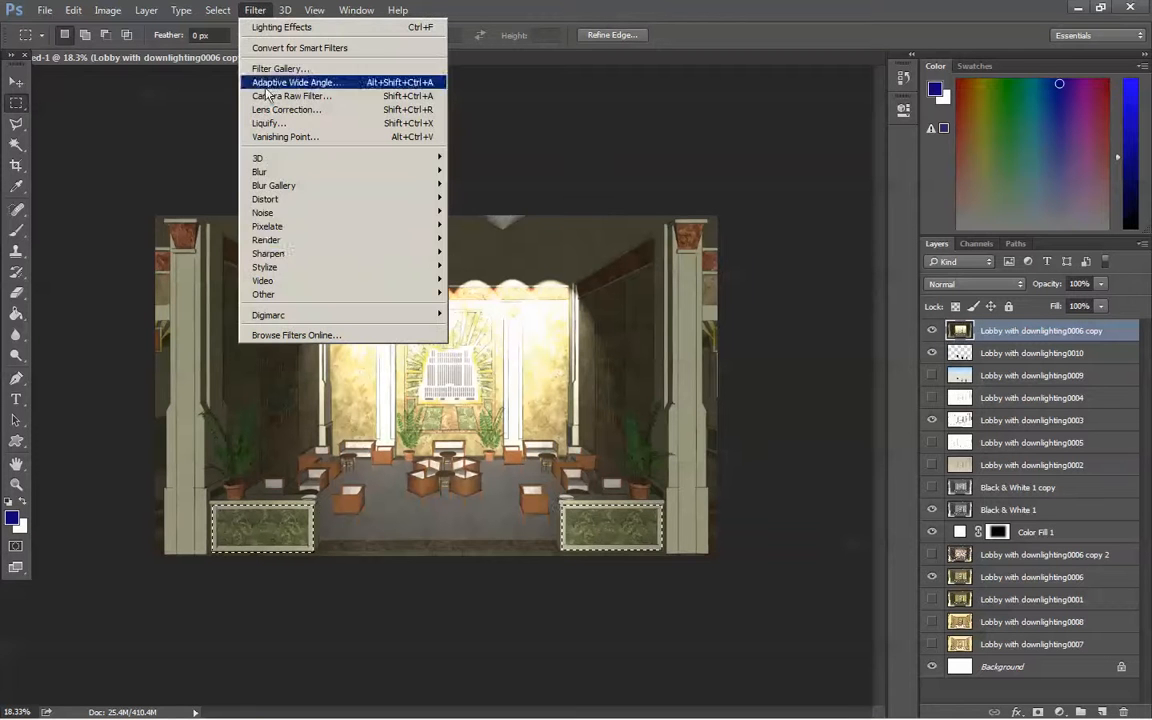
pyautogui.moveTo(303, 243)
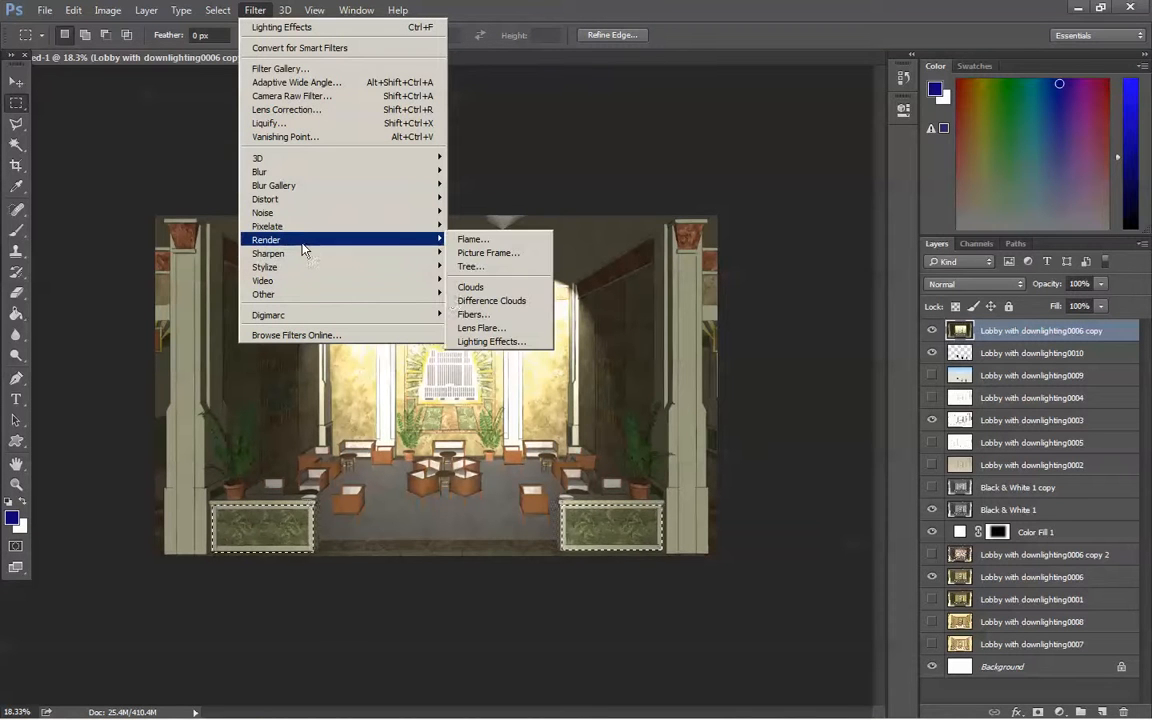
pyautogui.click(490, 341)
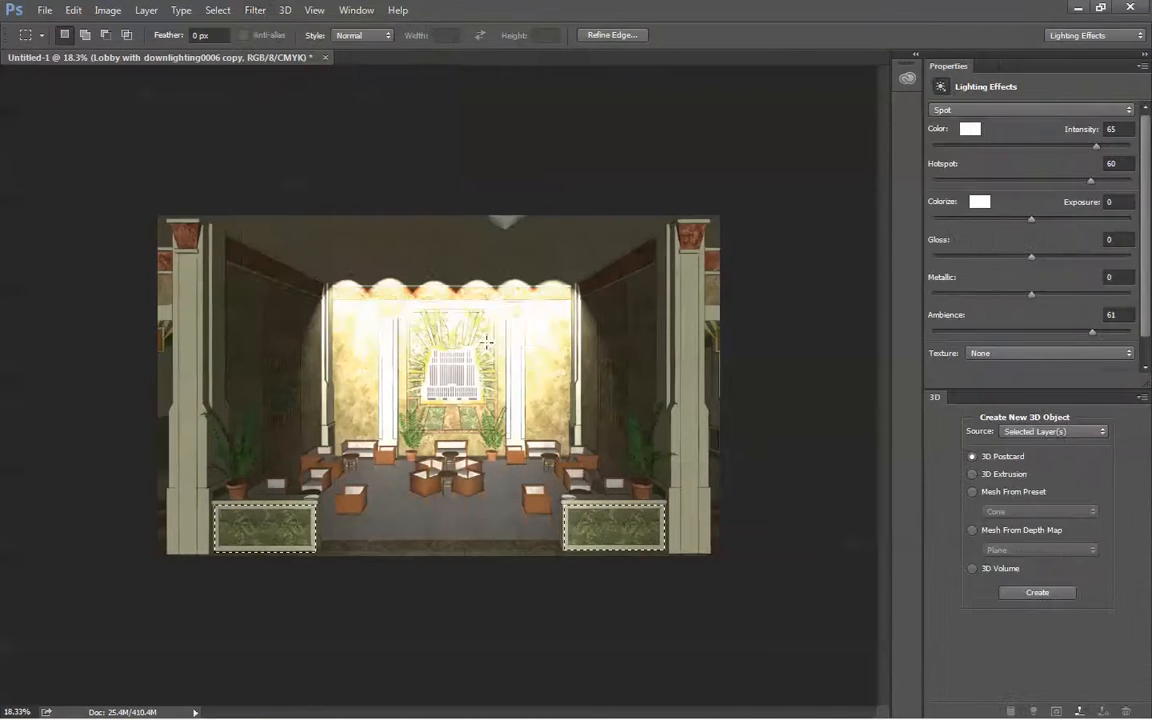
pyautogui.click(138, 36)
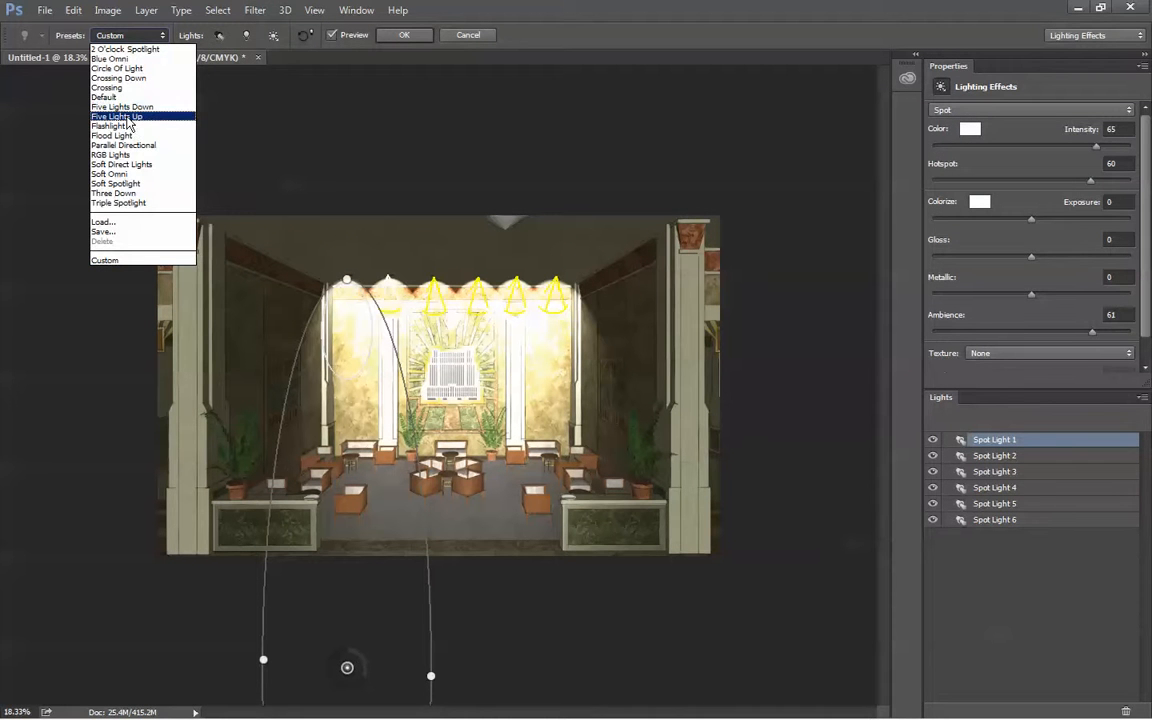
pyautogui.click(110, 58)
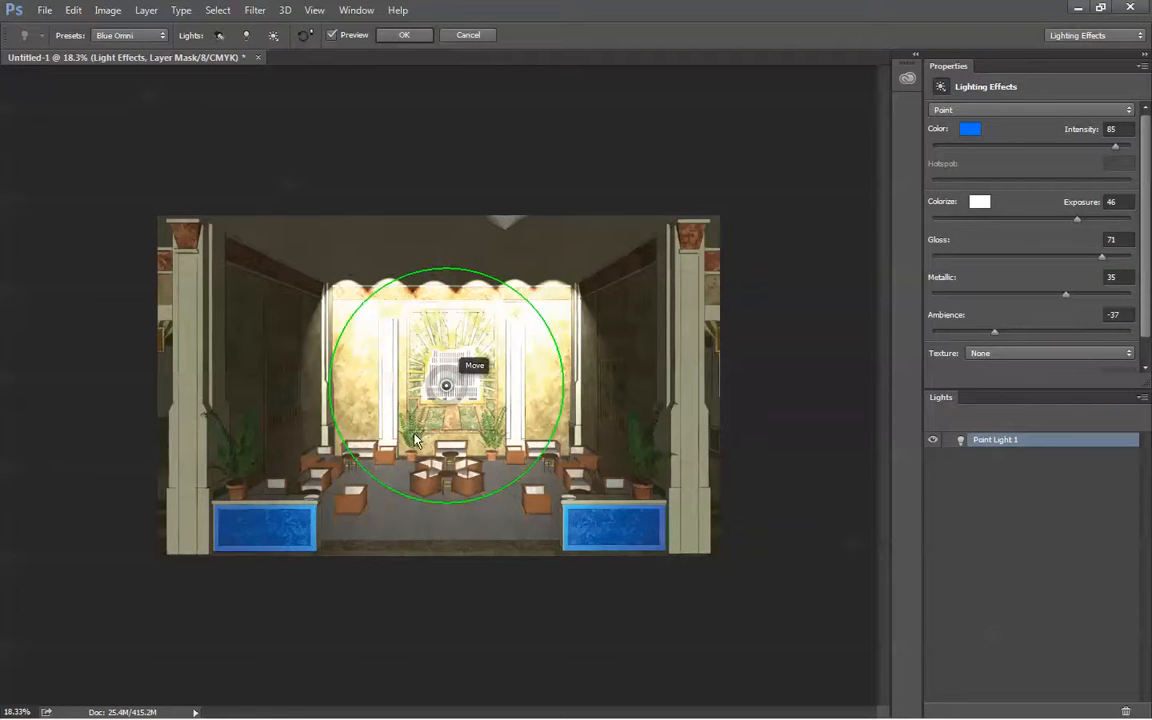
# - Place the blue light just below the left counter, change it to a Spot light, and rotate and reshape its beam upright
pyautogui.moveTo(444, 383); pyautogui.dragTo(260, 610)
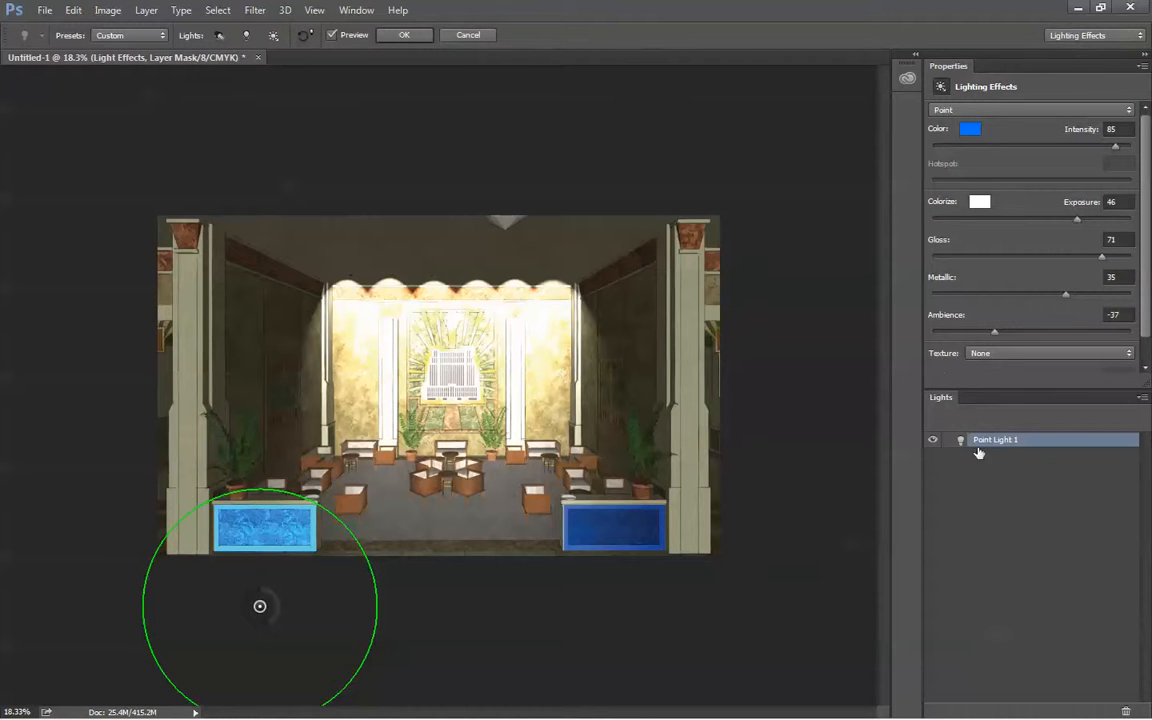
pyautogui.click(1030, 111)
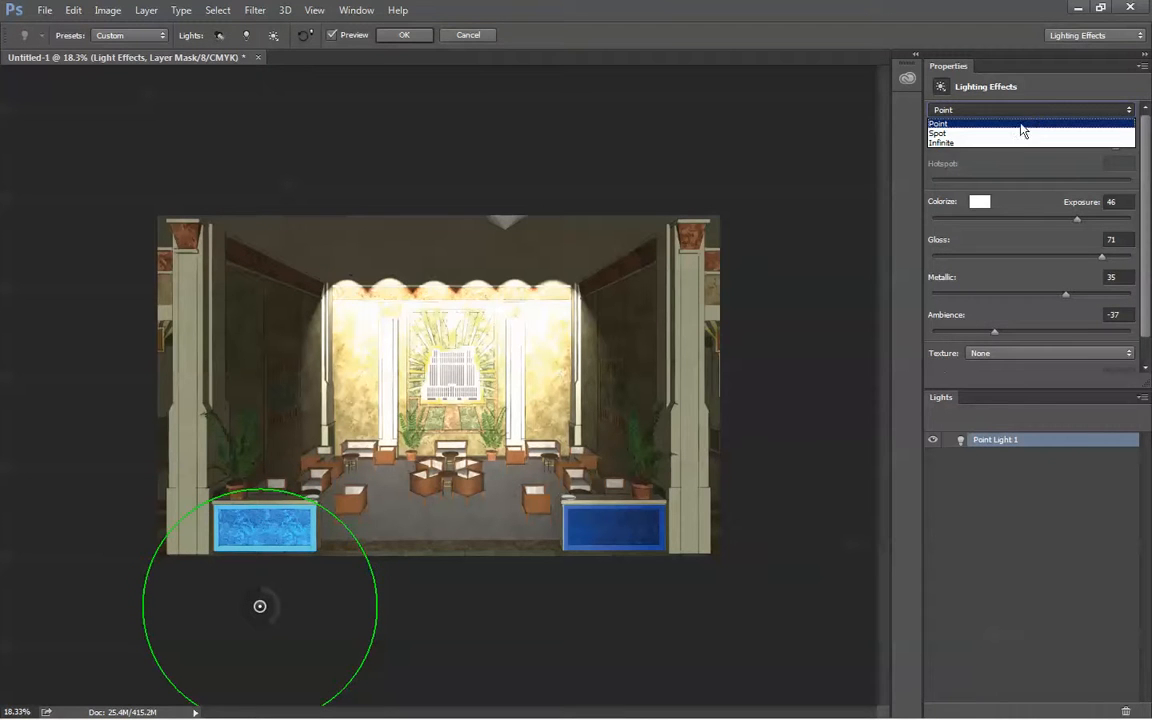
pyautogui.click(1017, 134)
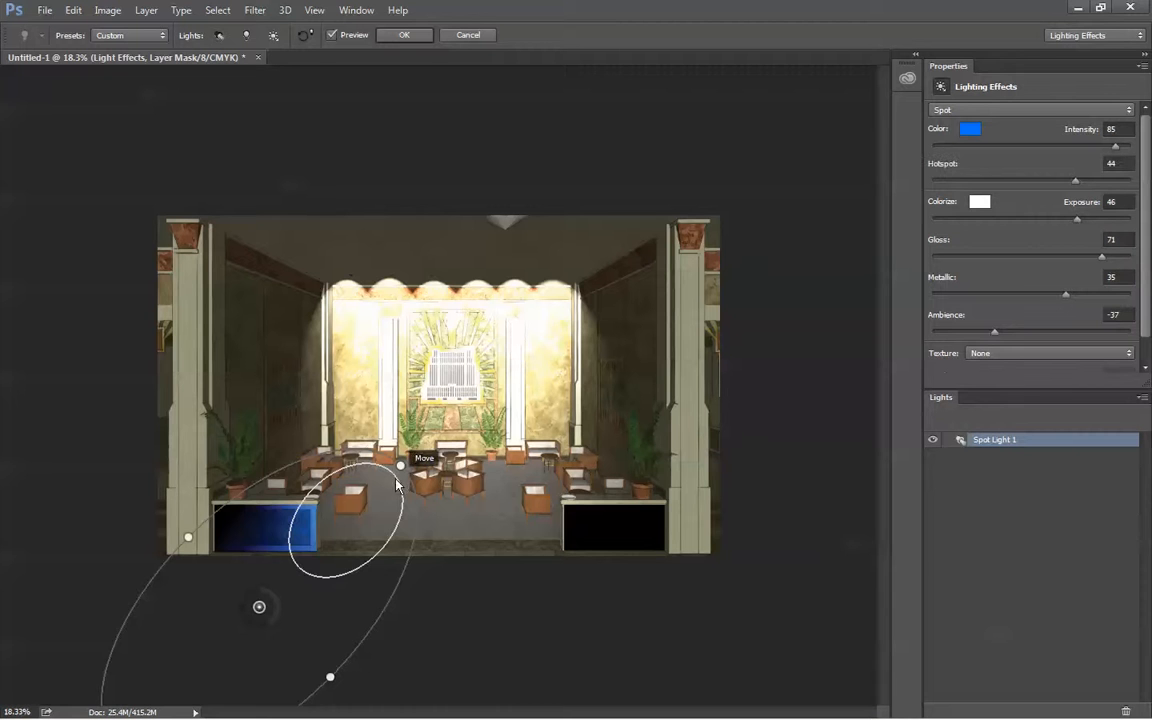
pyautogui.moveTo(396, 650); pyautogui.dragTo(242, 696)
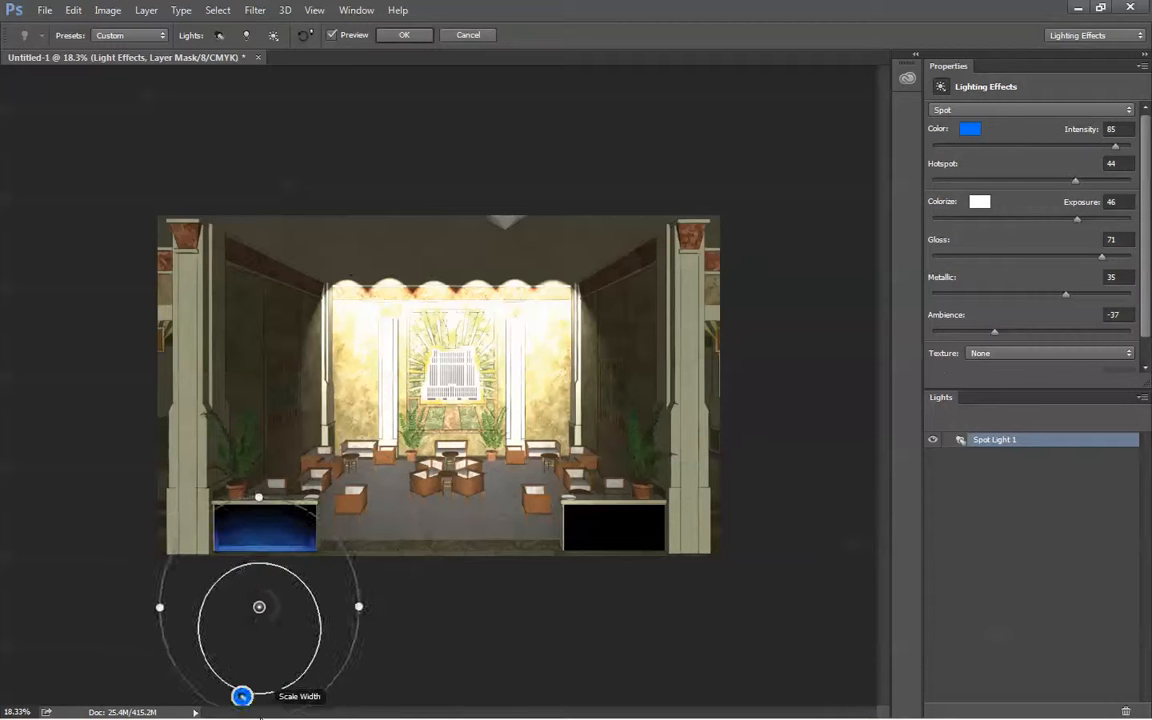
pyautogui.moveTo(158, 612); pyautogui.dragTo(161, 622)
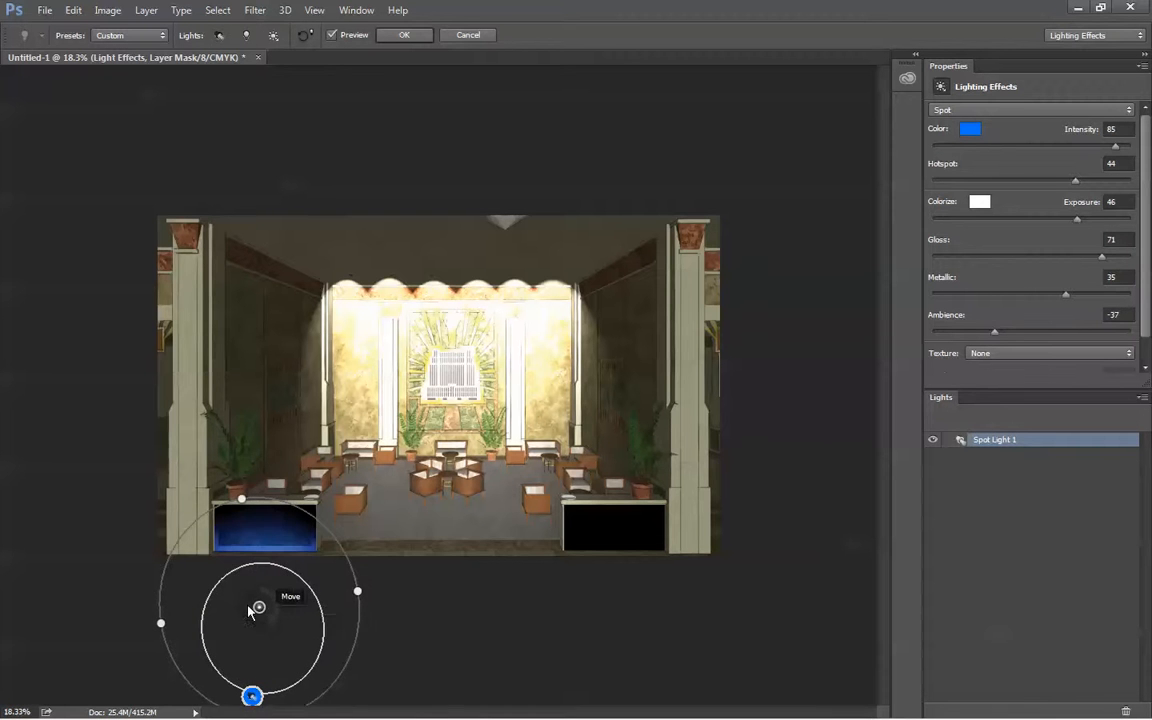
pyautogui.moveTo(257, 609); pyautogui.dragTo(284, 567)
# - Set the spot light's colour to a near-white with RGB 245, 248, 252
pyautogui.click(969, 130)
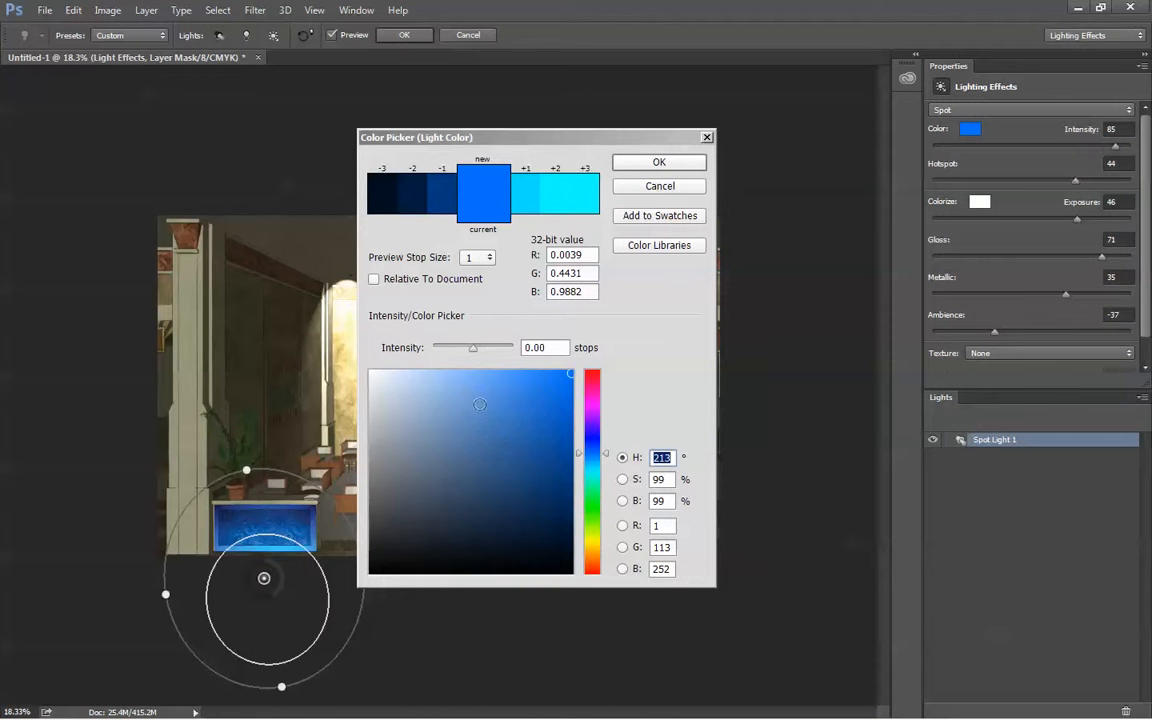
pyautogui.moveTo(380, 381); pyautogui.dragTo(375, 373)
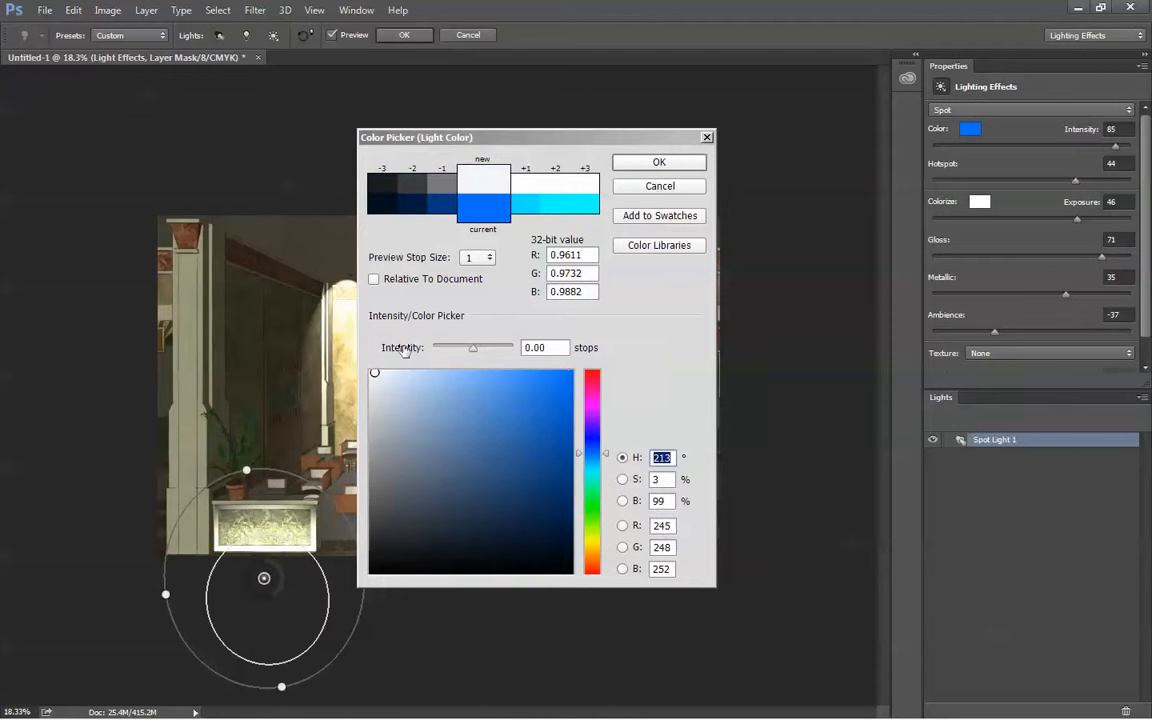
pyautogui.click(677, 163)
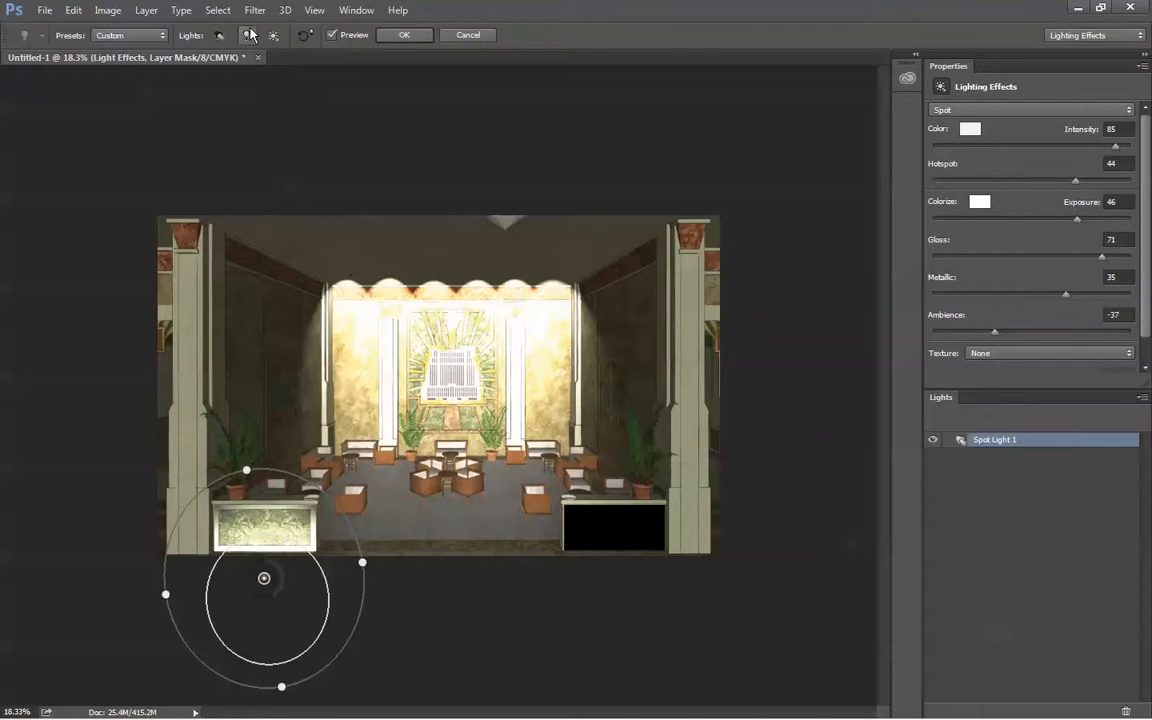
# - Add a second spot light, aim it downward, shorten its beam and centre it on the right counter's top edge
pyautogui.click(219, 36)
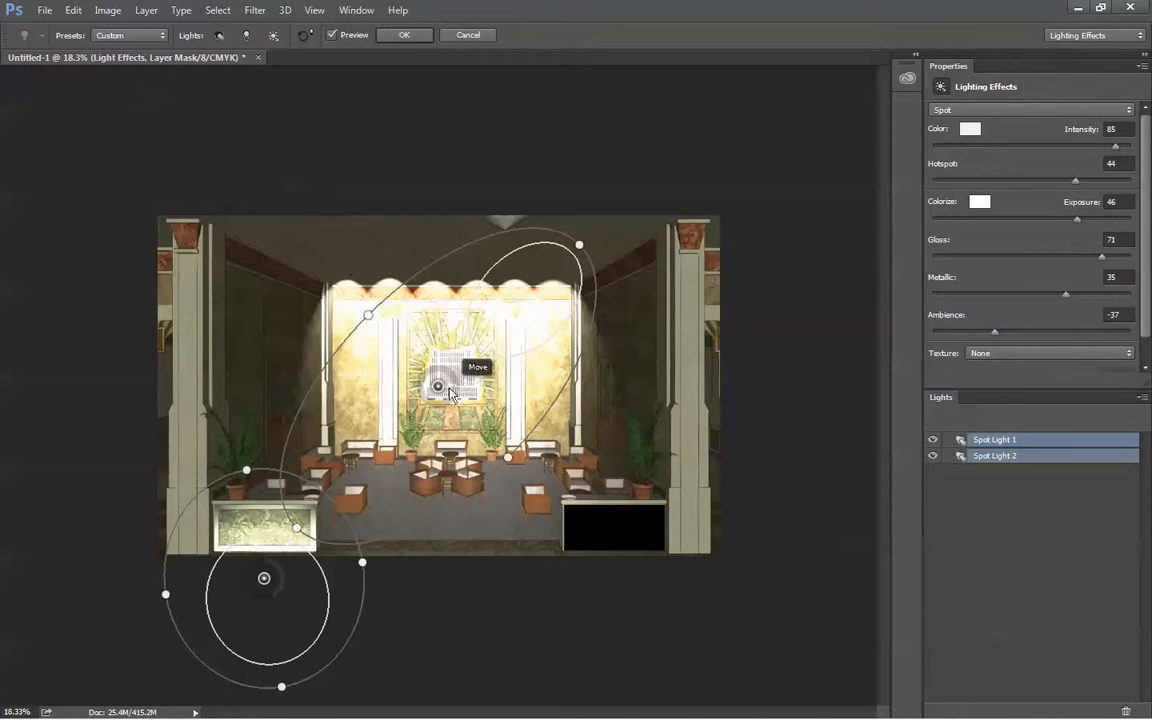
pyautogui.moveTo(448, 390)
pyautogui.mouseDown()
pyautogui.moveTo(497, 460)
pyautogui.moveTo(420, 453)
pyautogui.moveTo(445, 399)
pyautogui.mouseUp()
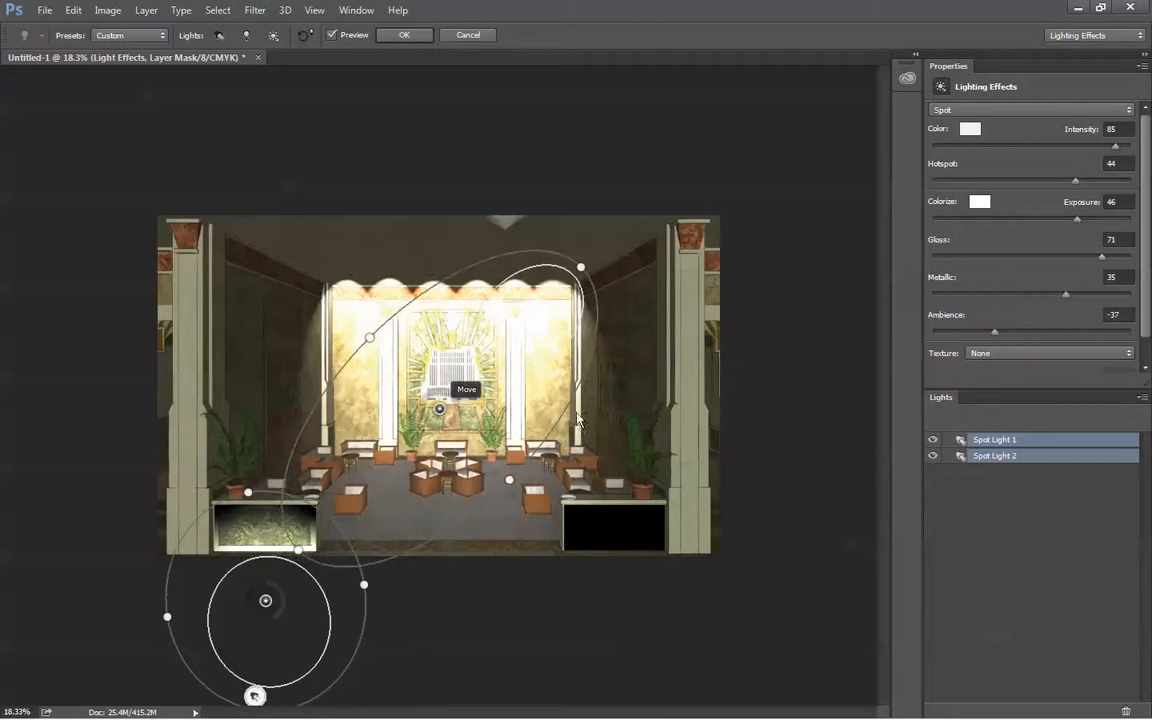
pyautogui.click(995, 455)
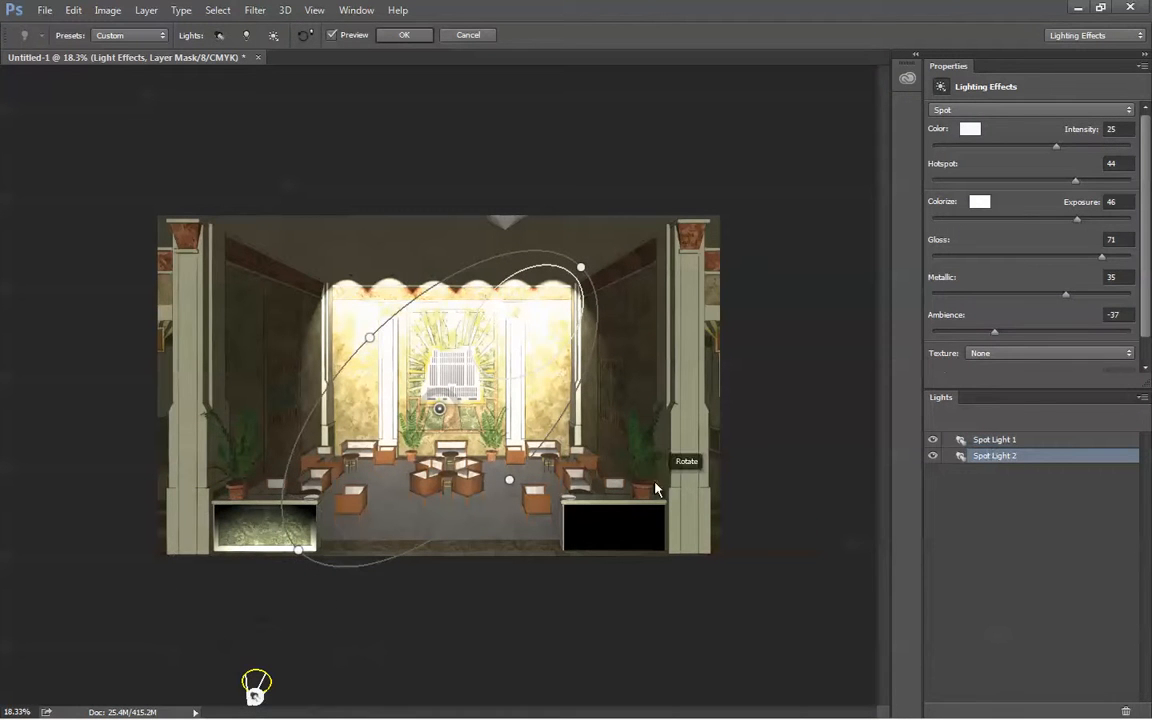
pyautogui.moveTo(448, 402); pyautogui.dragTo(586, 558)
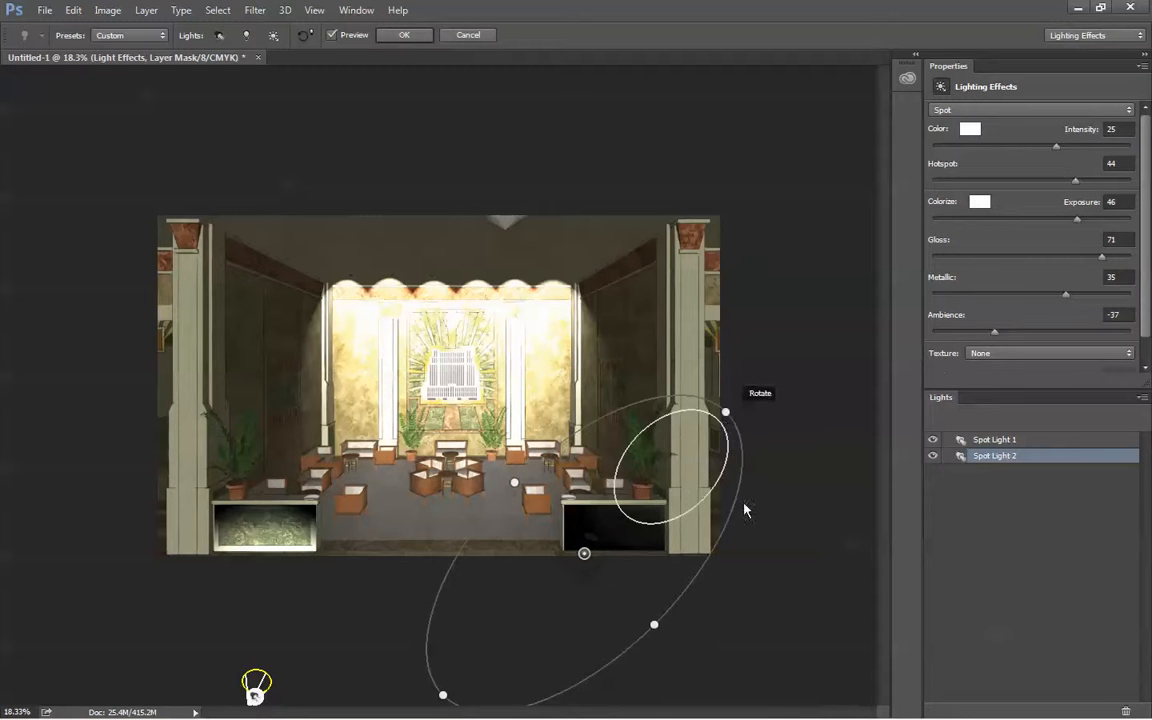
pyautogui.moveTo(744, 510); pyautogui.dragTo(584, 690)
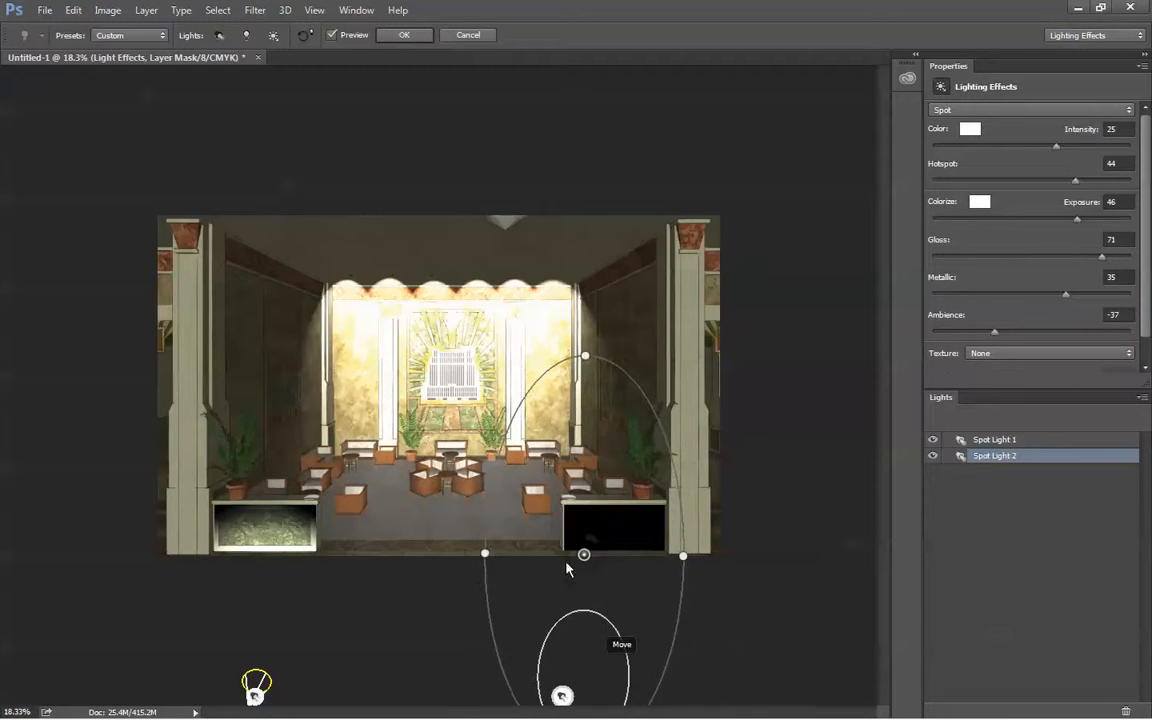
pyautogui.moveTo(583, 552); pyautogui.dragTo(617, 450)
pyautogui.moveTo(617, 246); pyautogui.dragTo(631, 310)
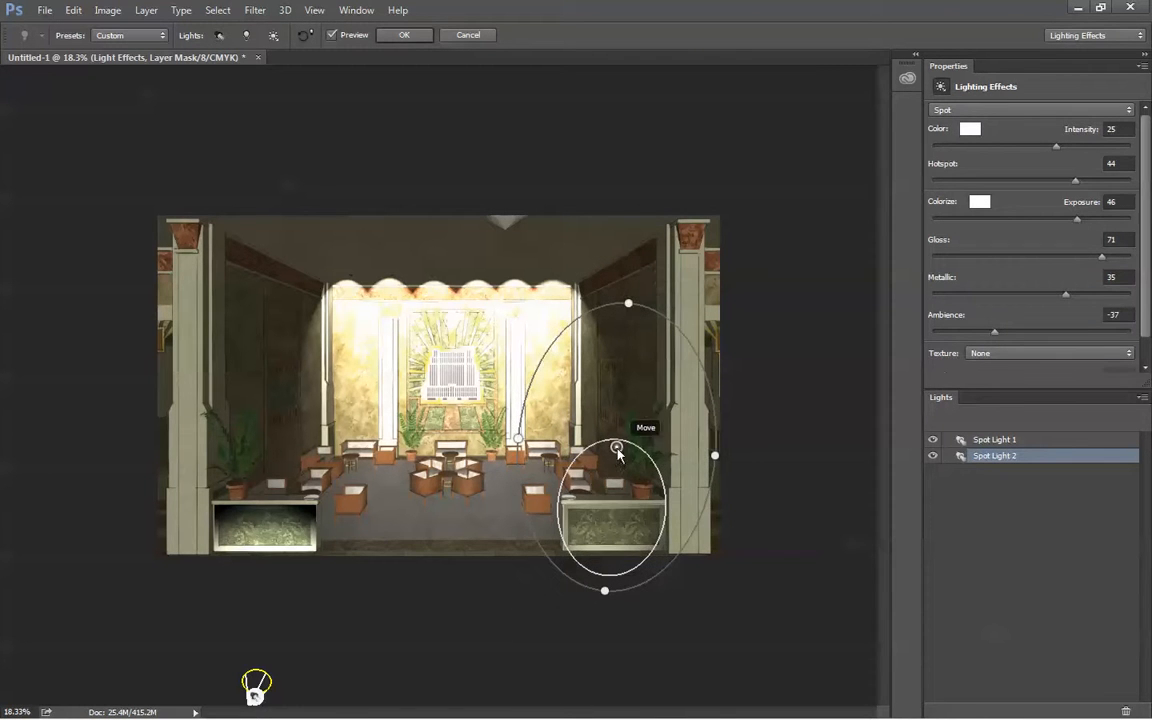
pyautogui.moveTo(617, 453); pyautogui.dragTo(620, 513)
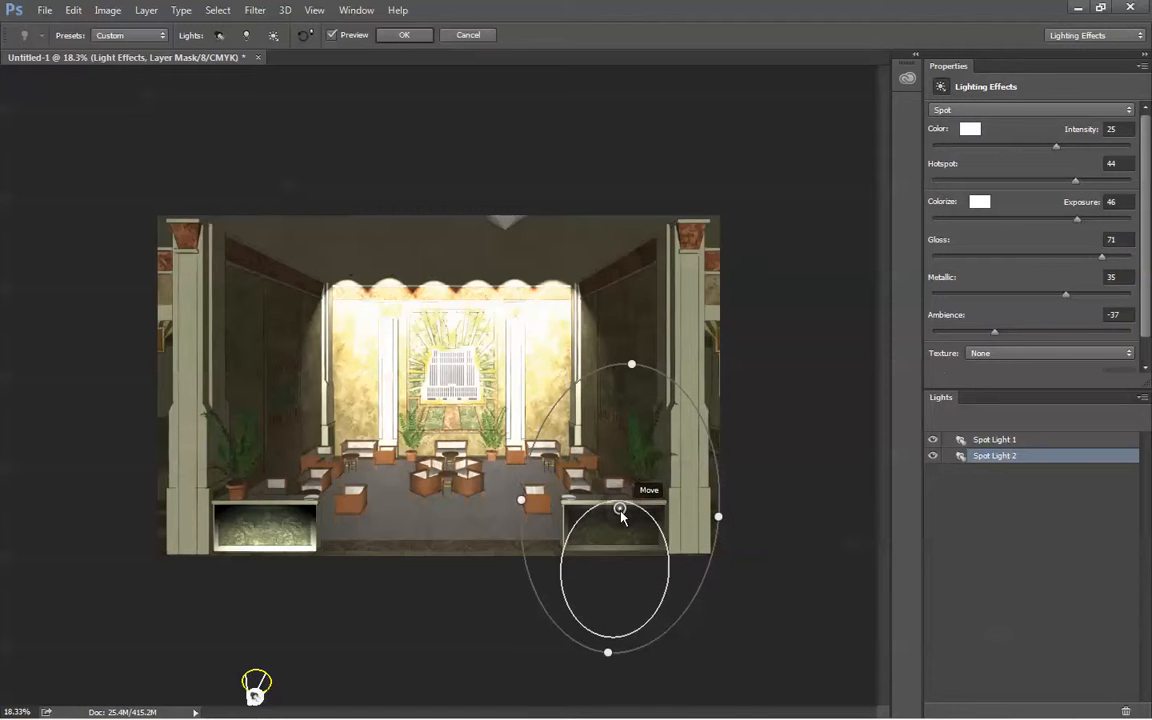
# - Apply the lighting effects, clear the selection, and move the Lobby with downlighting0006 copy layer directly below Color Fill 1
pyautogui.click(413, 37)
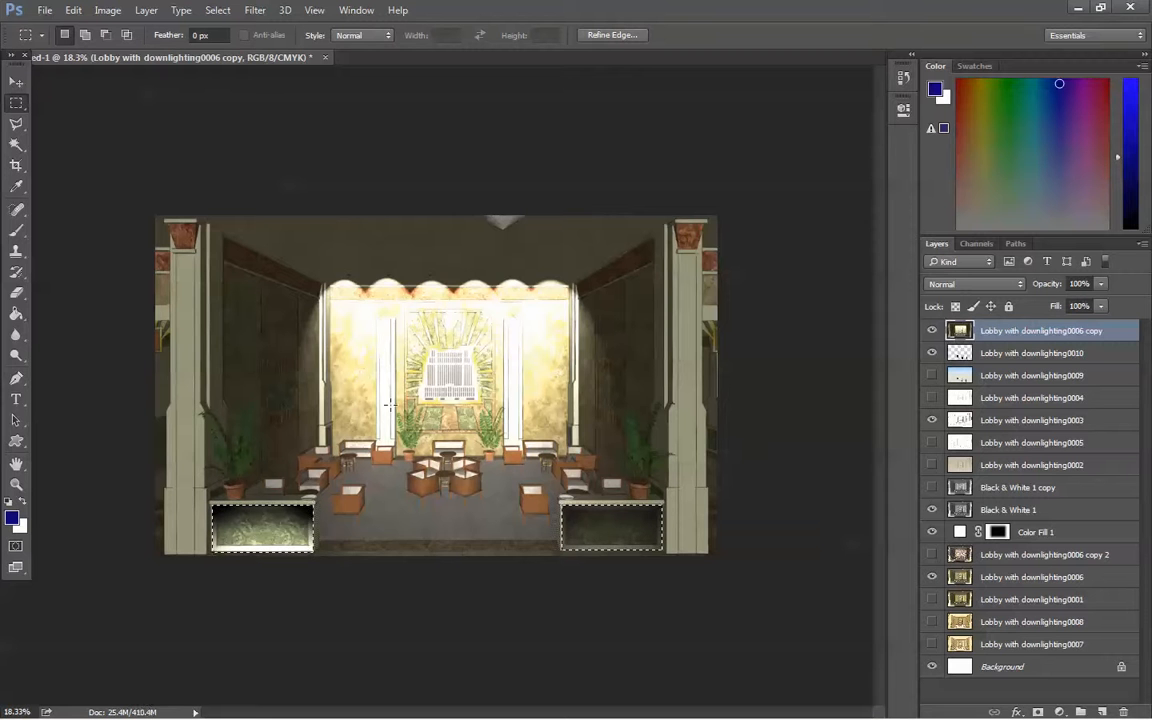
pyautogui.hotkey('ctrl', 'd')
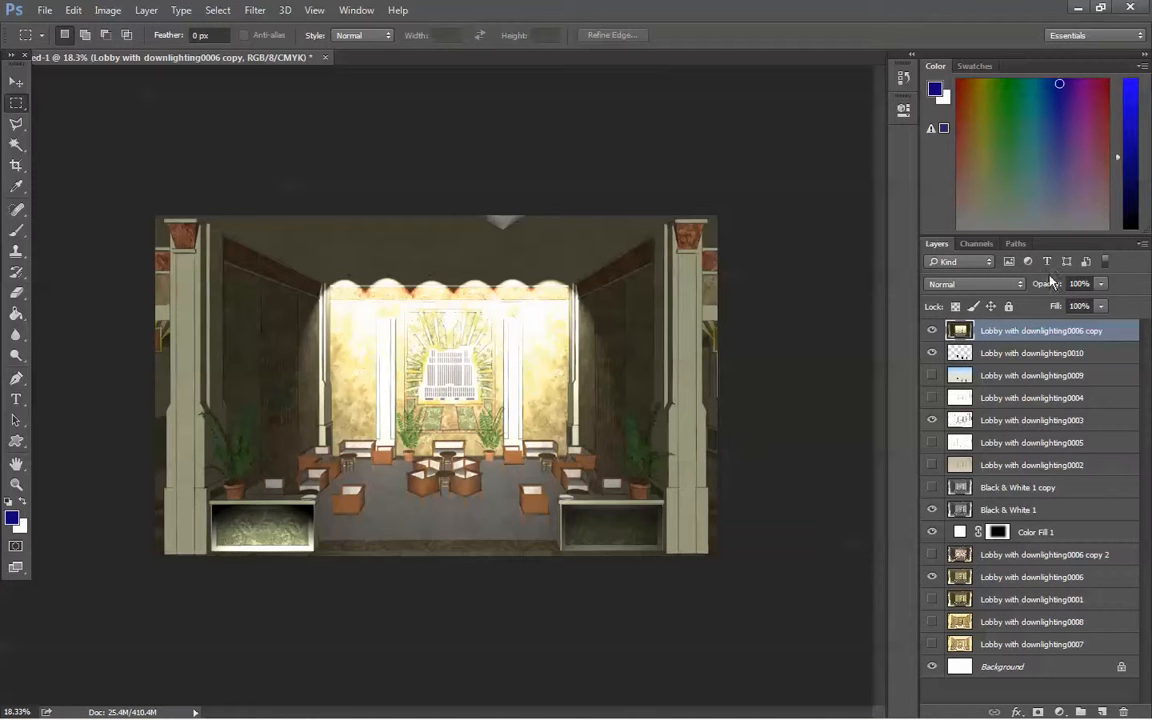
pyautogui.moveTo(1023, 332); pyautogui.dragTo(1010, 546)
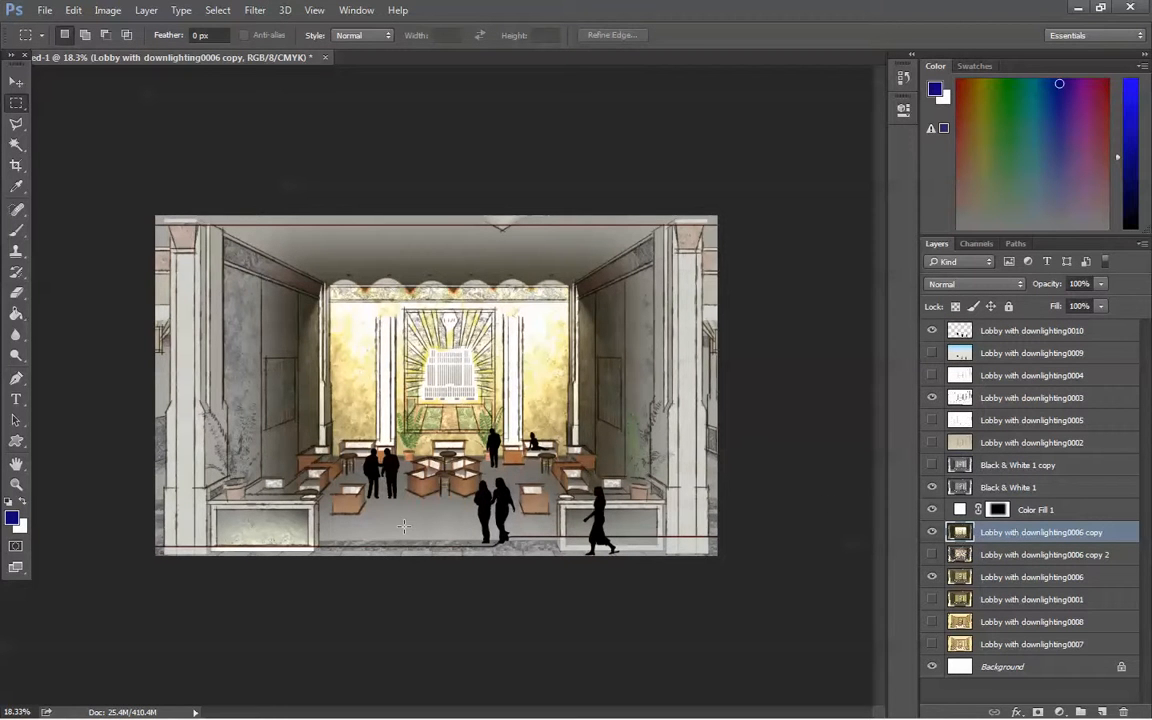
pyautogui.scroll(3, 375, 508)
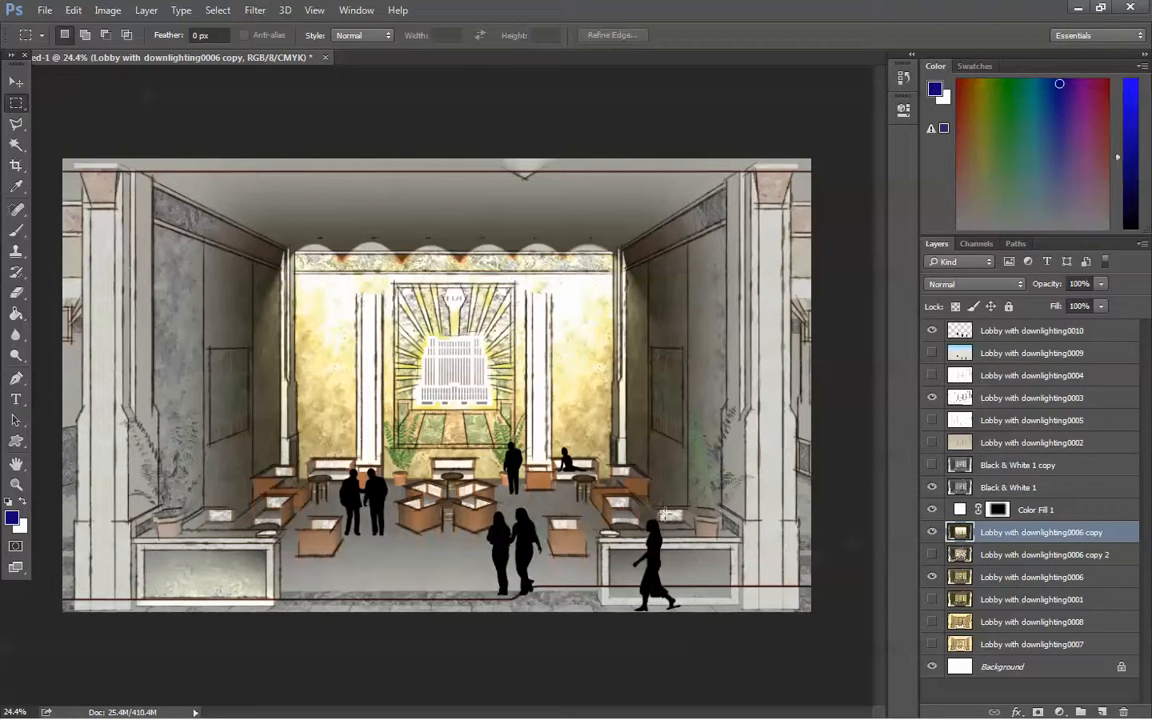
pyautogui.click(1007, 334)
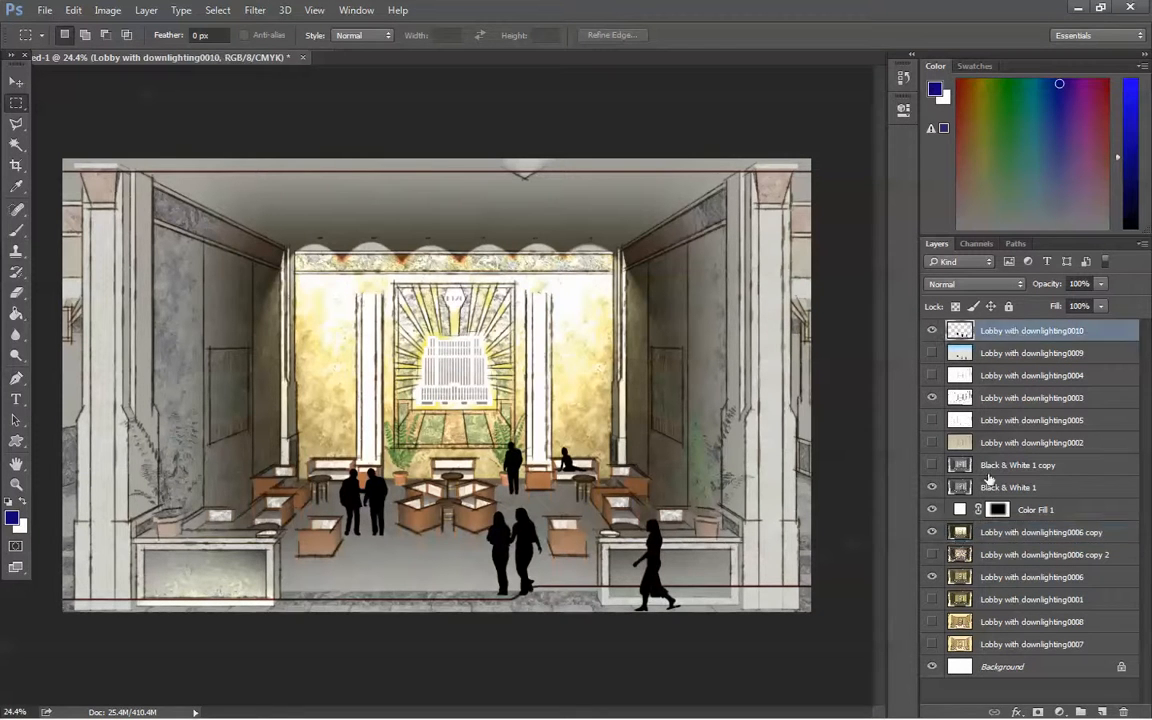
pyautogui.keyDown('shift'); pyautogui.click(1005, 644); pyautogui.keyUp('shift')
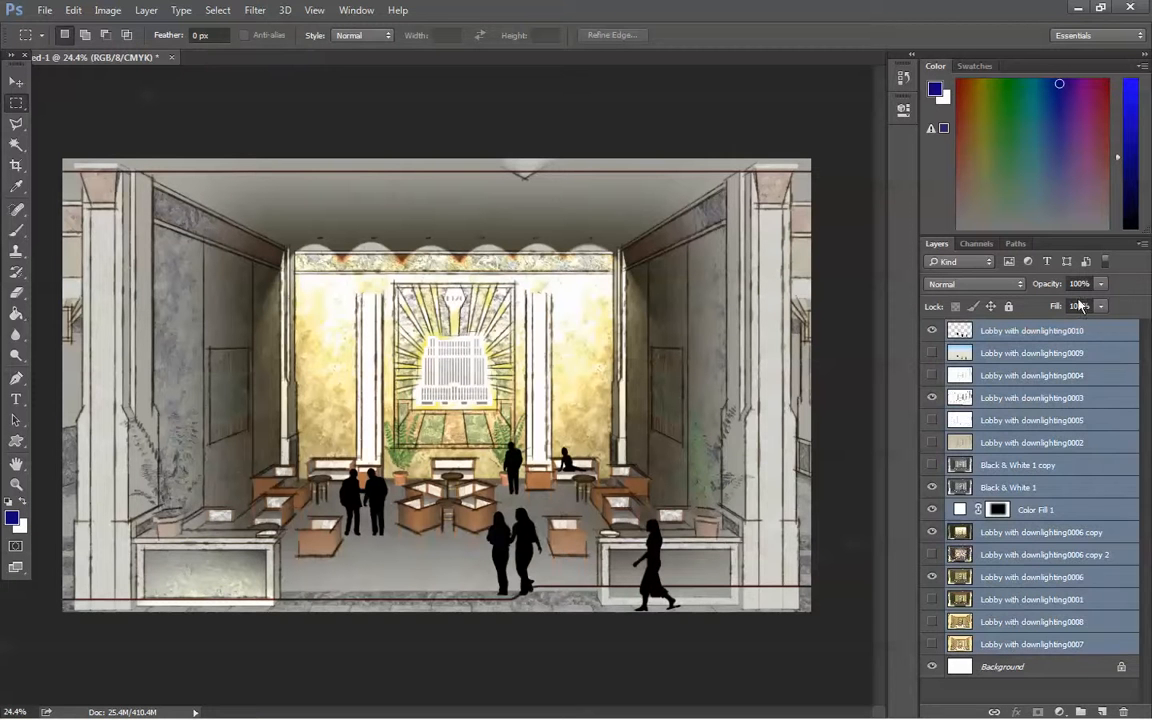
pyautogui.rightClick(1046, 380)
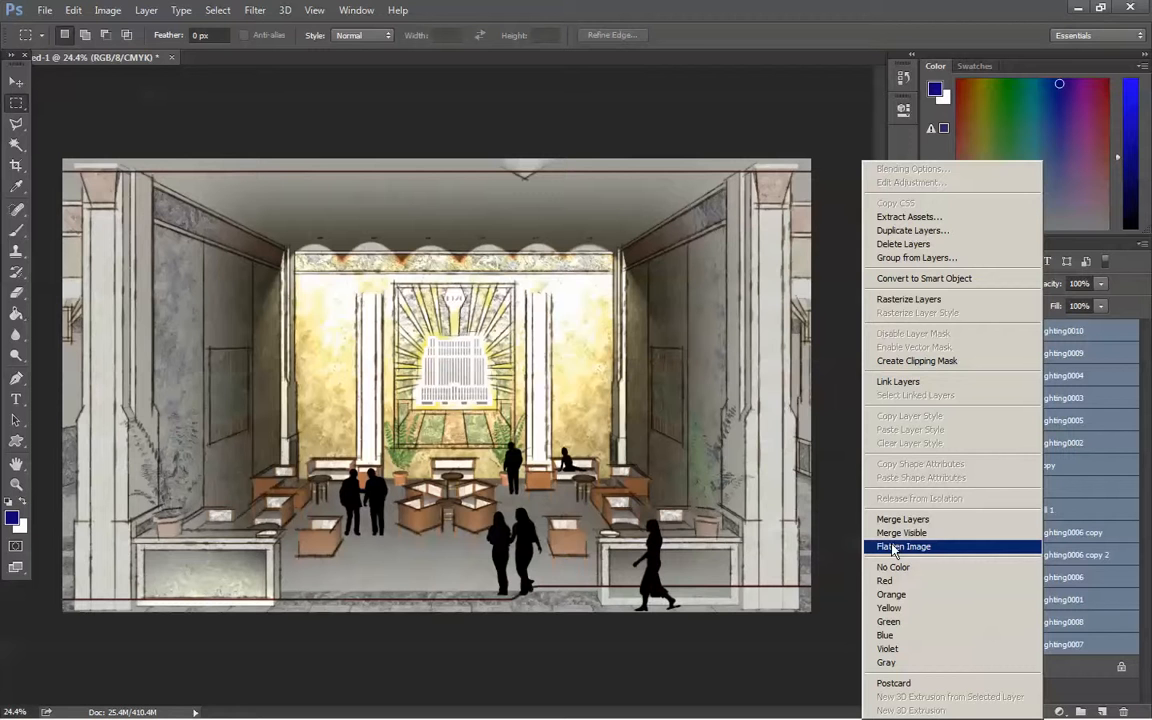
pyautogui.click(38, 11)
# - Save the layered document as a JPEG named Composited image in the JPEG folder, at maximum quality 12
pyautogui.click(44, 11)
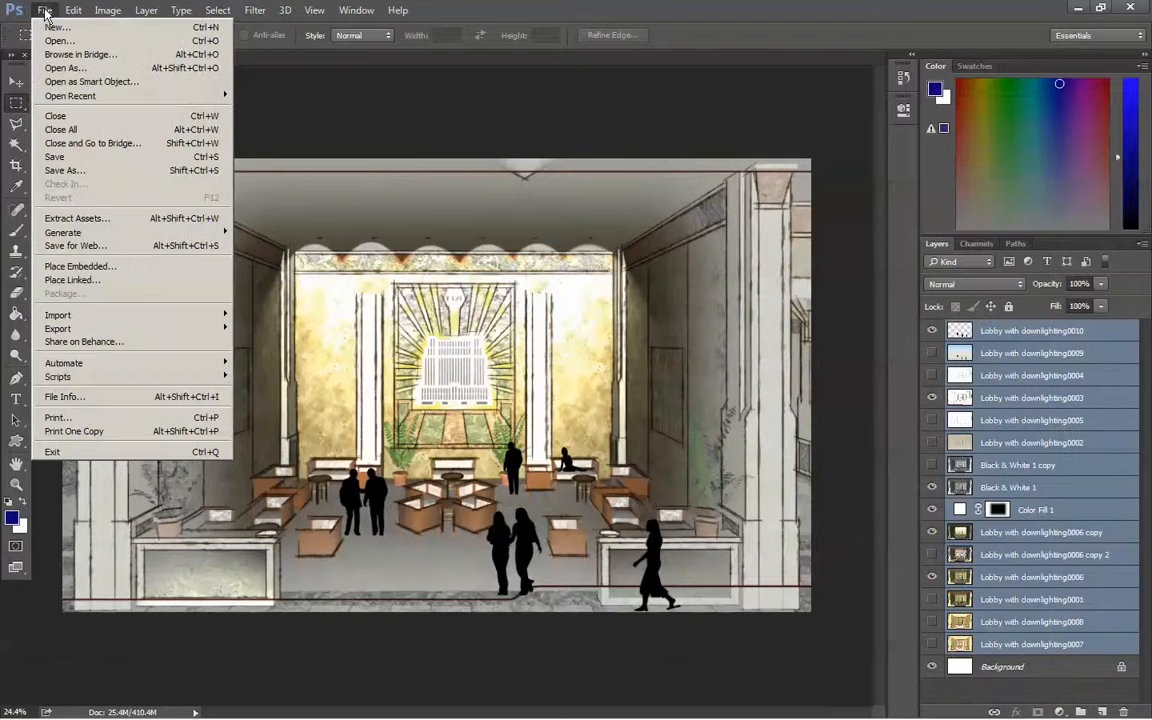
pyautogui.click(45, 172)
pyautogui.click(141, 538)
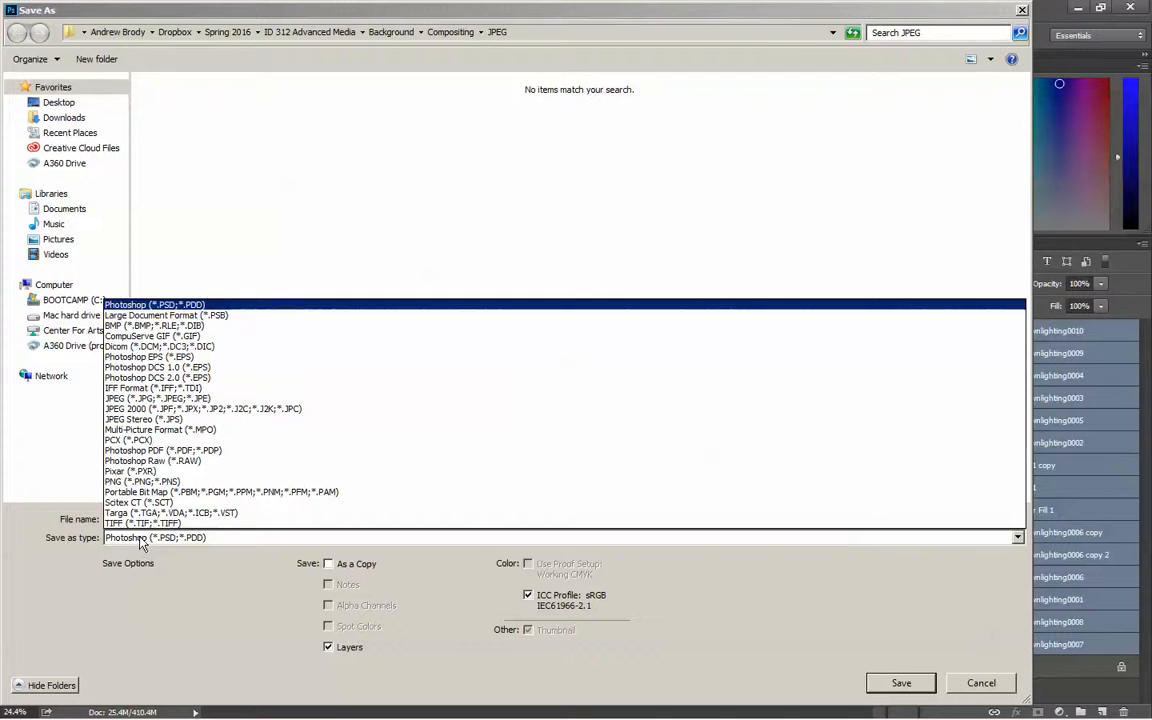
pyautogui.click(145, 399)
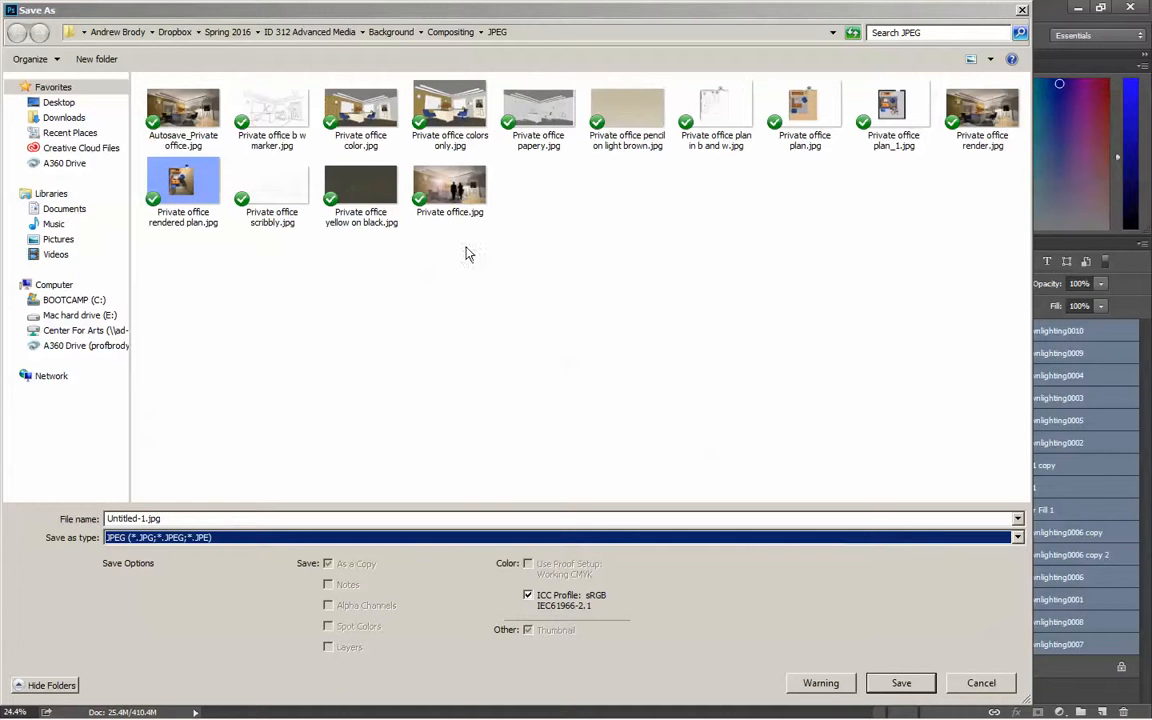
pyautogui.click(150, 518)
pyautogui.moveTo(142, 518); pyautogui.dragTo(113, 518)
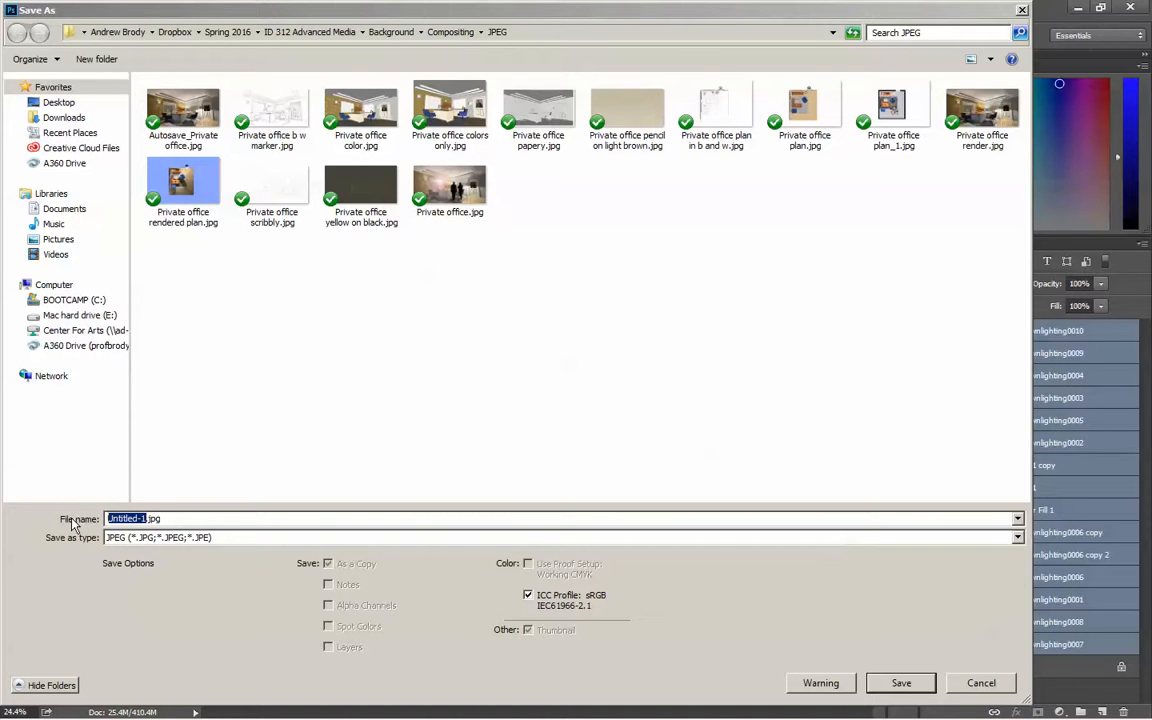
pyautogui.write('Compos')
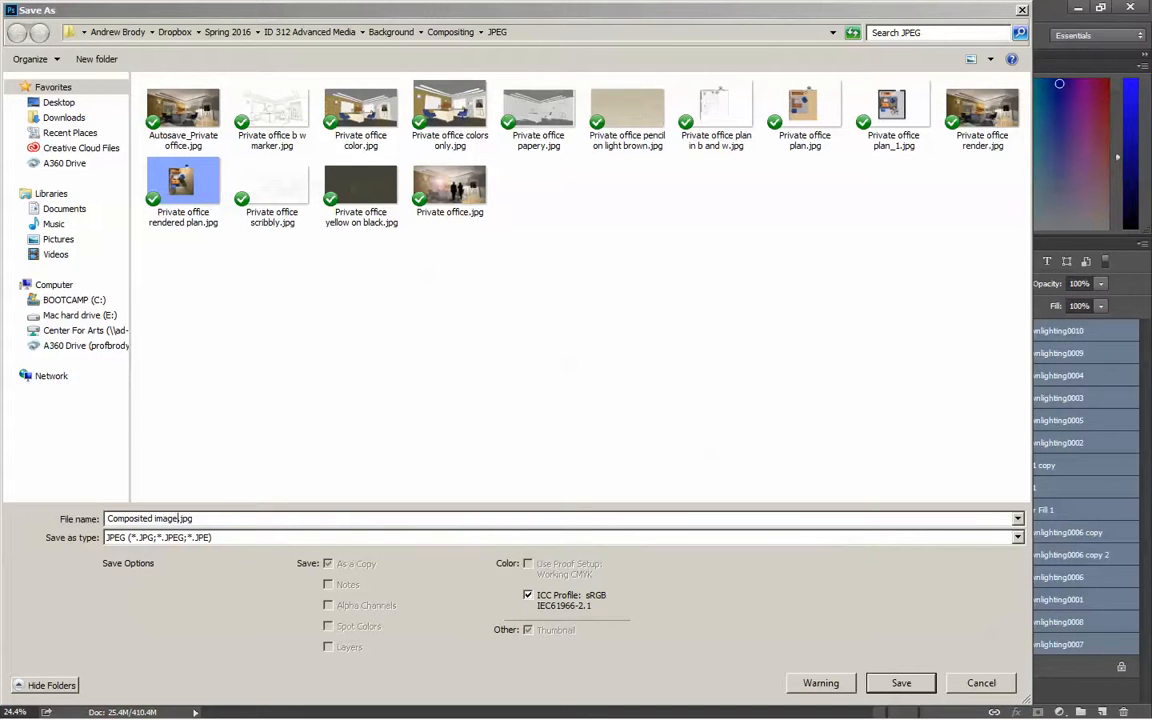
pyautogui.press('Return')
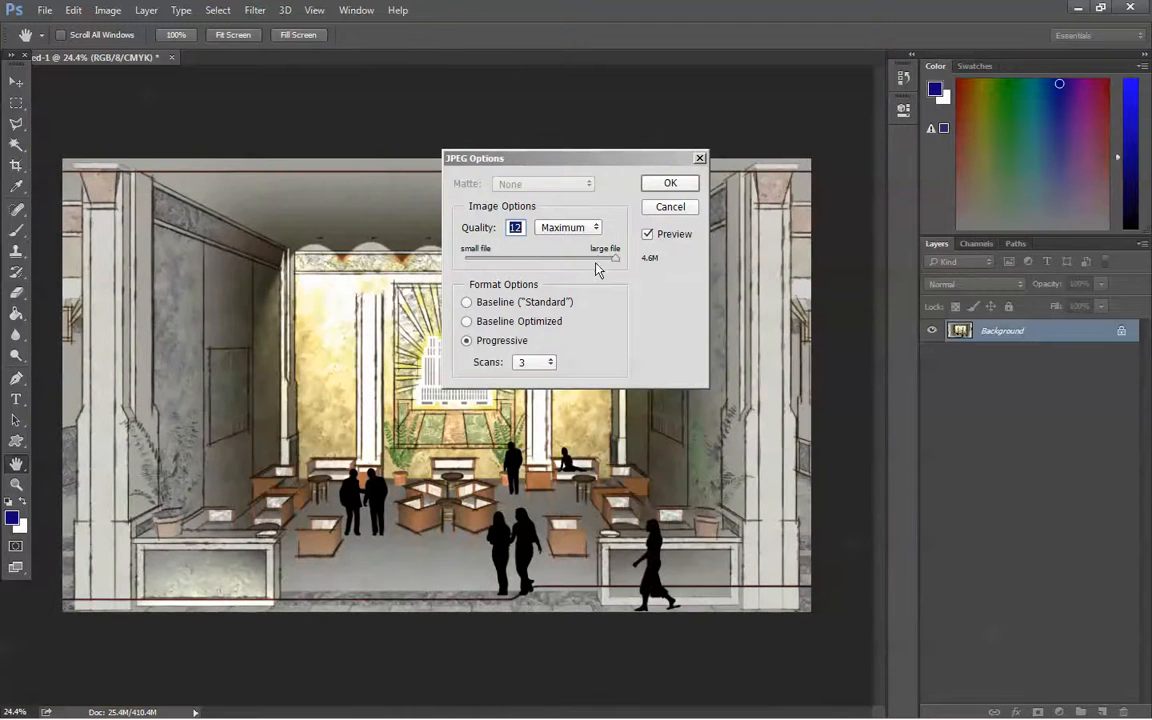
pyautogui.click(671, 187)
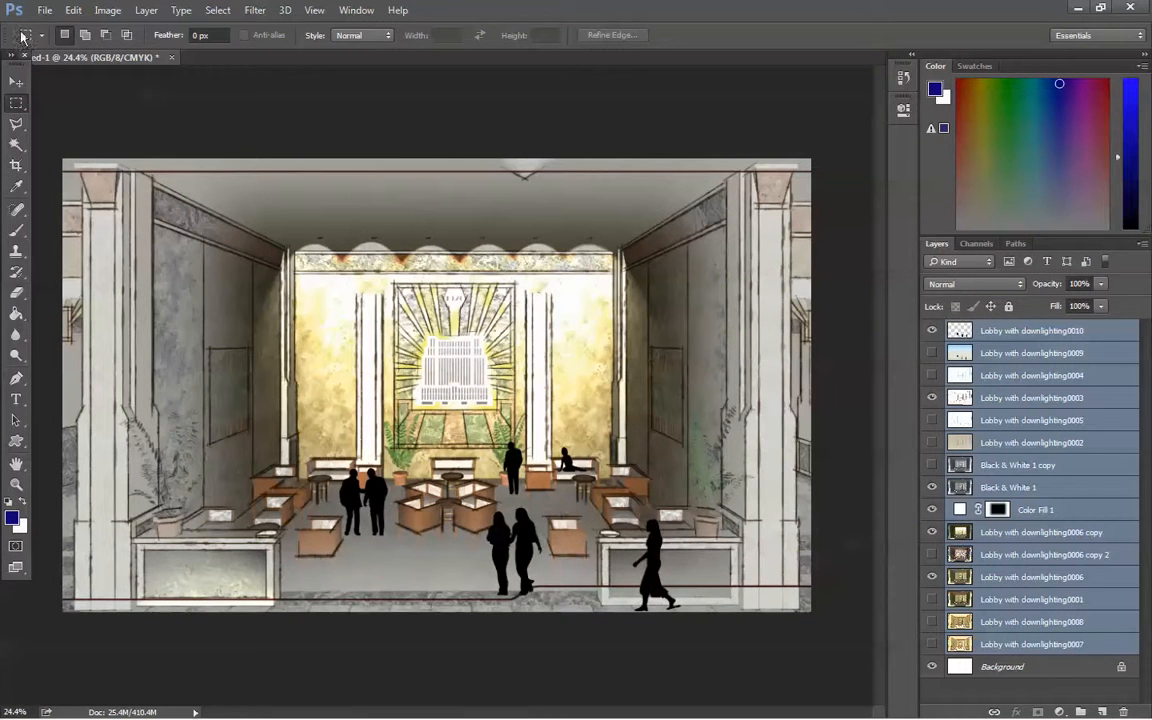
# - Open the saved Composited image.jpg from the JPEG folder
pyautogui.click(44, 10)
pyautogui.click(50, 44)
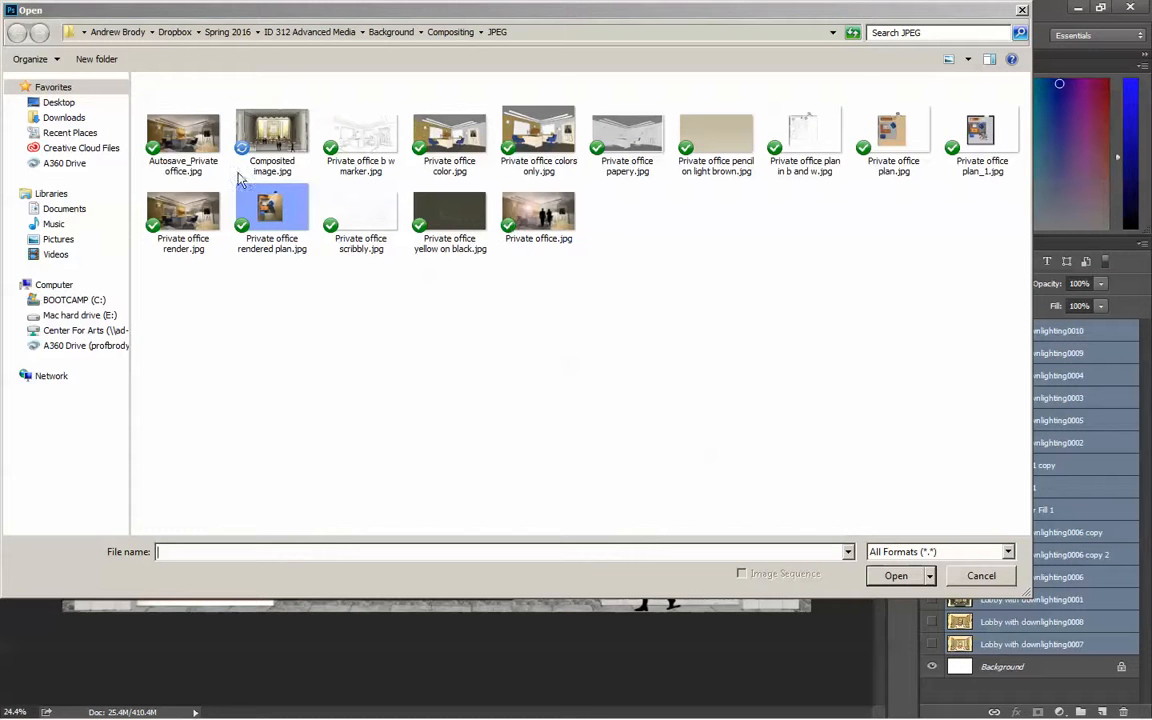
pyautogui.doubleClick(262, 119)
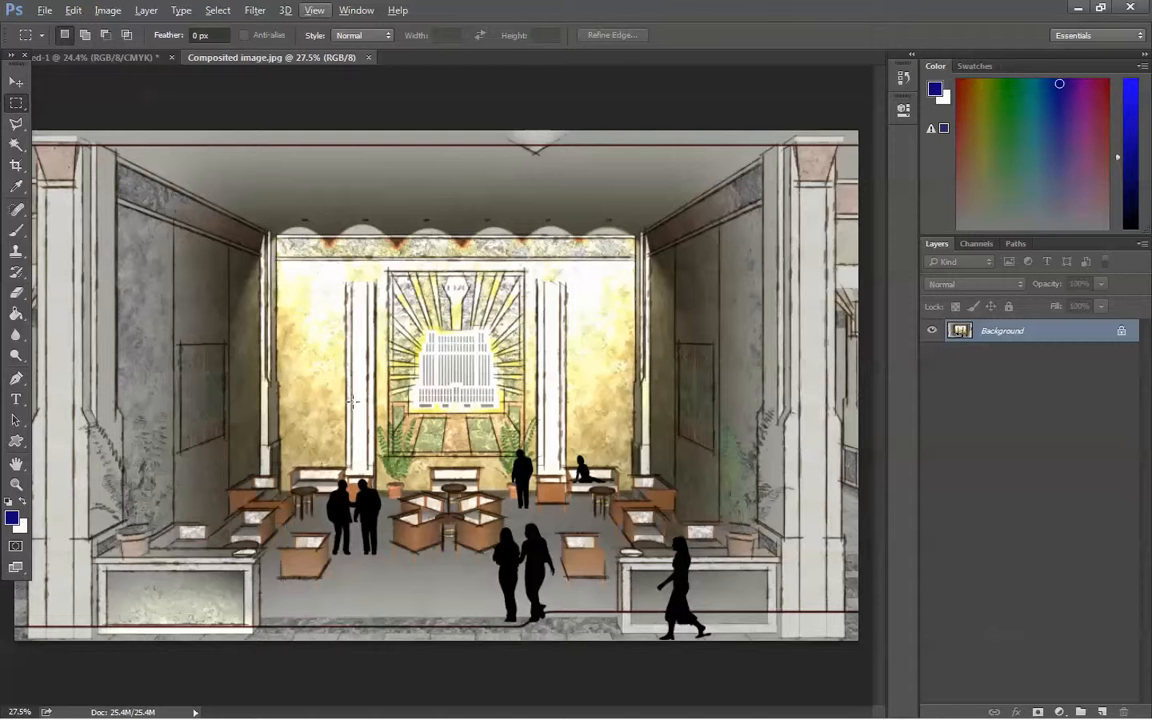
# - Render a 50-300mm Zoom lens flare at 87% brightness on the back wall's left column
pyautogui.click(123, 12)
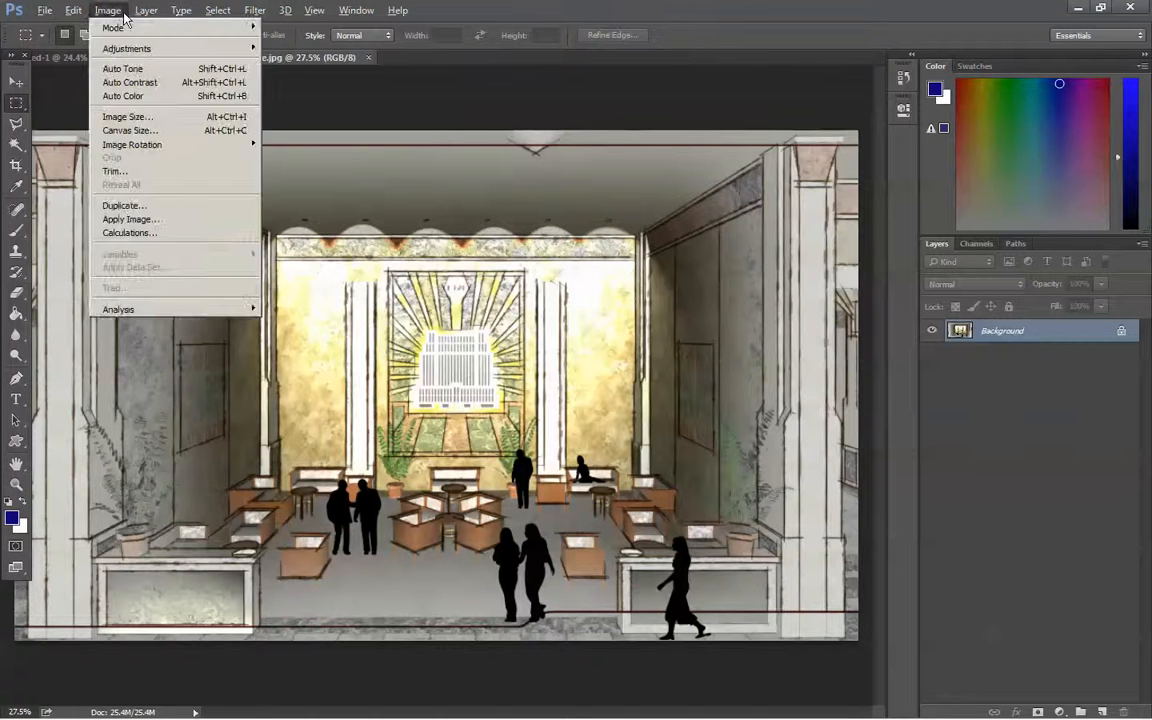
pyautogui.moveTo(252, 12)
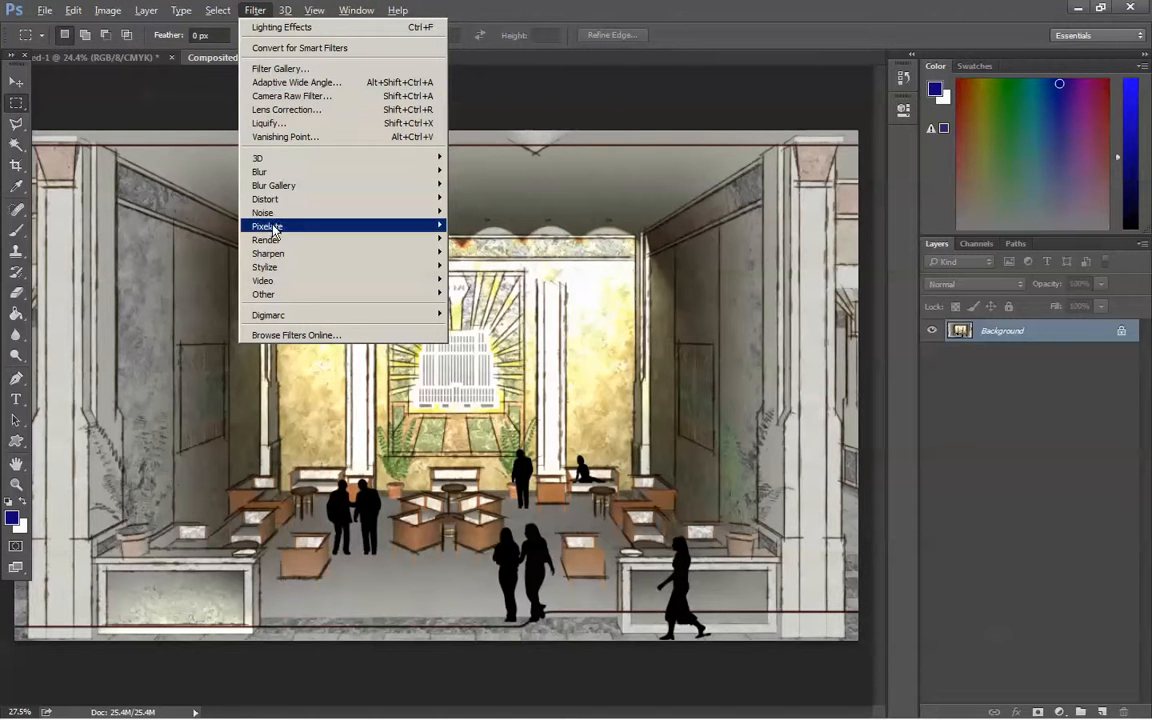
pyautogui.moveTo(272, 245)
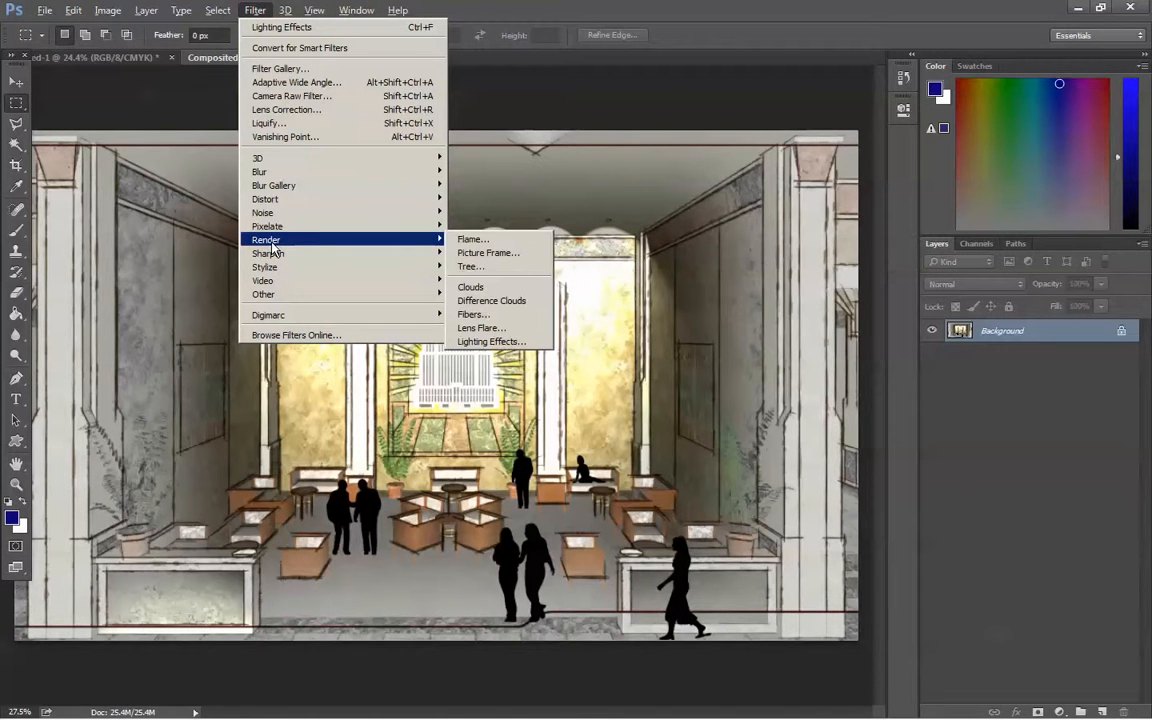
pyautogui.click(488, 329)
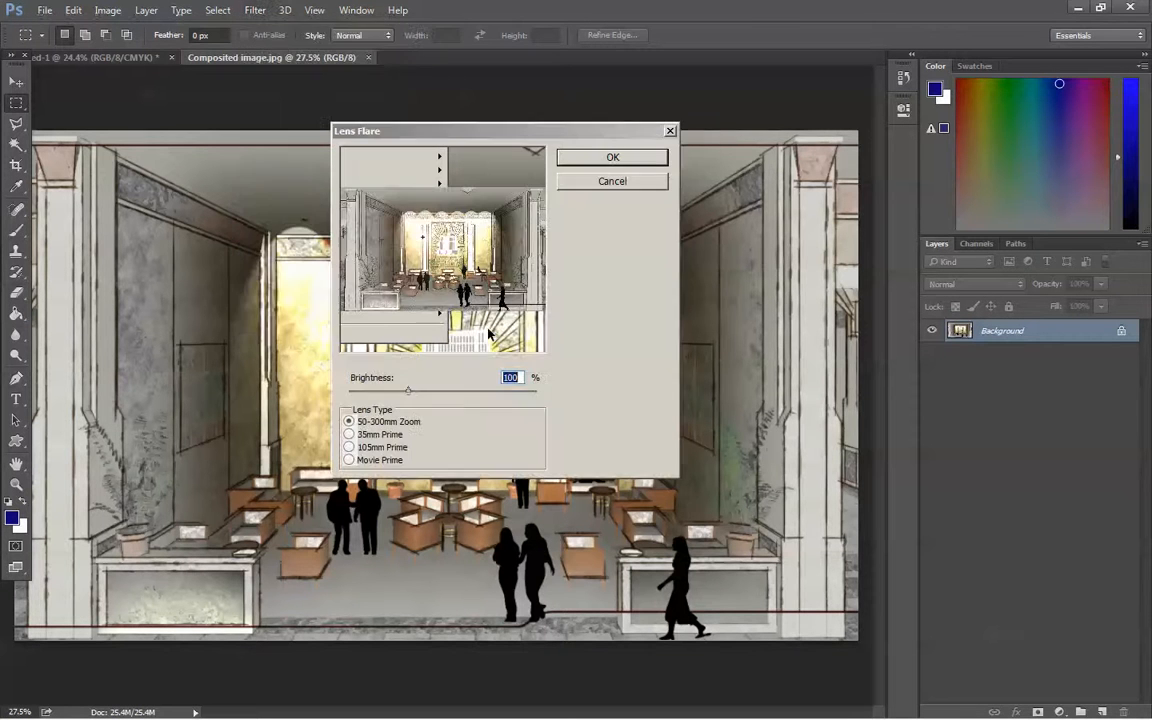
pyautogui.click(429, 246)
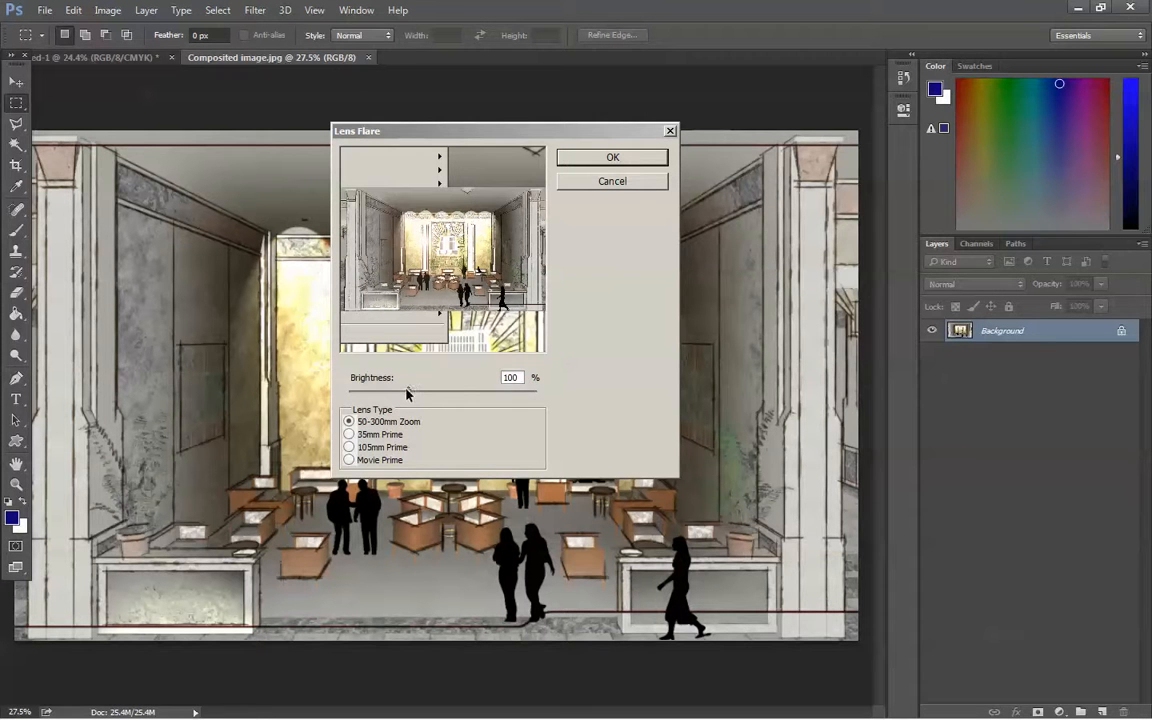
pyautogui.moveTo(407, 391)
pyautogui.mouseDown()
pyautogui.moveTo(432, 396)
pyautogui.moveTo(399, 391)
pyautogui.mouseUp()
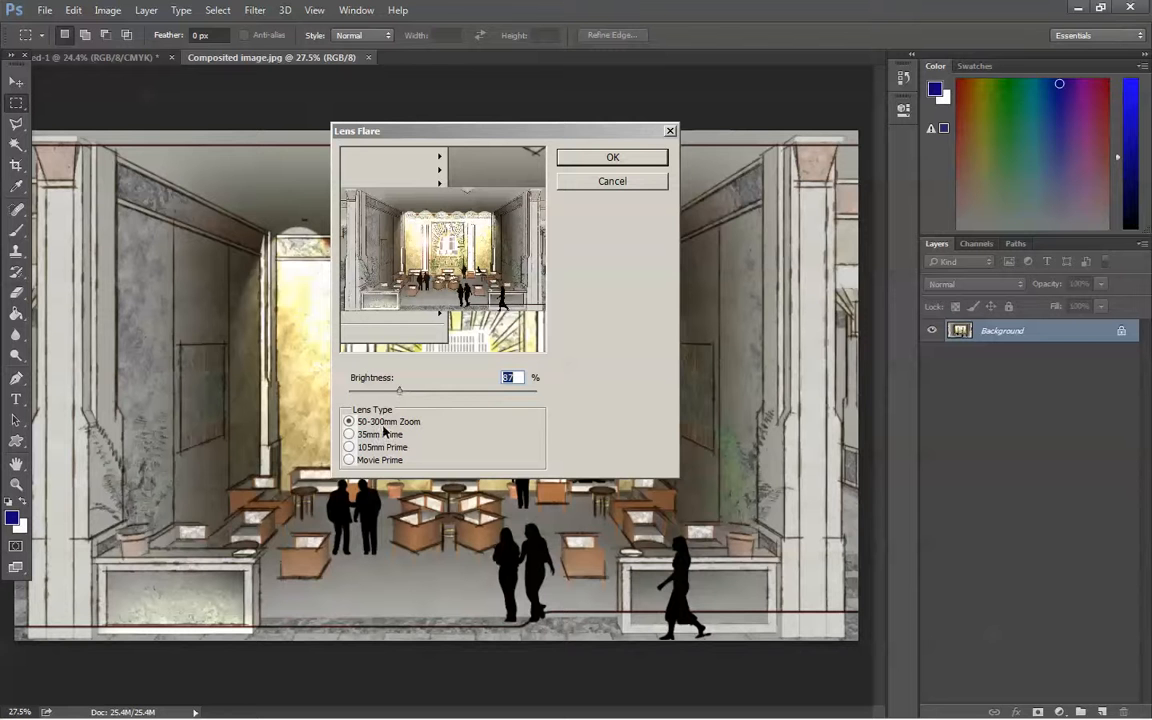
pyautogui.click(598, 158)
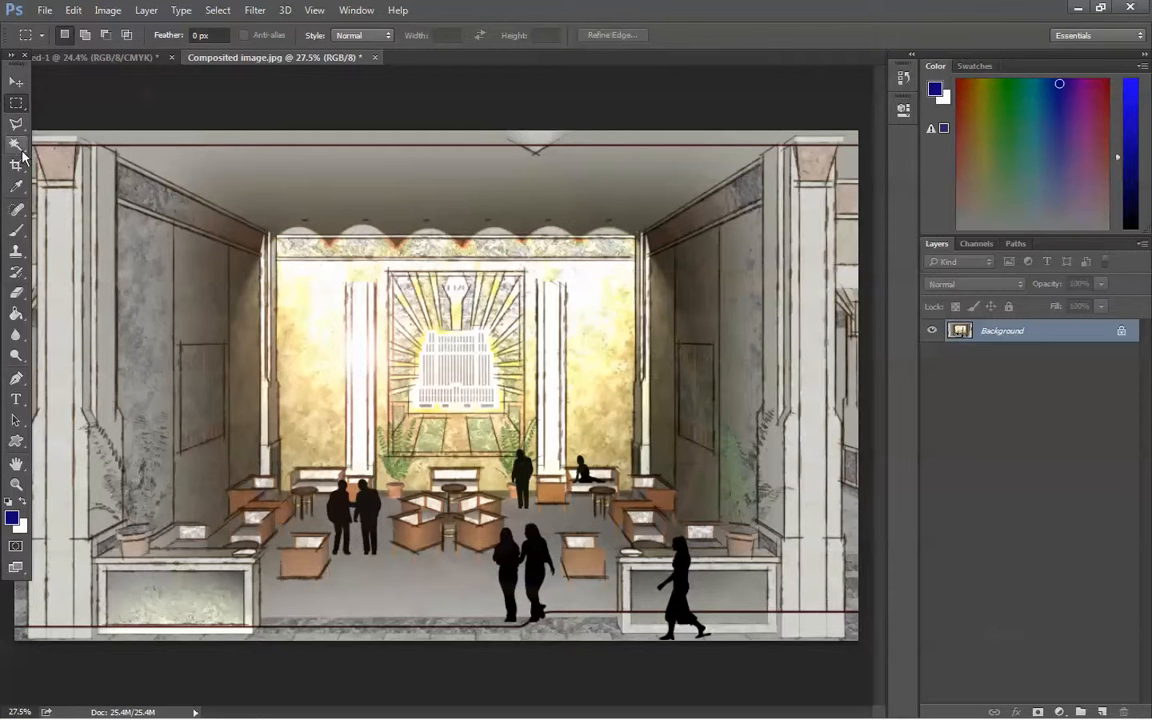
# - Select a large rectangle around the lobby's central area, feather it by 150 pixels, and invert the selection
pyautogui.moveTo(118, 203); pyautogui.dragTo(787, 583)
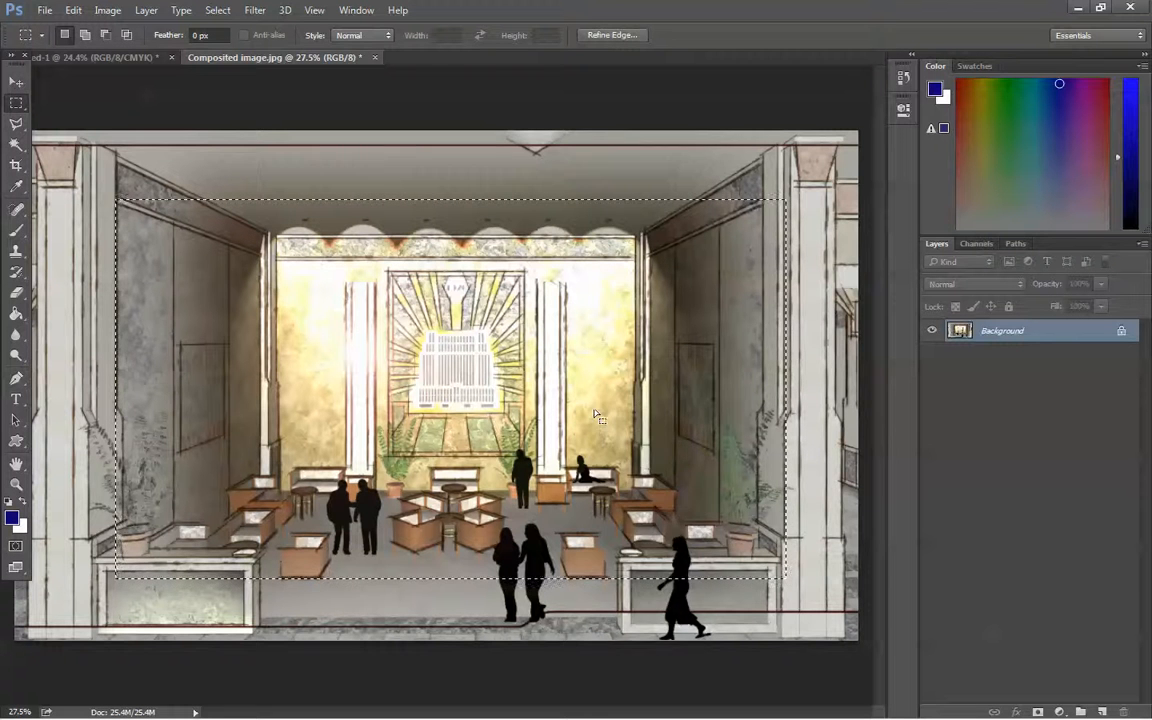
pyautogui.rightClick(526, 367)
pyautogui.click(585, 404)
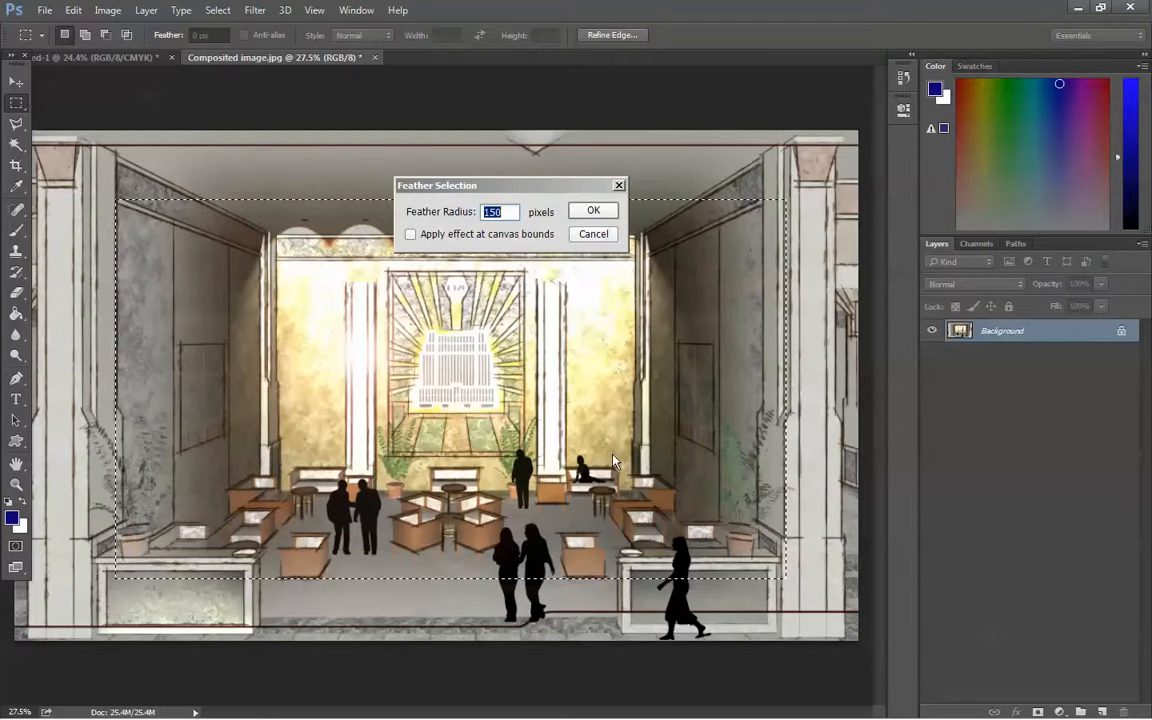
pyautogui.click(593, 210)
pyautogui.rightClick(740, 325)
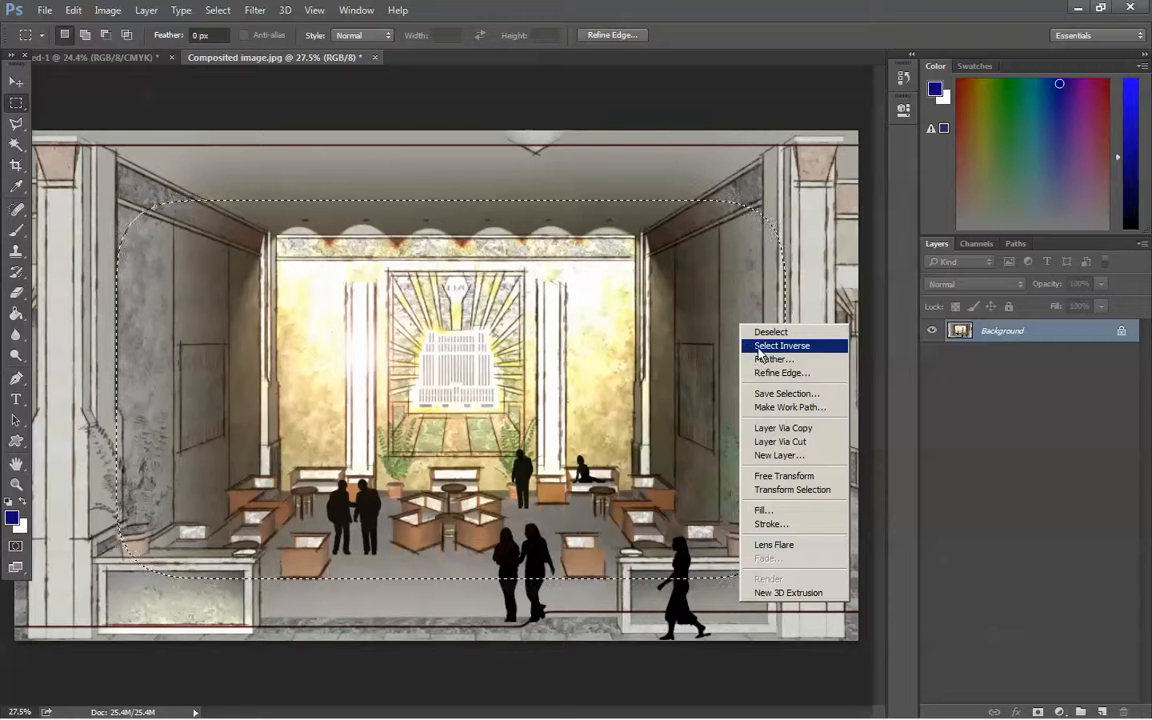
pyautogui.click(770, 346)
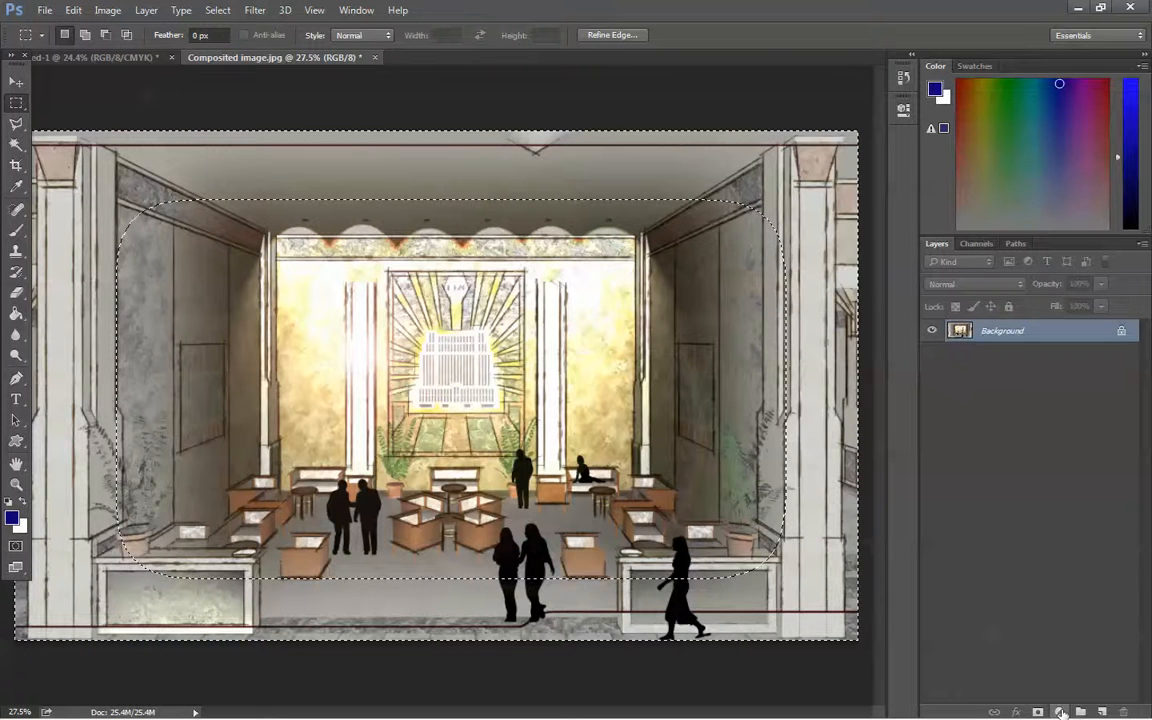
# - Darken the selected outer area with a Brightness/Contrast adjustment layer set to brightness -150
pyautogui.click(1057, 712)
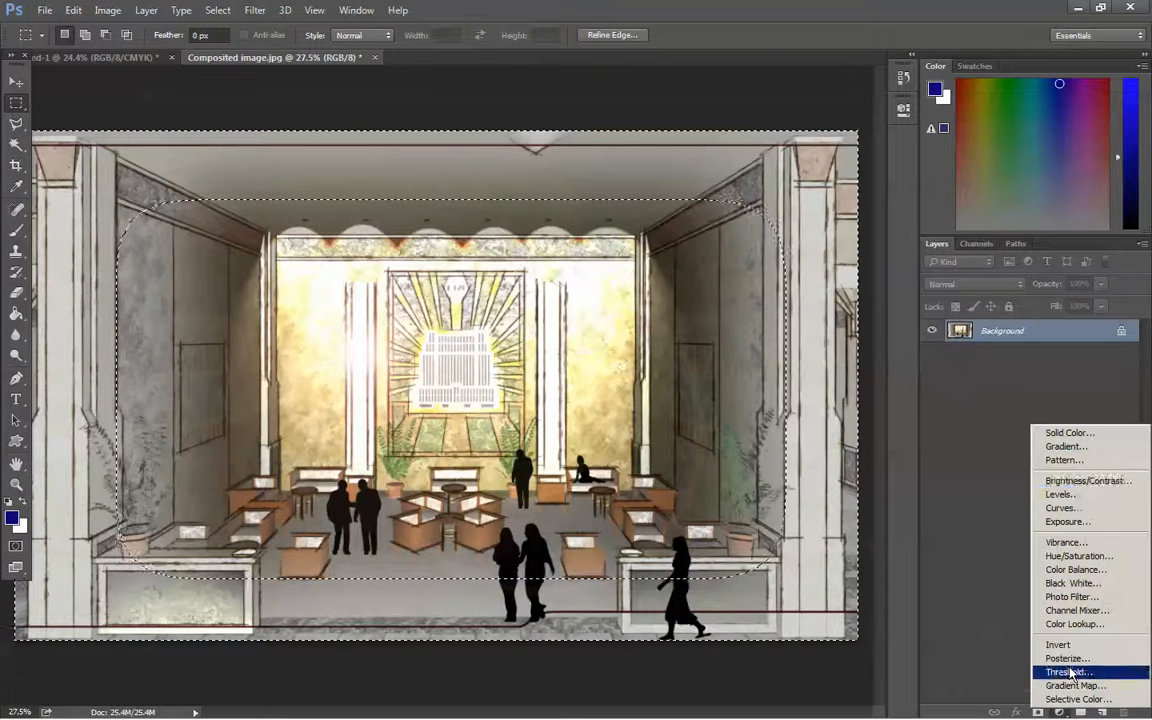
pyautogui.click(1087, 481)
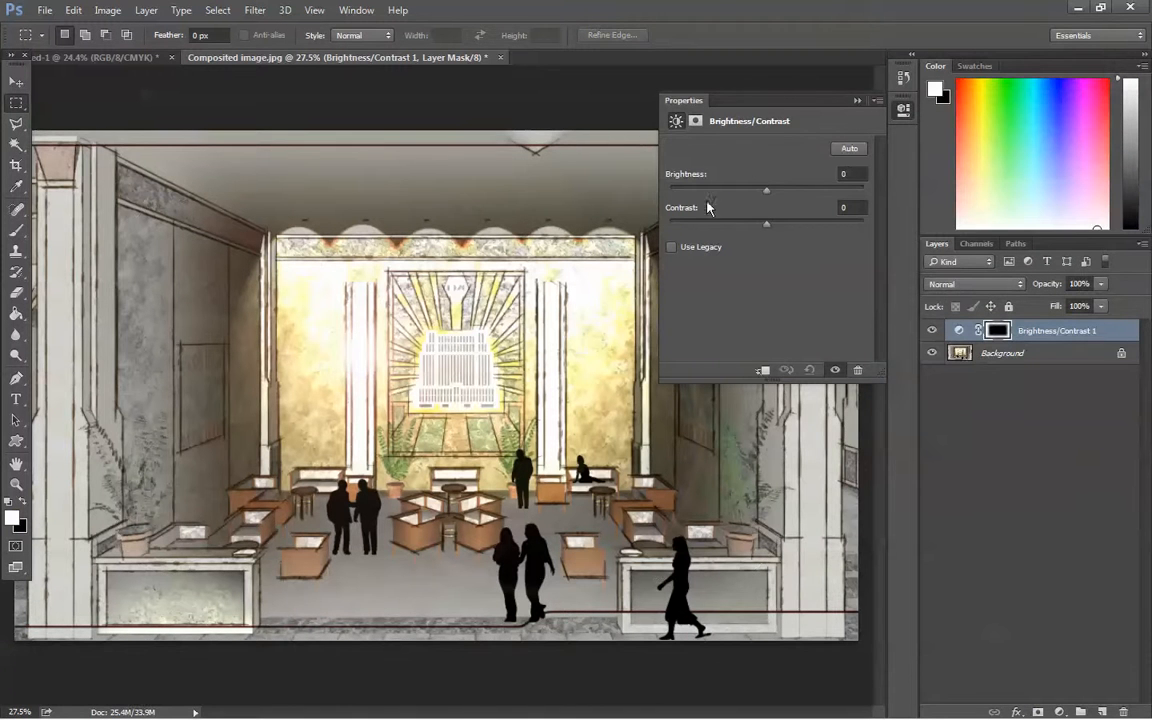
pyautogui.moveTo(770, 190); pyautogui.dragTo(664, 206)
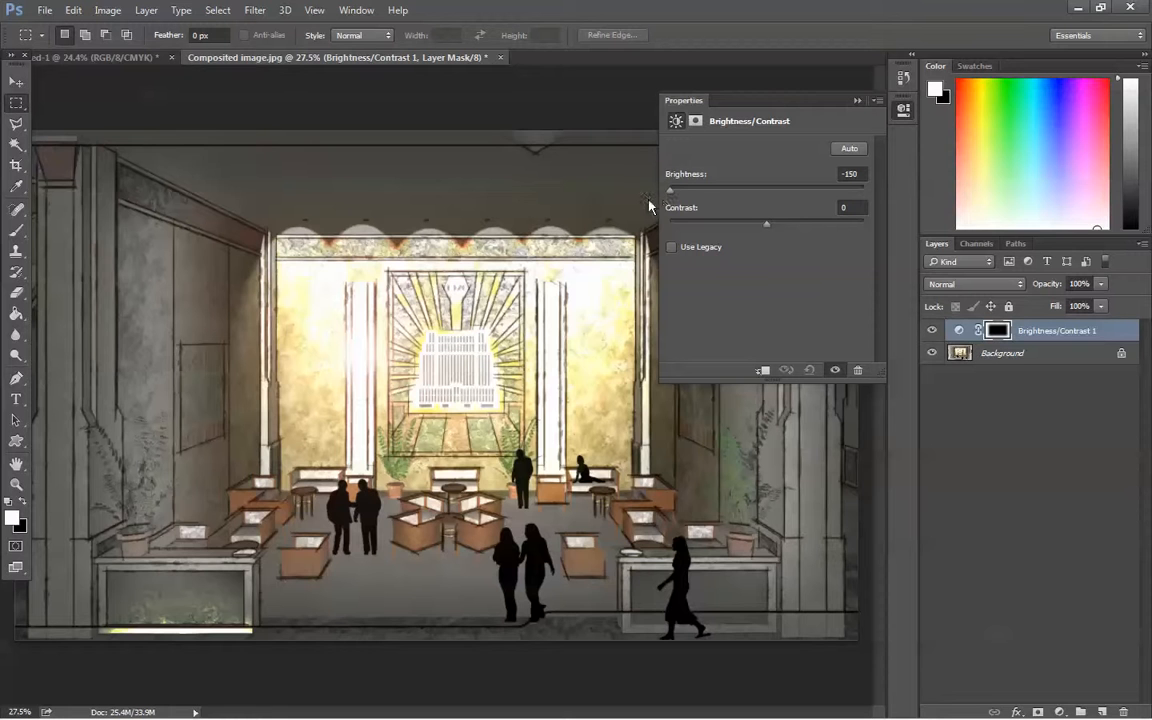
pyautogui.click(856, 101)
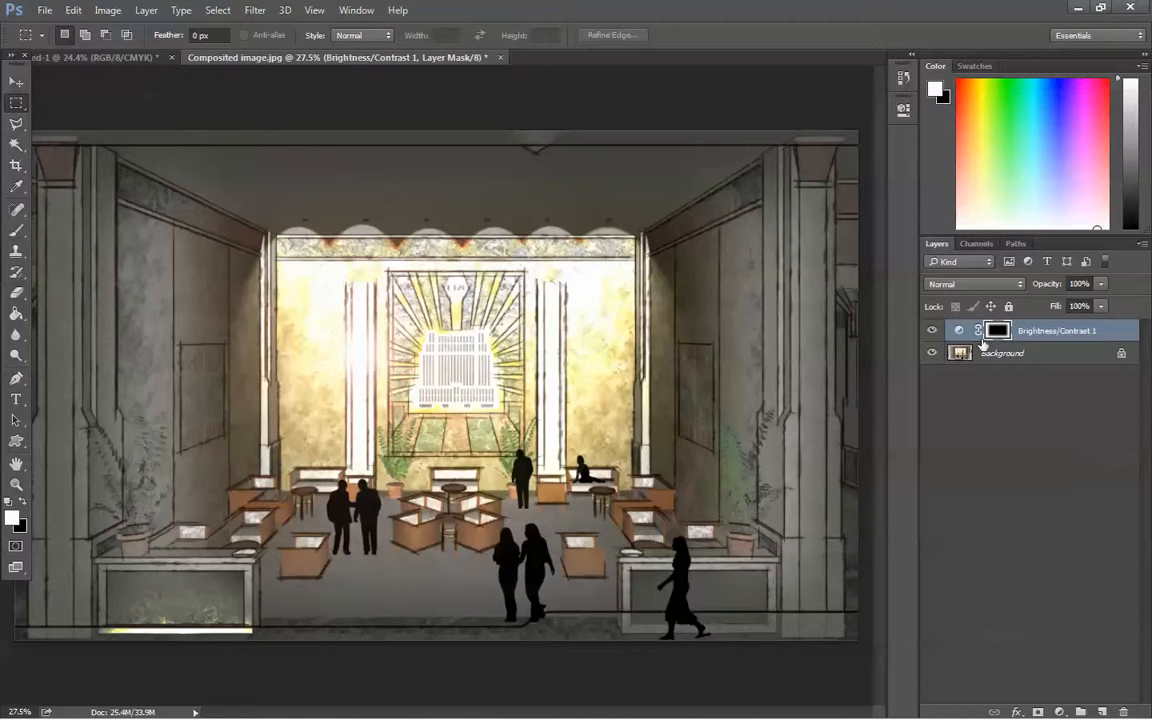